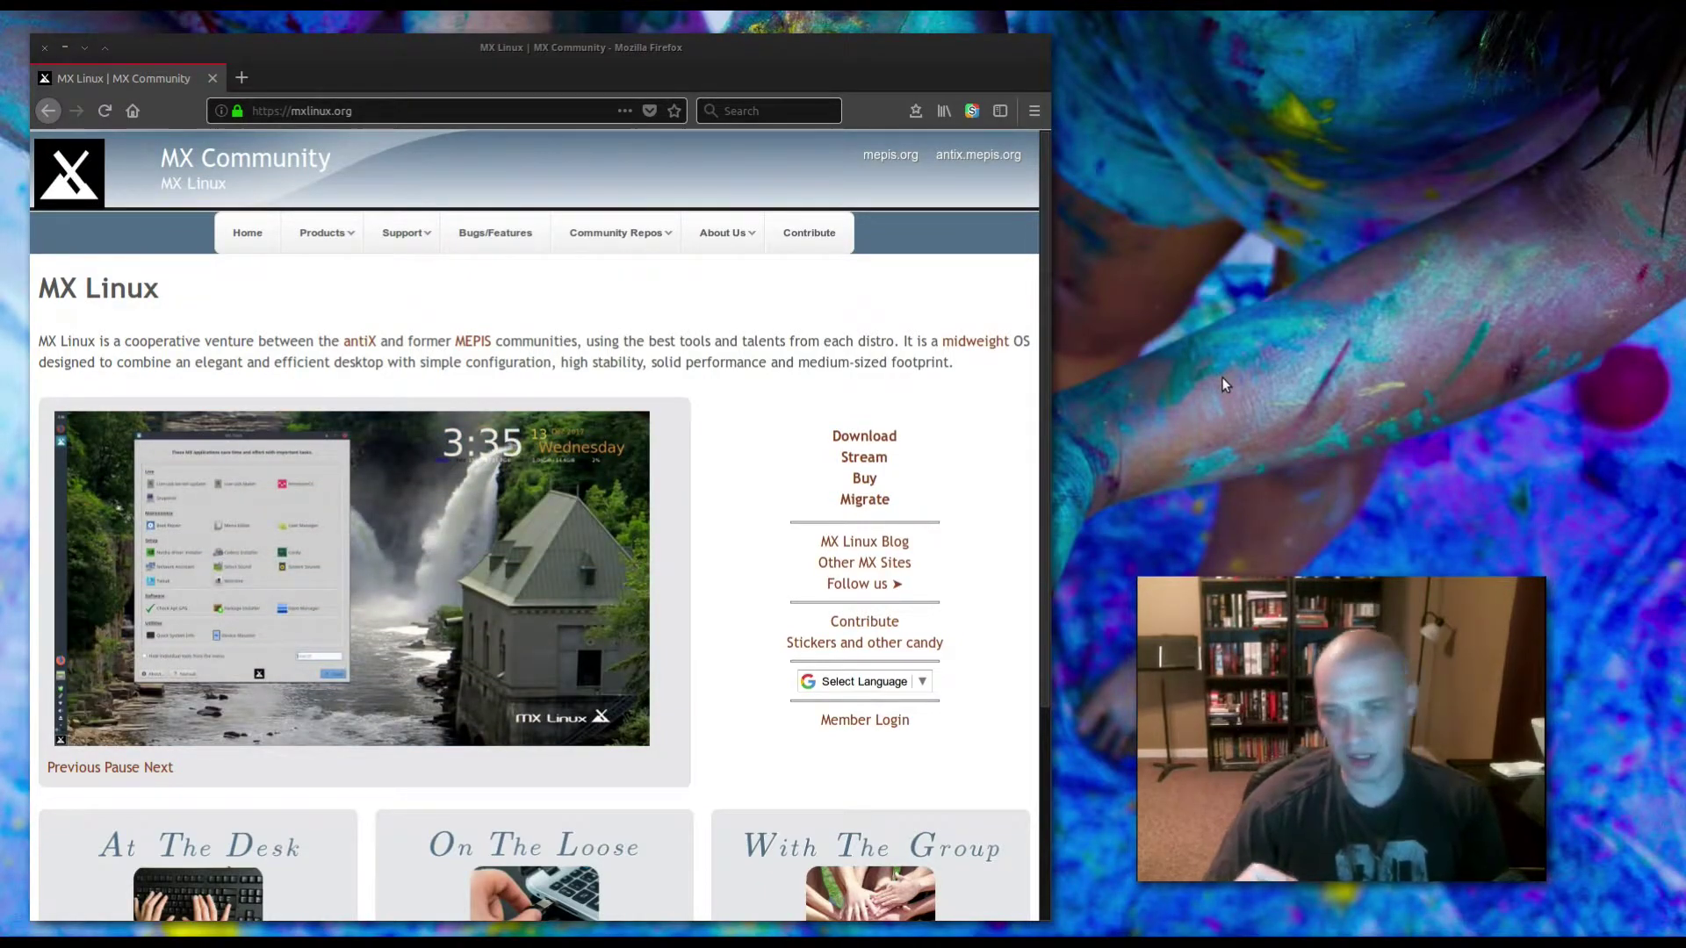
- Boot the MX-17 live entry and close the MX Welcome window once the desktop loads
mouse_move(588, 513)
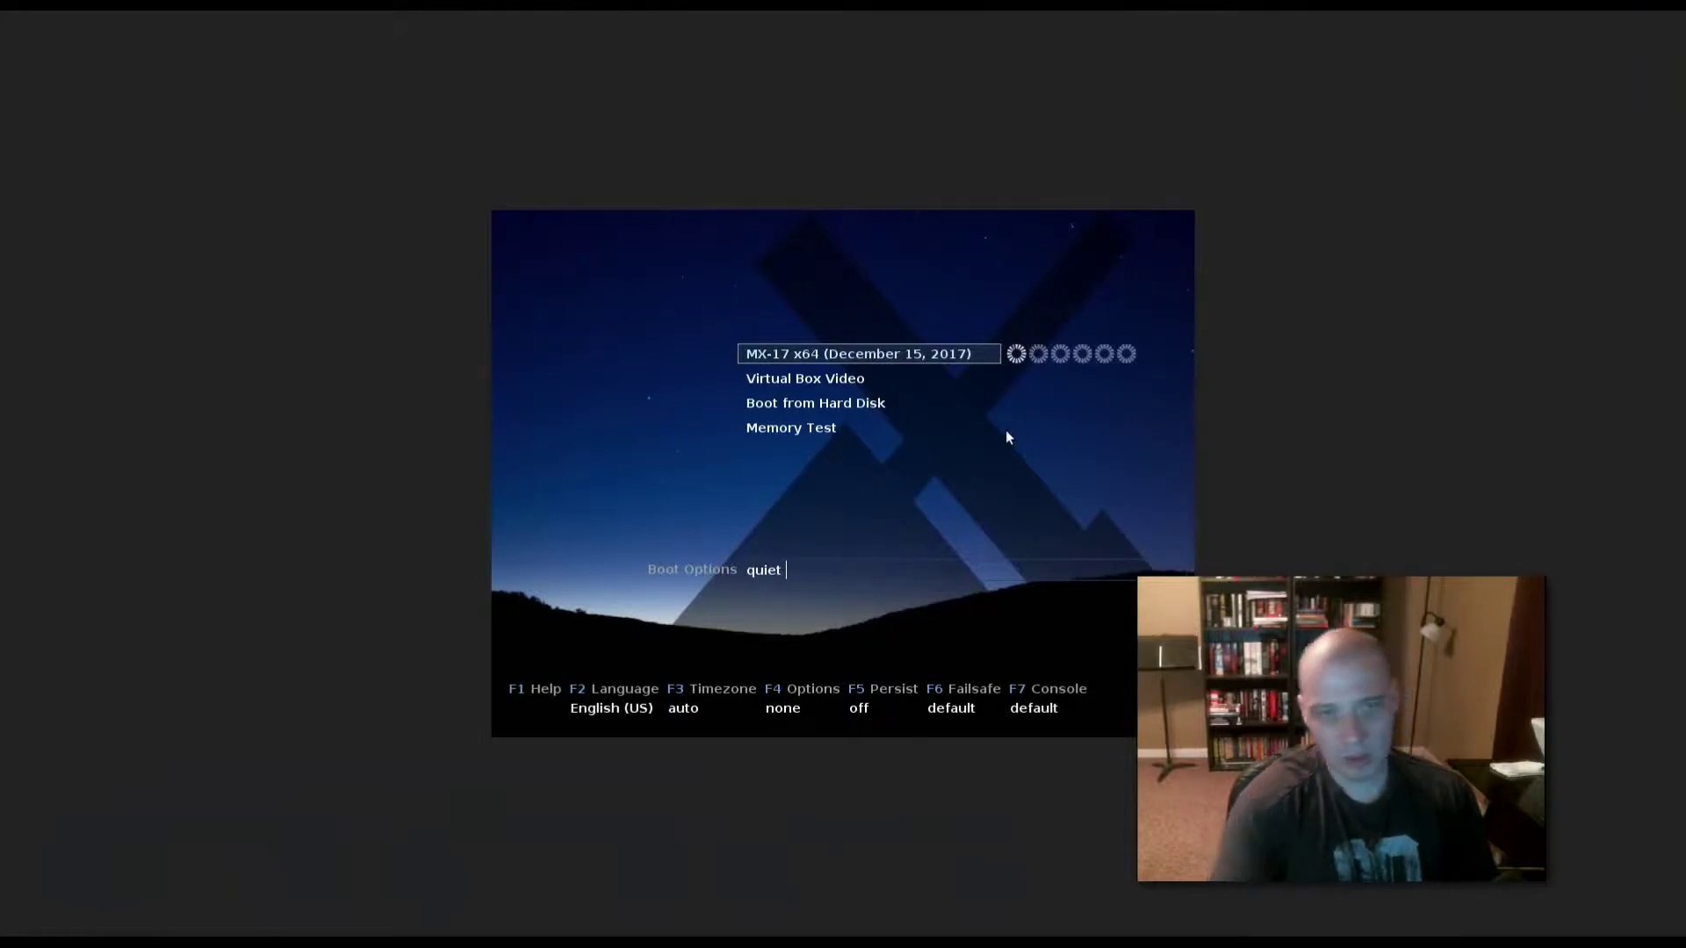
left_click(1154, 385)
key("Return")
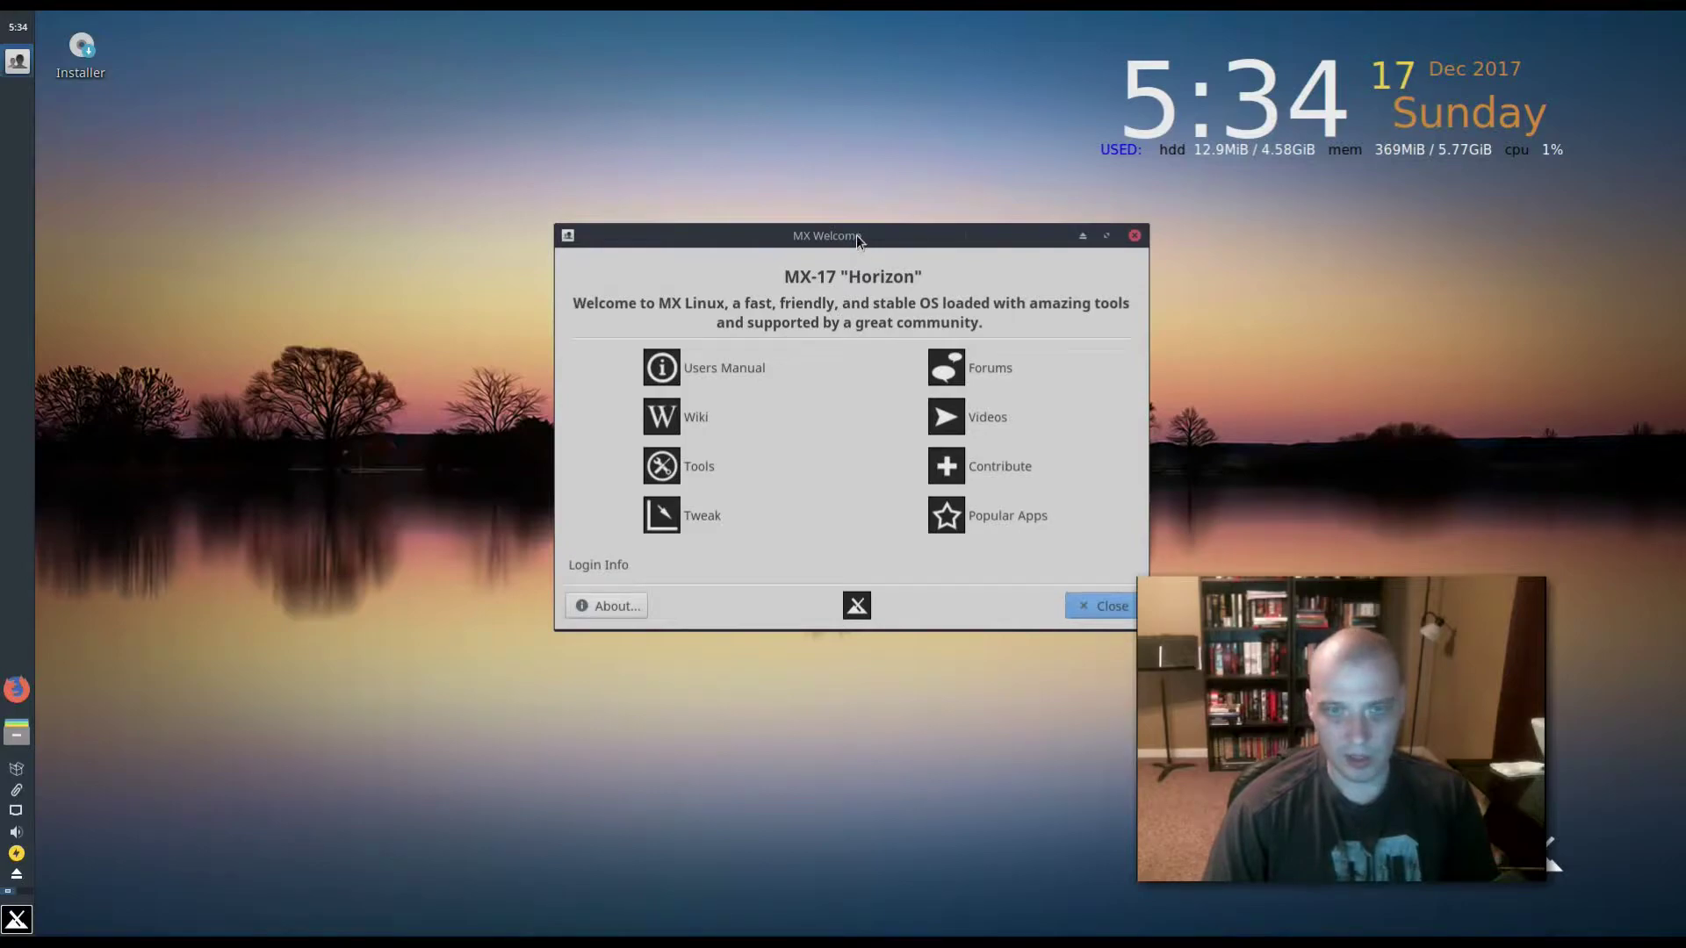
left_click_drag(860, 235, 638, 298)
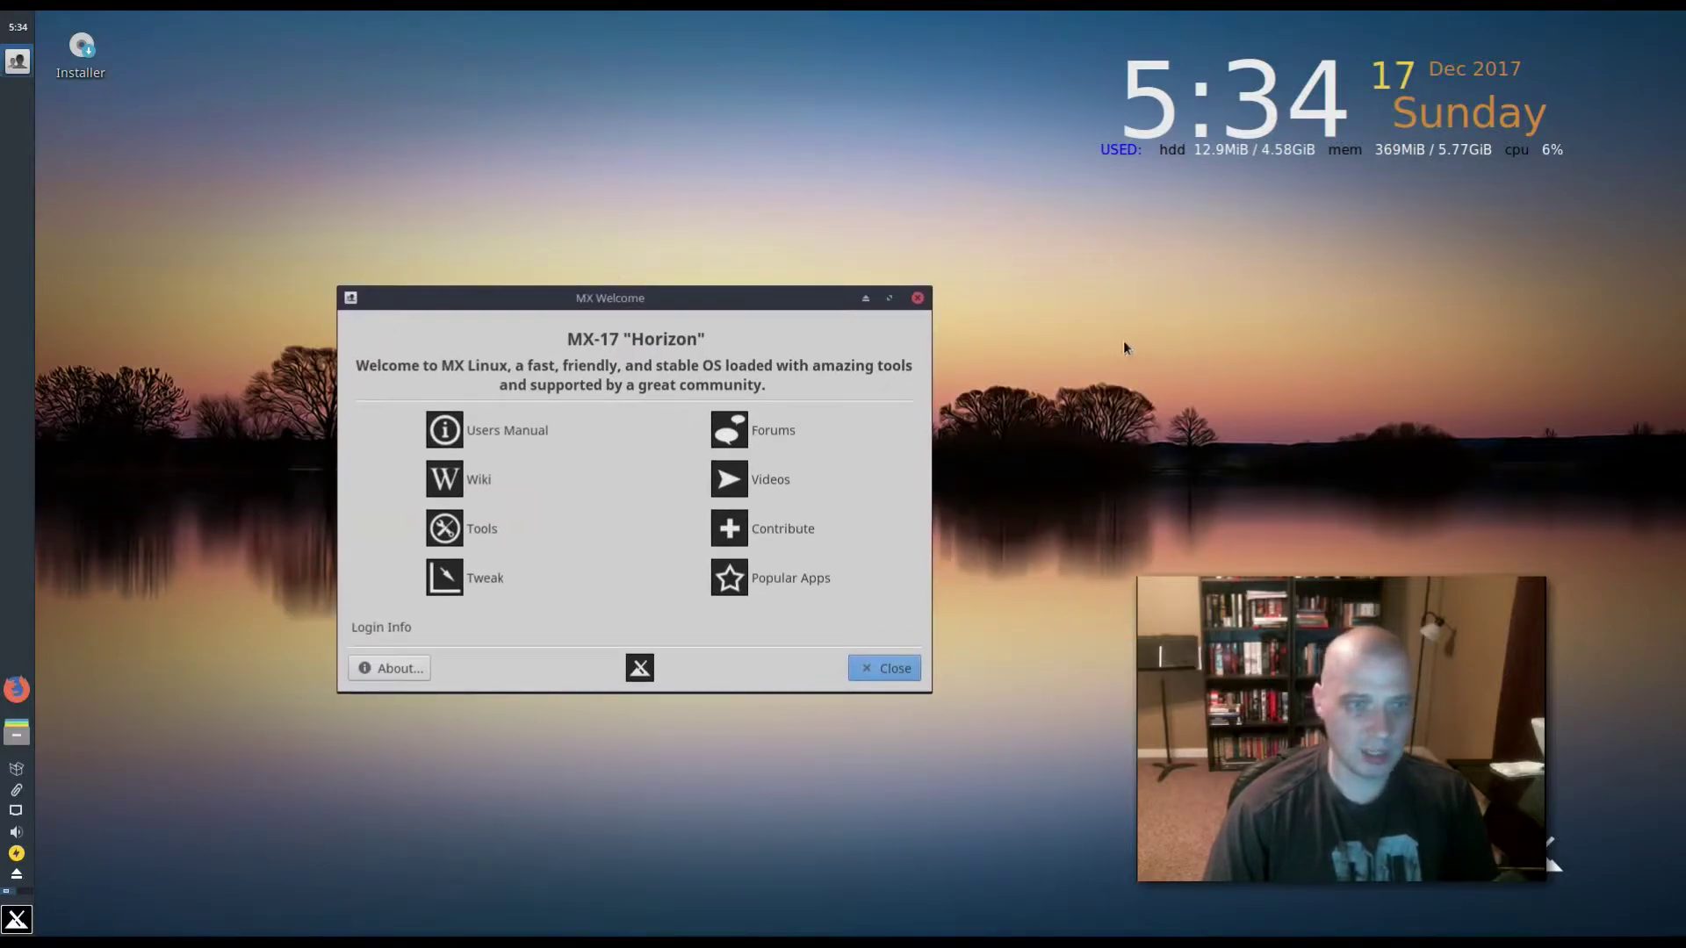
left_click(917, 297)
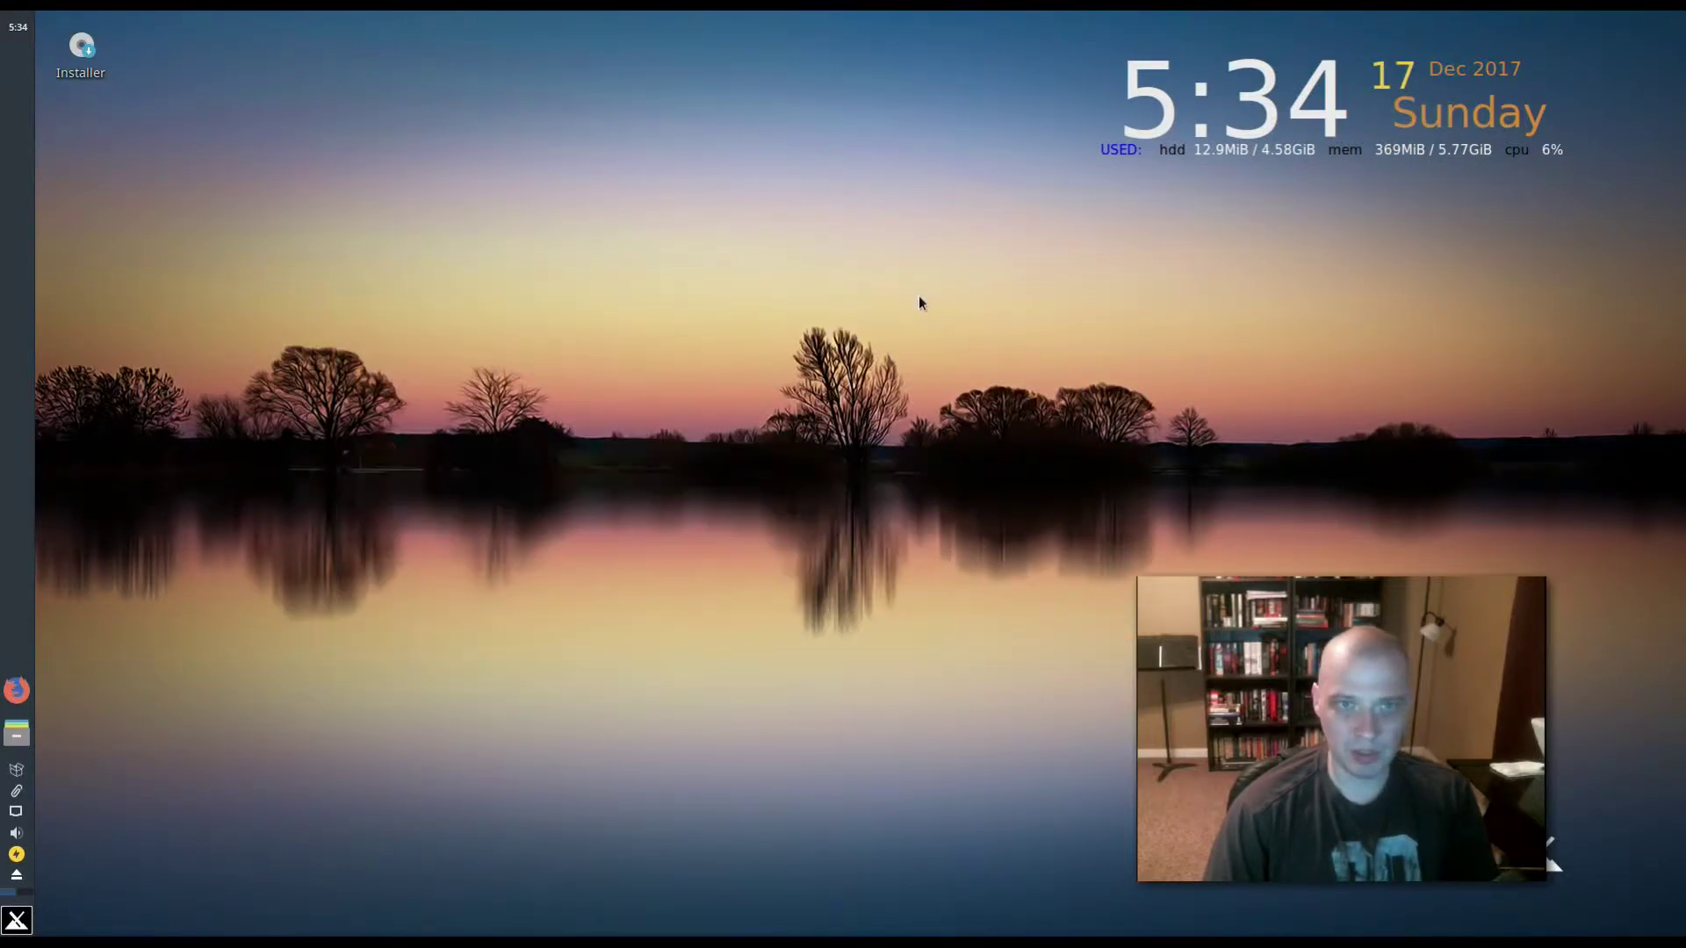
- Launch the MX Linux Installer from the desktop and accept the terms of use
double_click(84, 53)
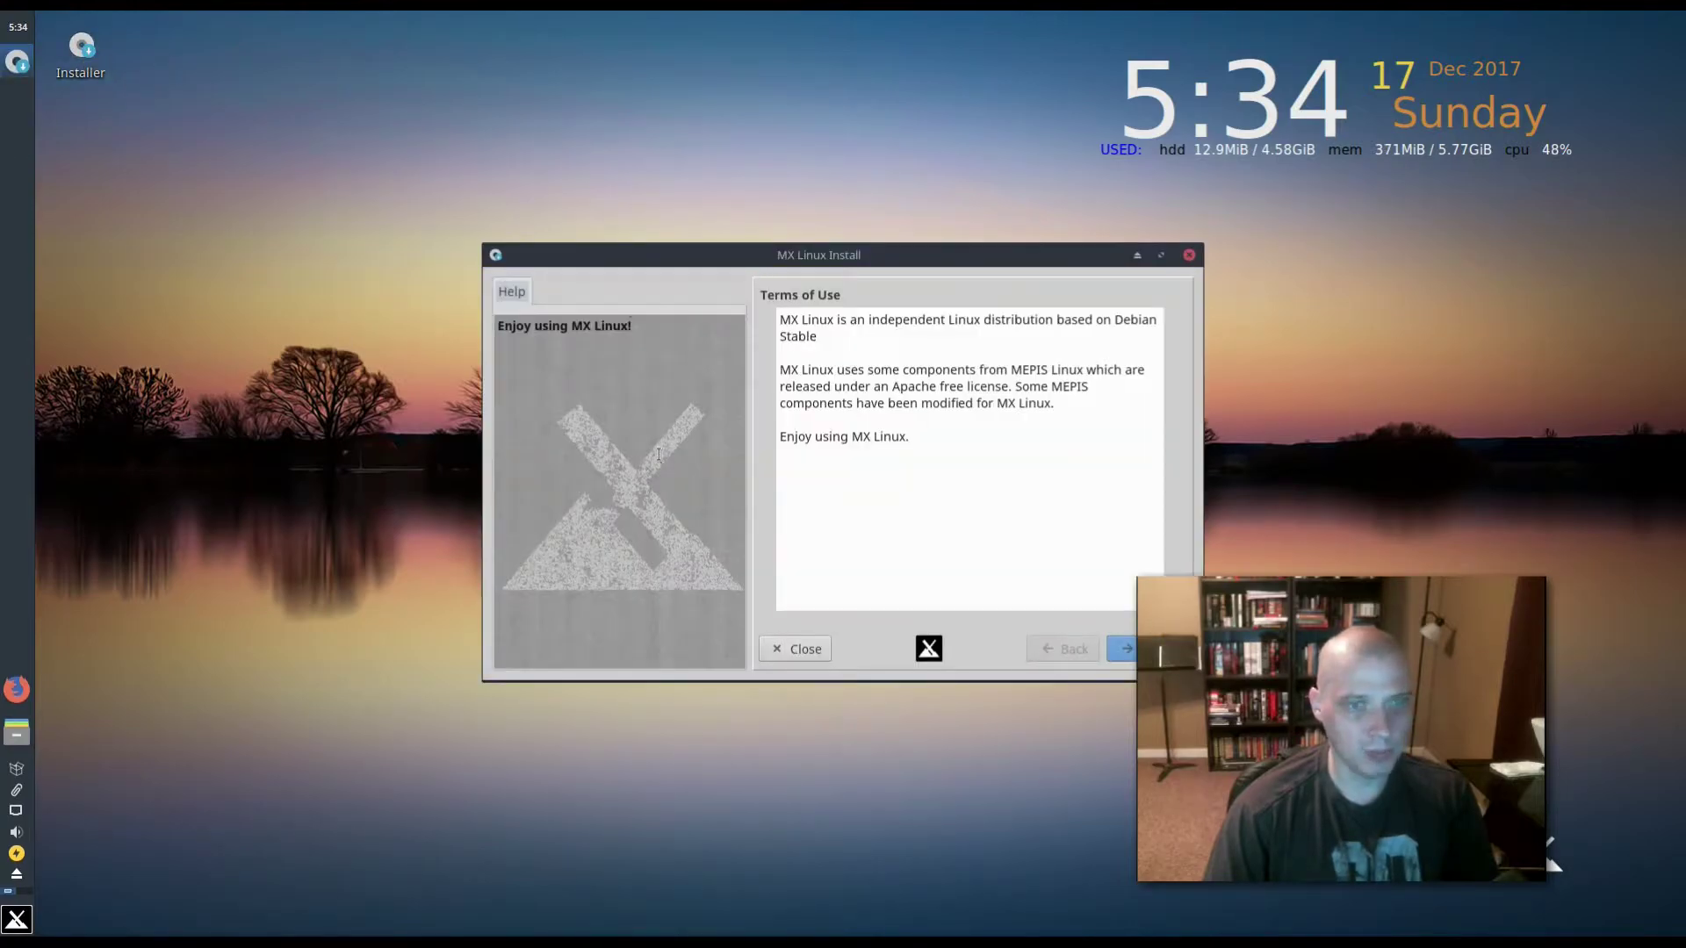
left_click_drag(934, 254, 684, 290)
left_click(886, 685)
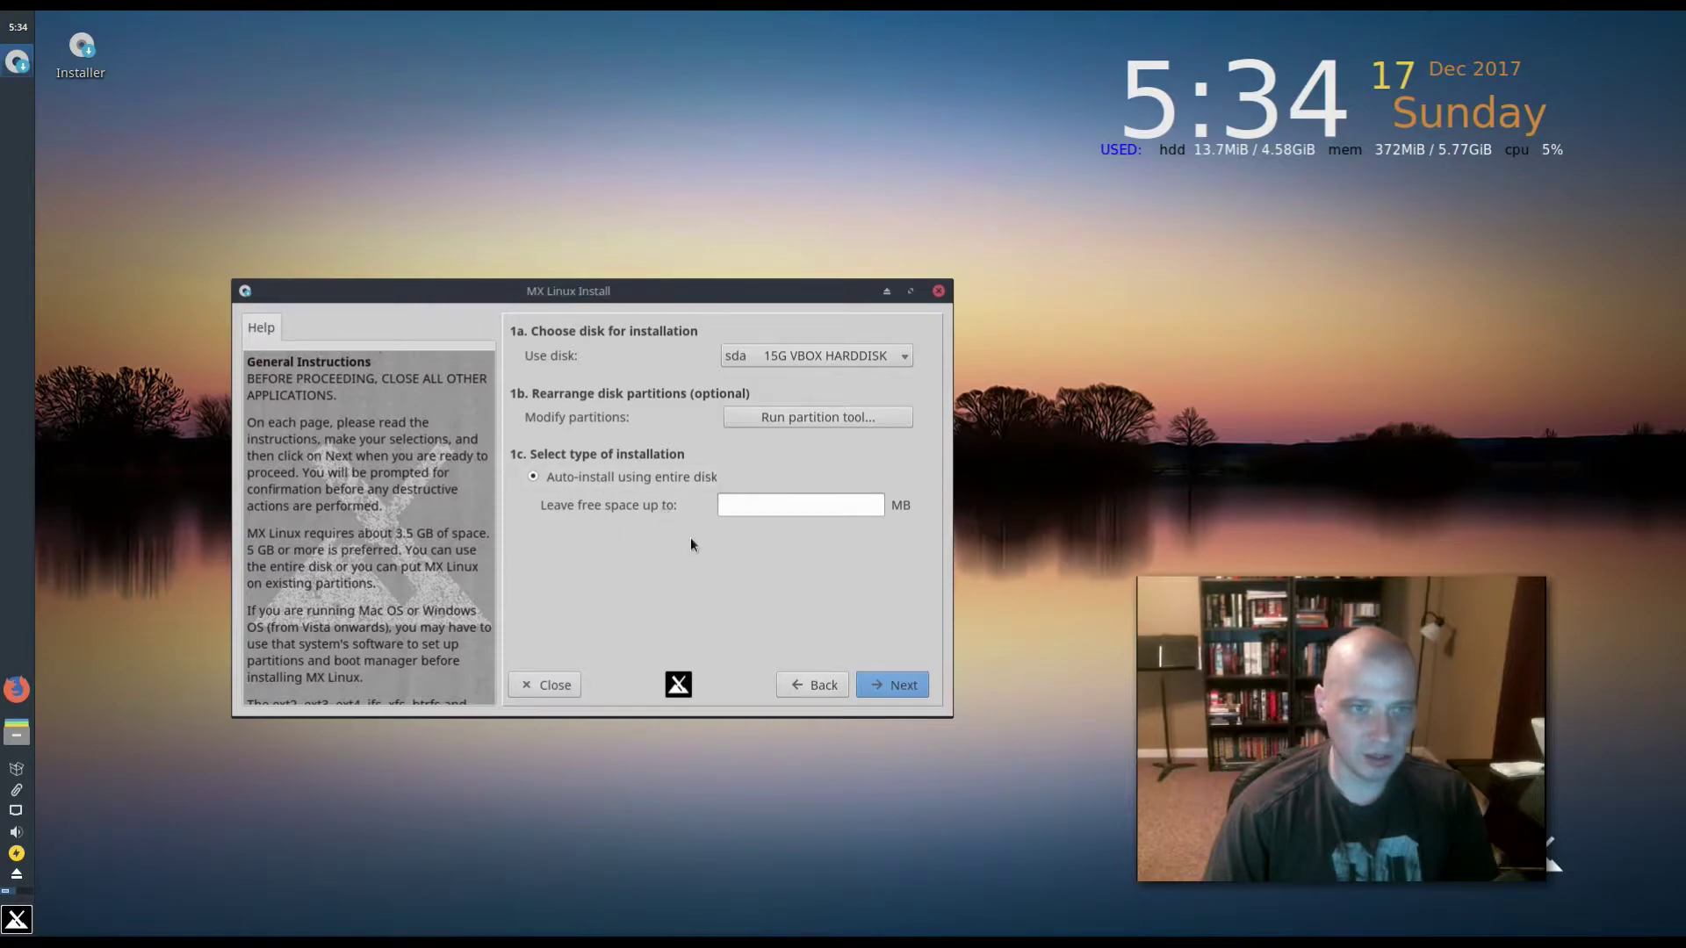
- Auto-install on the entire sda disk and install GRUB to the MBR
left_click(911, 691)
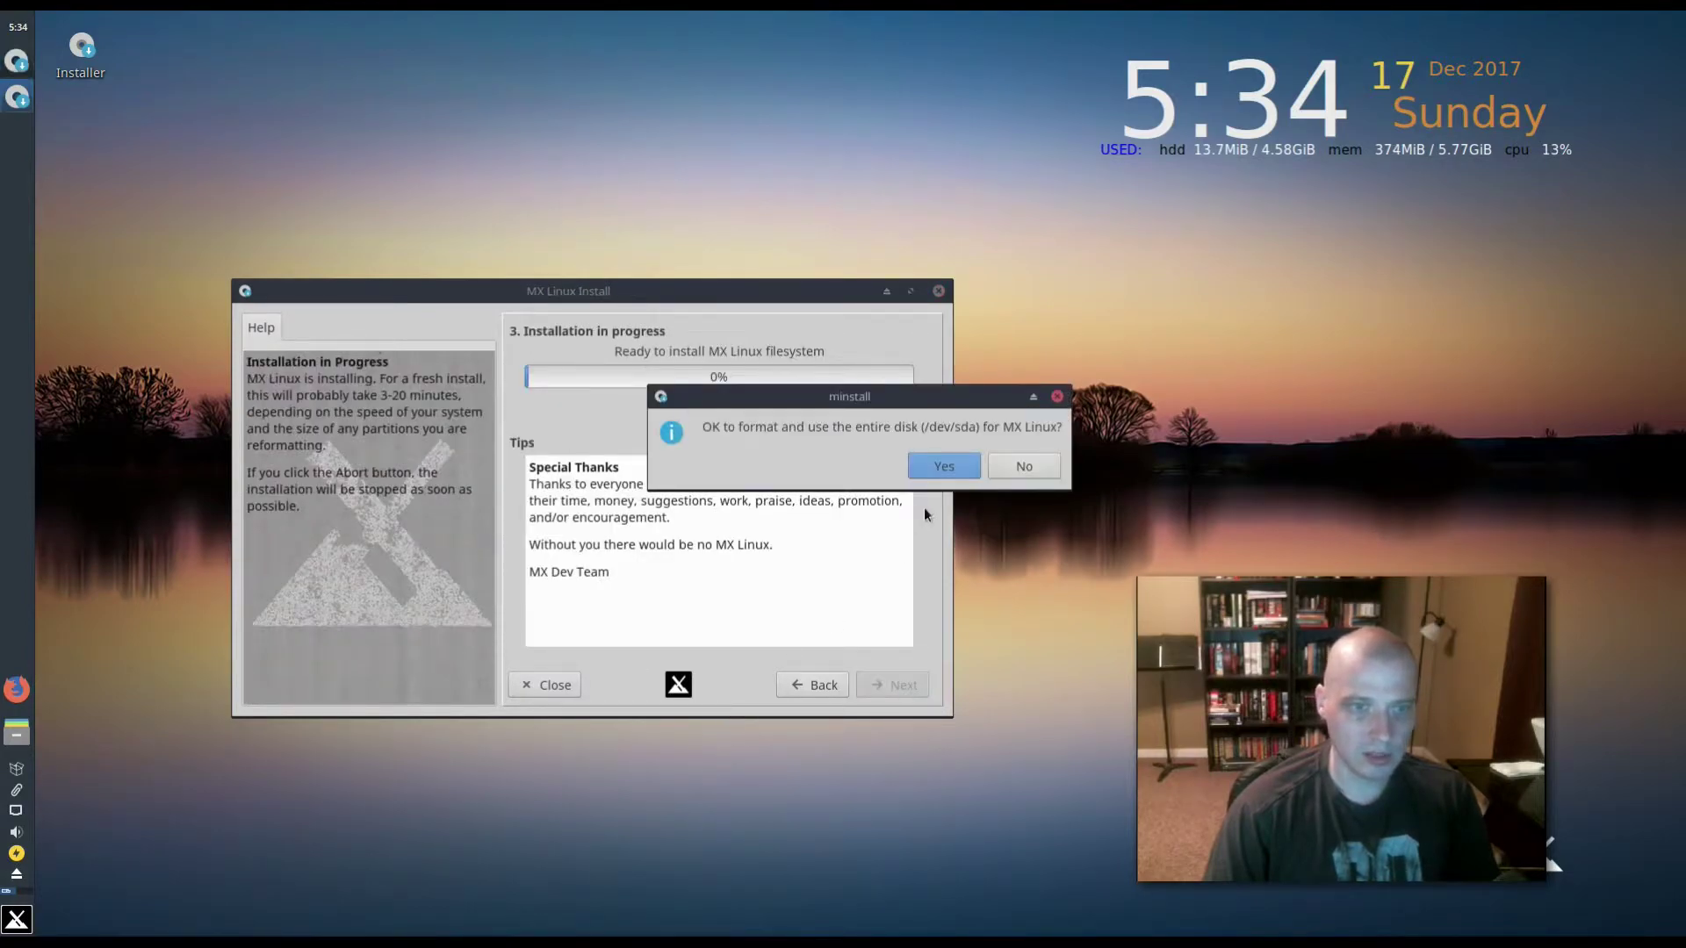
left_click(924, 467)
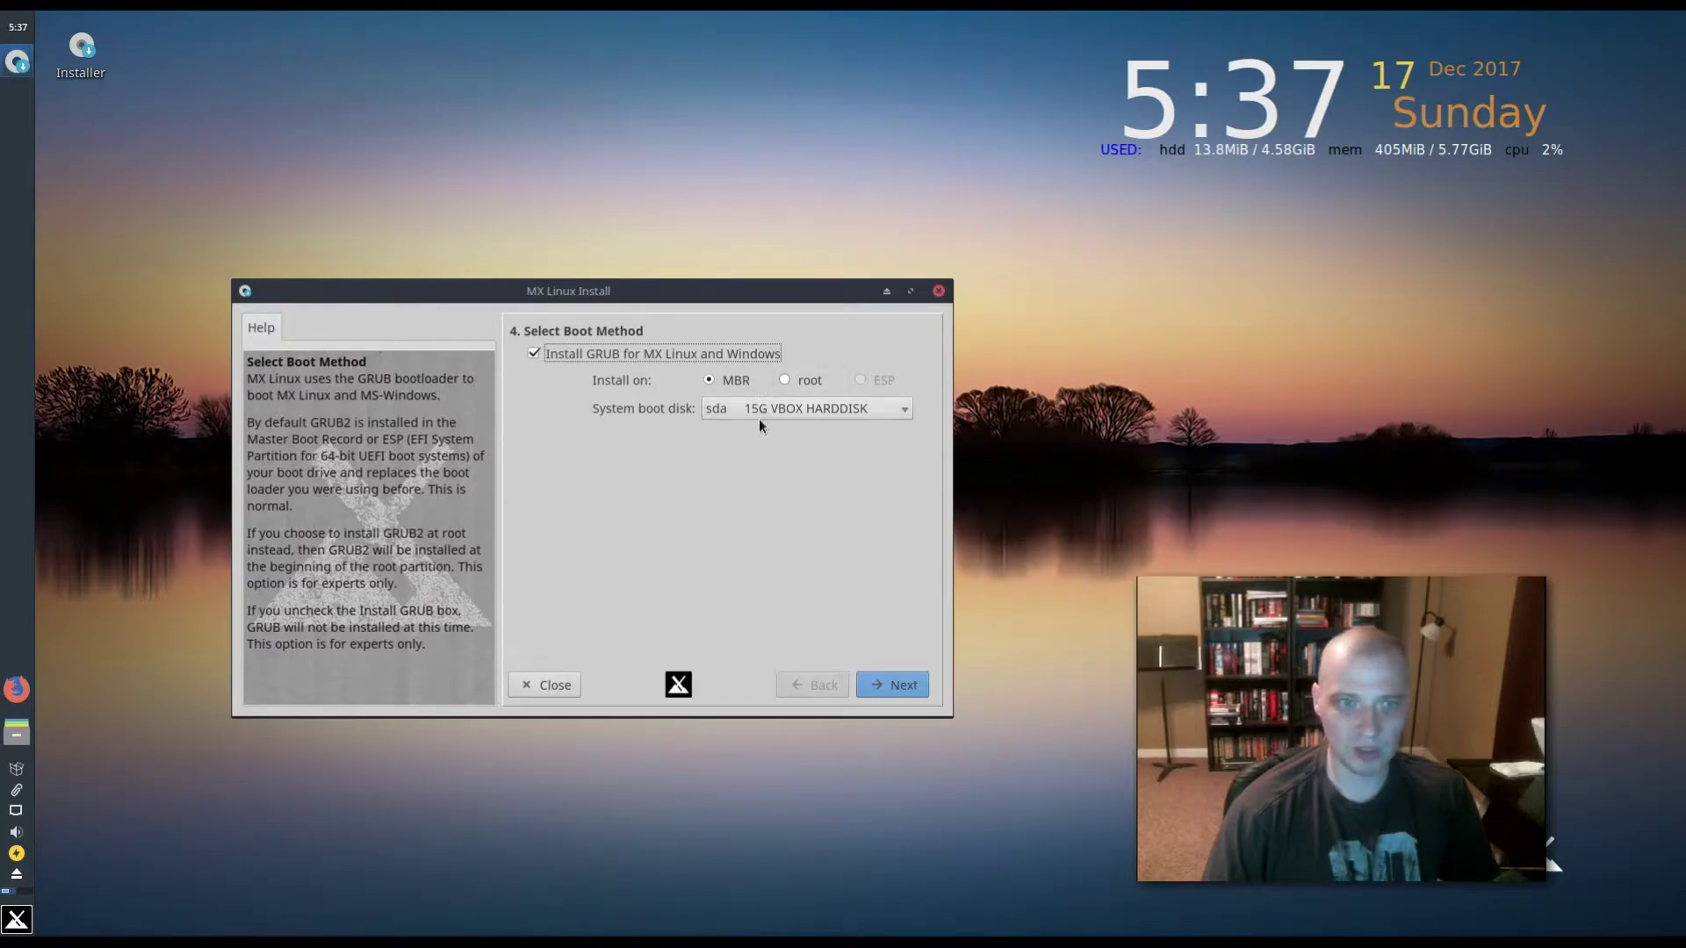
left_click(902, 684)
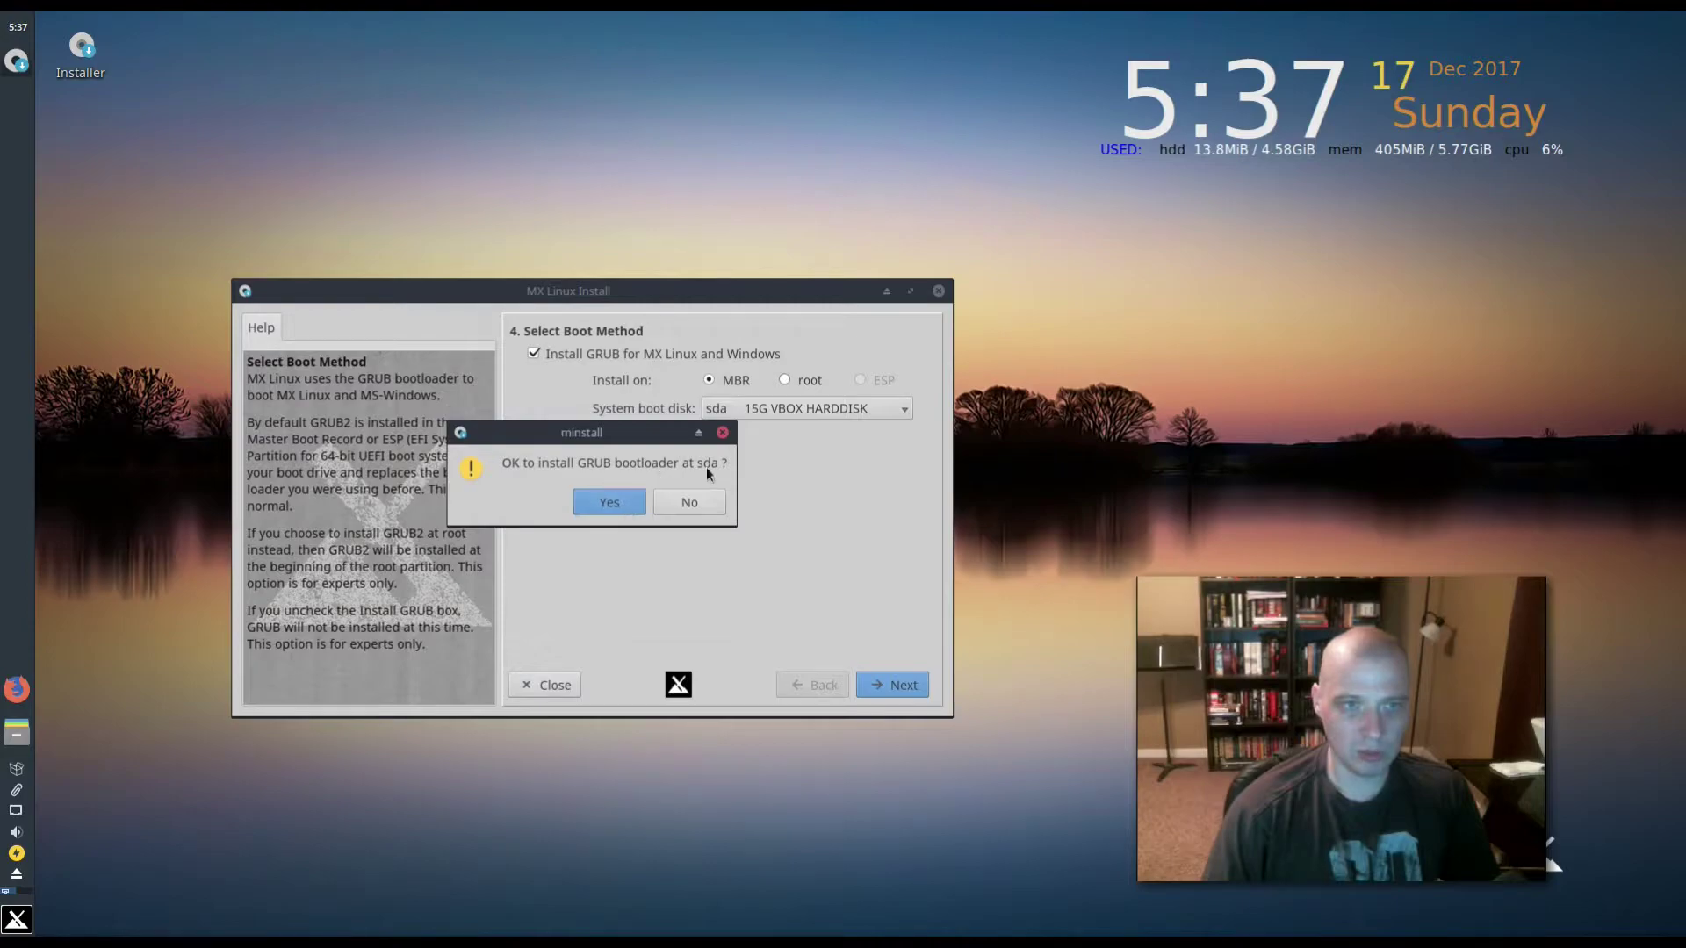
left_click(603, 507)
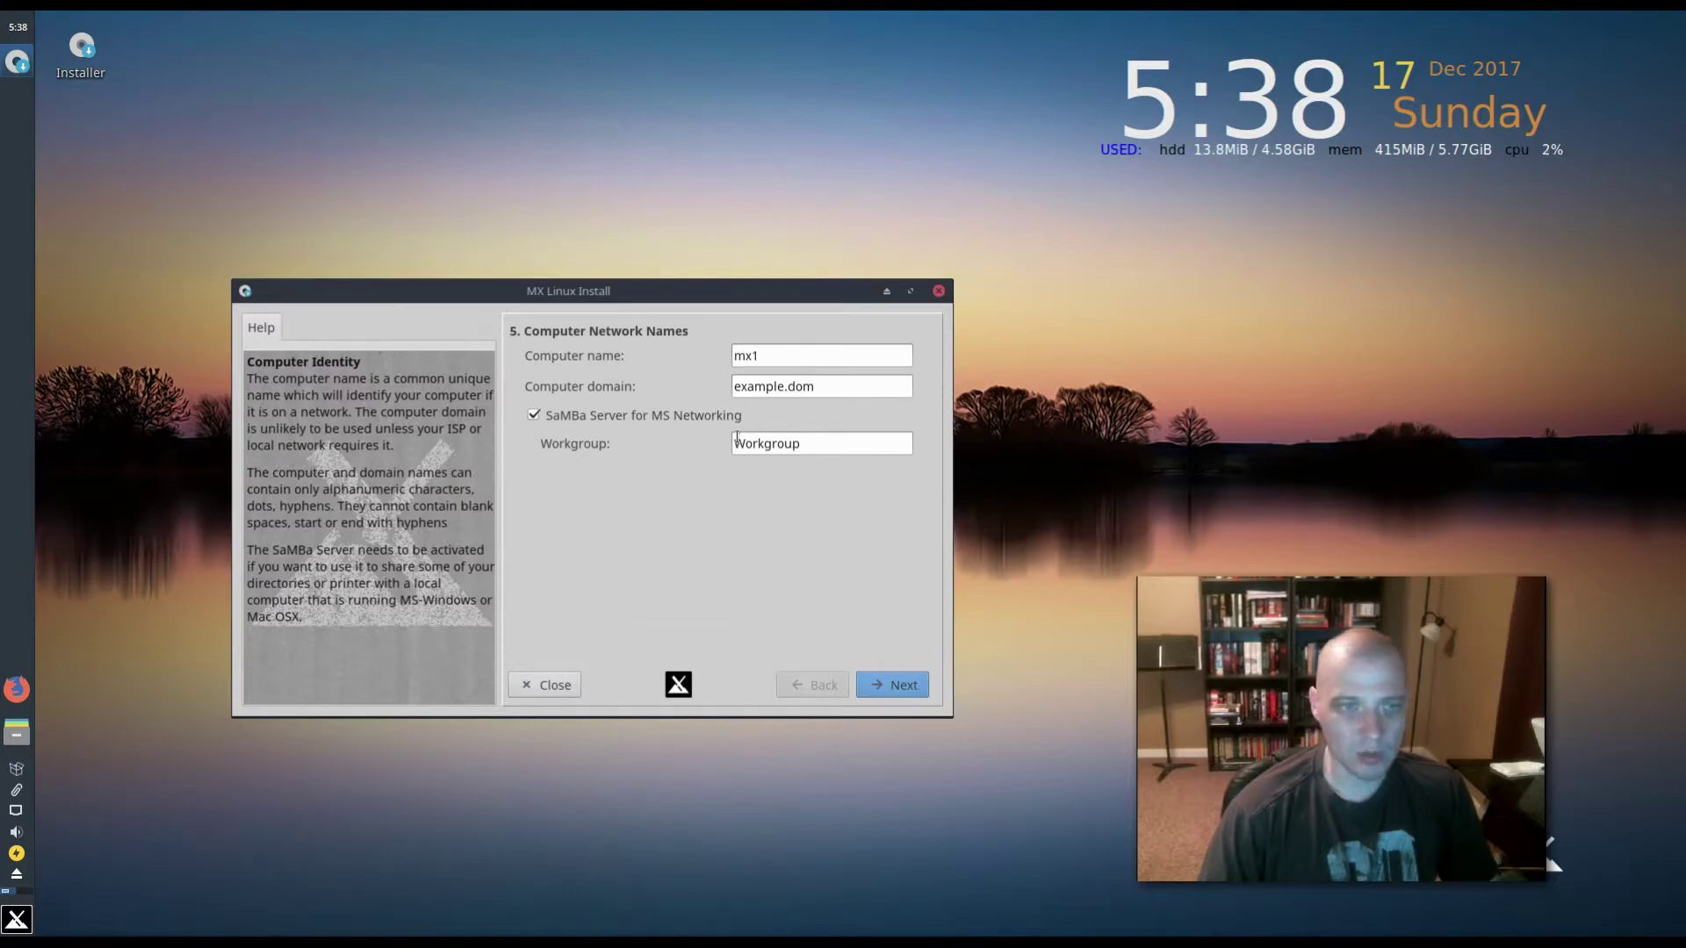
- Keep network names mx1/example.dom, set the system clock to LOCAL and timezone America/Chicago
left_click(879, 688)
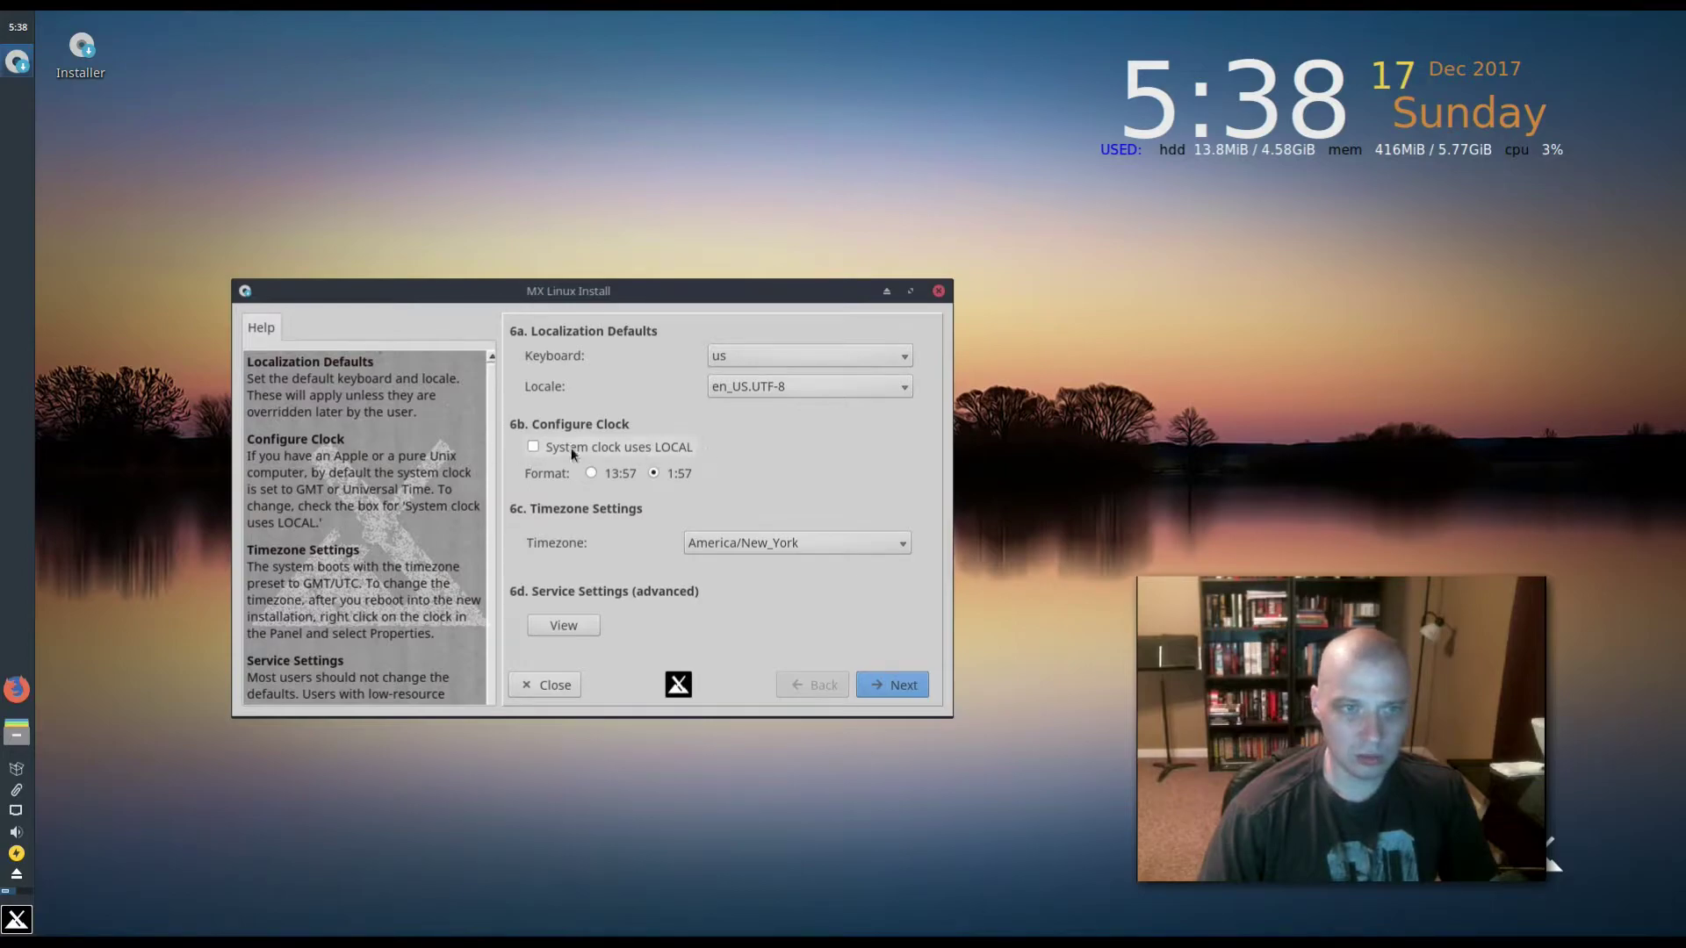
left_click(572, 450)
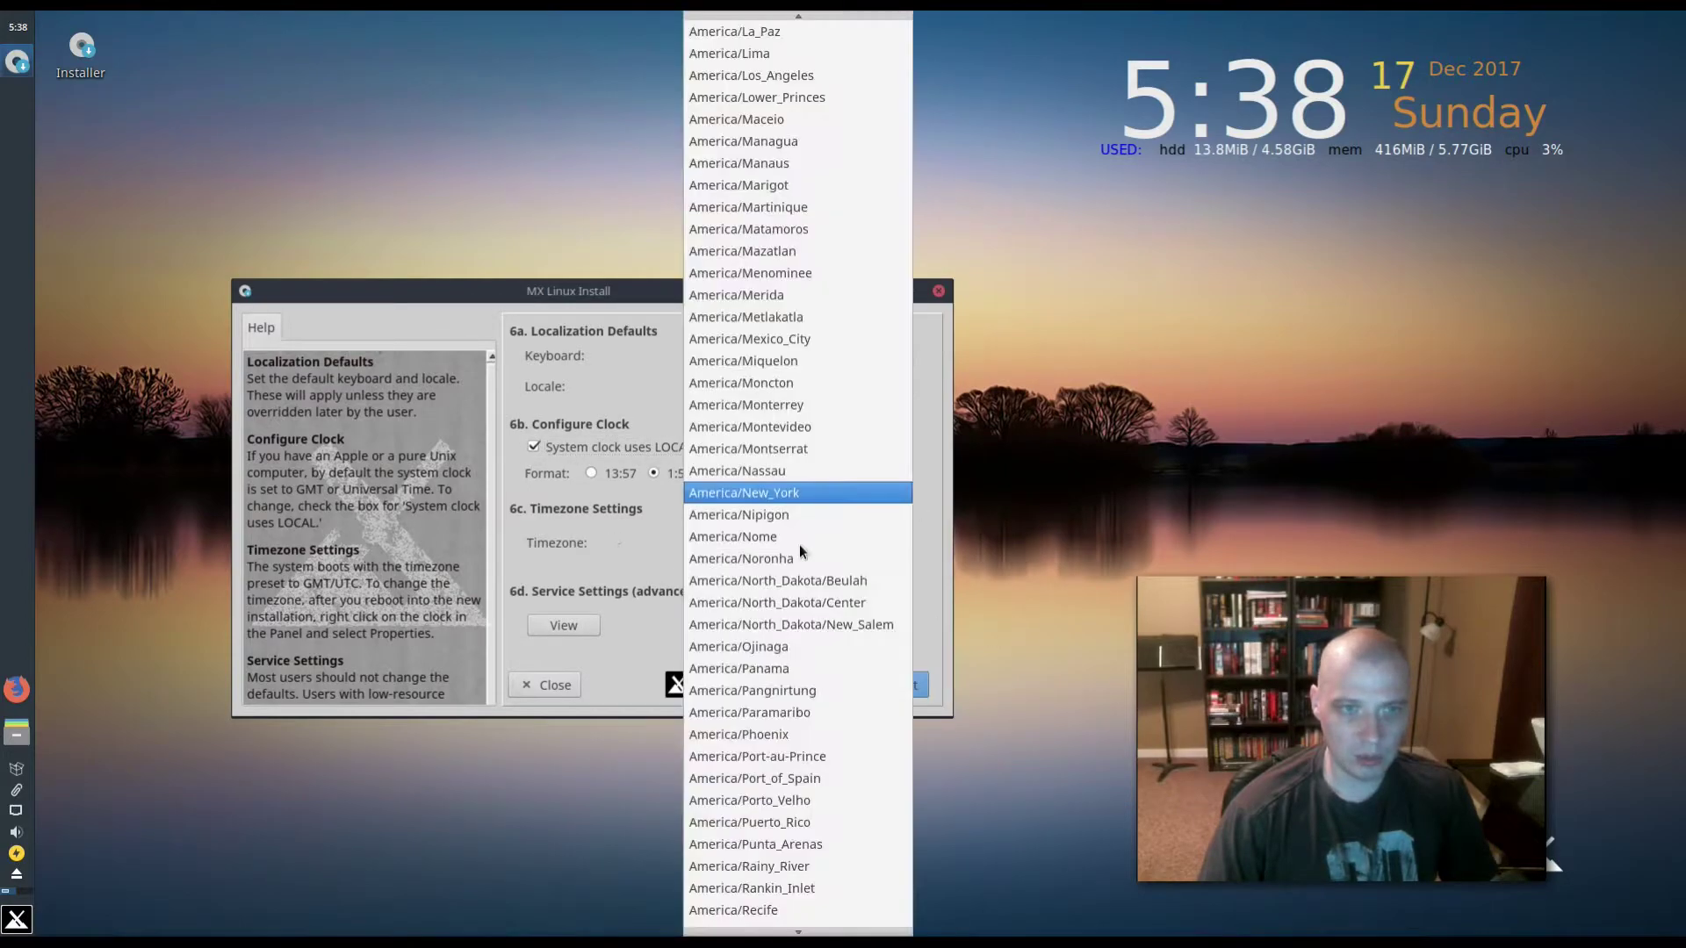
left_click(797, 544)
scroll(798, 544, "up", 5)
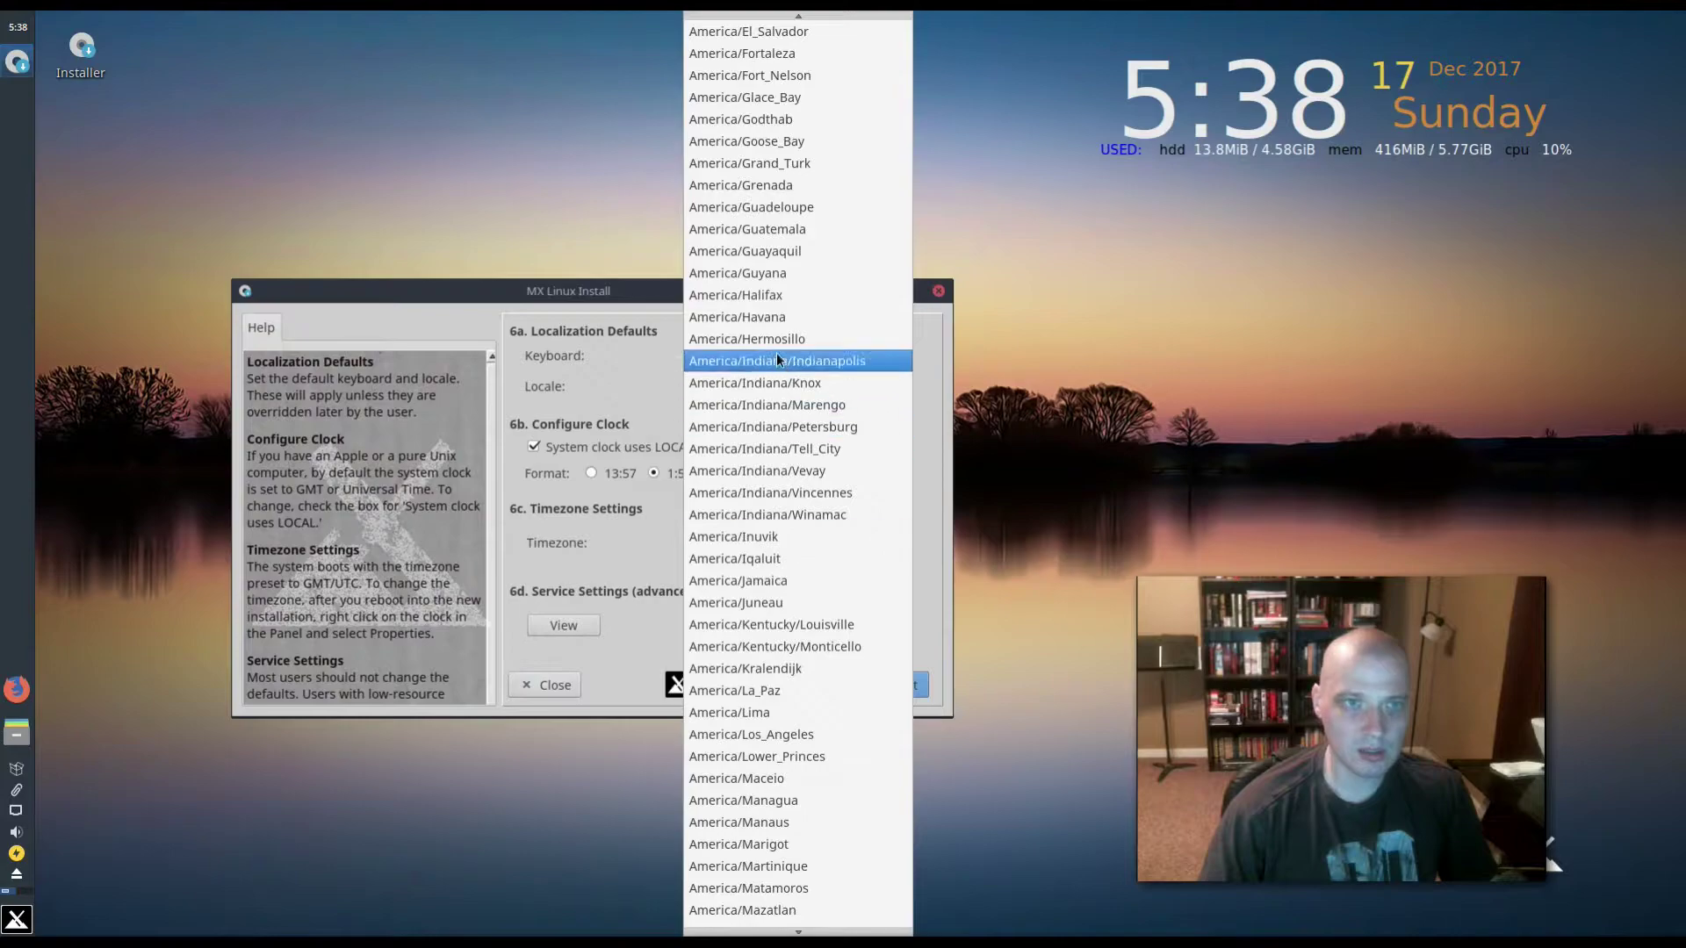
scroll(800, 183, "up", 6)
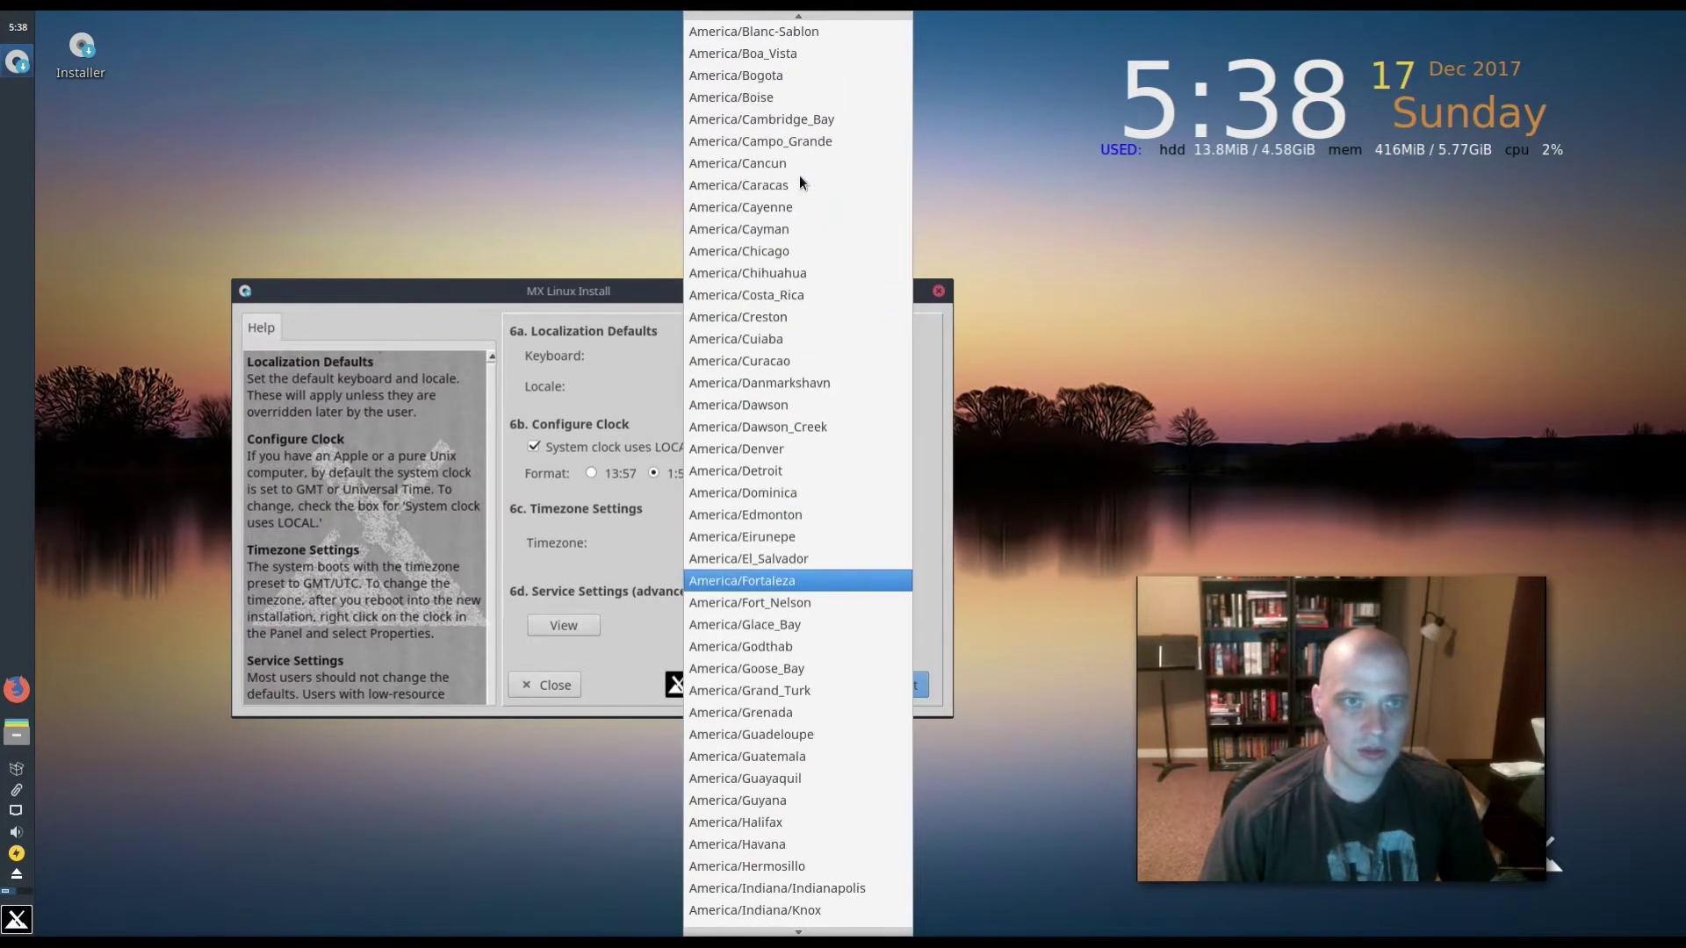
left_click(773, 251)
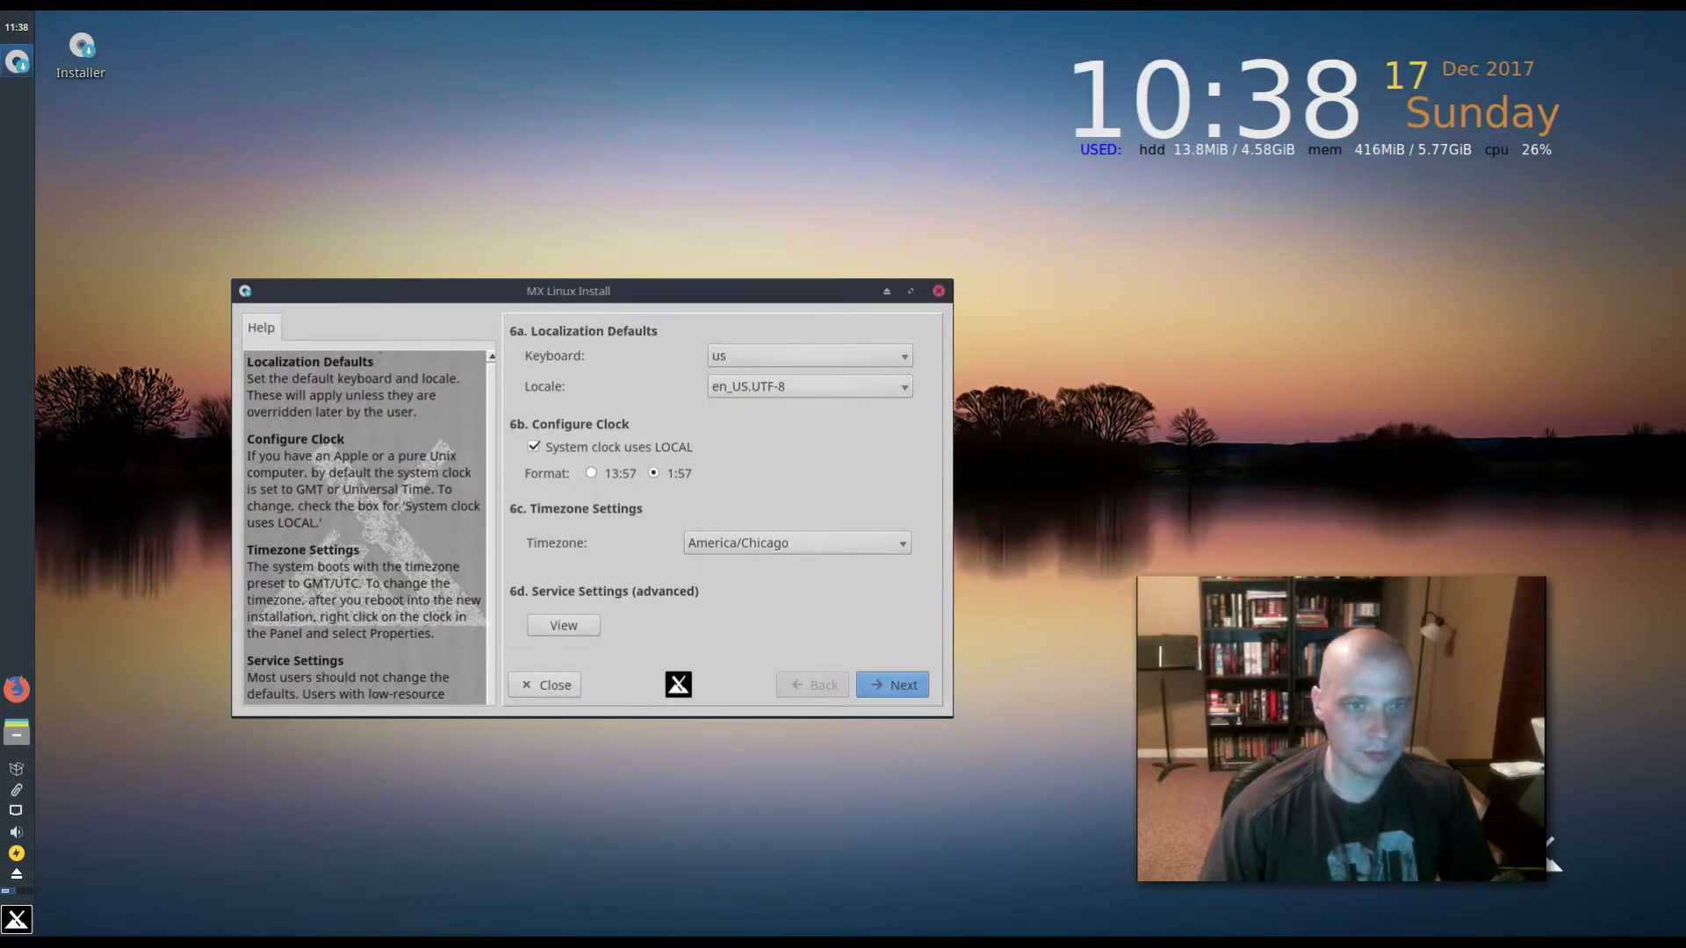
- Enter the default user's login name and password, then confirm the password
left_click(892, 685)
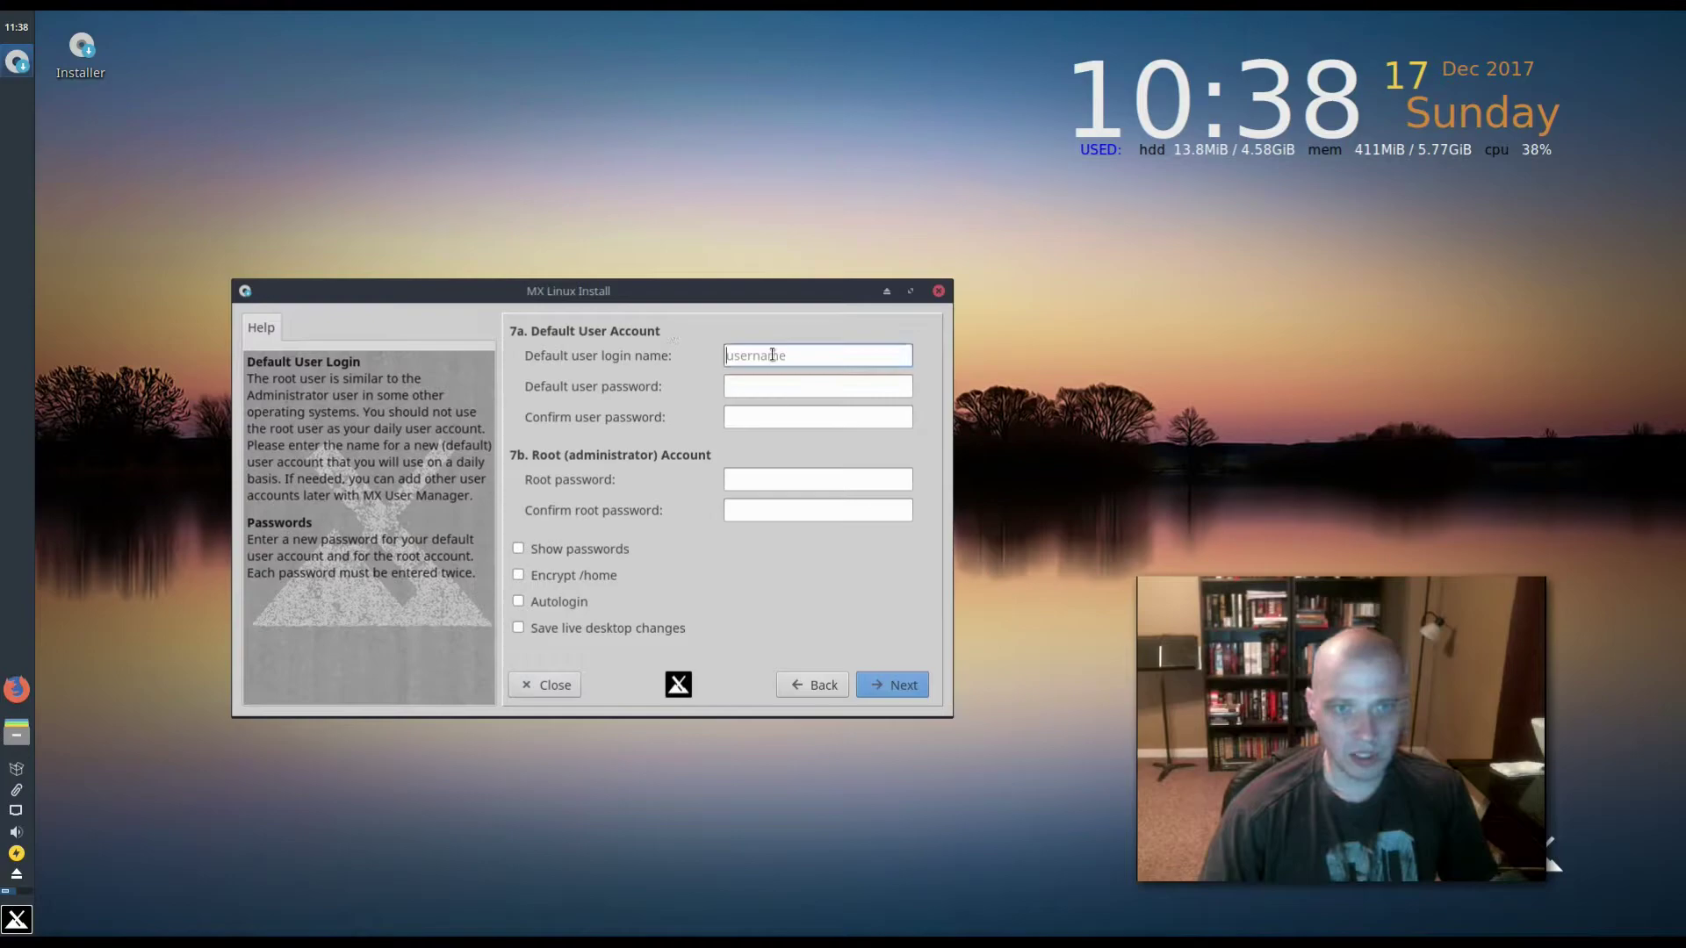
left_click(773, 355)
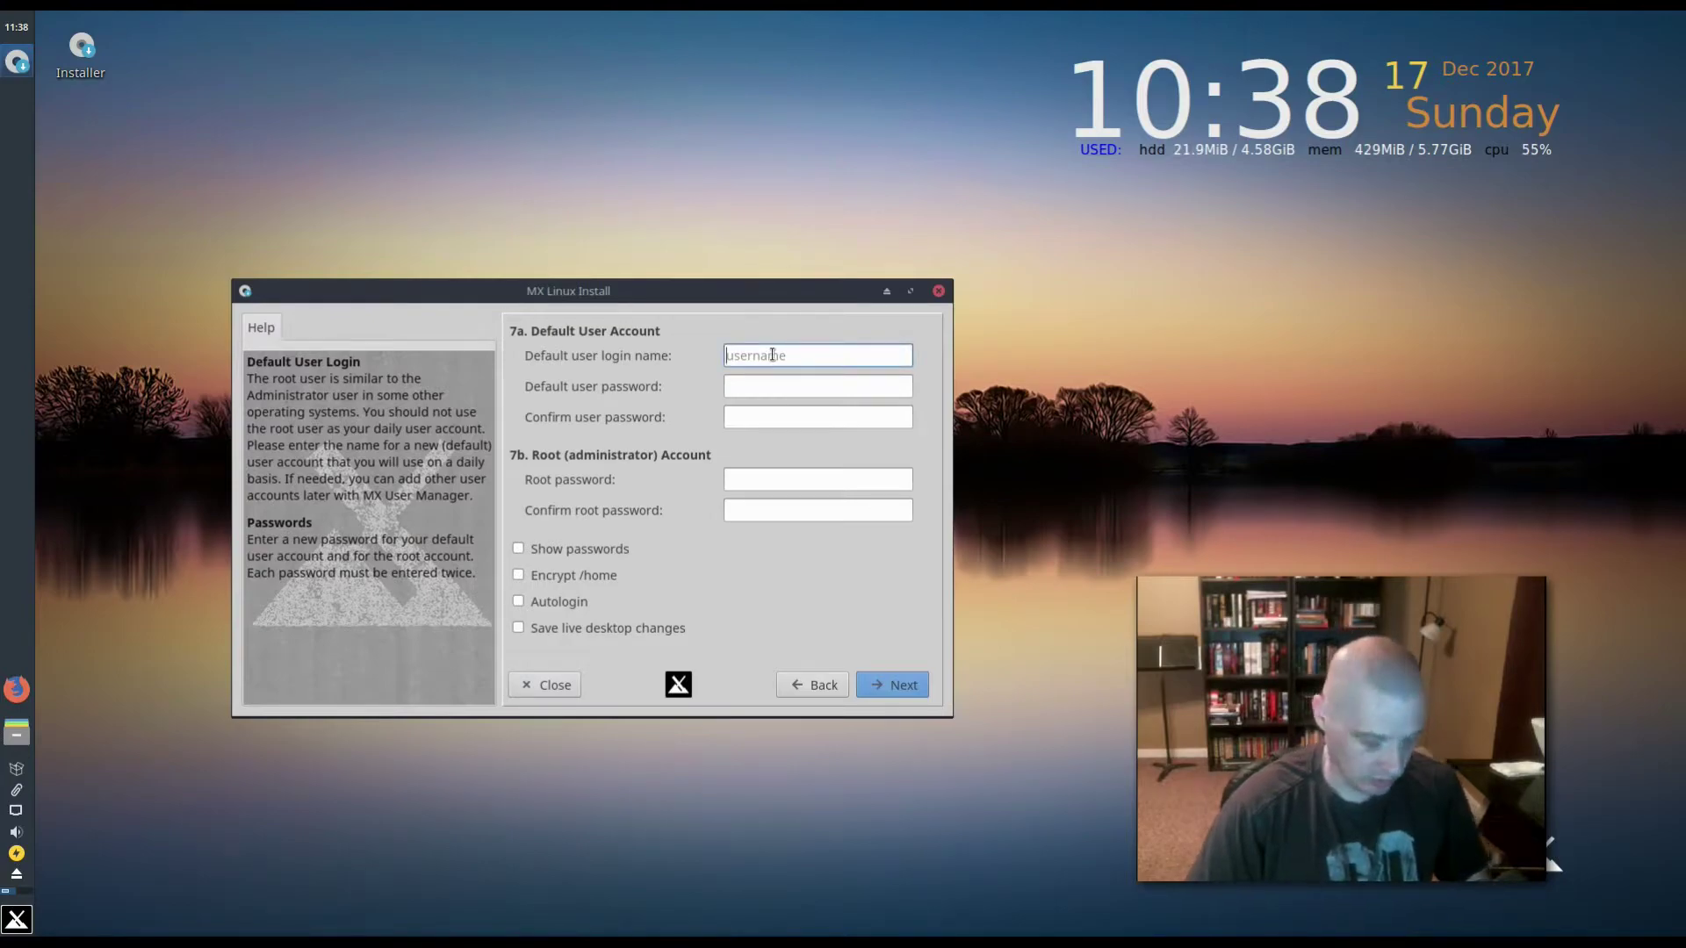
type("mxlinux")
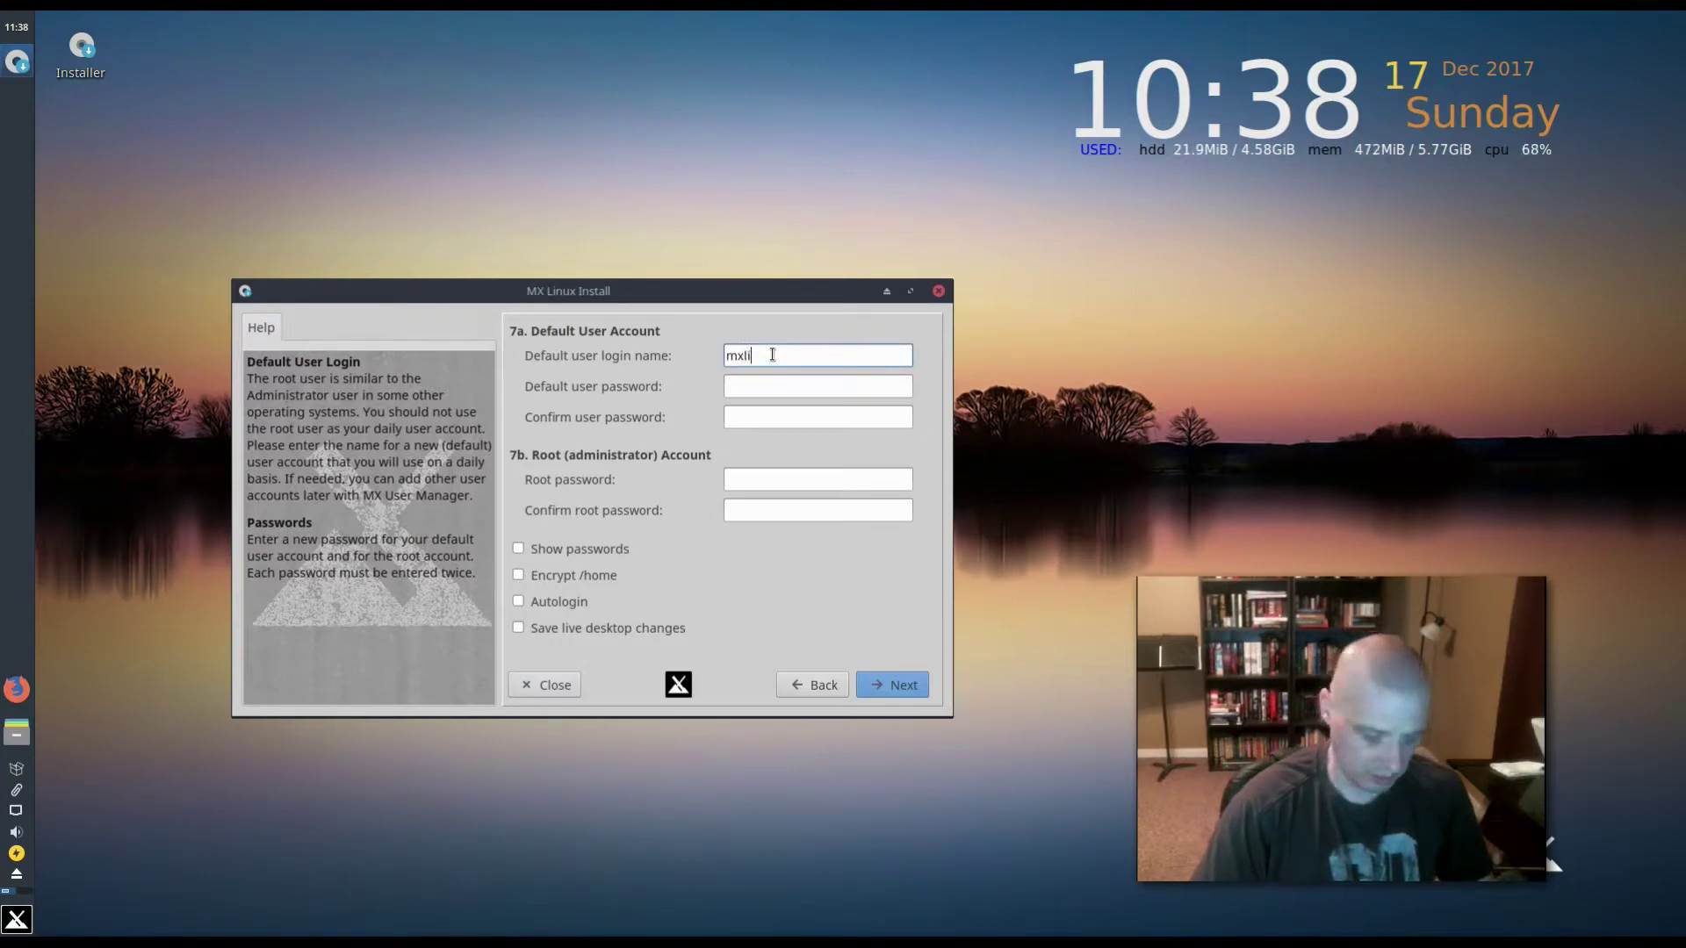
left_click(763, 386)
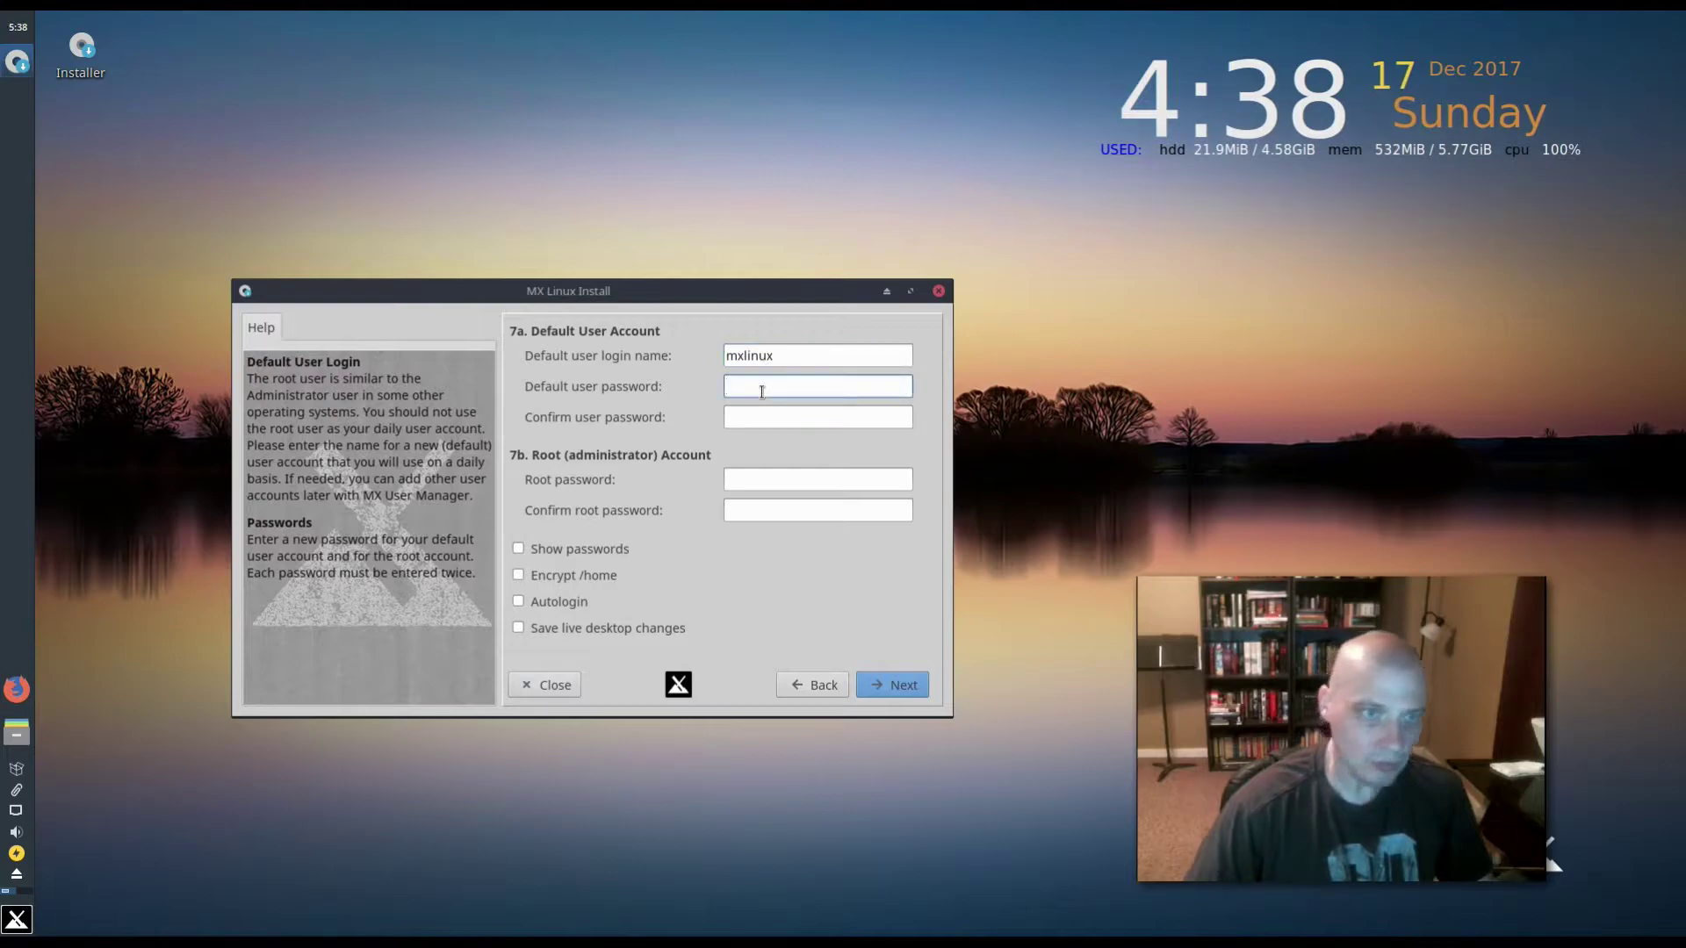
type("demonux")
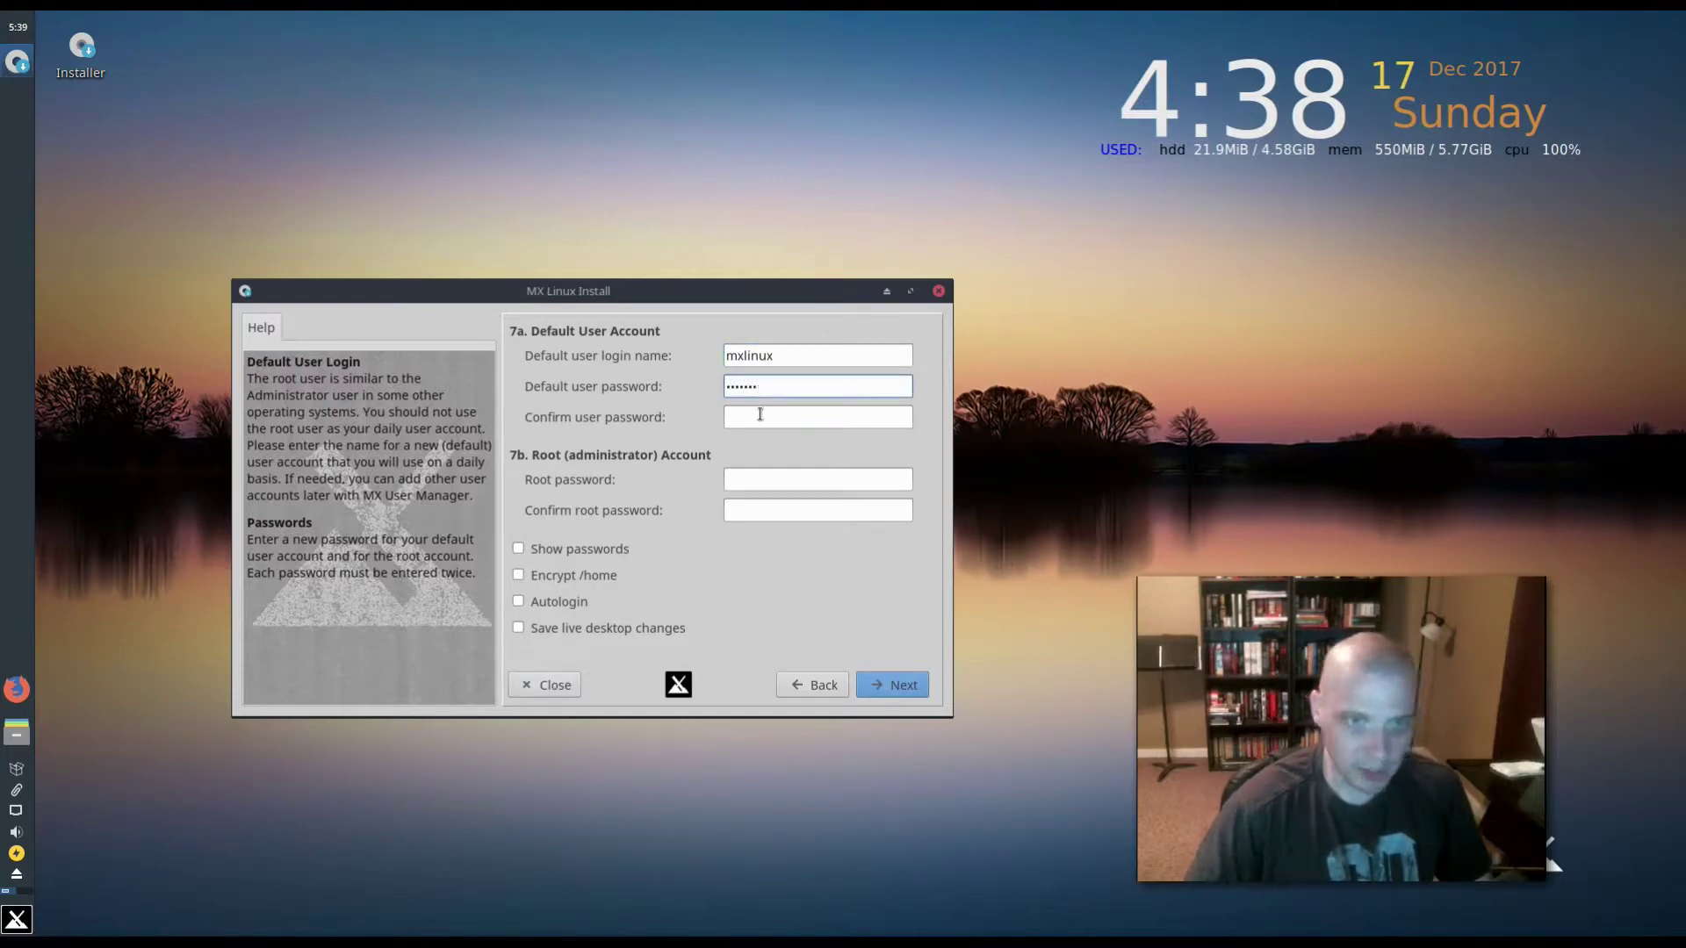
left_click(757, 419)
type("mxlinux")
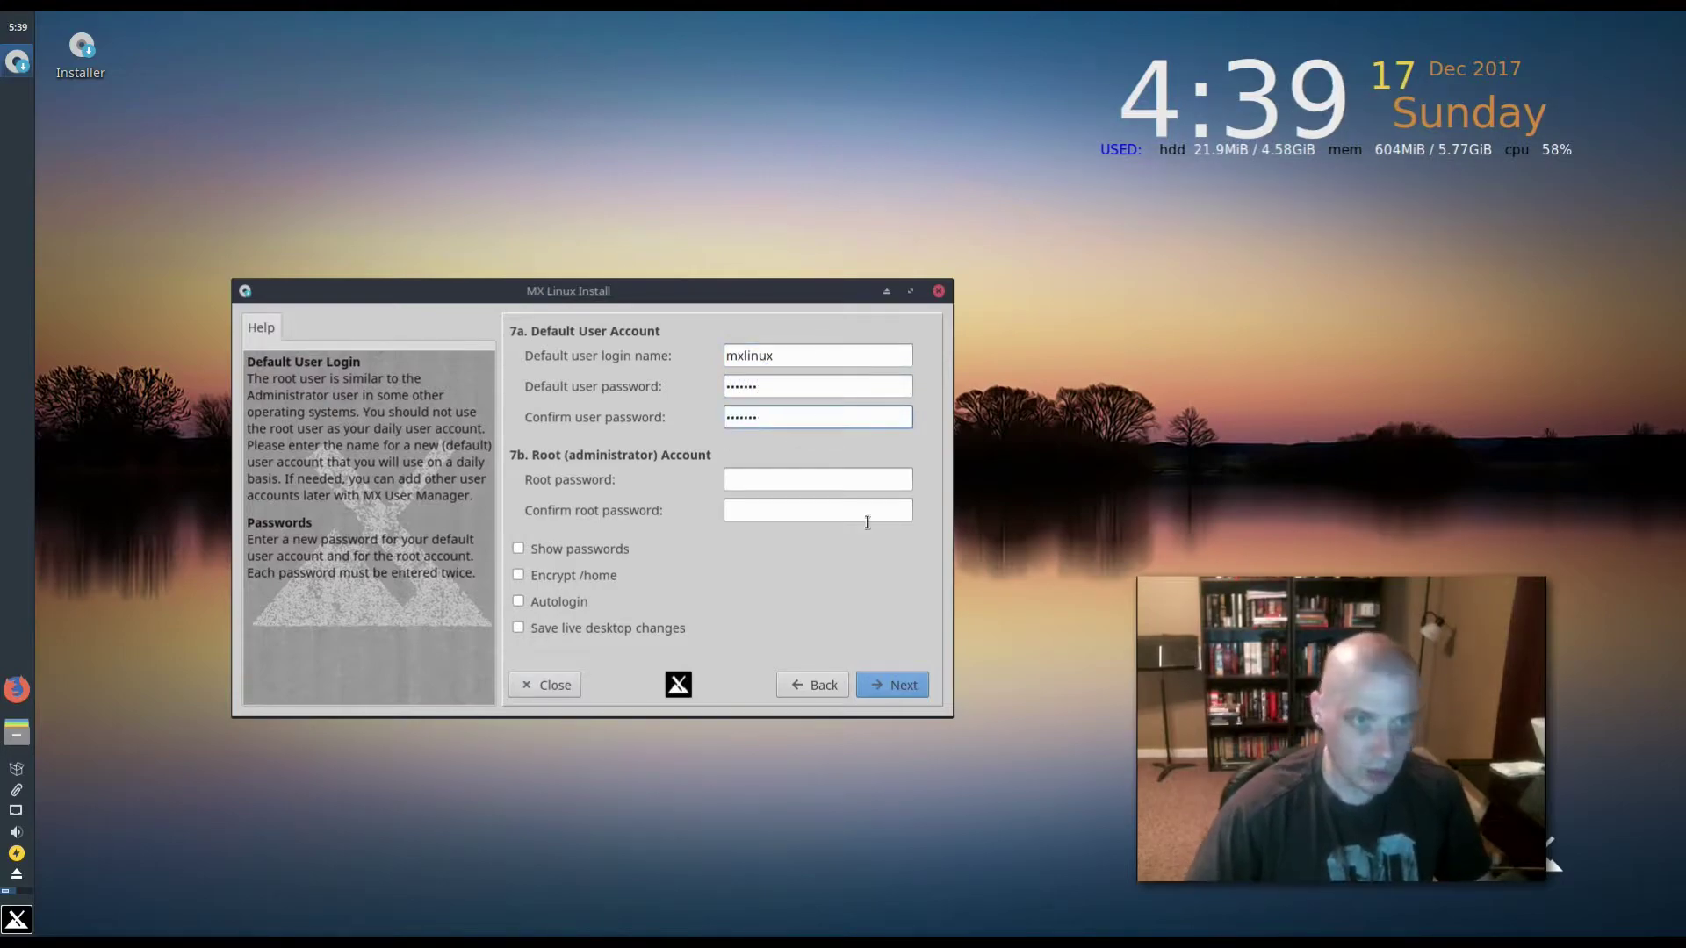
- Enter and confirm the root password, then submit the account details
left_click(776, 481)
type("mxlinux")
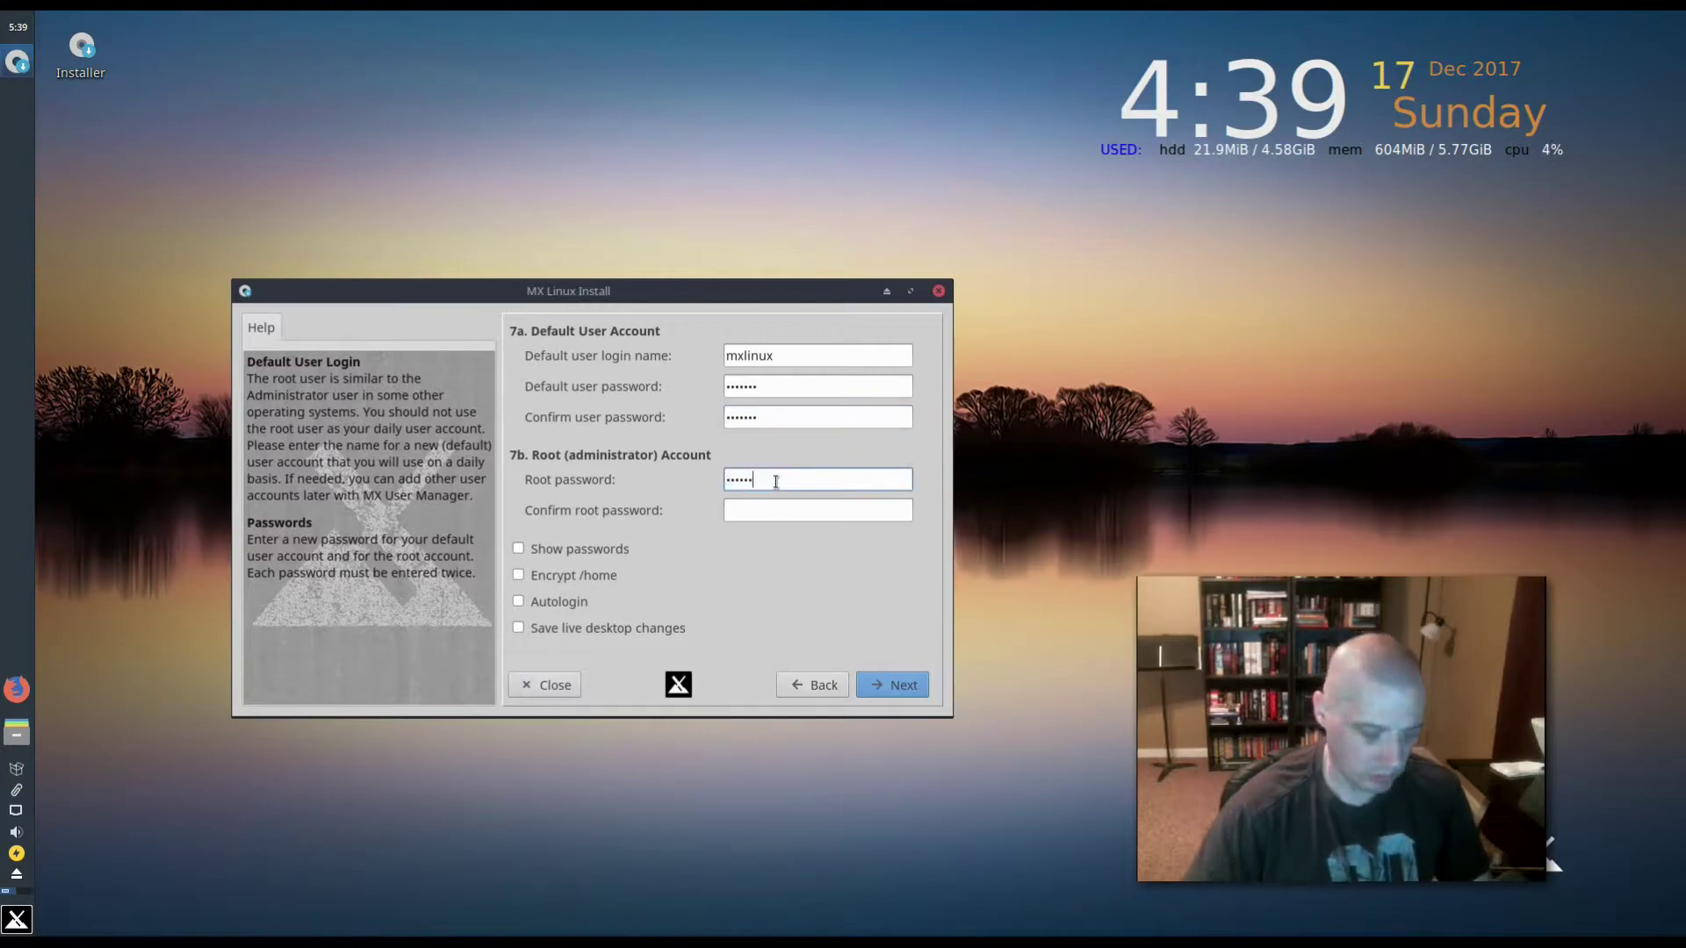
left_click(746, 517)
type("mxlinux")
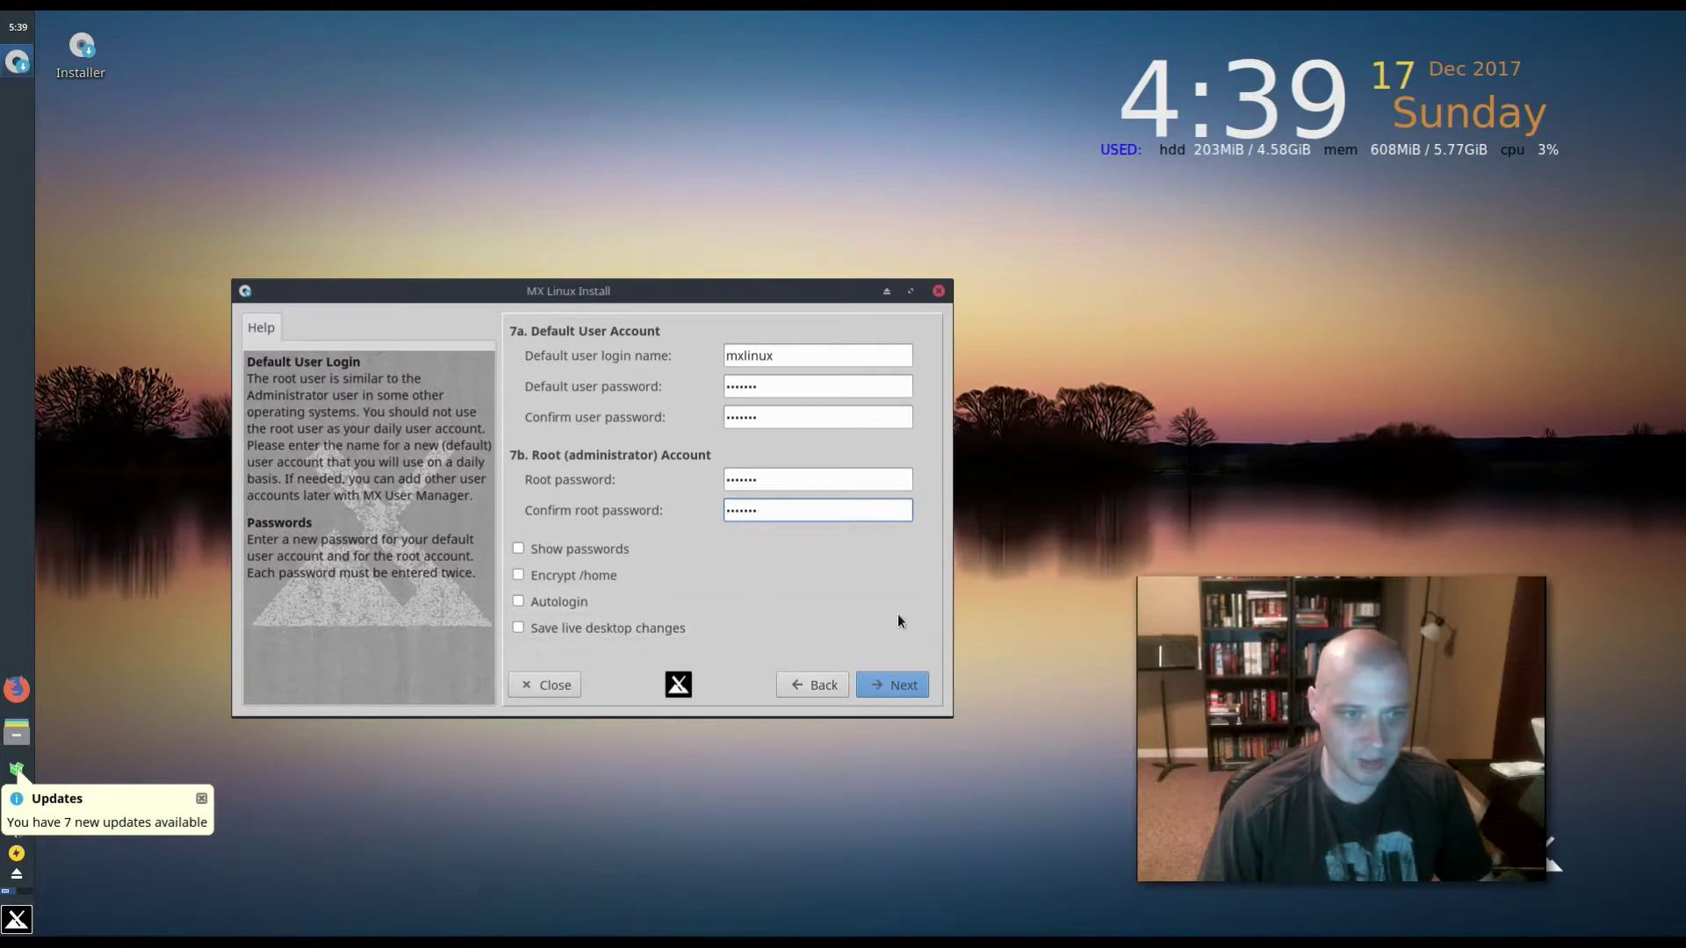
left_click(913, 685)
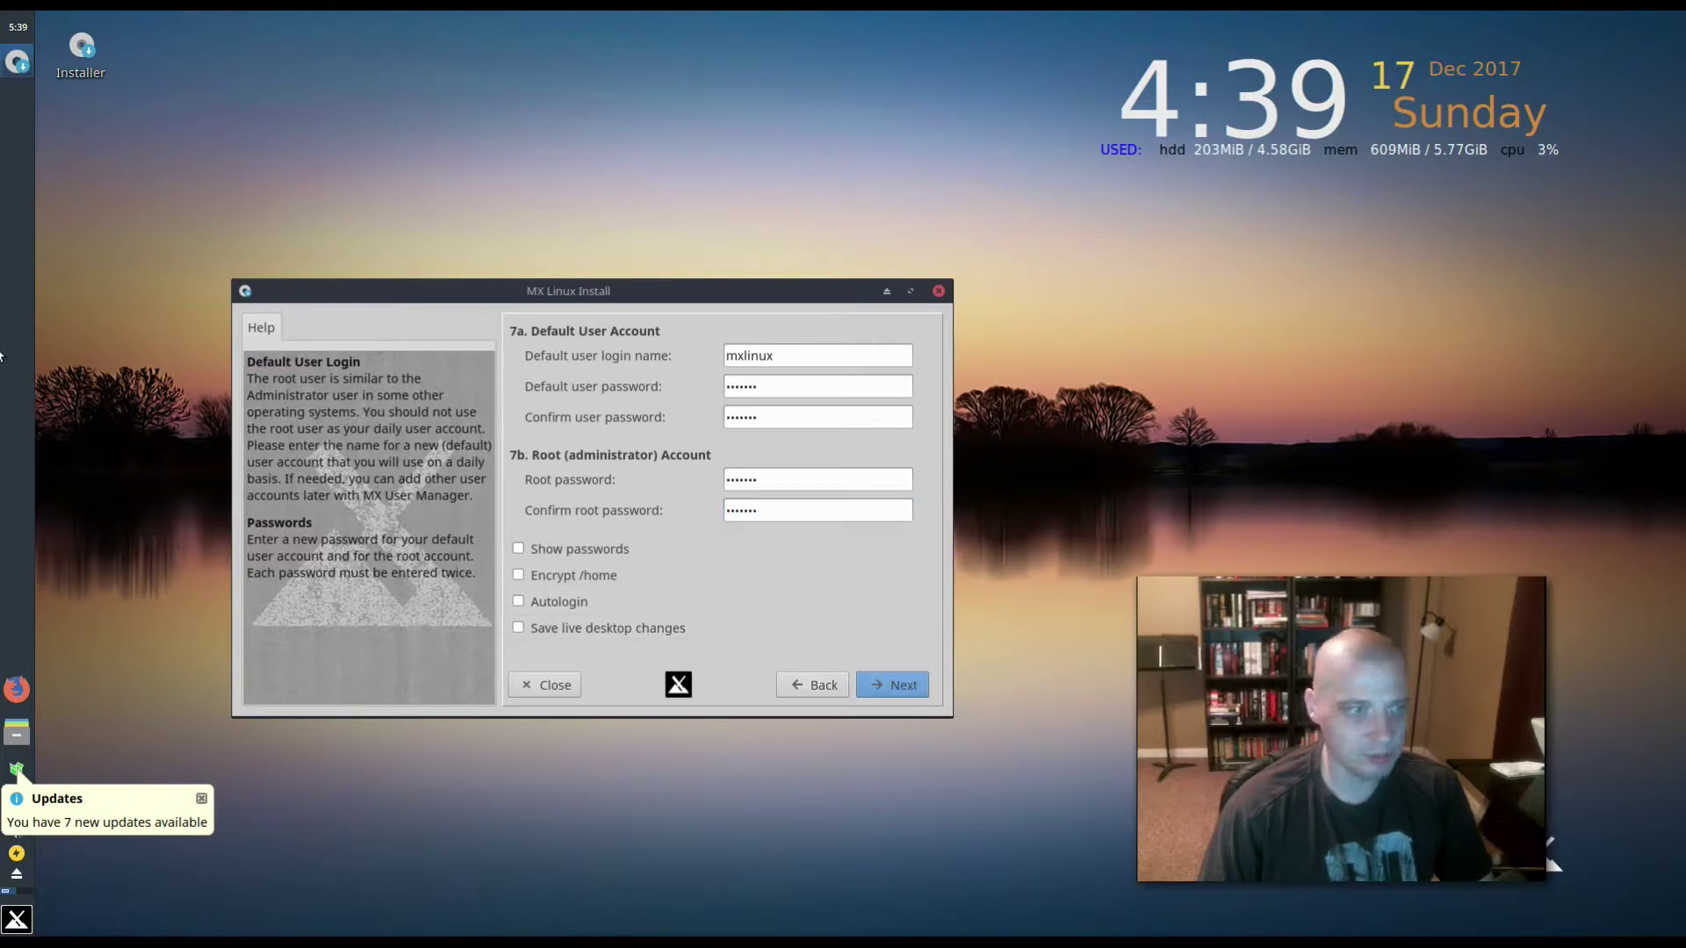
- Finish the installation, reboot into the installed system and move MX Welcome to the left
left_click(922, 686)
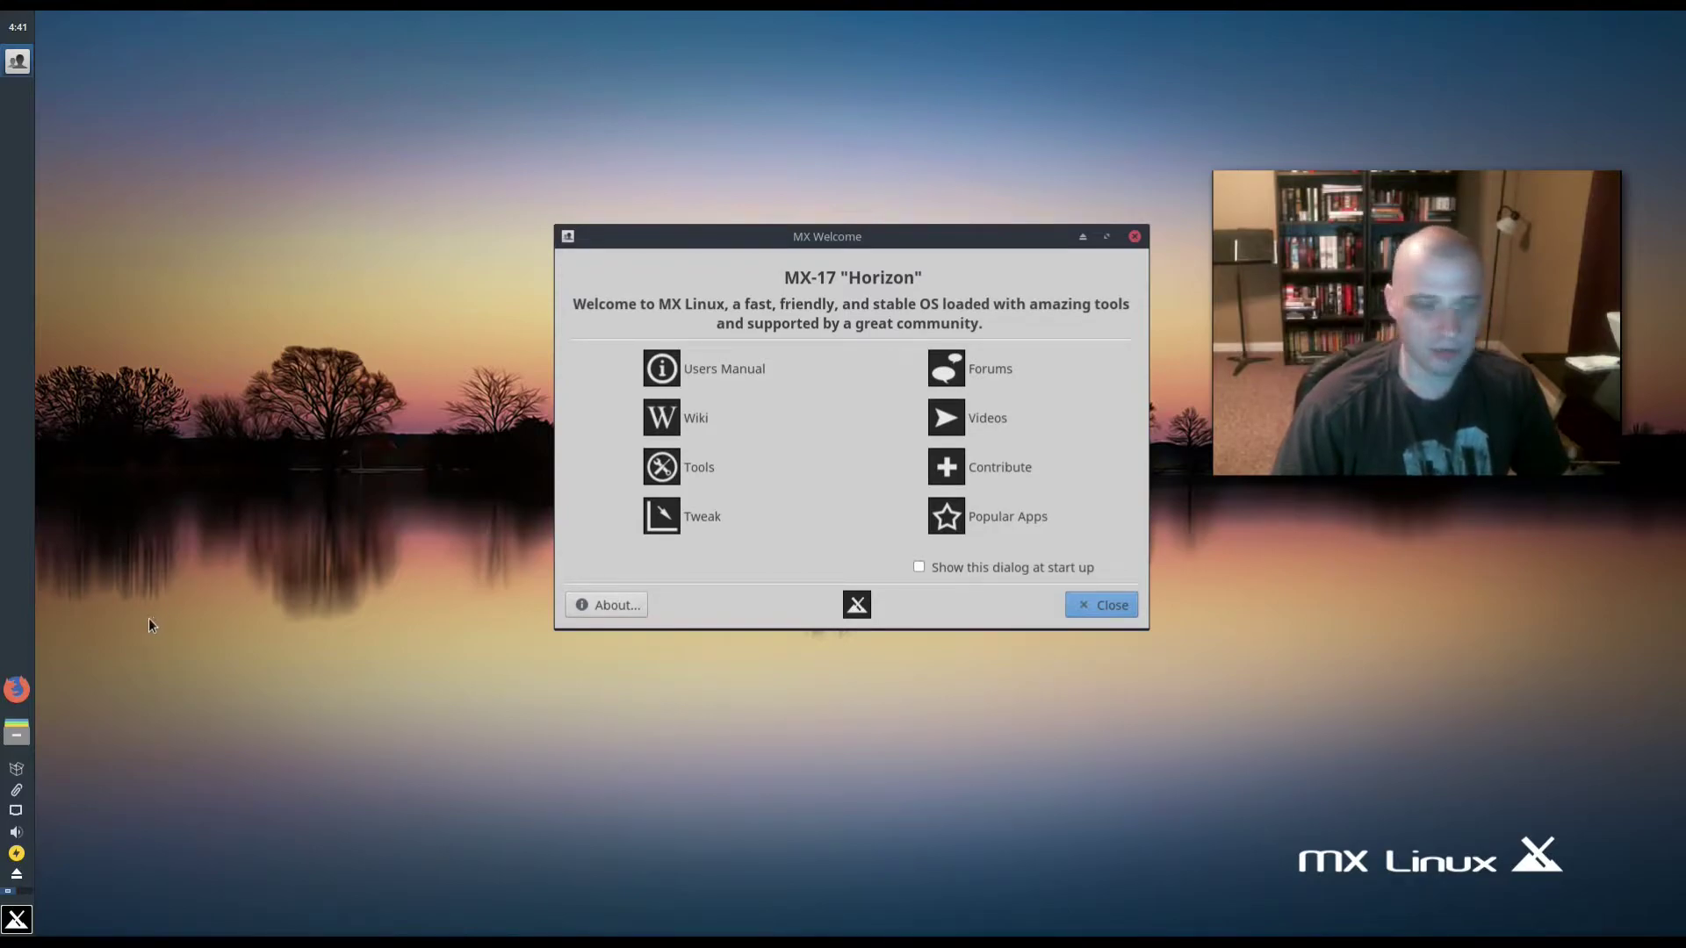
left_click_drag(988, 235, 754, 315)
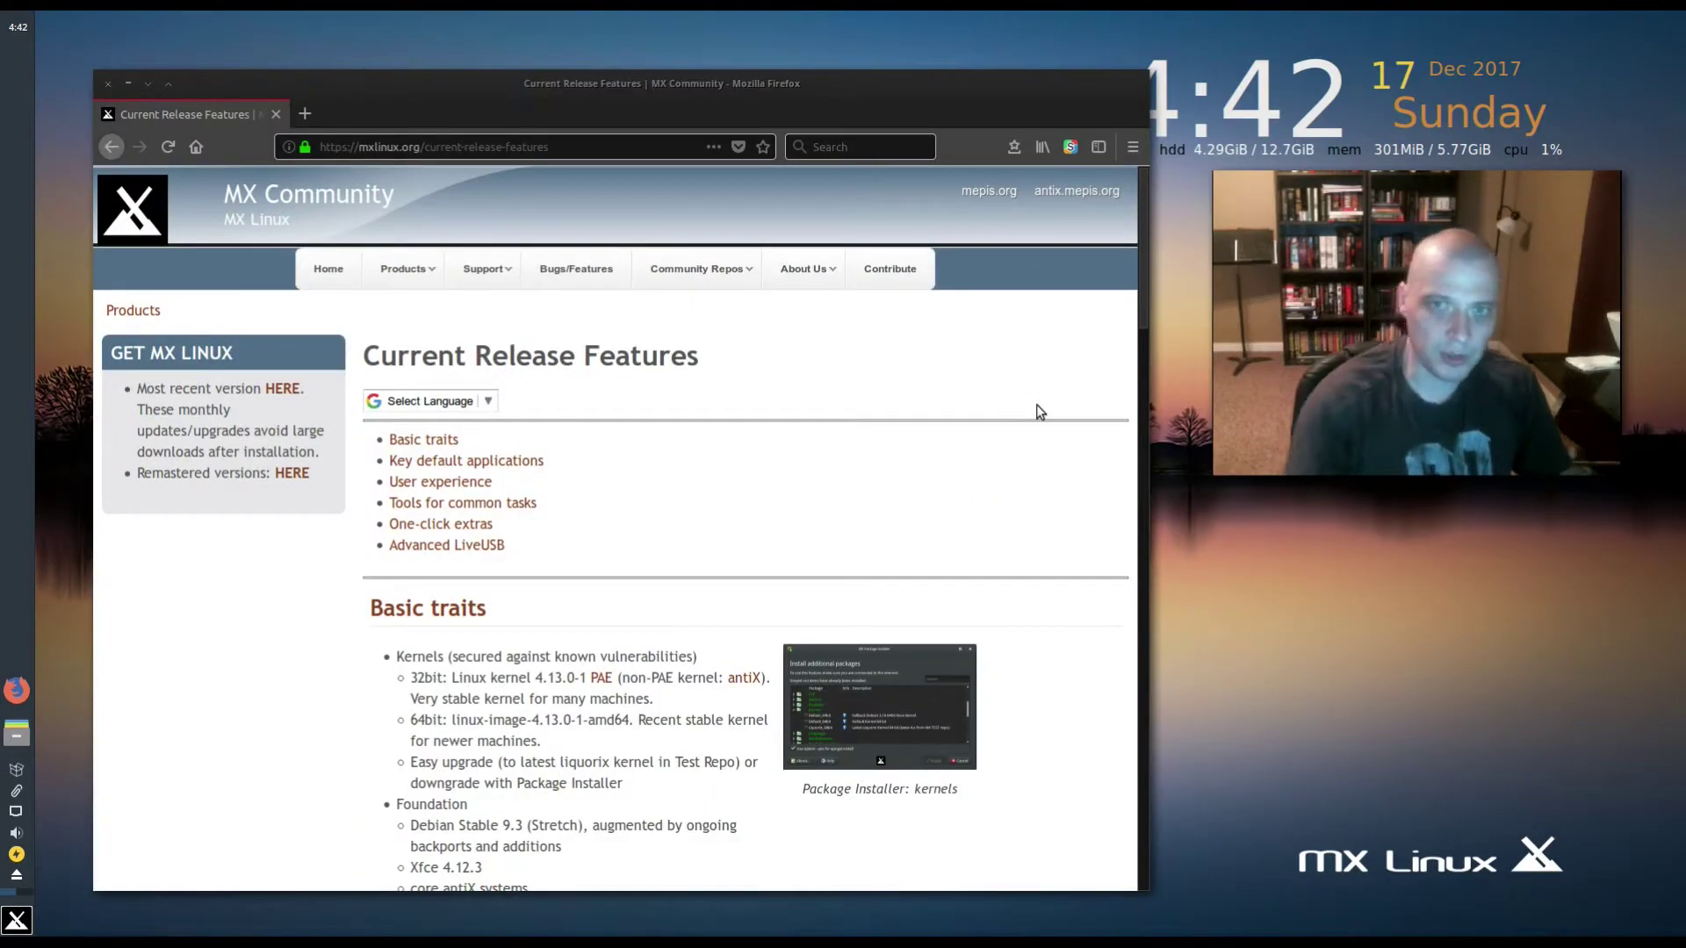
- Scroll through the MX-17 Current Release Features page in Firefox
left_click_drag(1139, 266, 1143, 358)
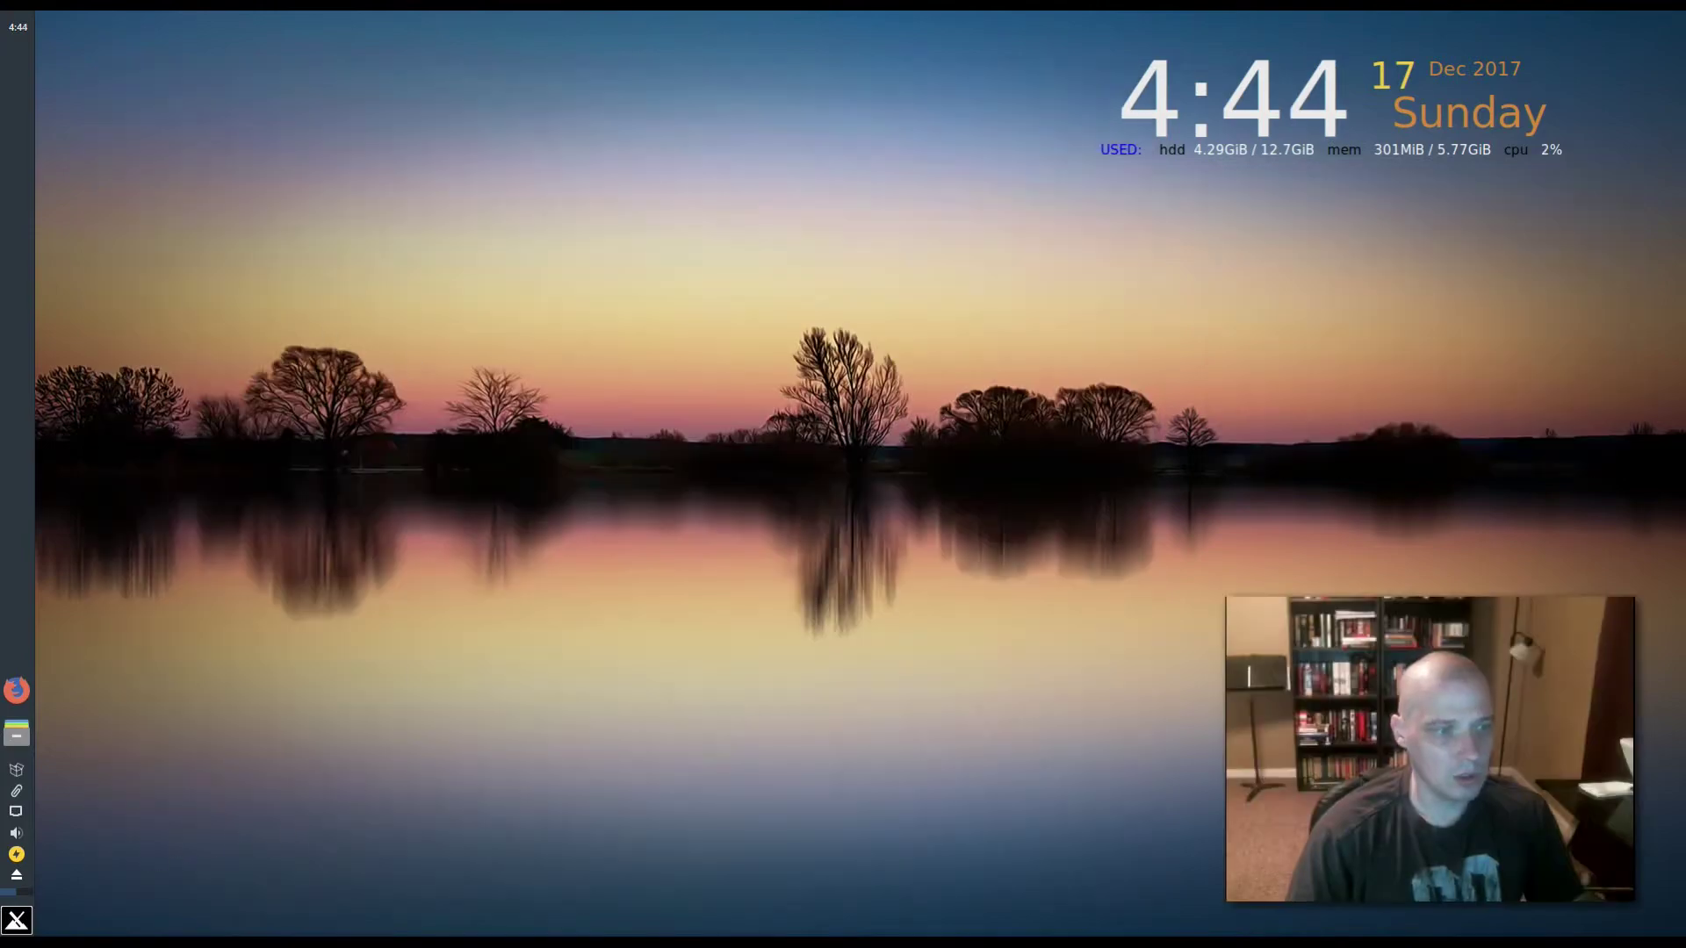
left_click(16, 920)
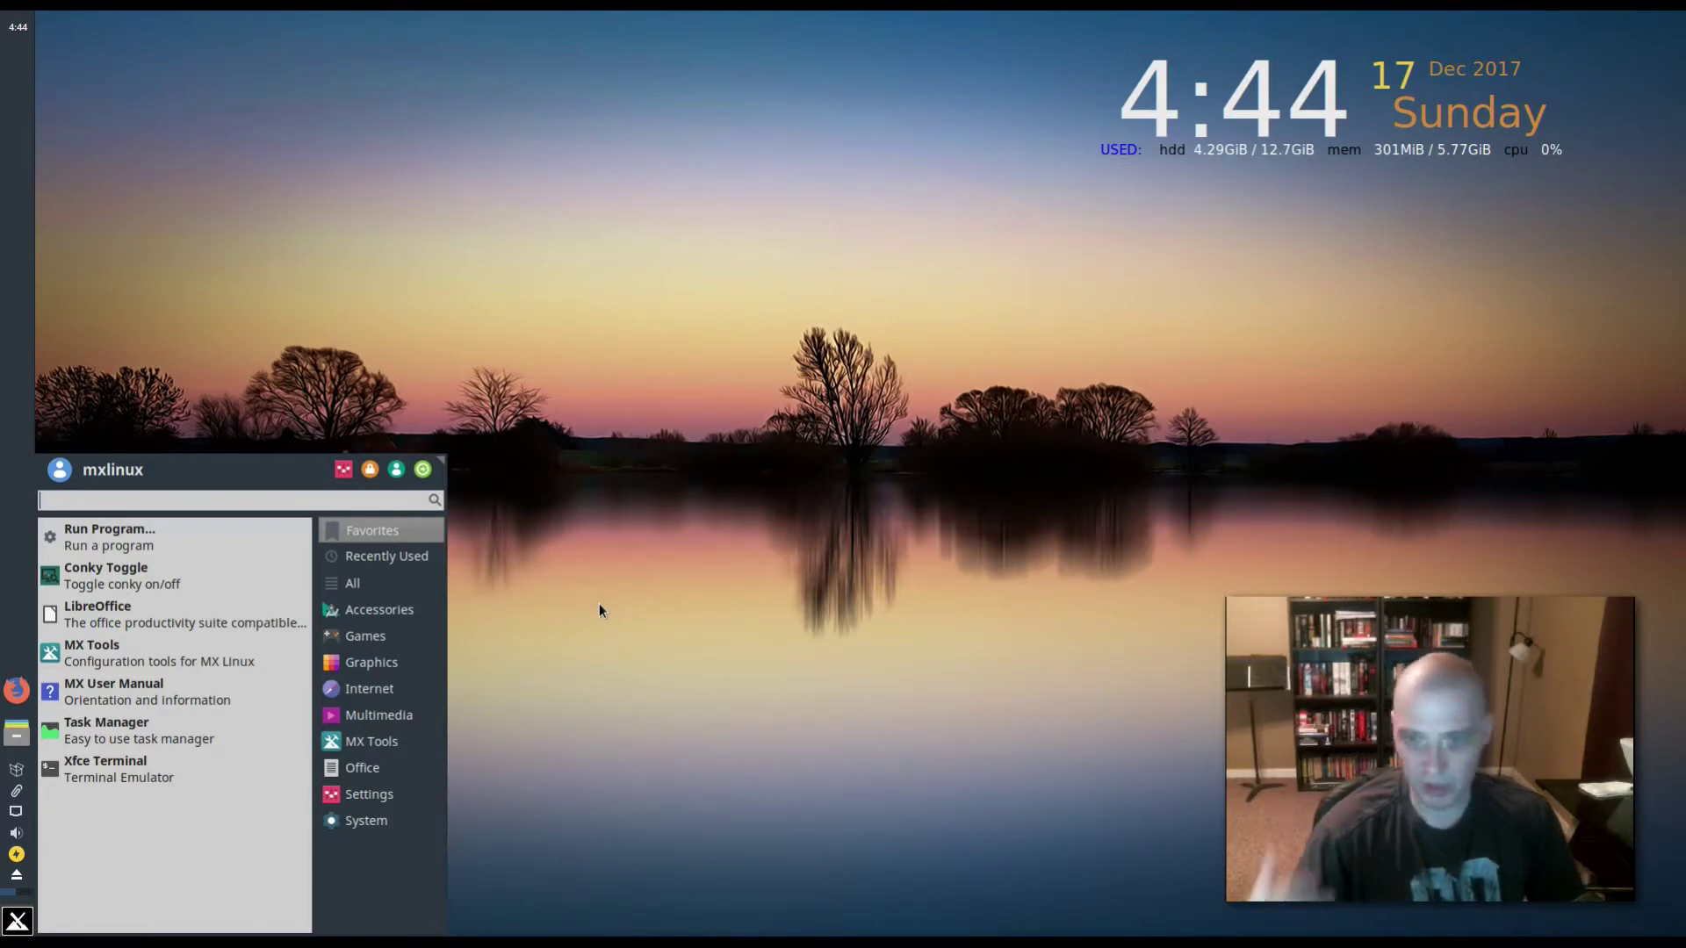
left_click(379, 714)
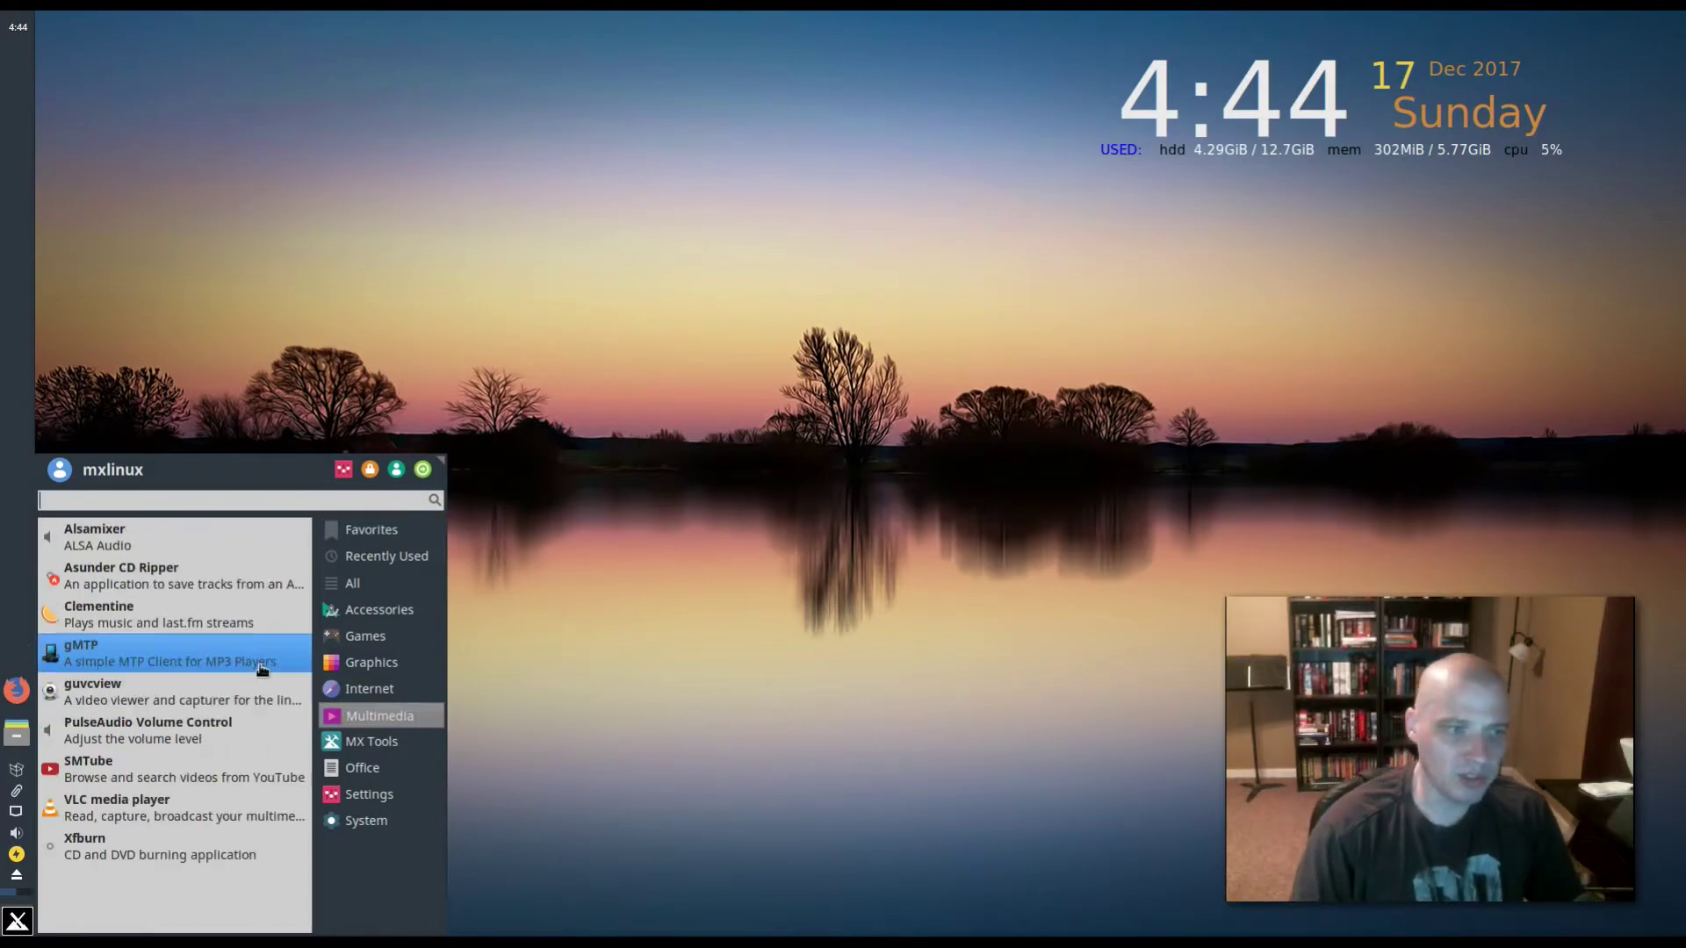
left_click(367, 606)
left_click(347, 551)
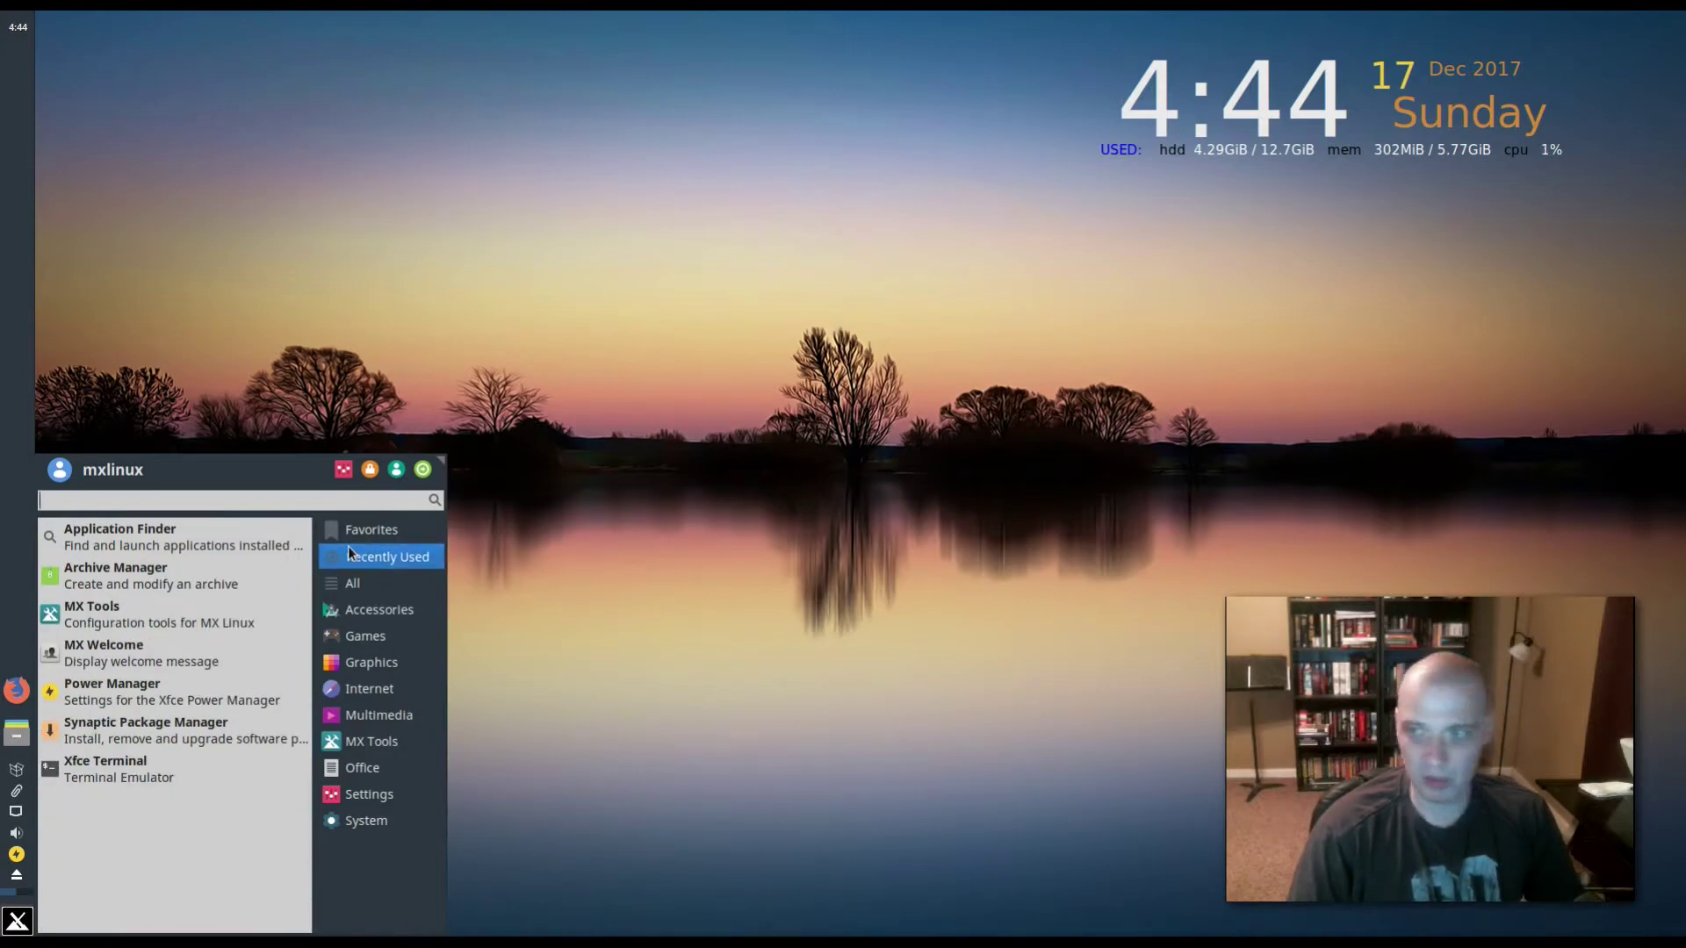
left_click(14, 690)
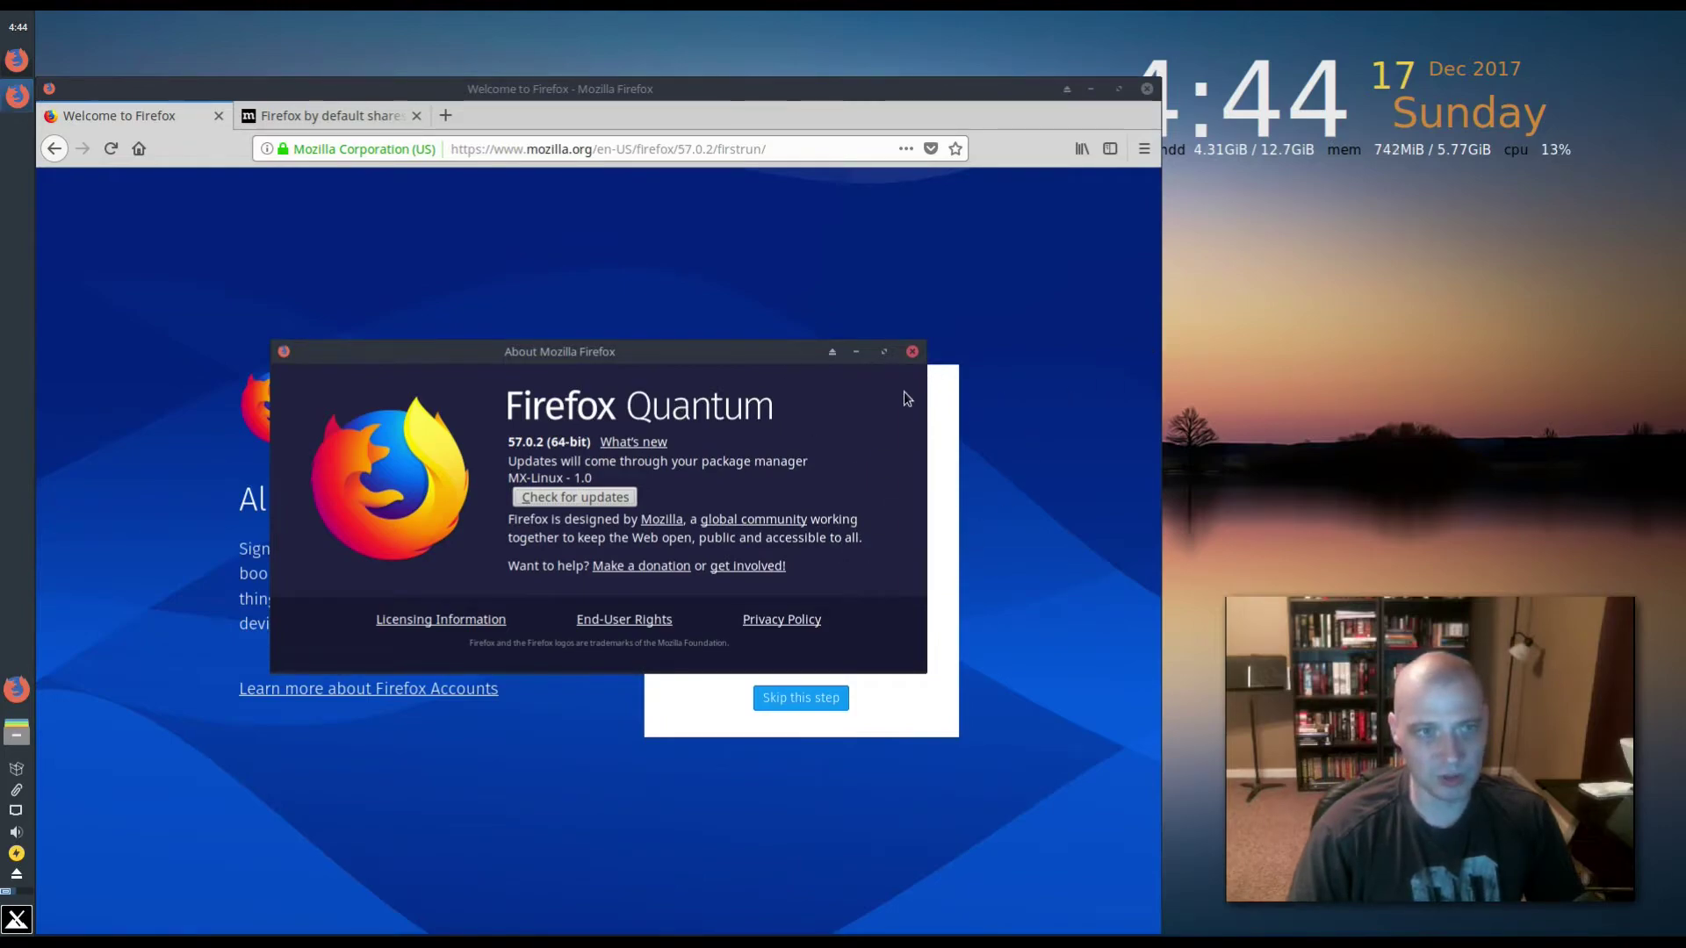
left_click(913, 352)
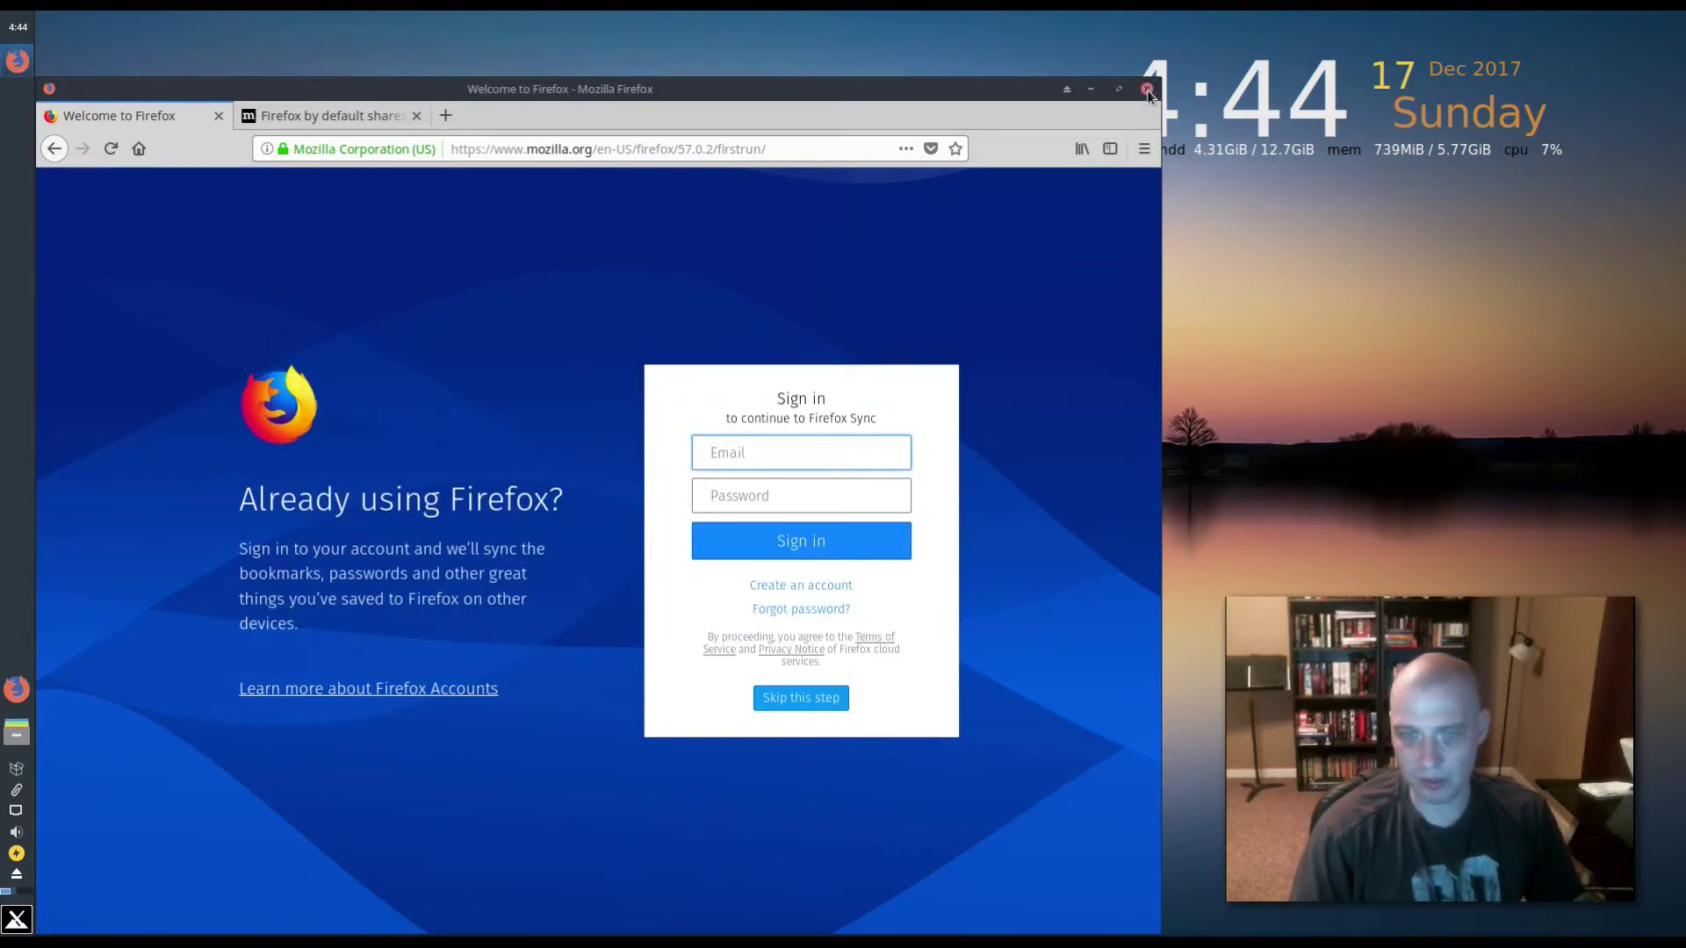
left_click(1147, 89)
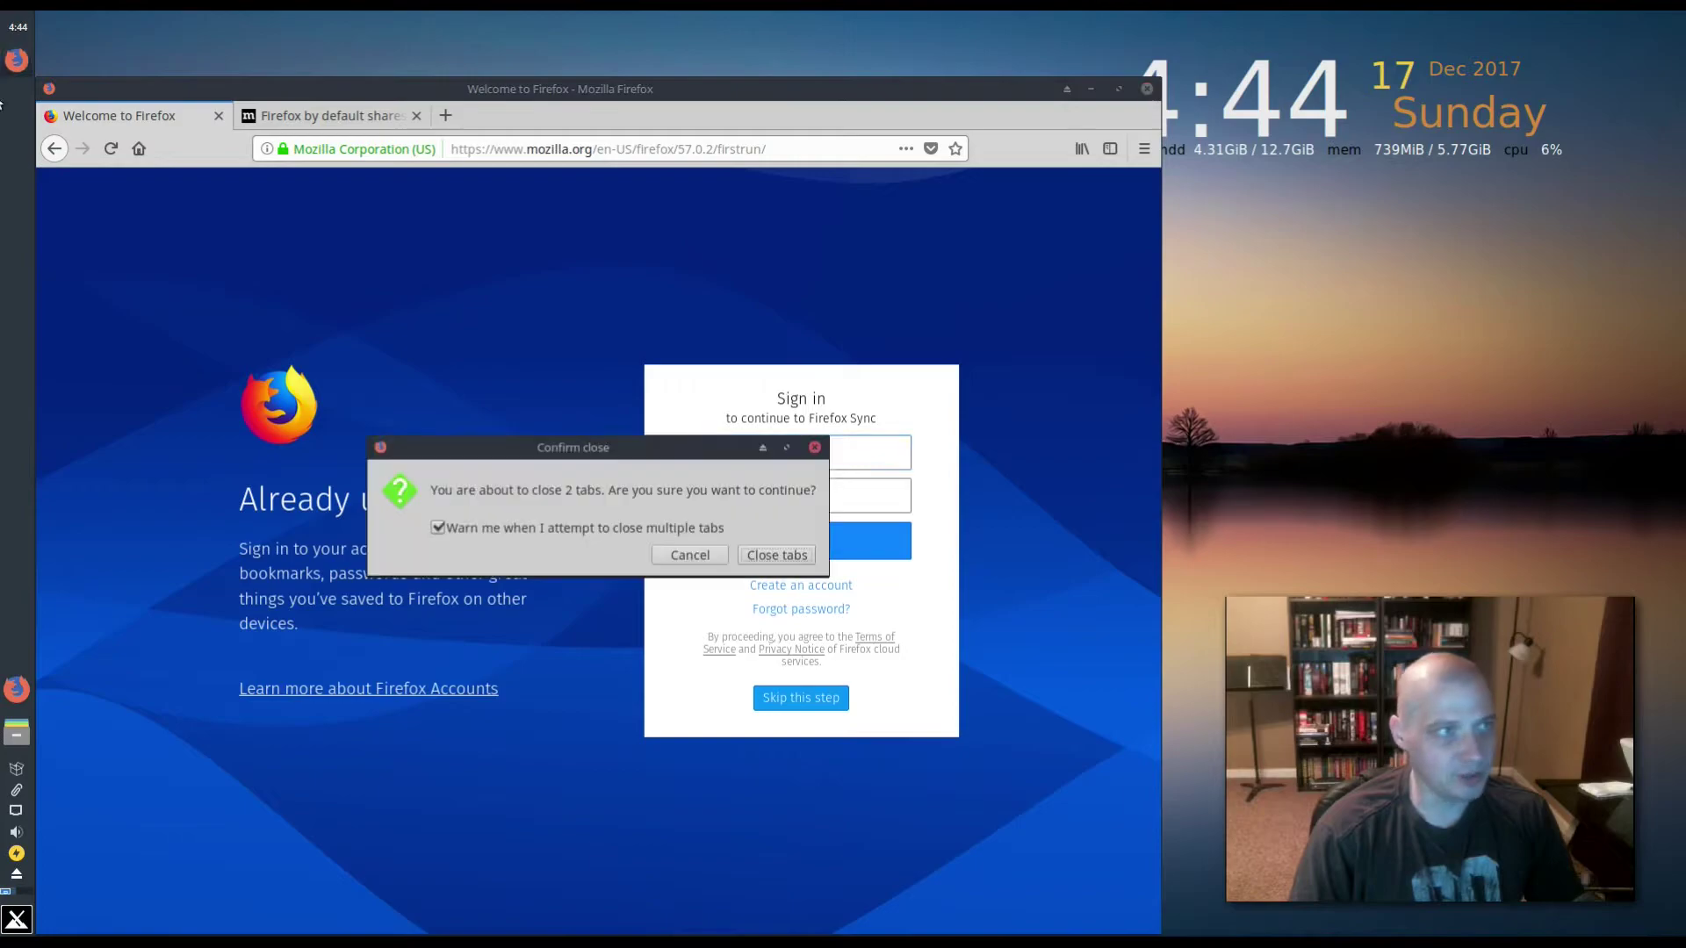
left_click(766, 553)
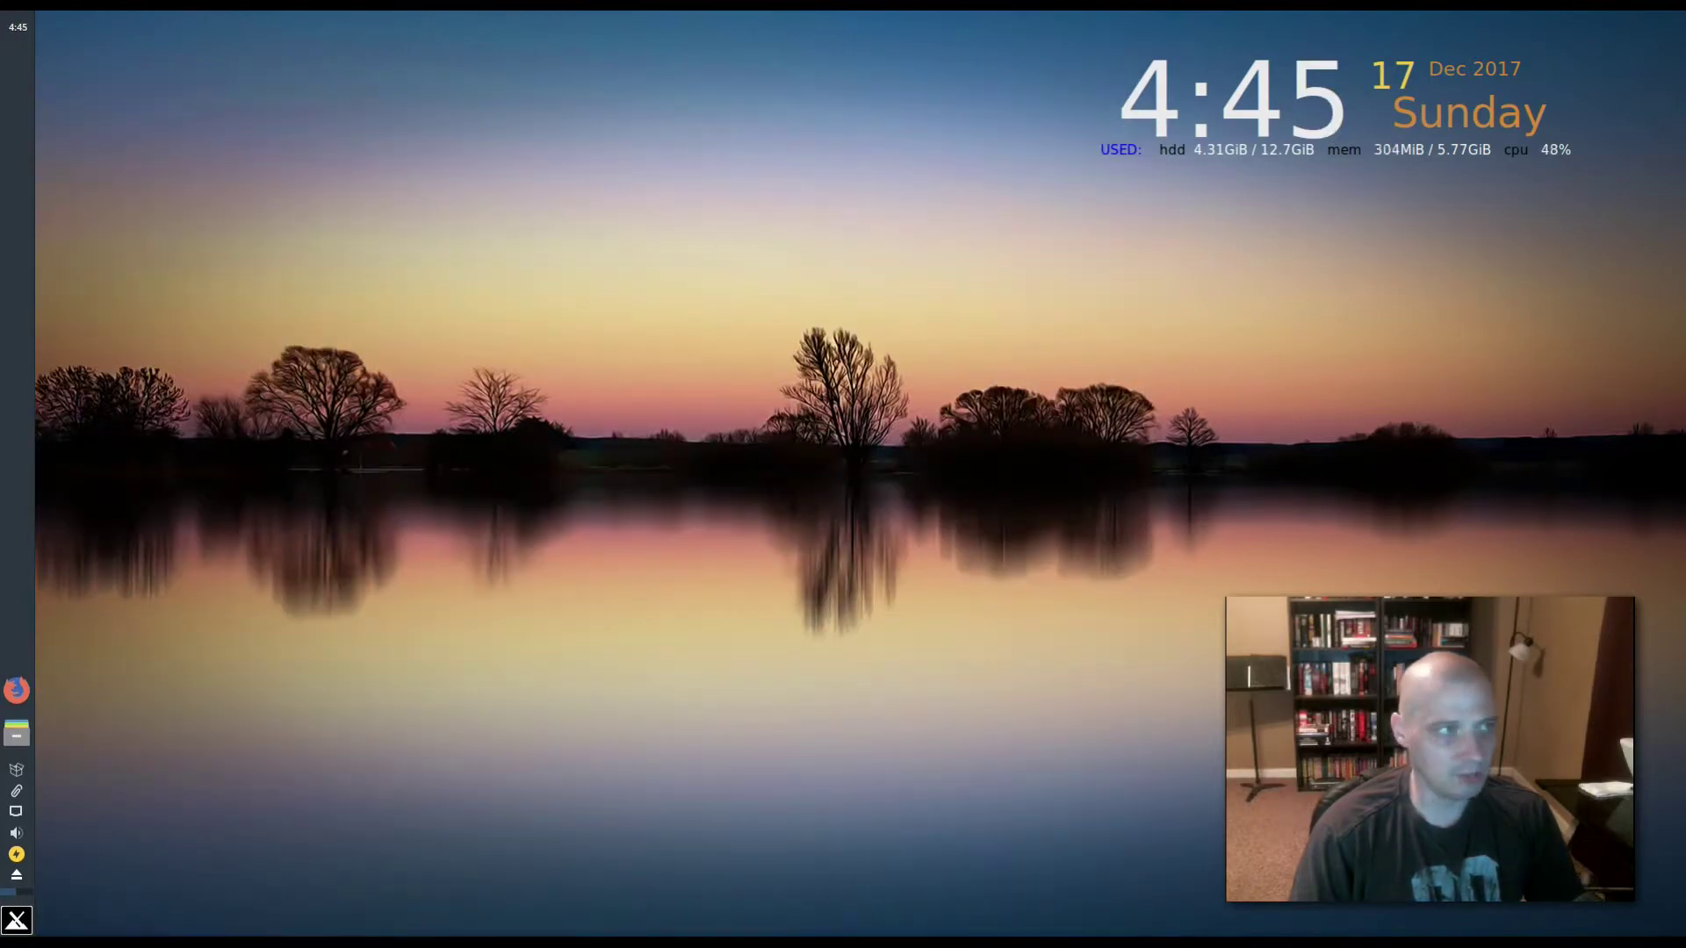
left_click(16, 920)
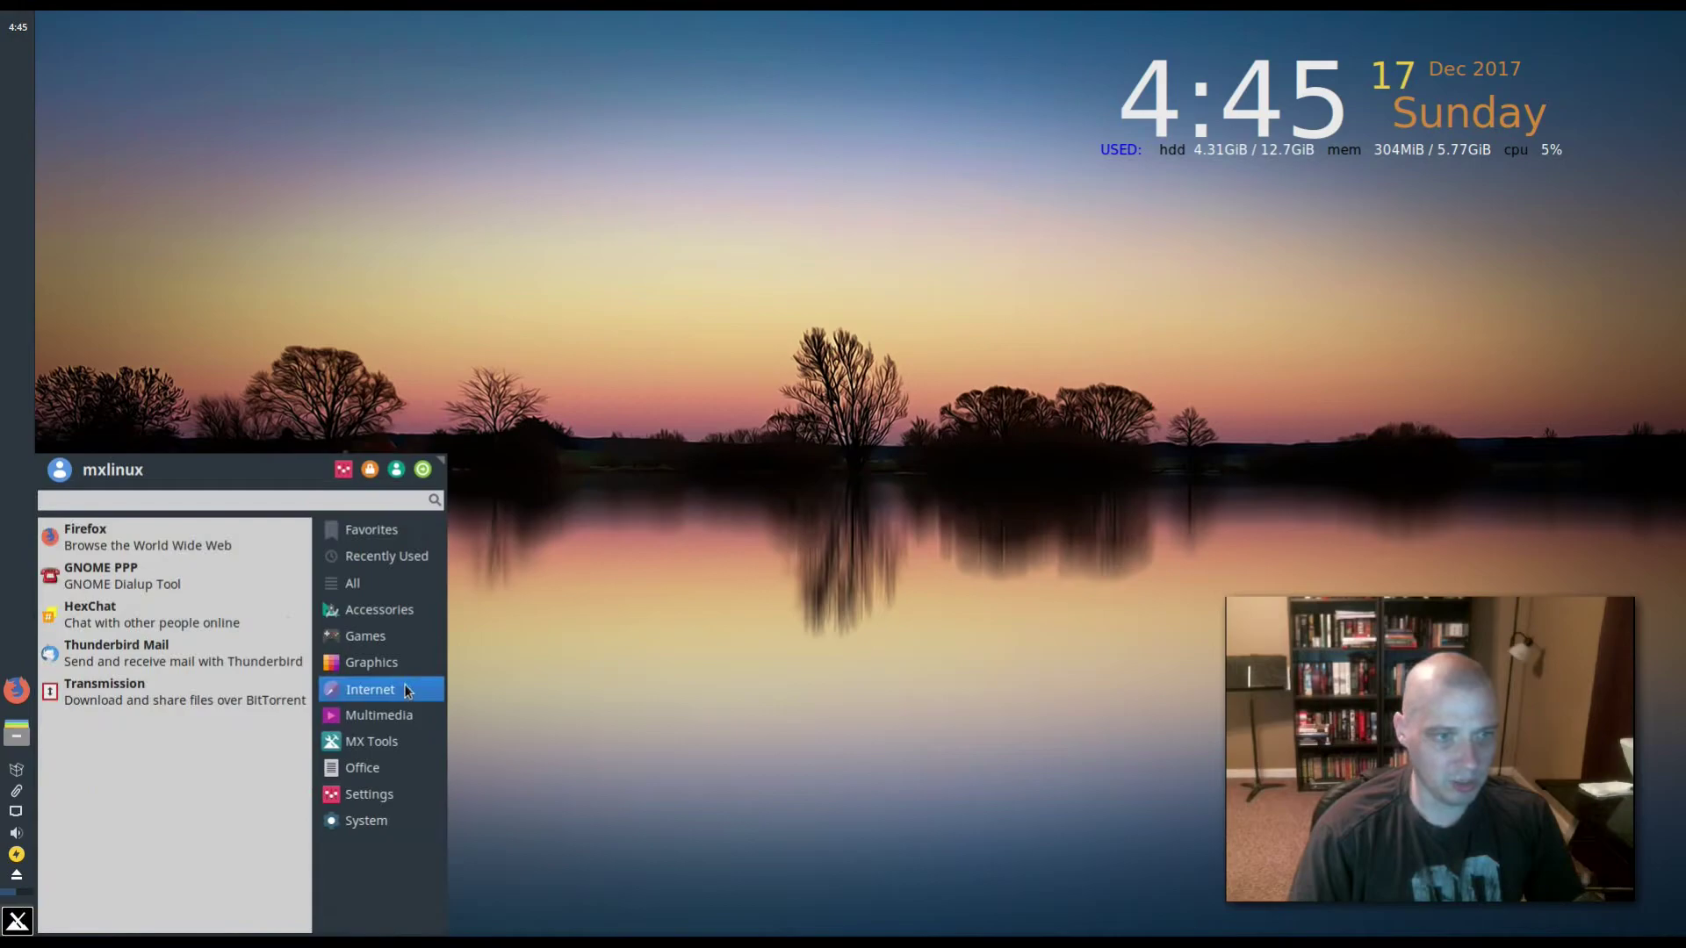
mouse_move(377, 715)
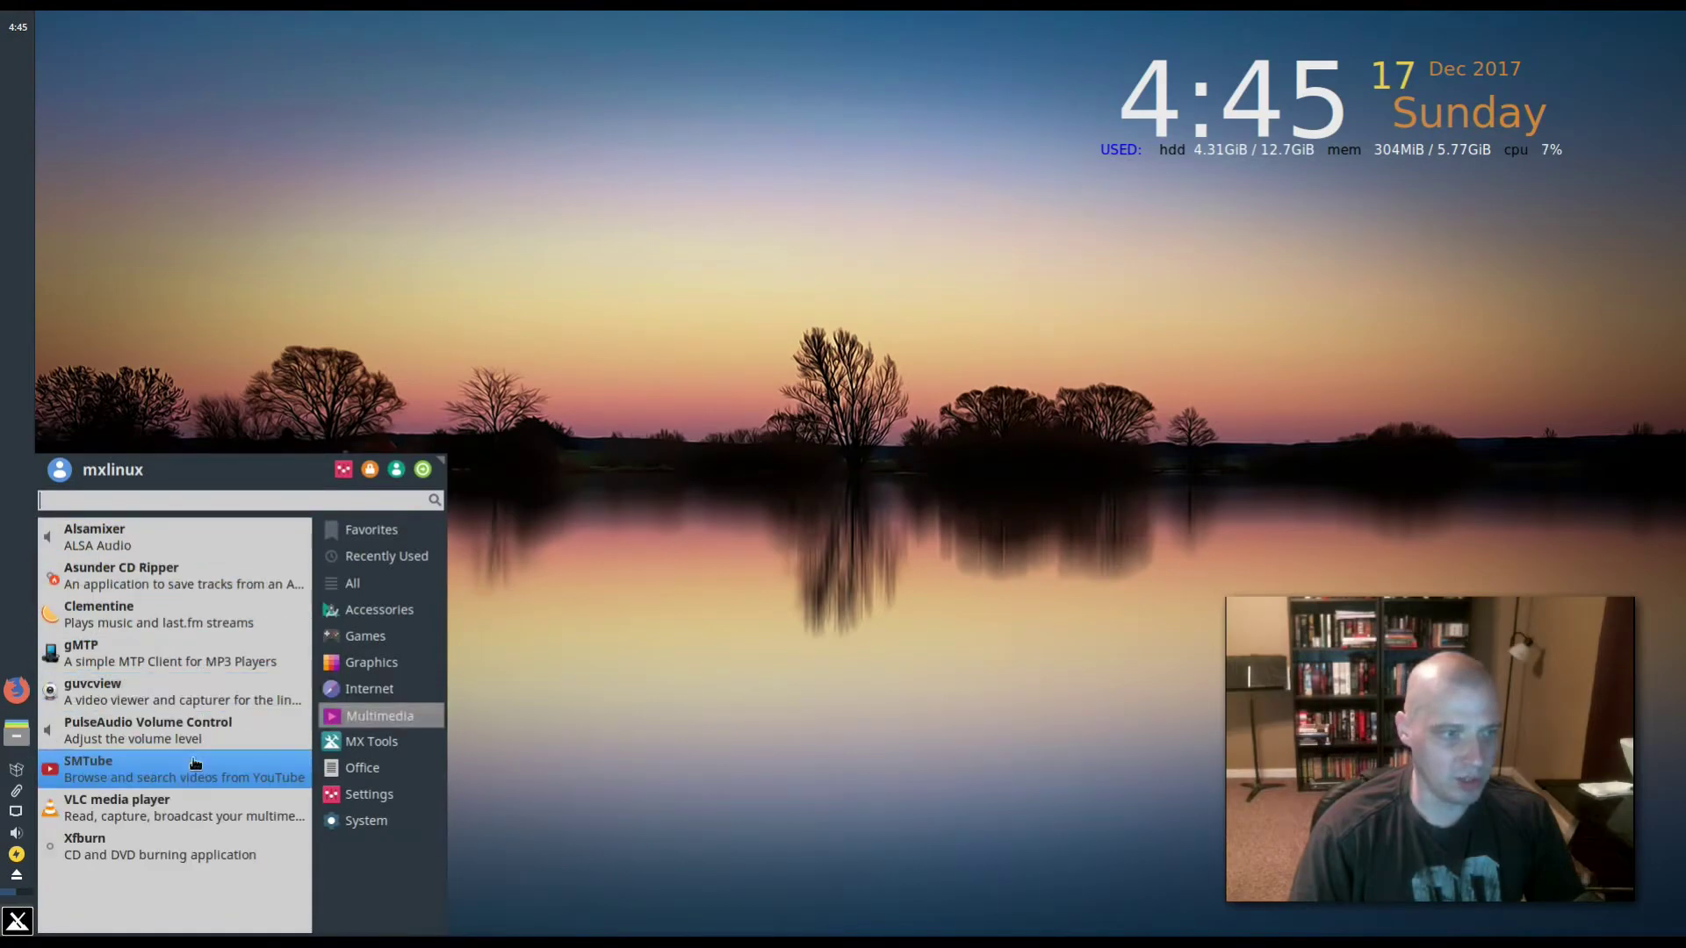
left_click(165, 810)
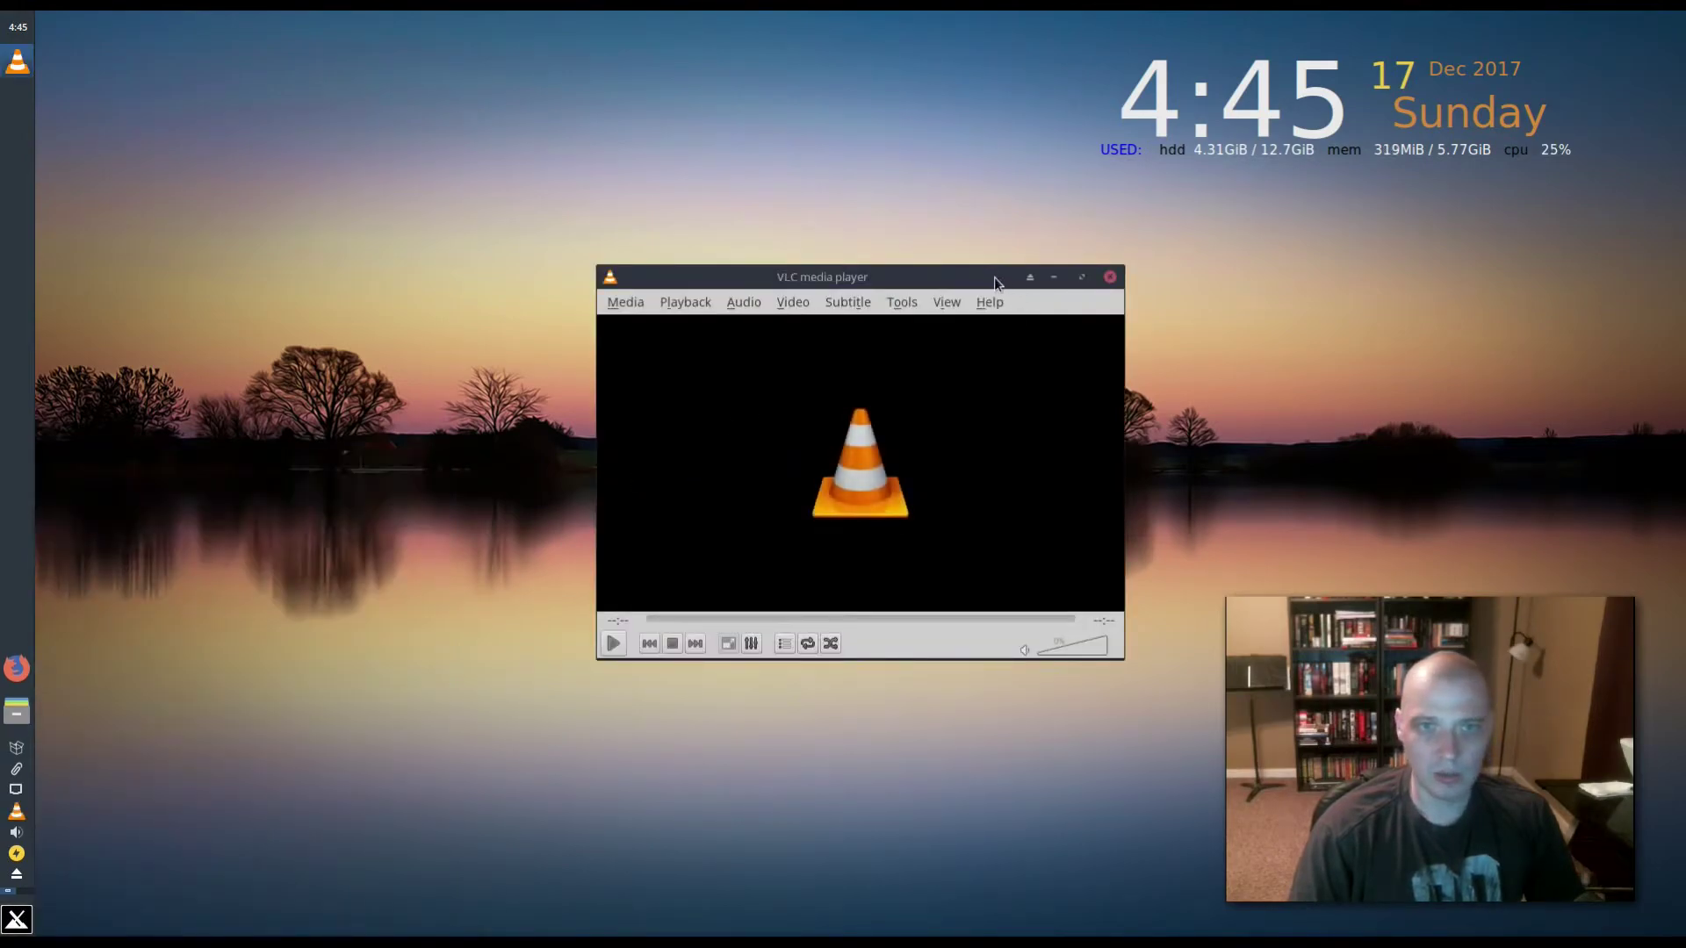
left_click_drag(1010, 277, 651, 275)
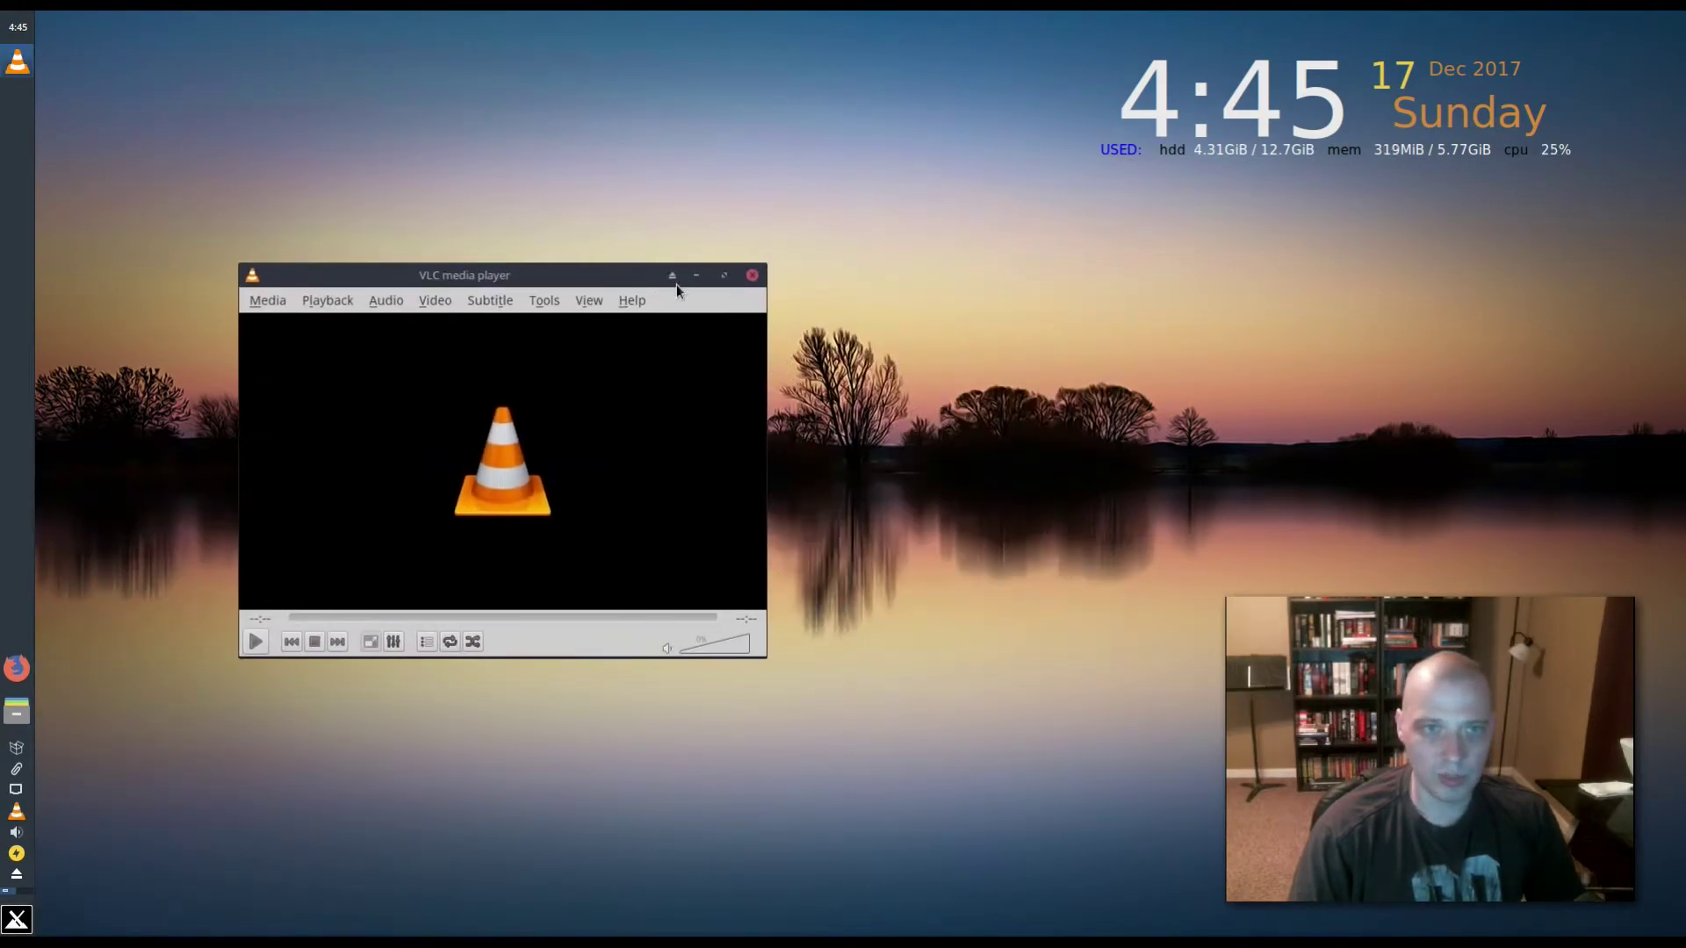
left_click(753, 274)
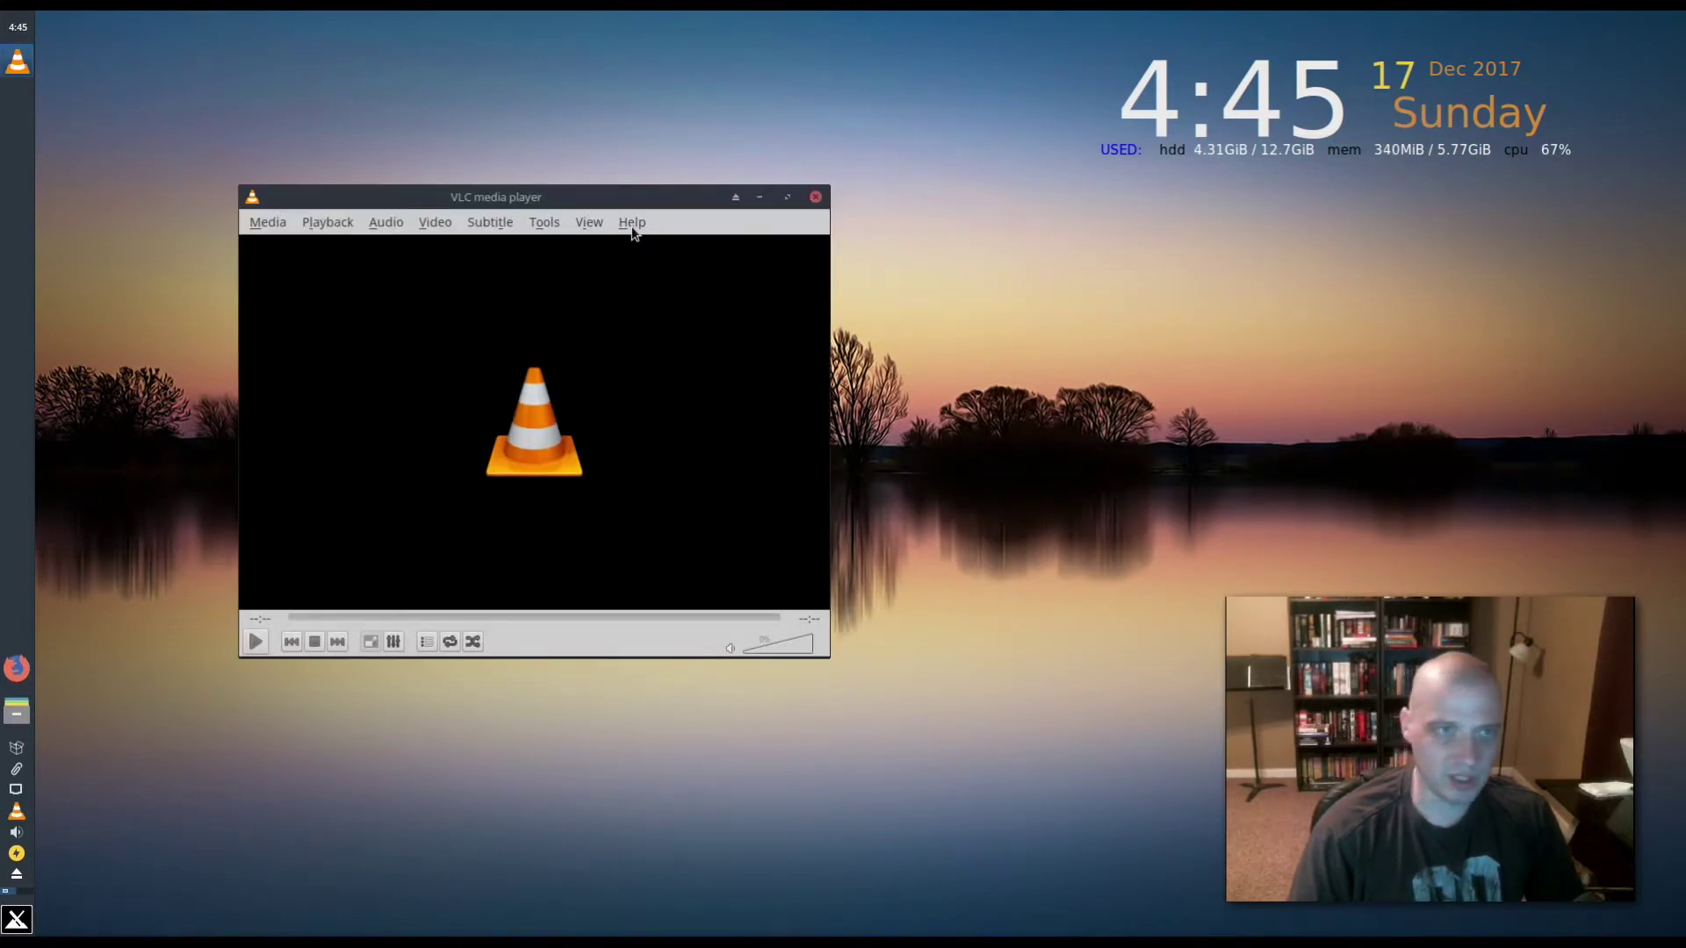
left_click(632, 223)
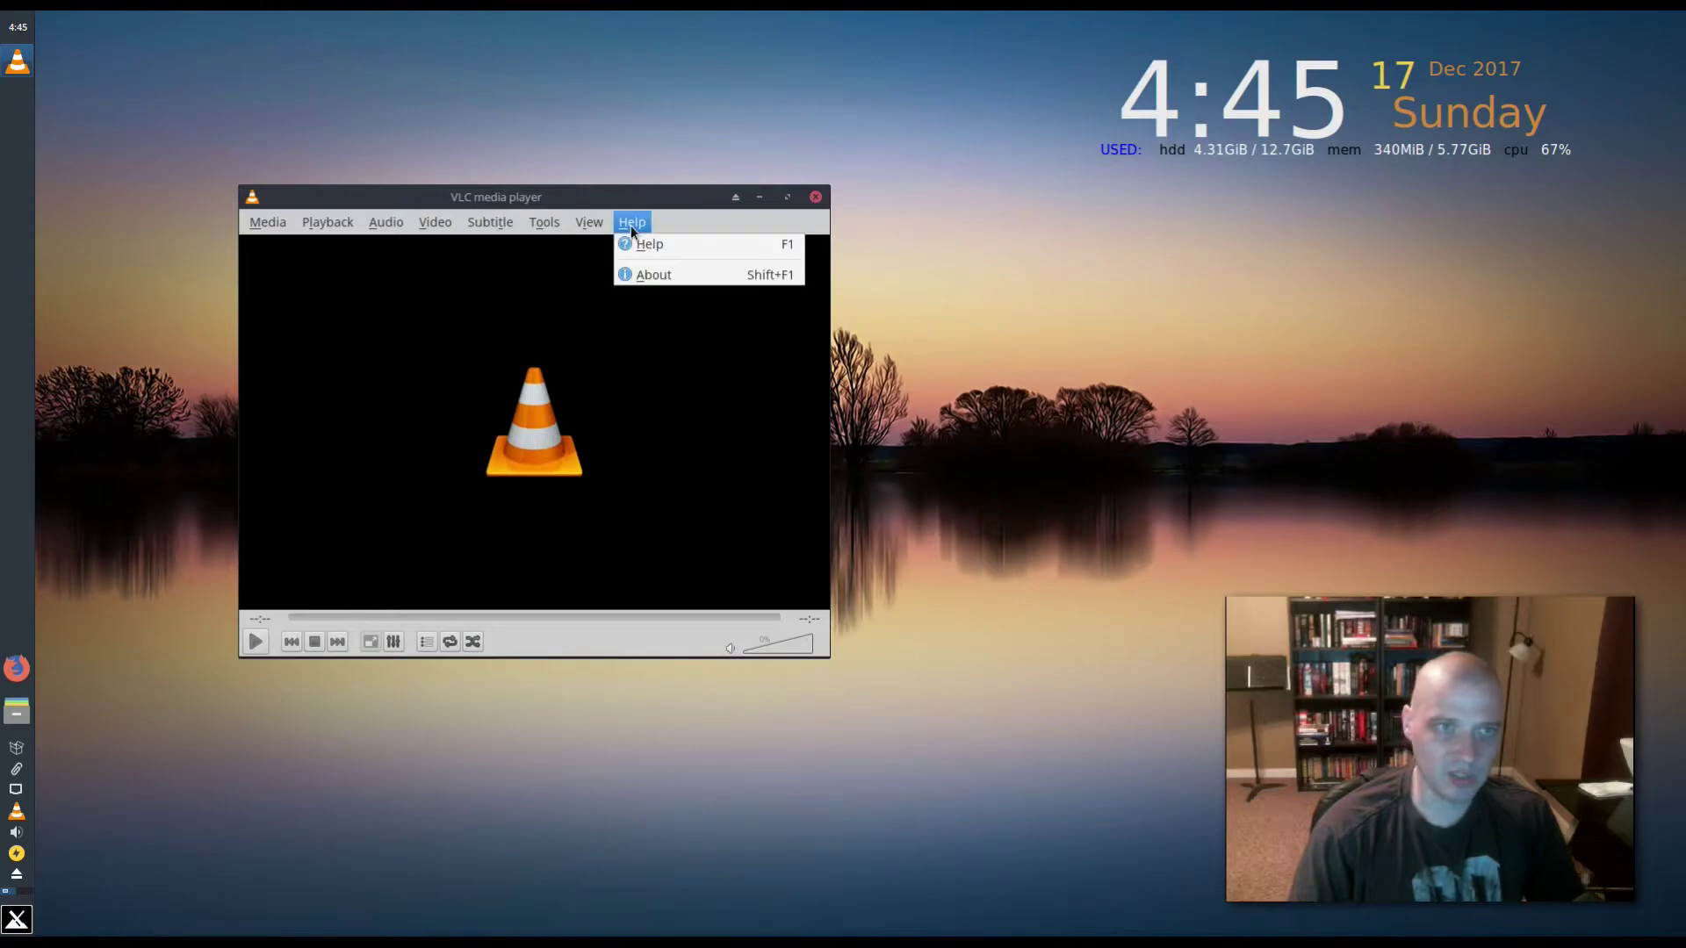
left_click(683, 277)
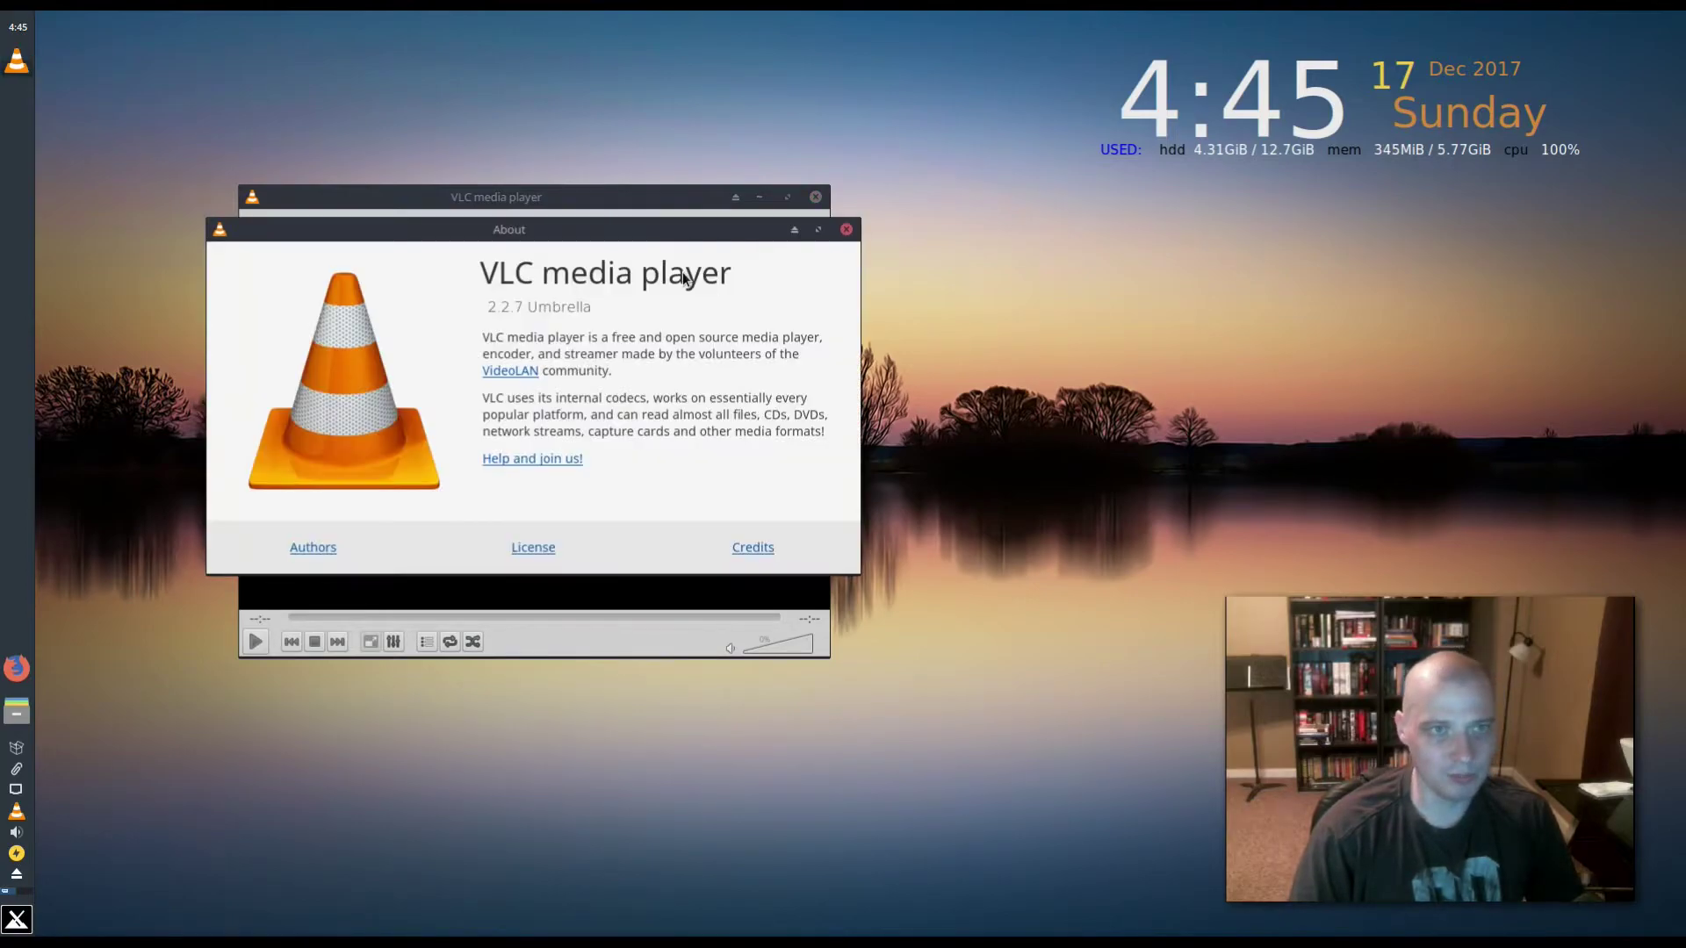
left_click_drag(657, 220, 809, 451)
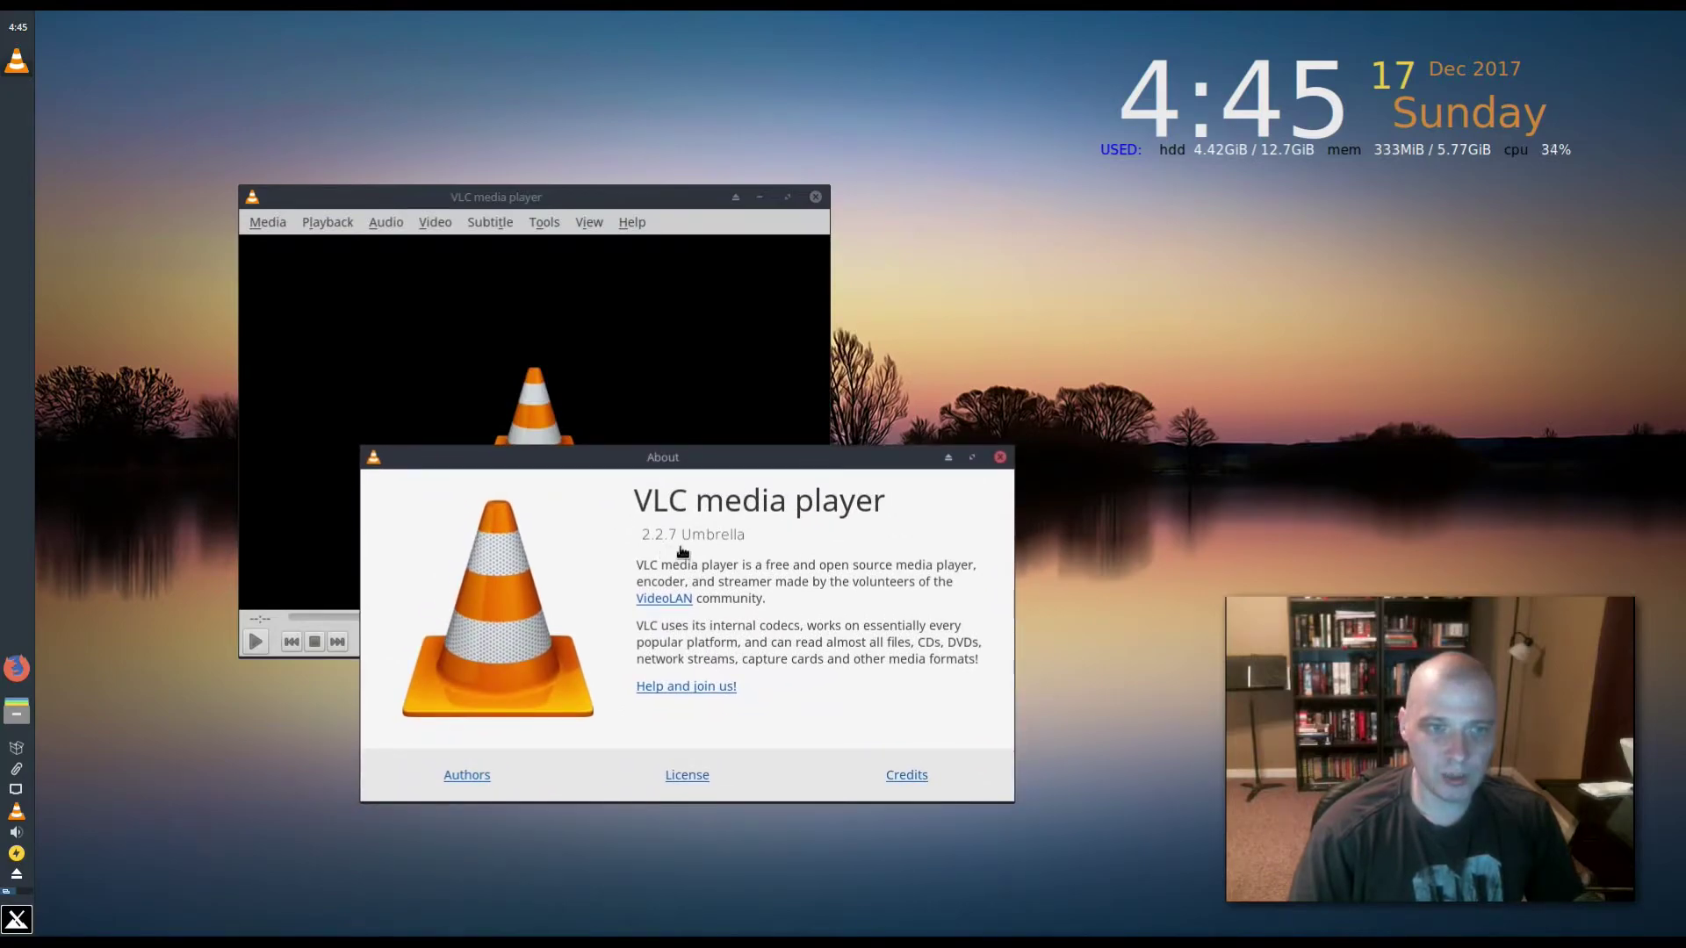
left_click(1000, 457)
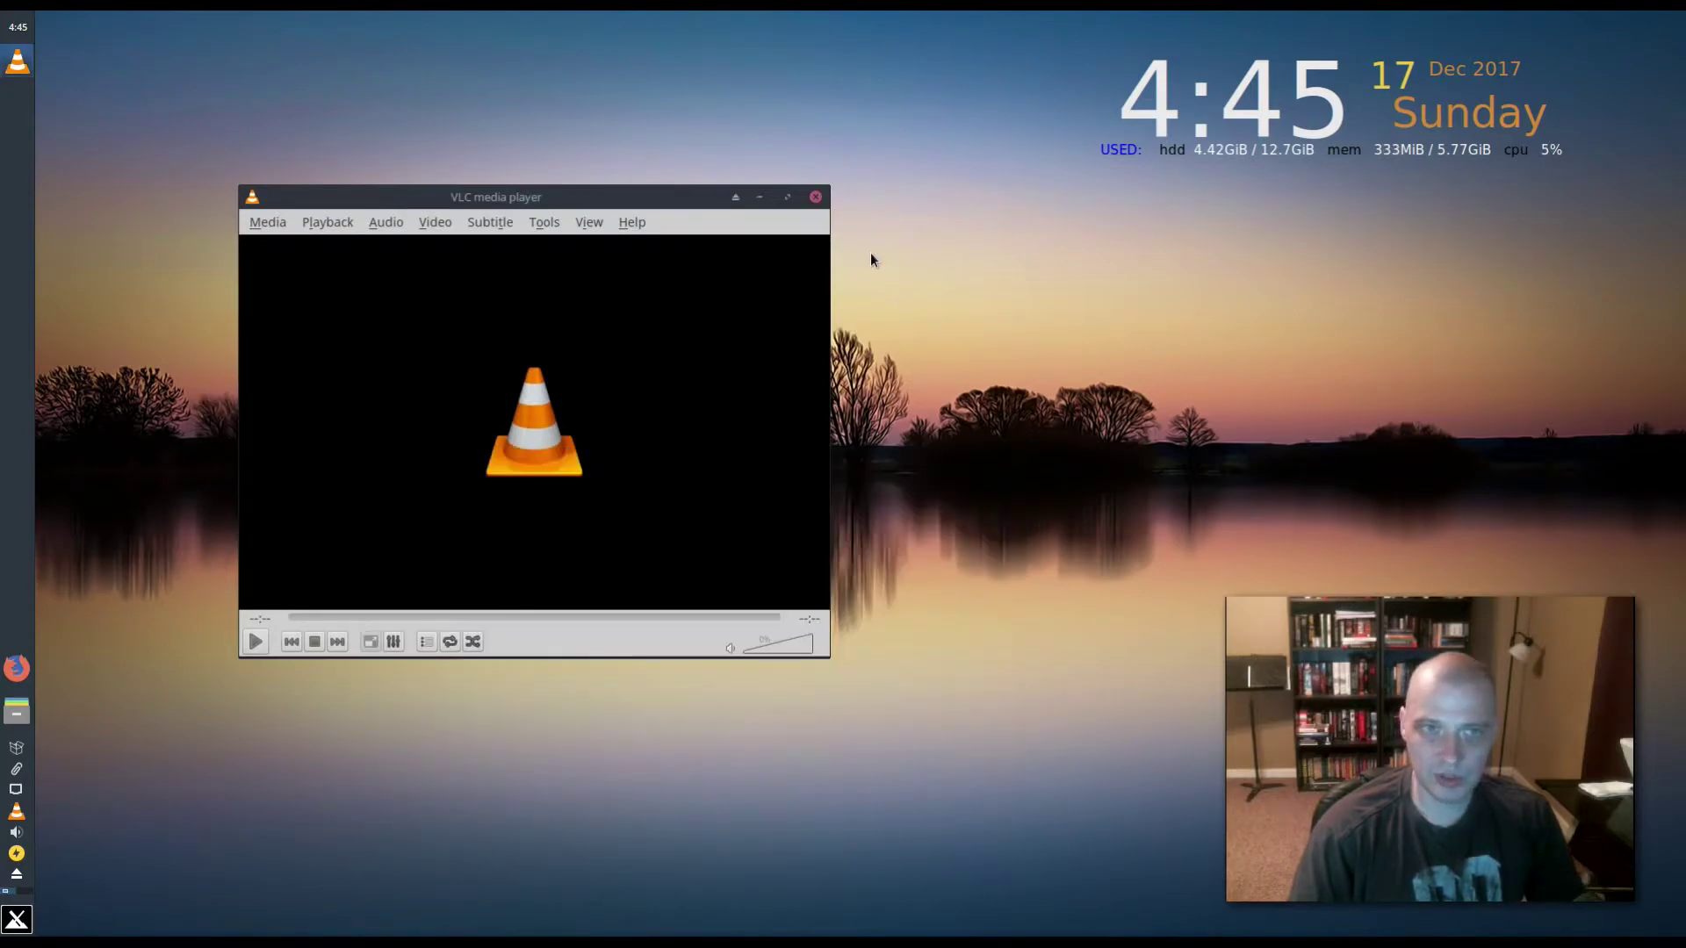
left_click(815, 197)
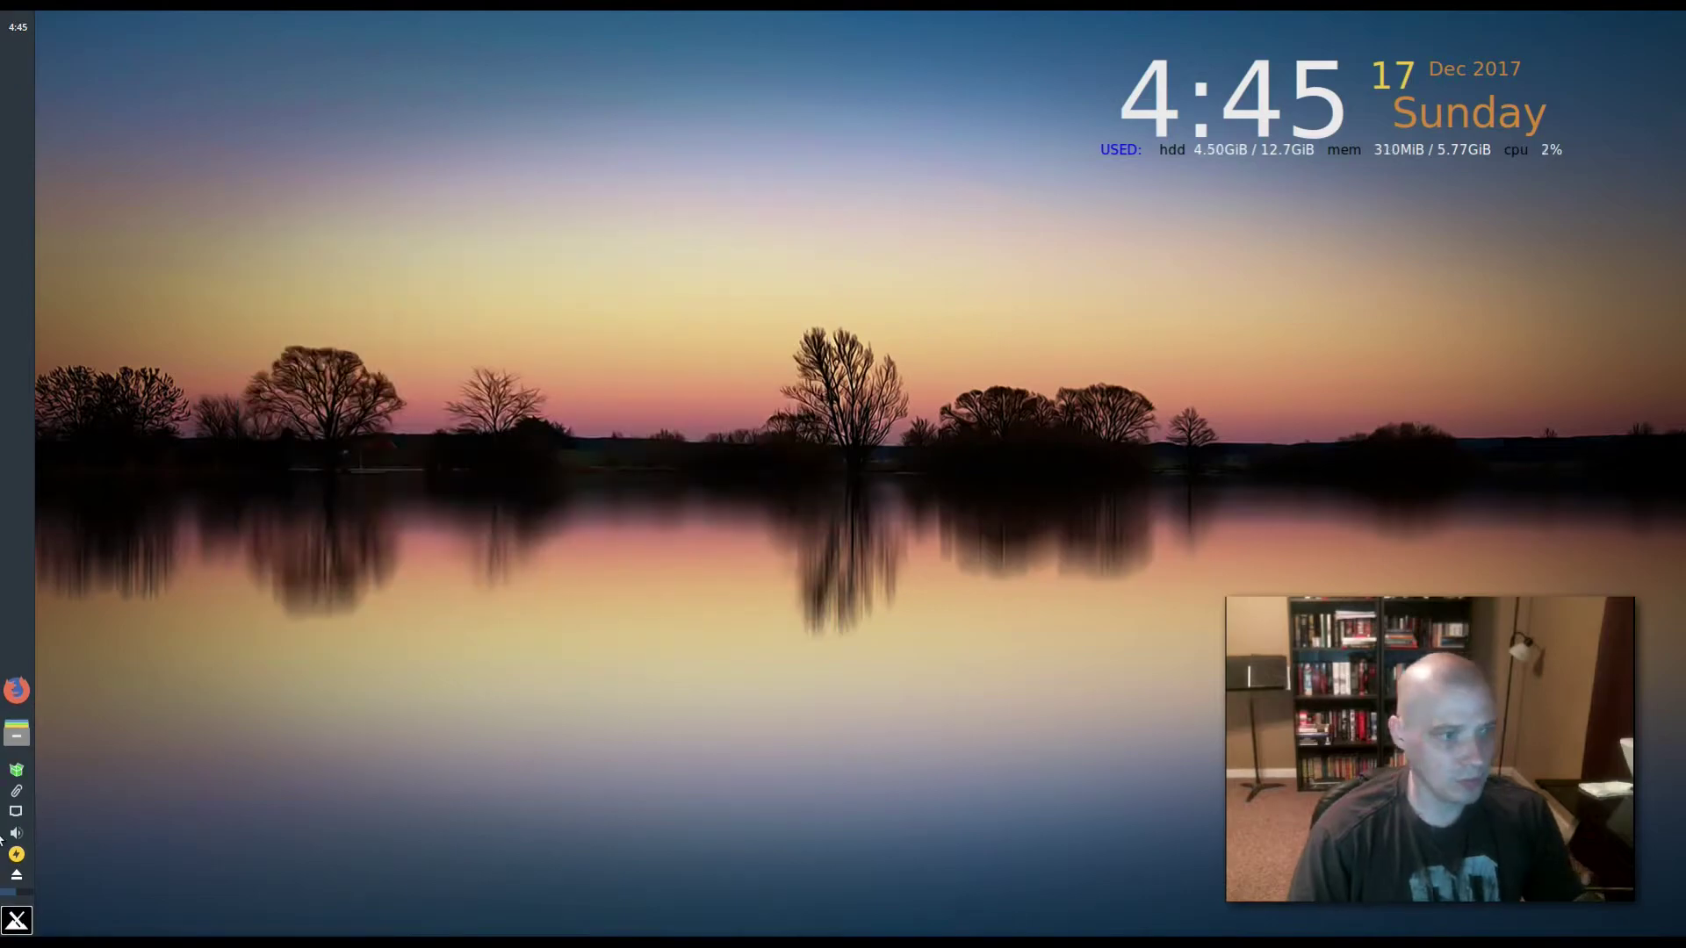
left_click(16, 918)
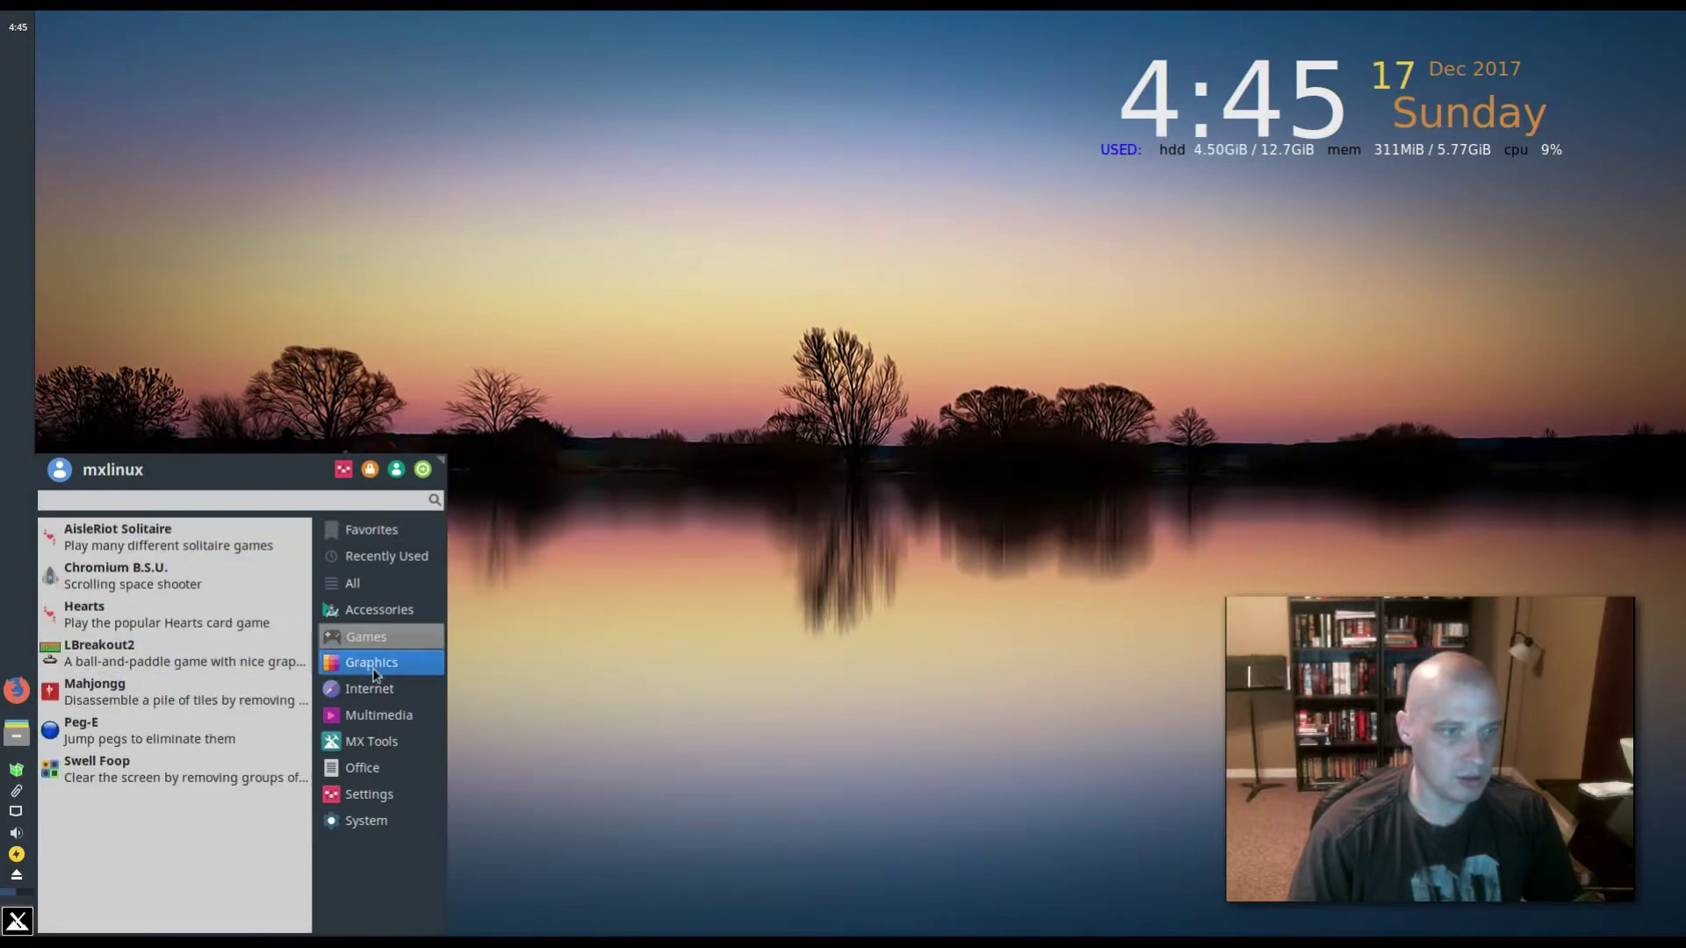
left_click(377, 716)
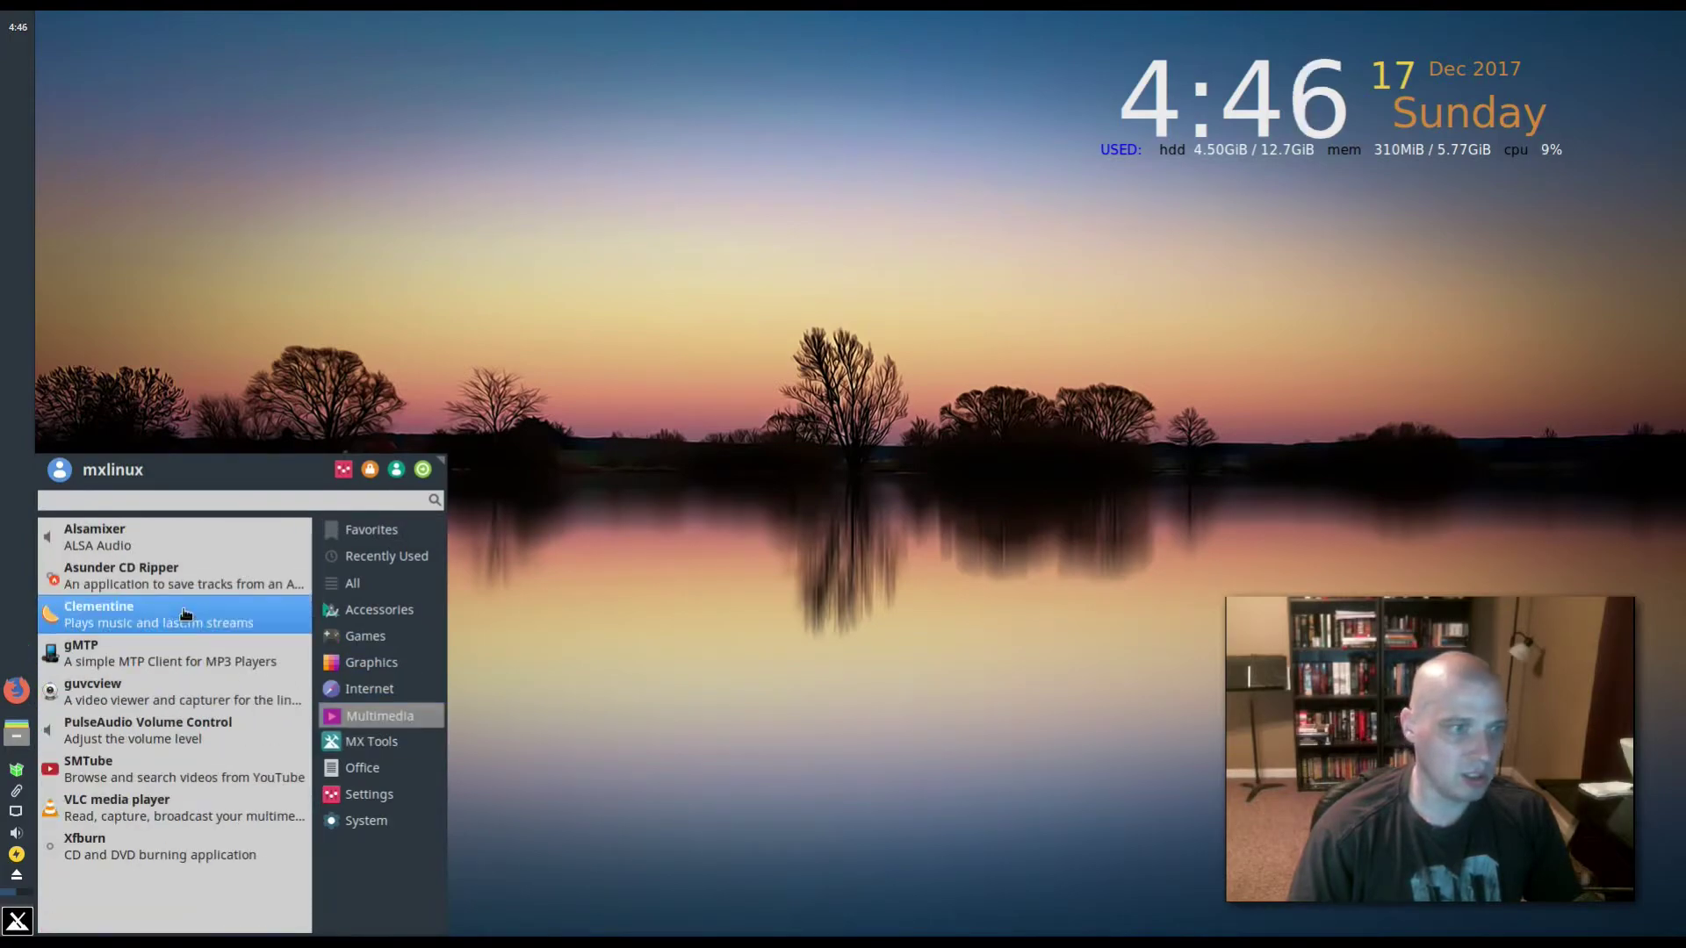
left_click(518, 334)
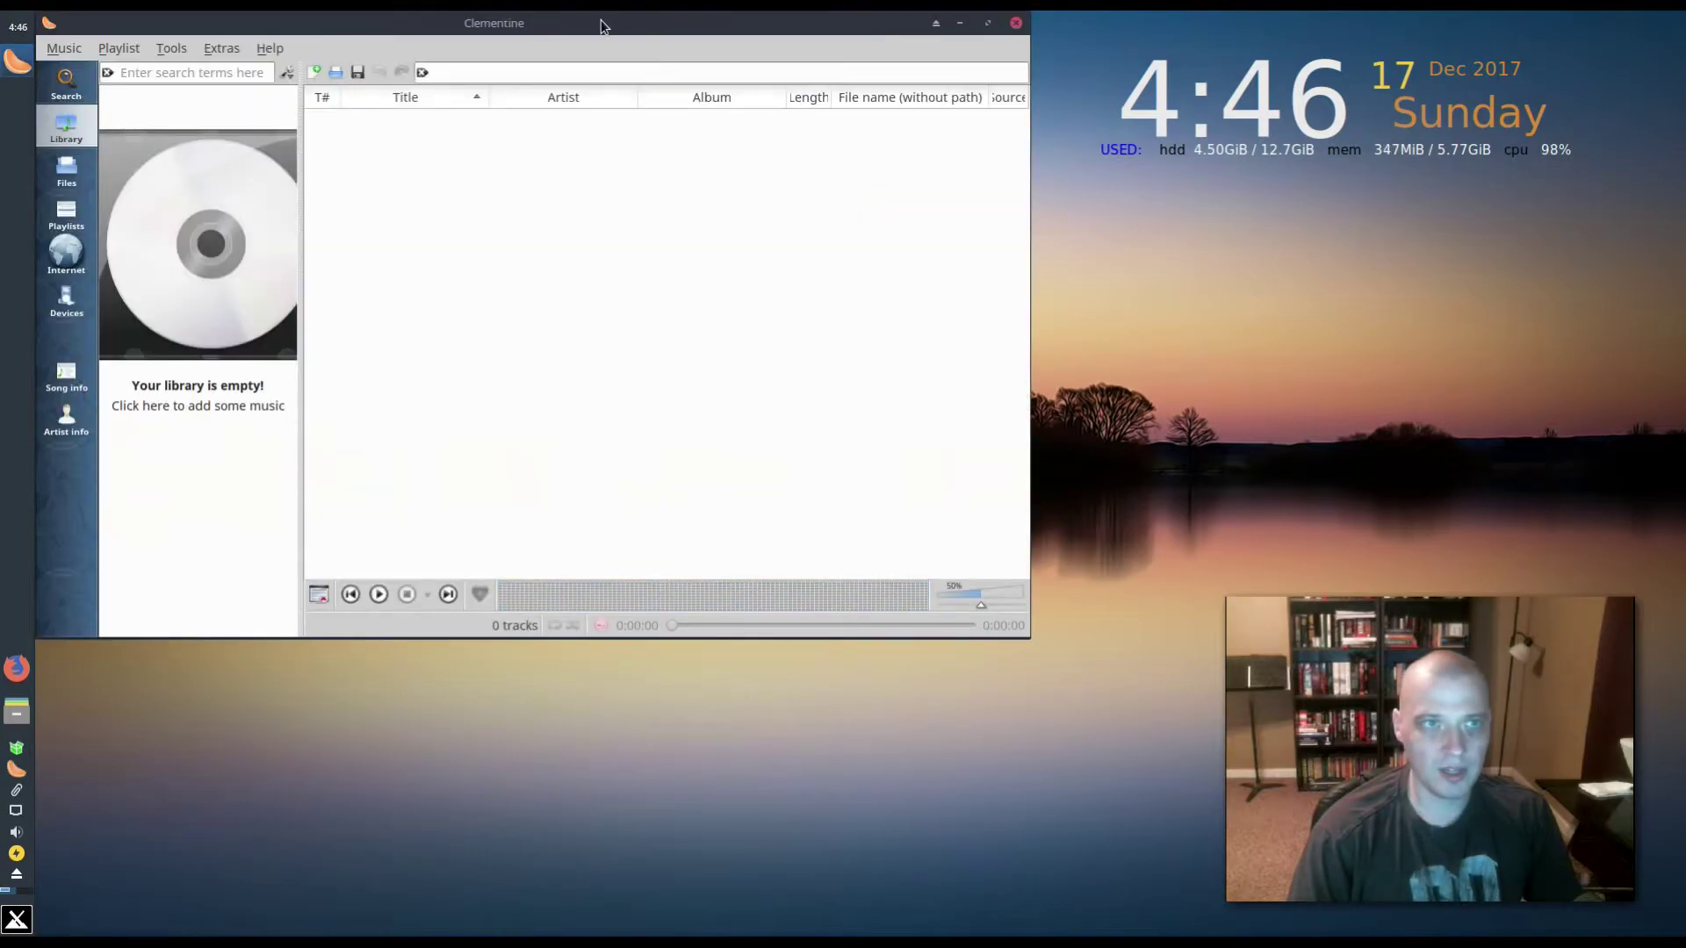
left_click_drag(604, 21, 725, 170)
left_click(397, 199)
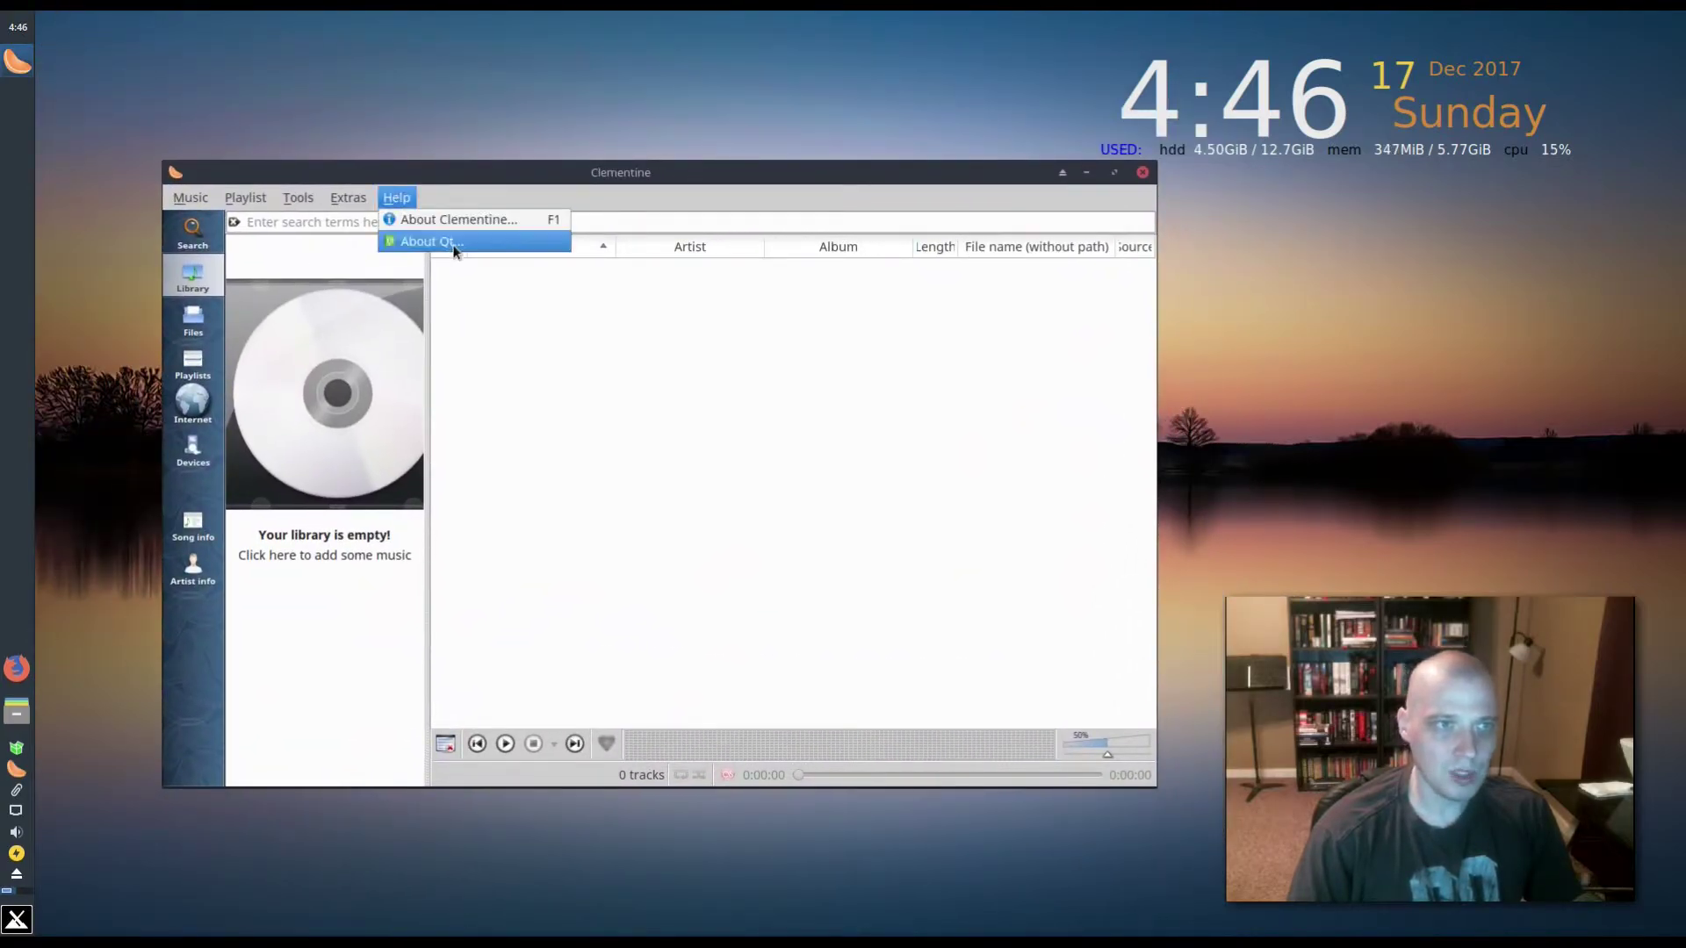
left_click(460, 220)
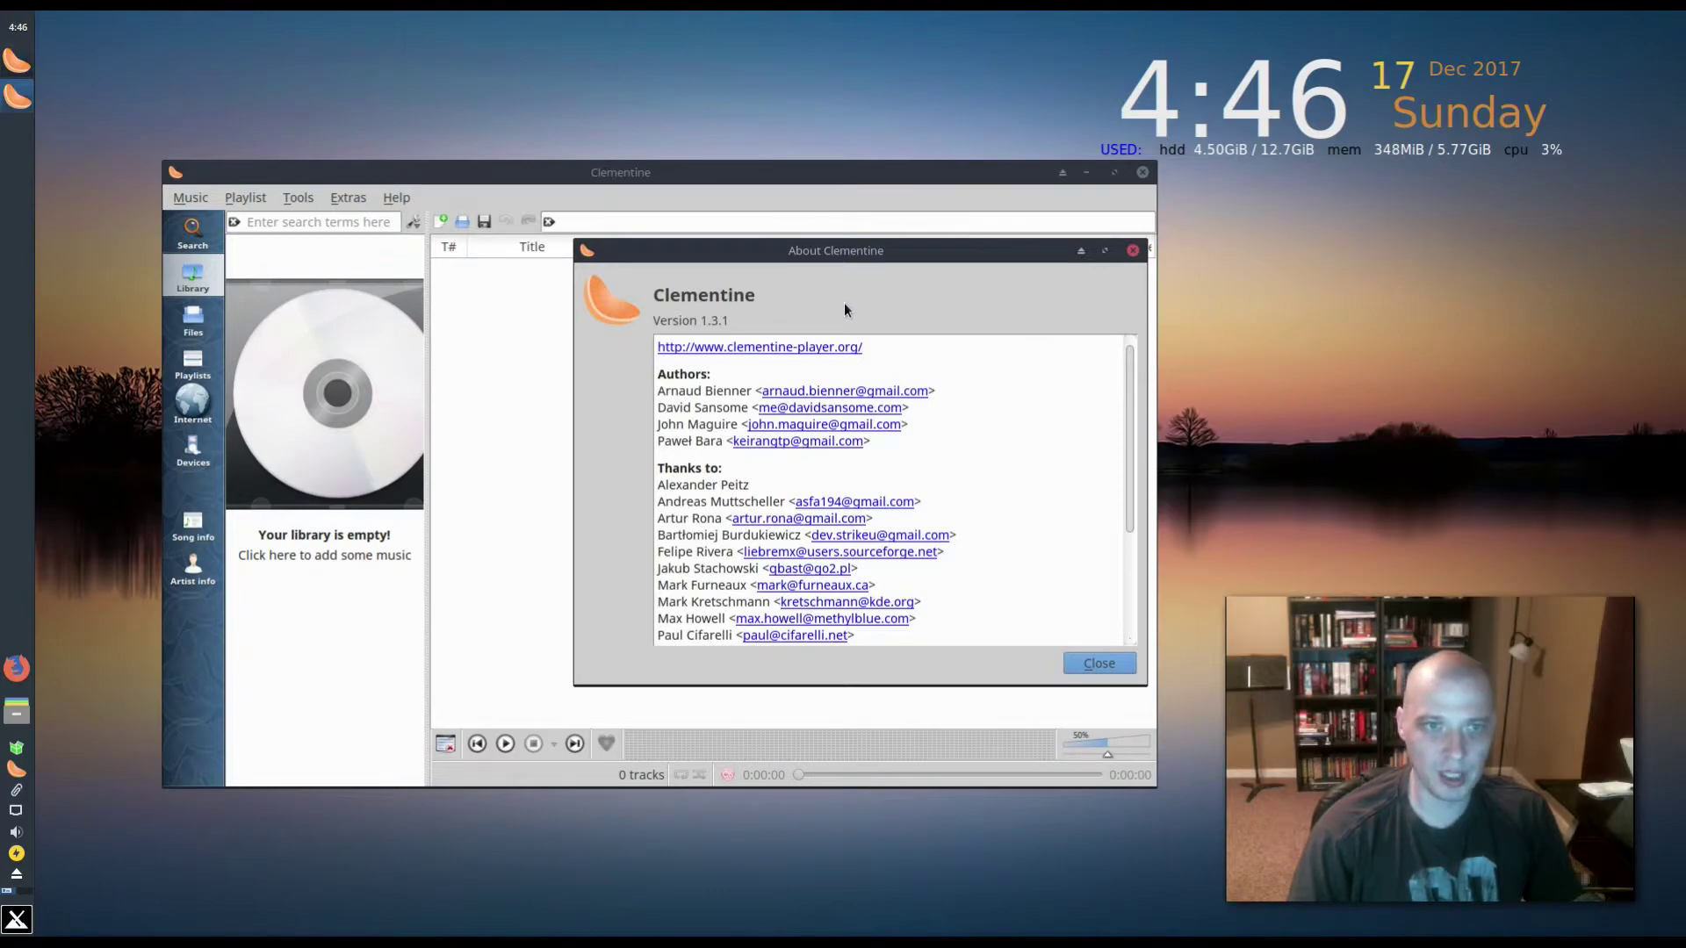
left_click(1132, 251)
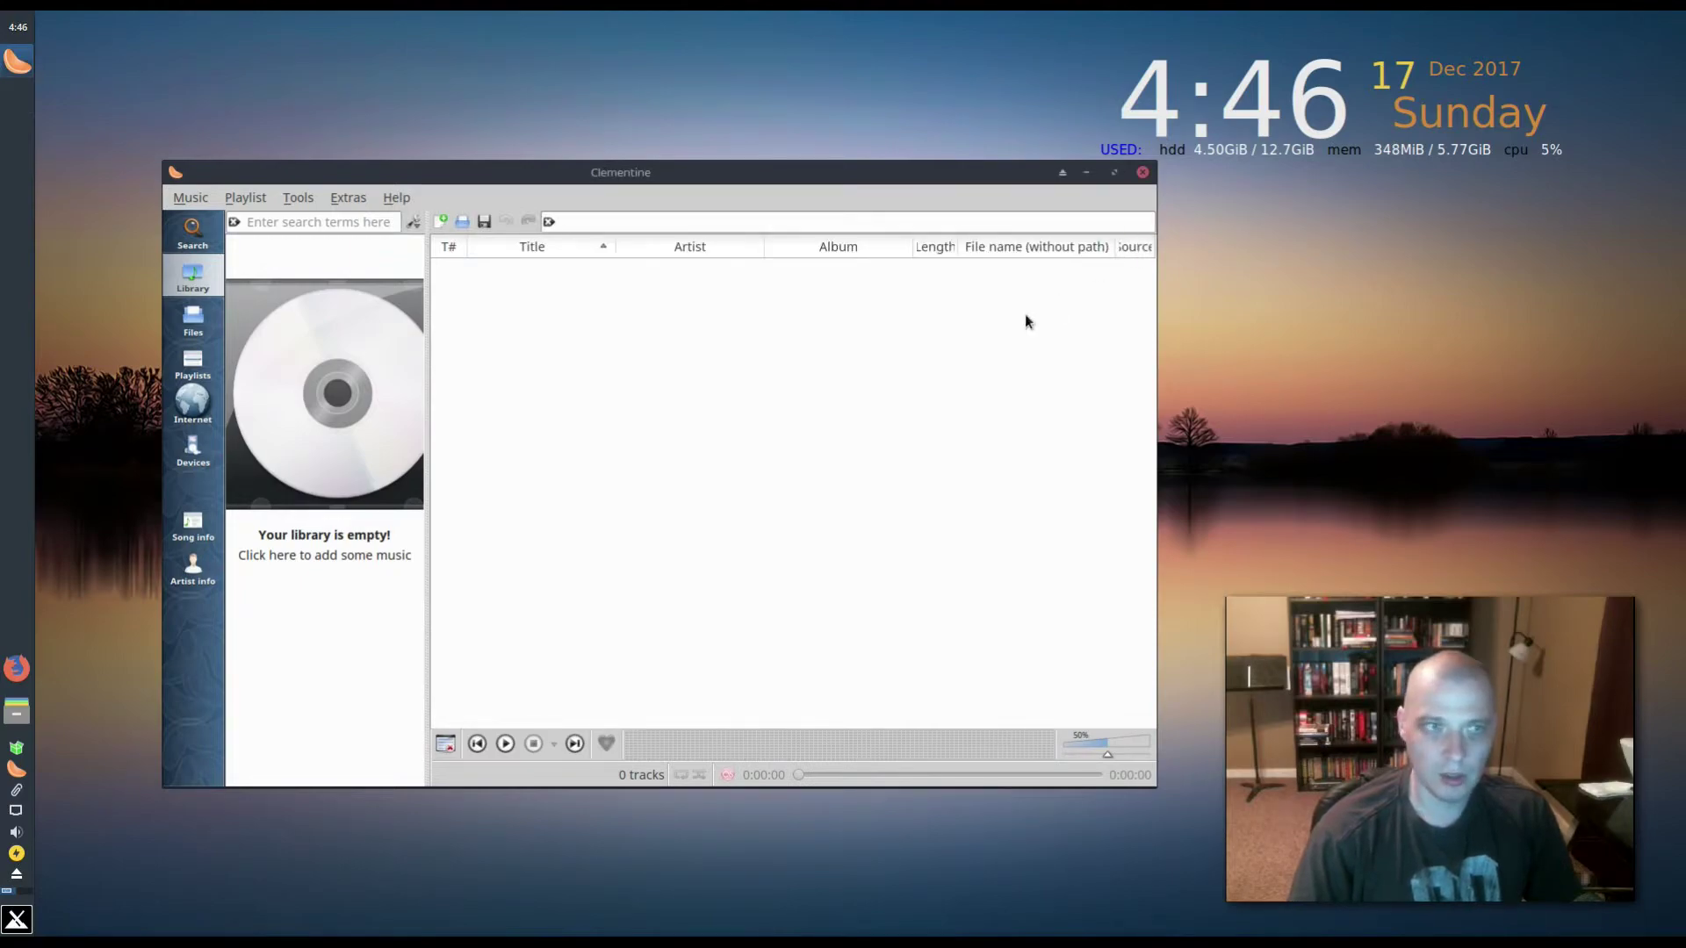
left_click(1142, 172)
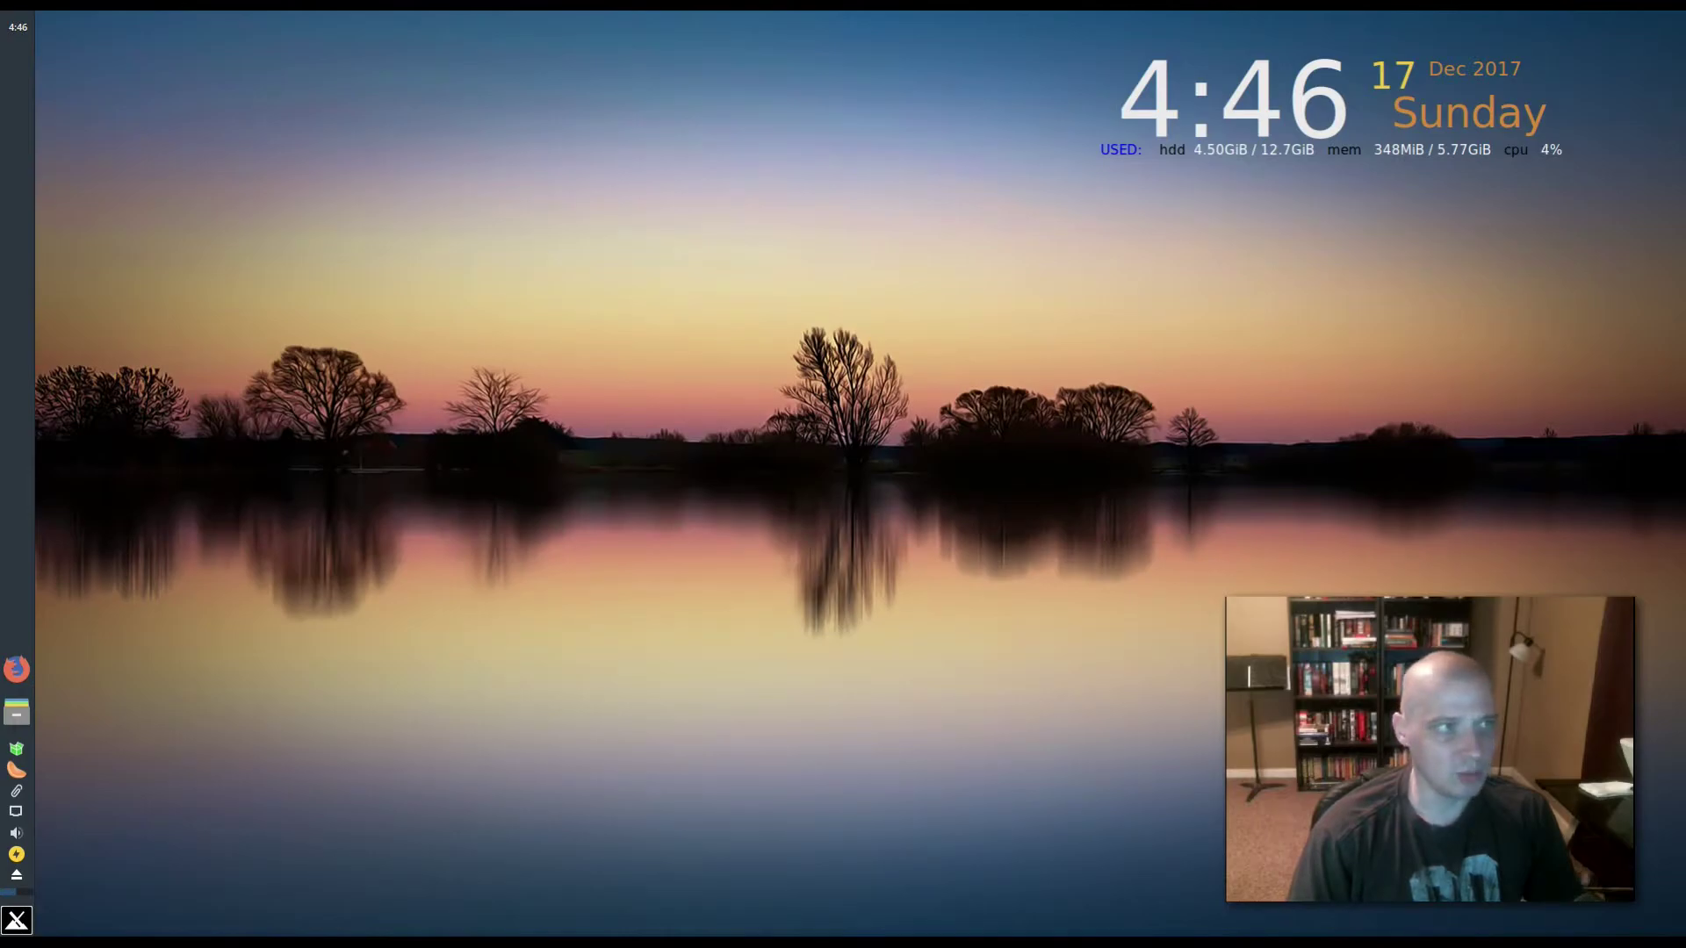
- Launch luckyBackup (super user) from the System menu, entering the administrator password
left_click(18, 920)
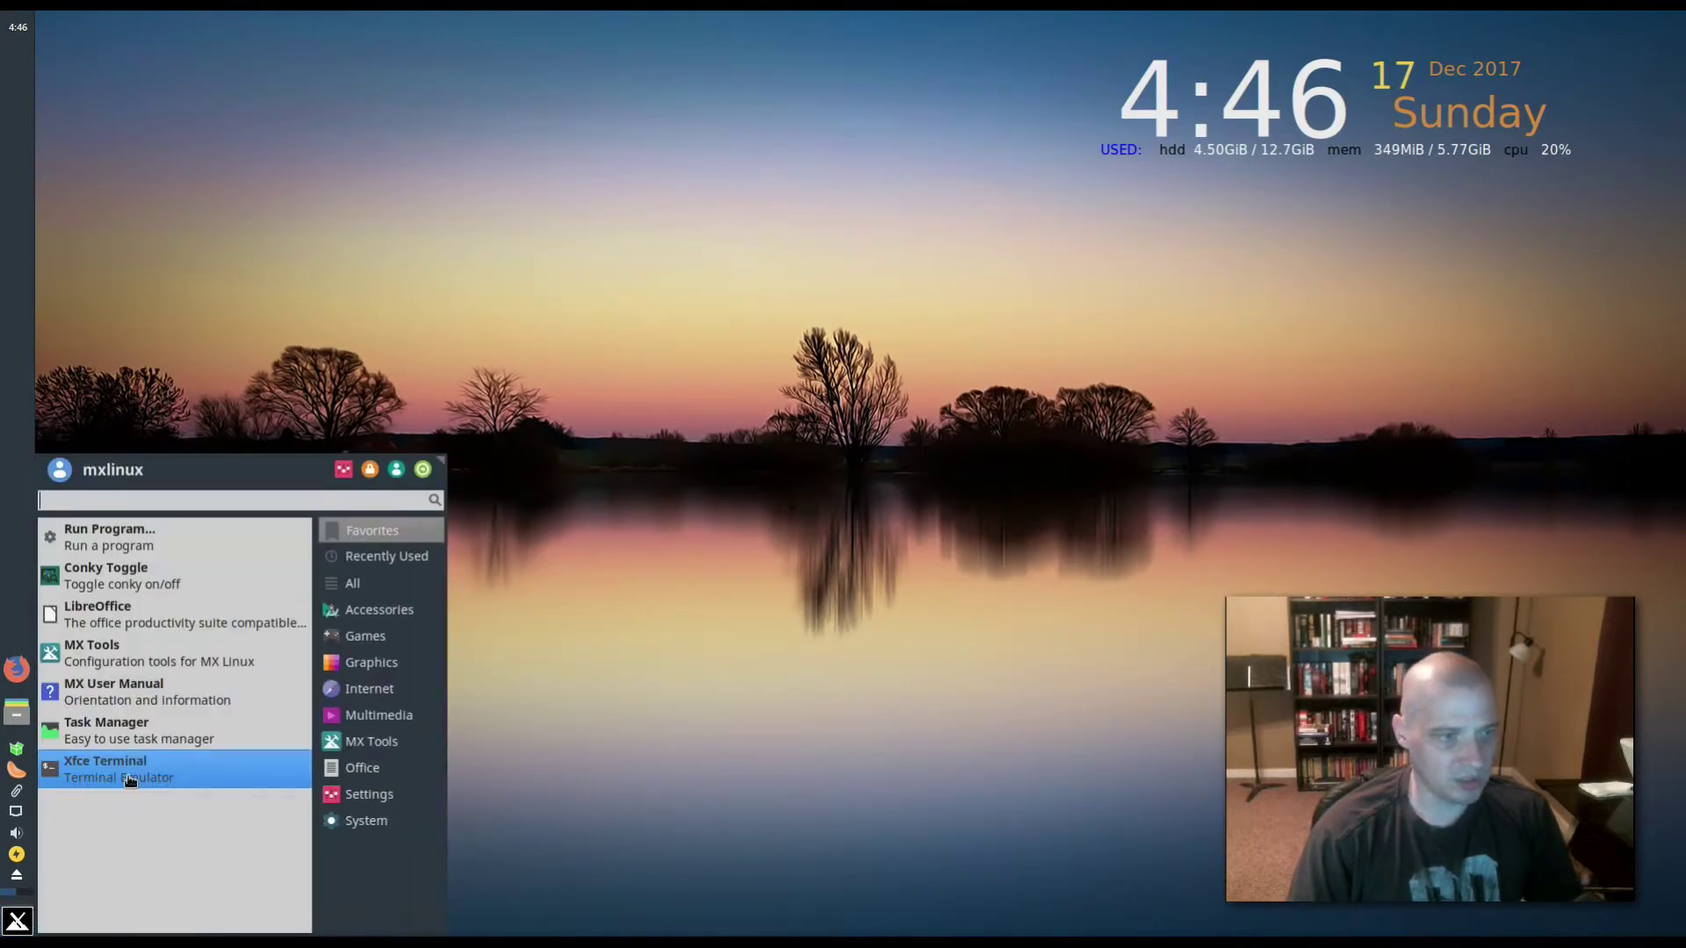
left_click(381, 817)
scroll(145, 577, "down", 4)
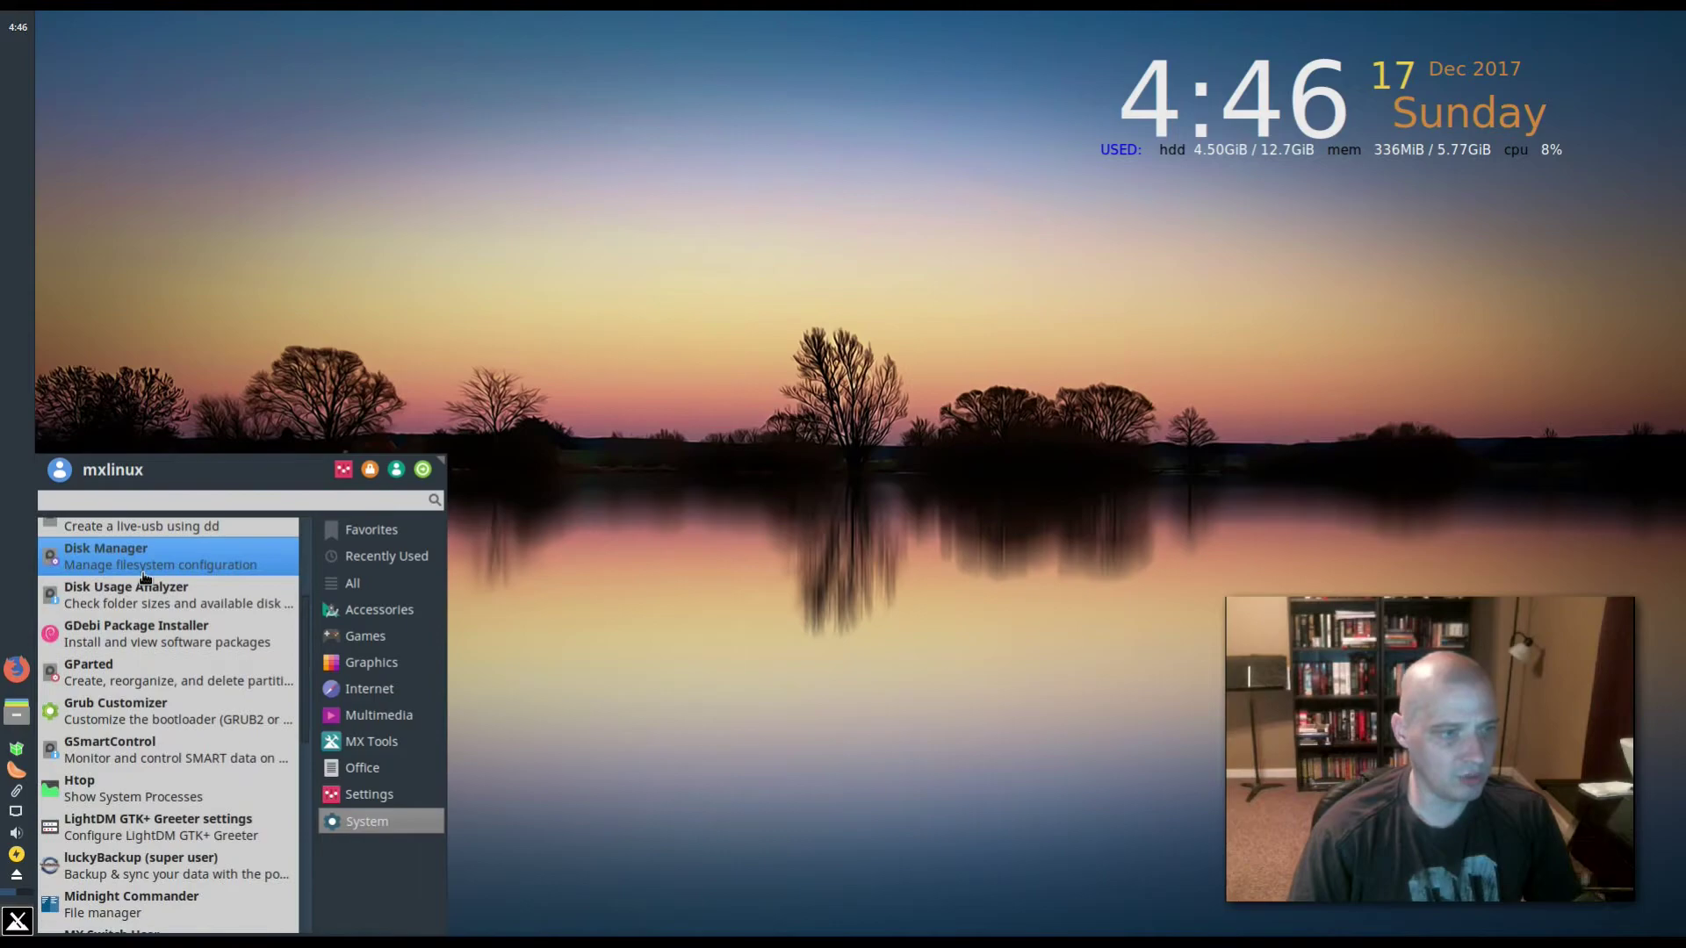
left_click(137, 874)
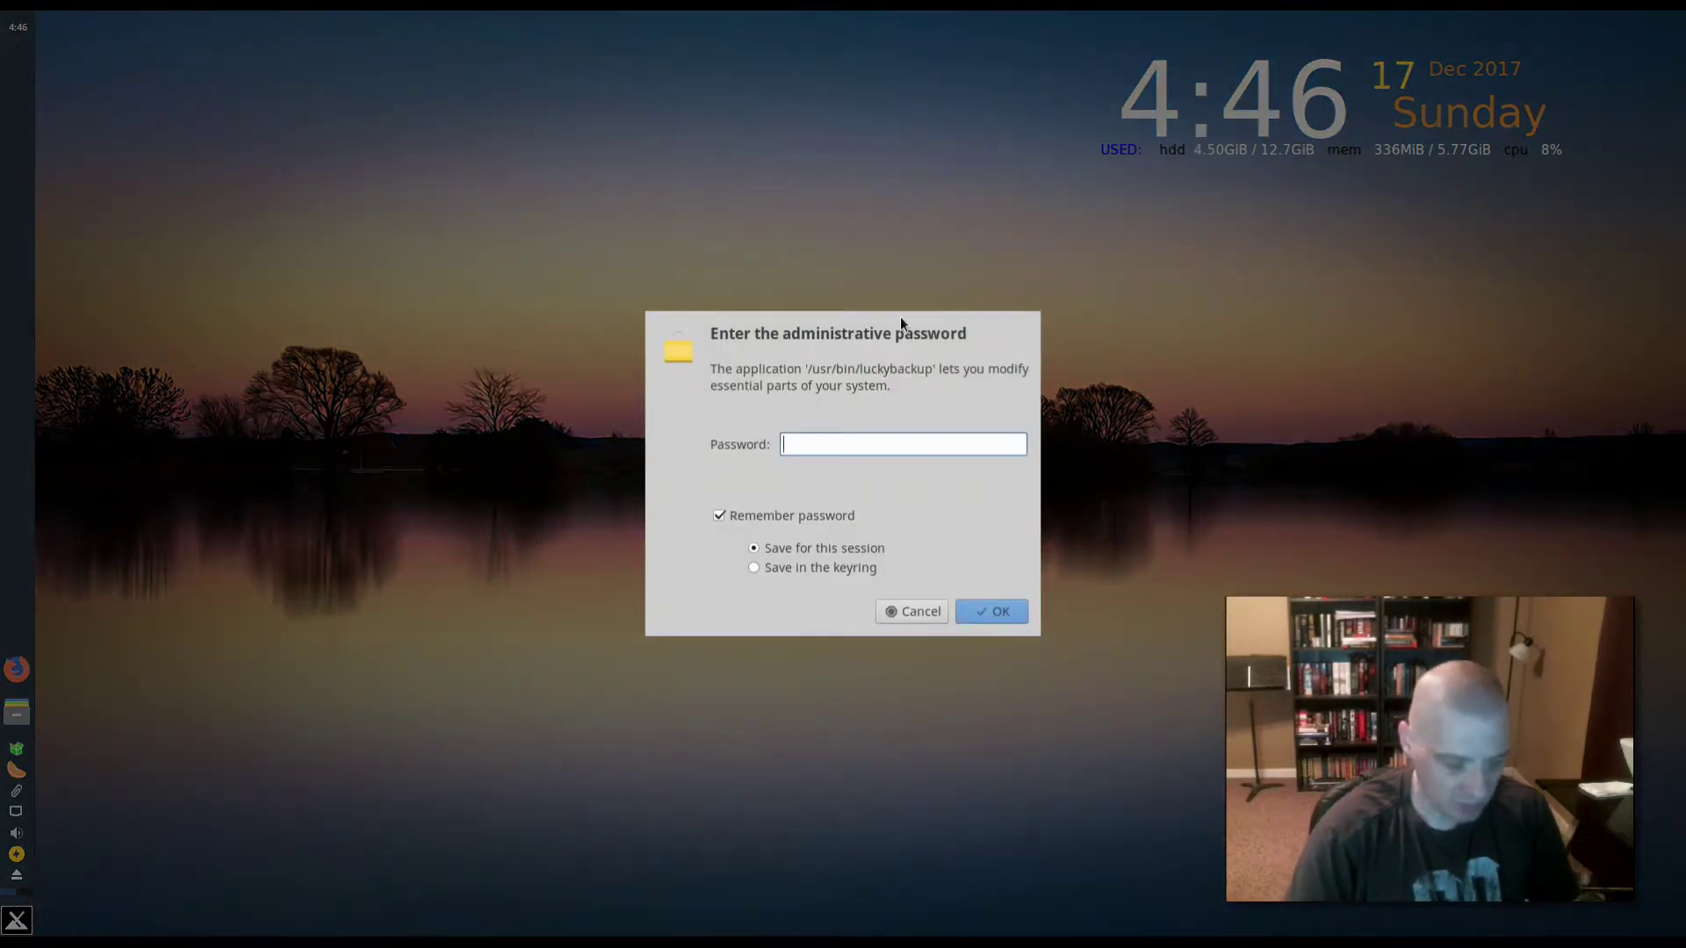
type("********")
key("Return")
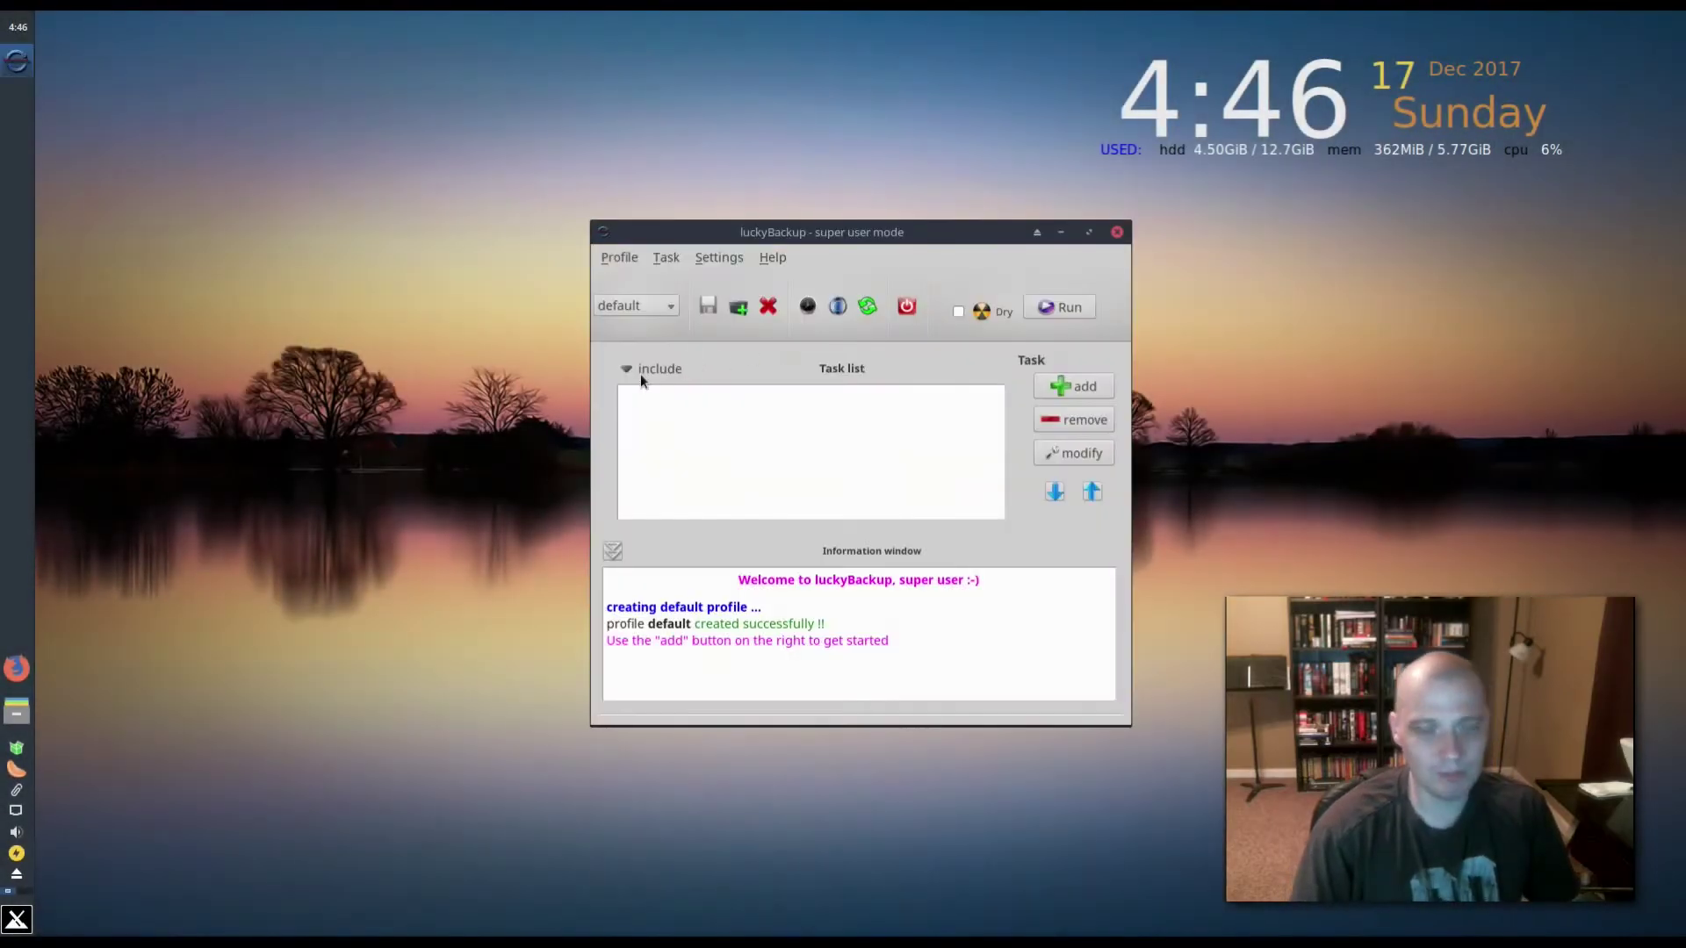
- Enlarge the luckyBackup window, enable Dry run, close it and open the home folder in Thunar
left_click_drag(970, 233, 667, 336)
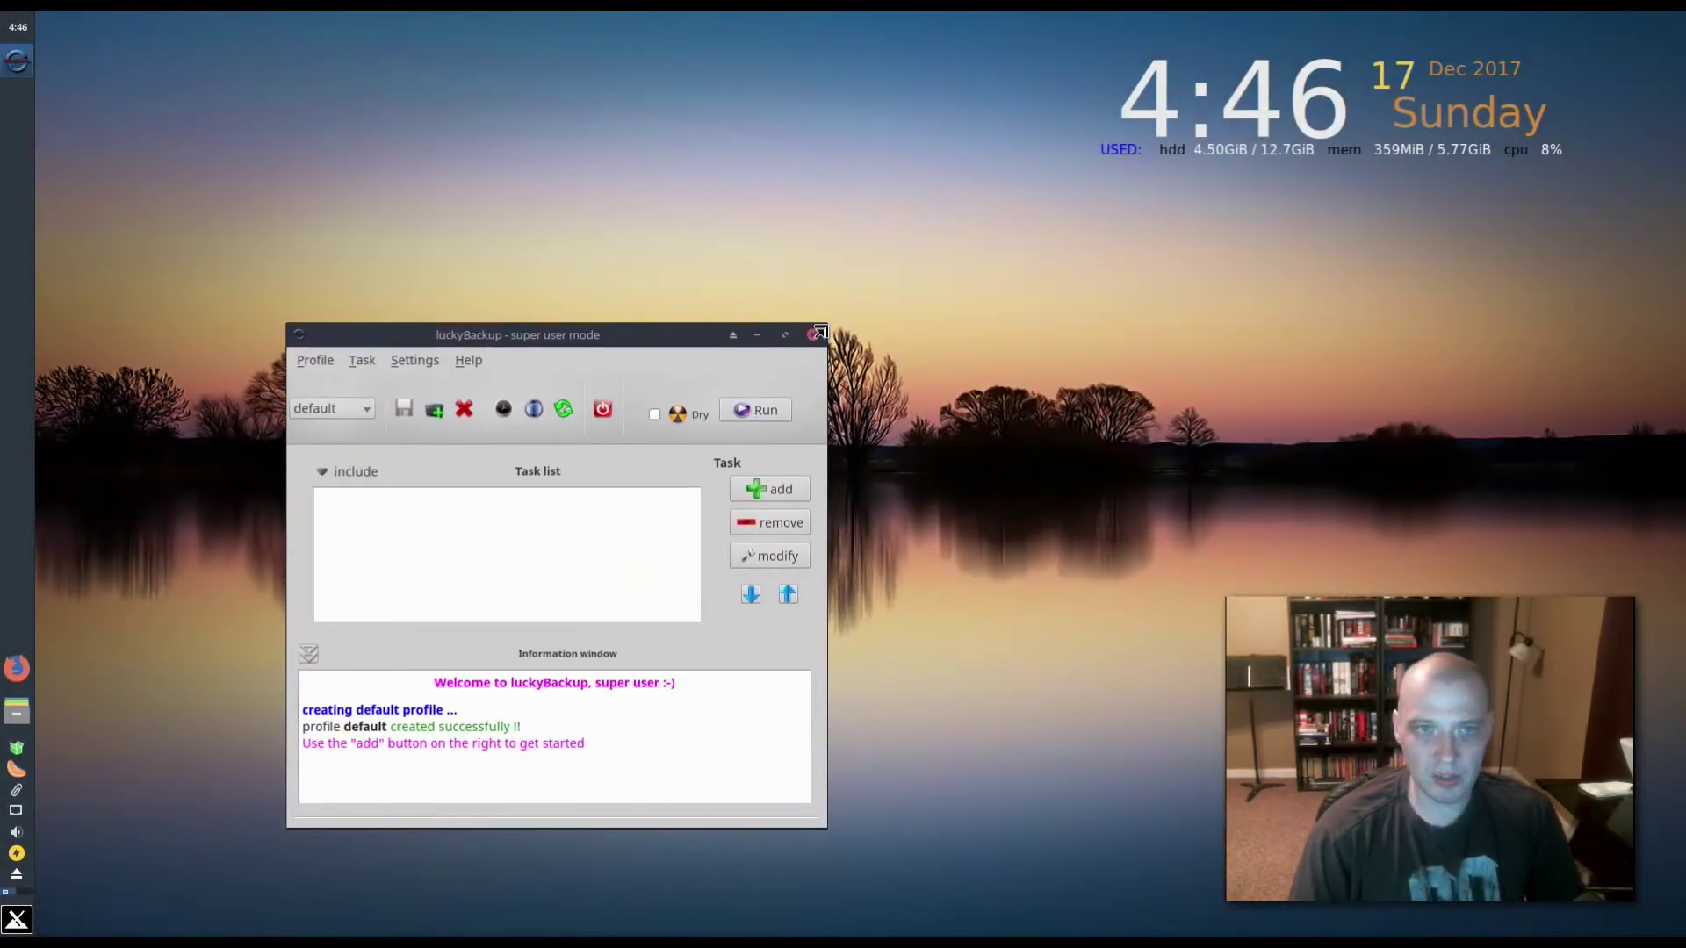
left_click_drag(819, 332, 1023, 181)
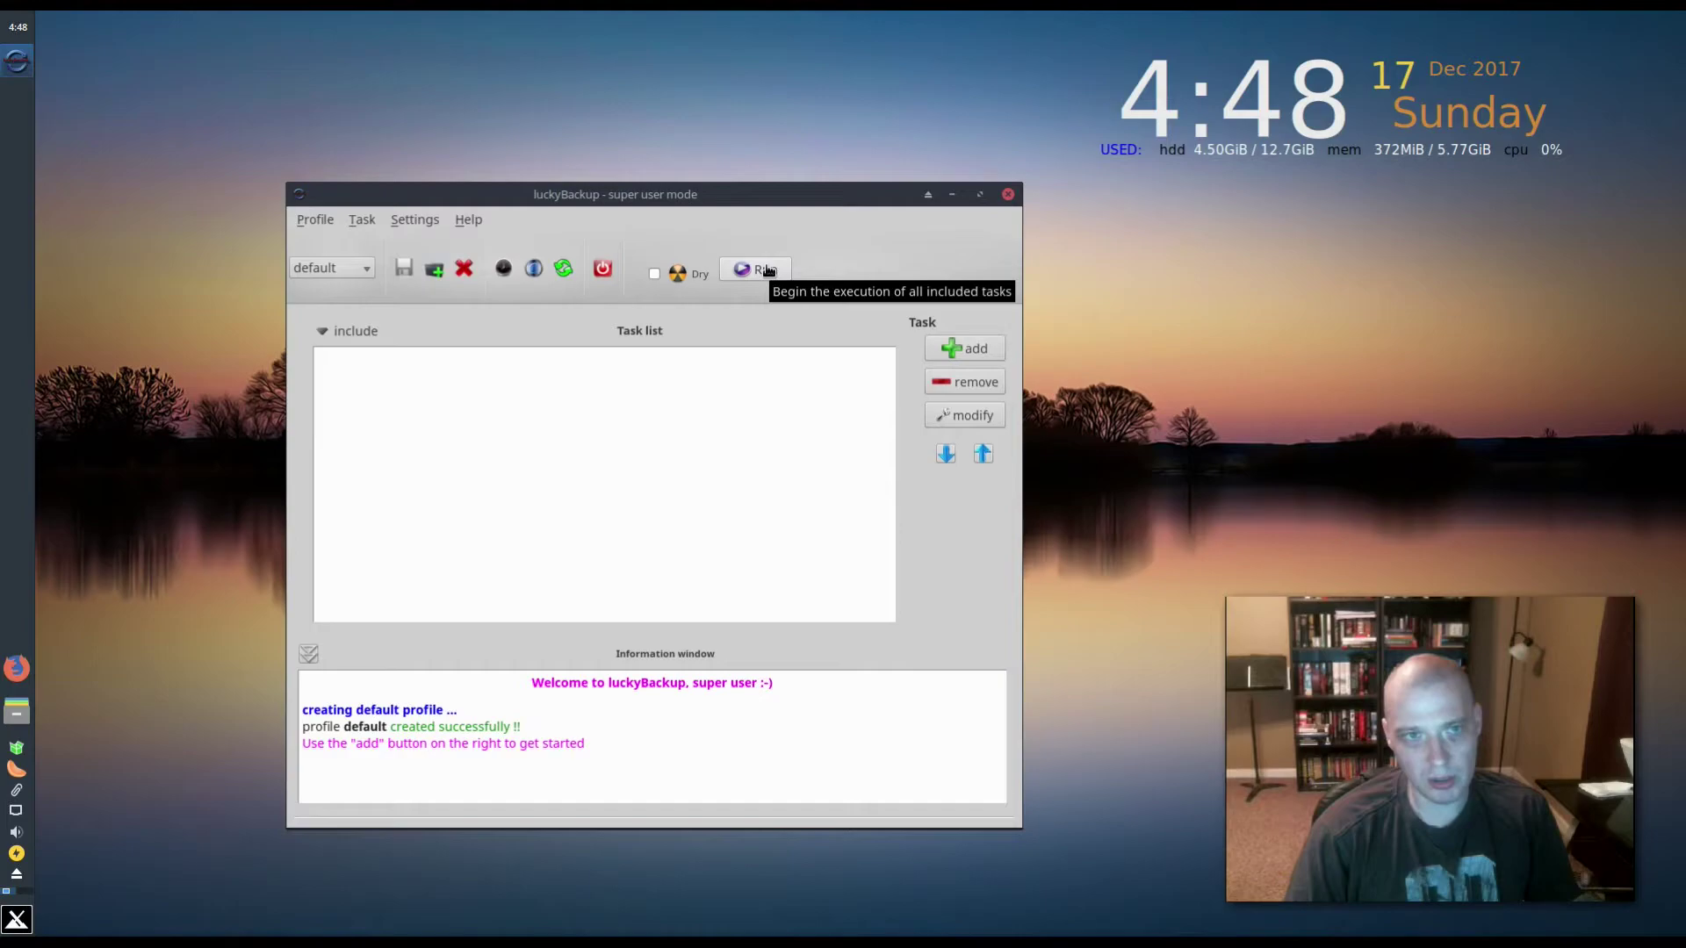
left_click(654, 275)
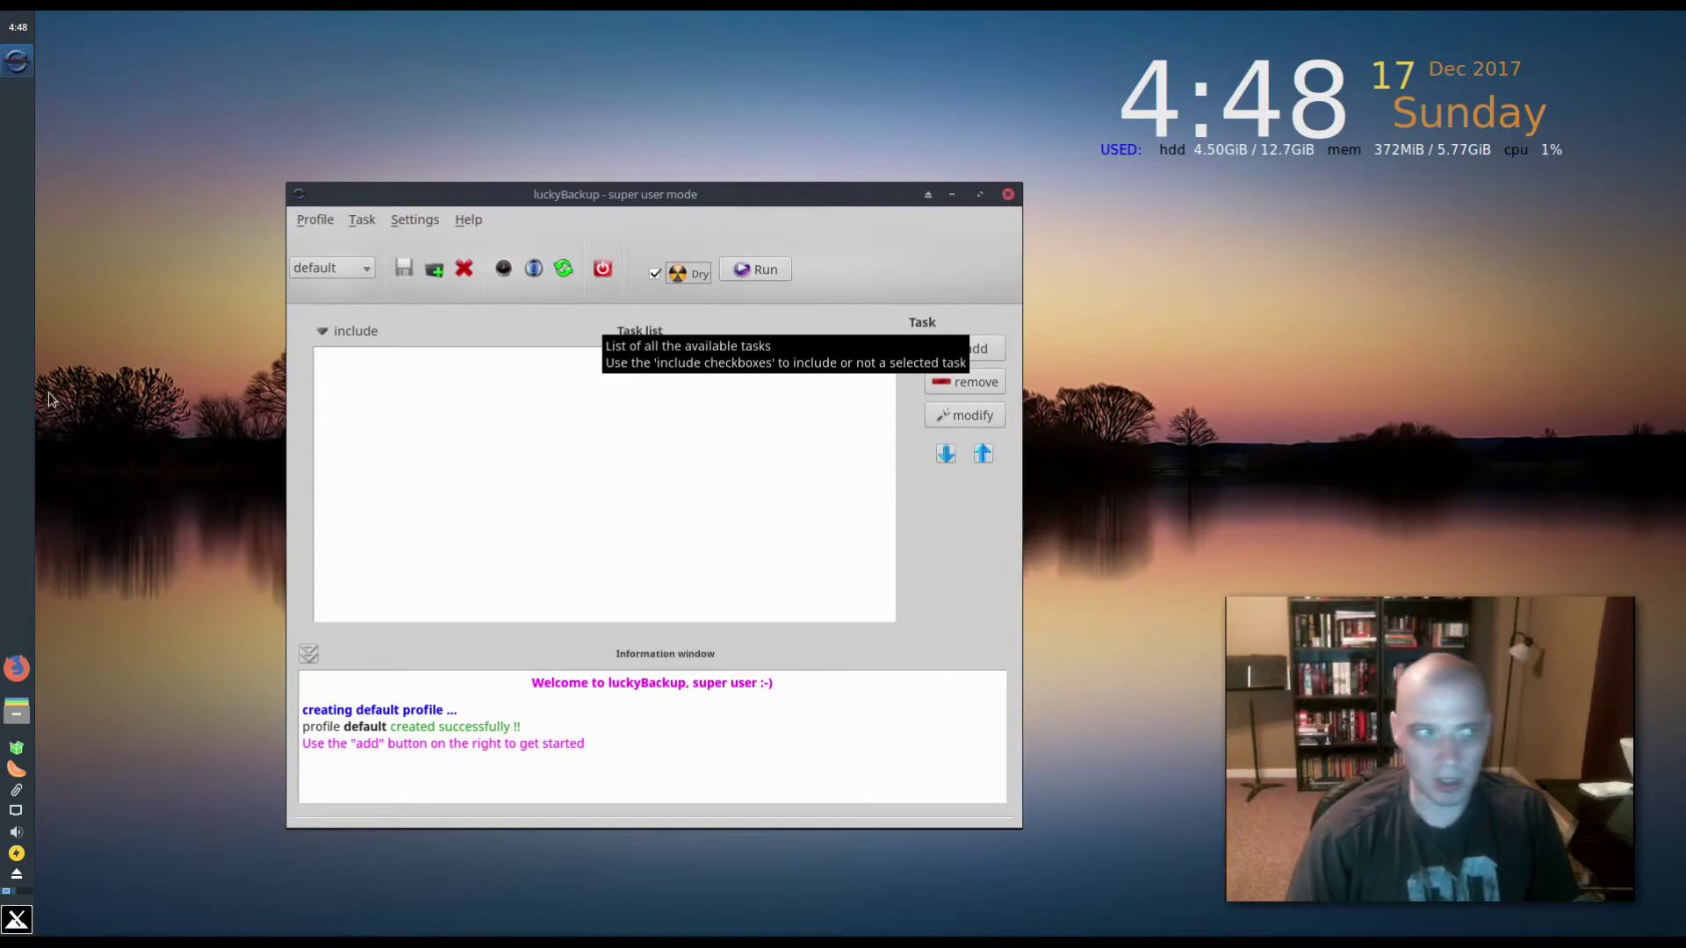
left_click(1008, 195)
key("super+e")
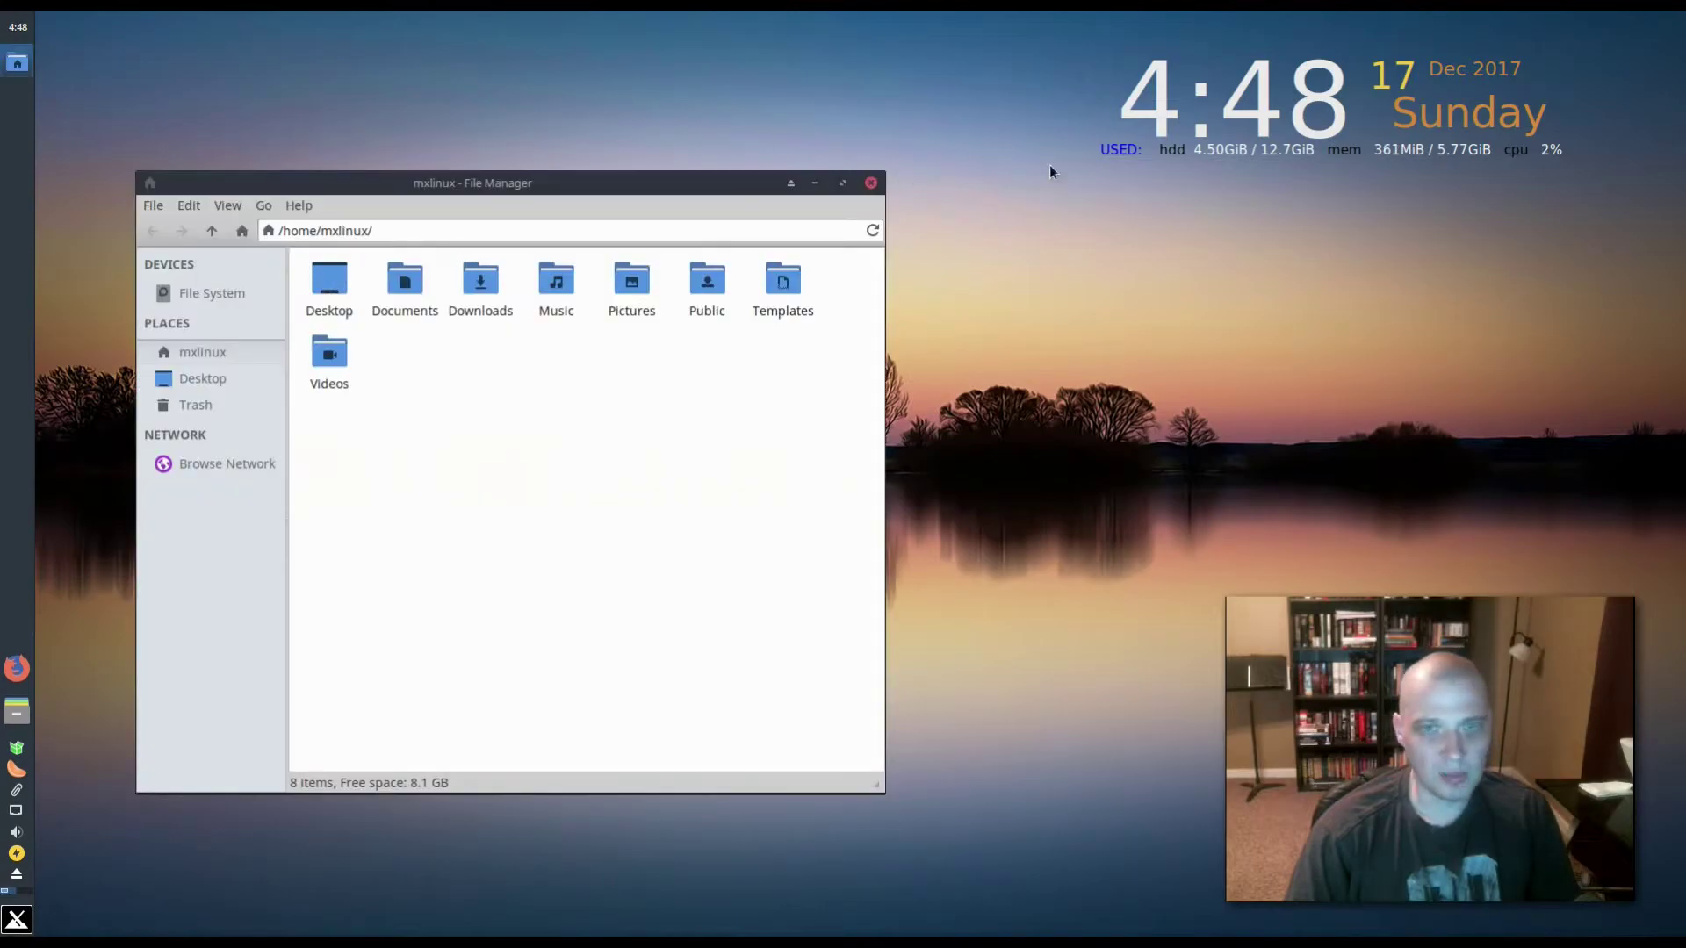
- Check Thunar's version 1.6.12 under Help > About, then close the file manager
left_click(299, 206)
left_click(330, 251)
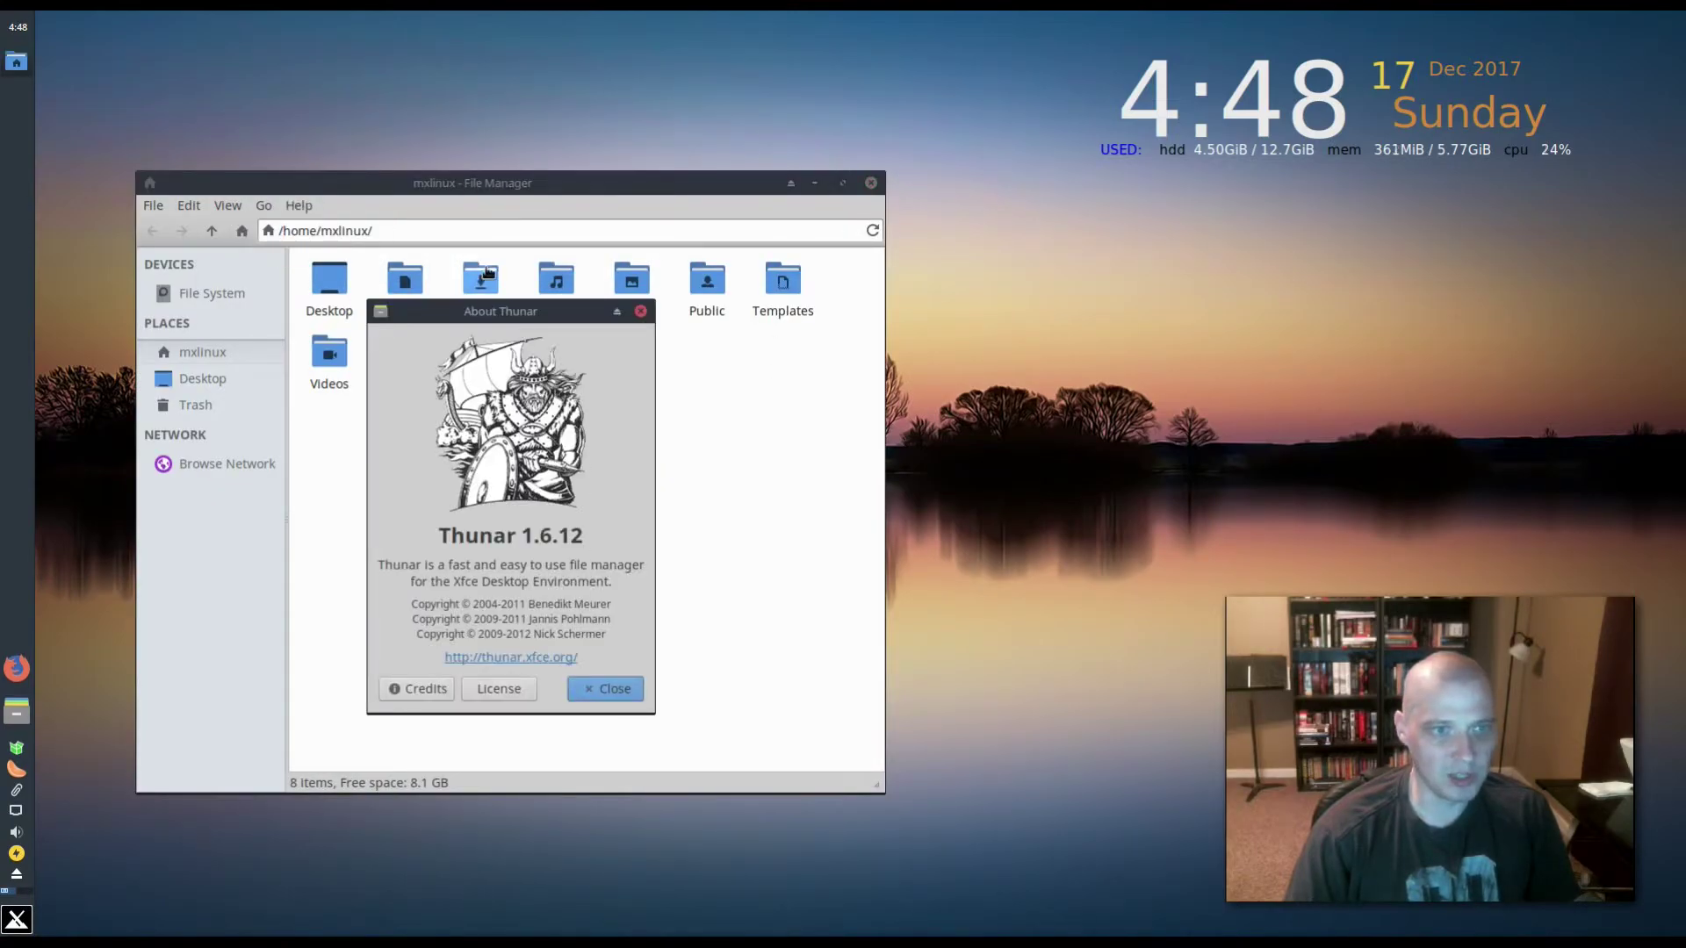
left_click(640, 311)
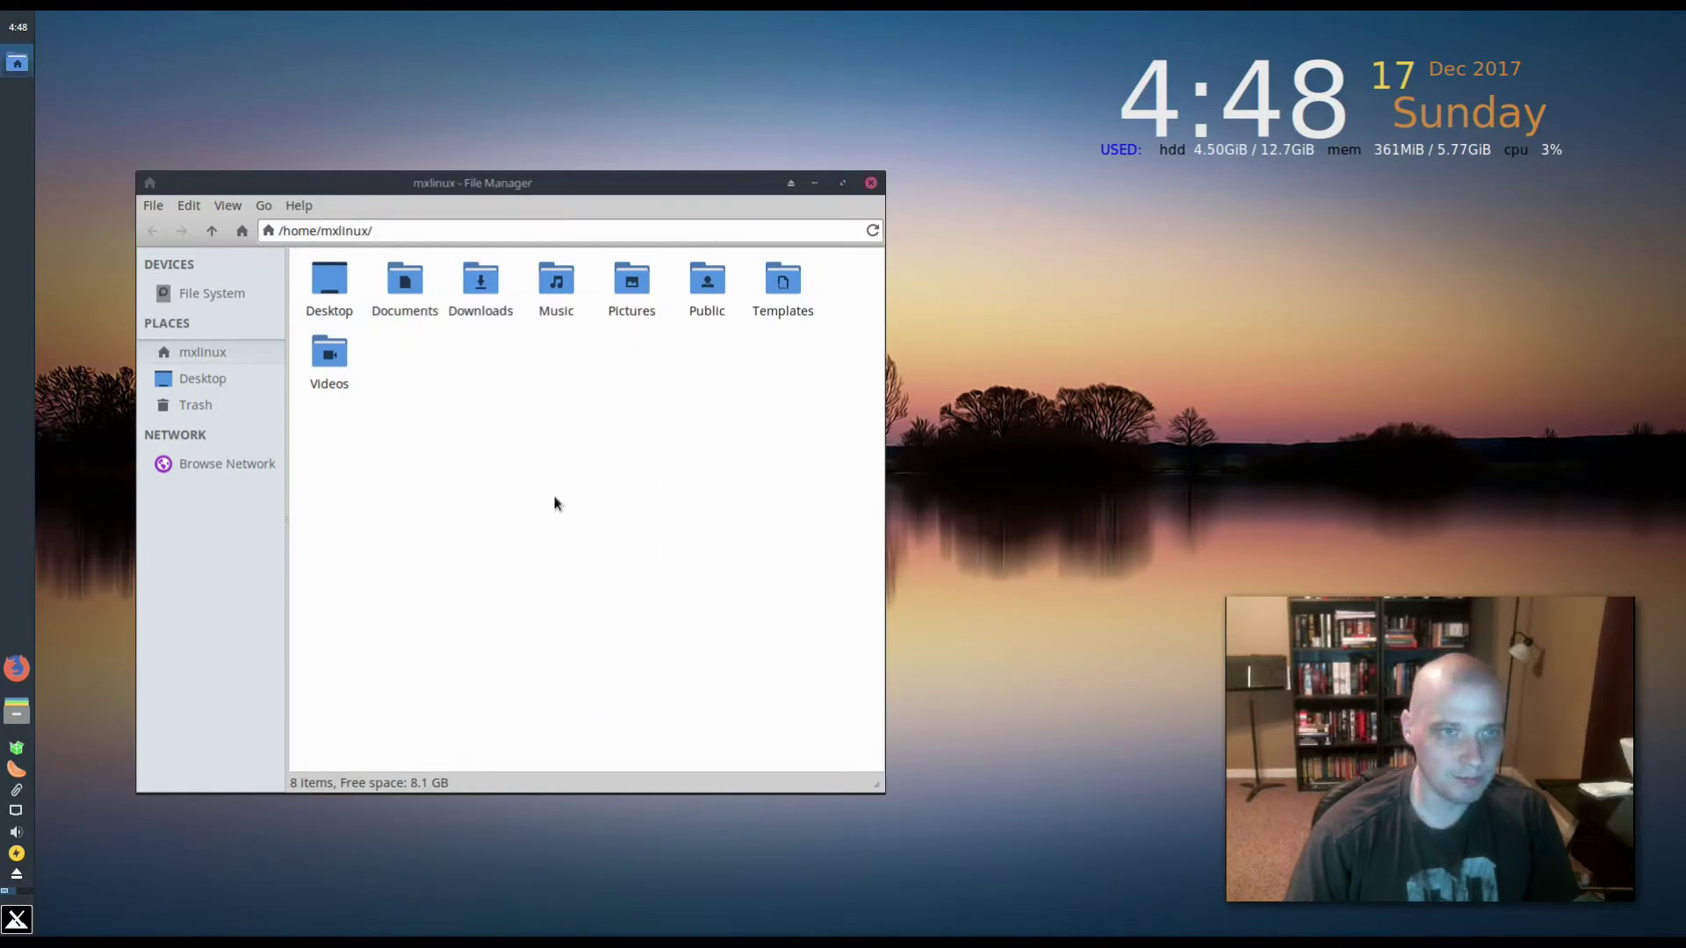
left_click(871, 185)
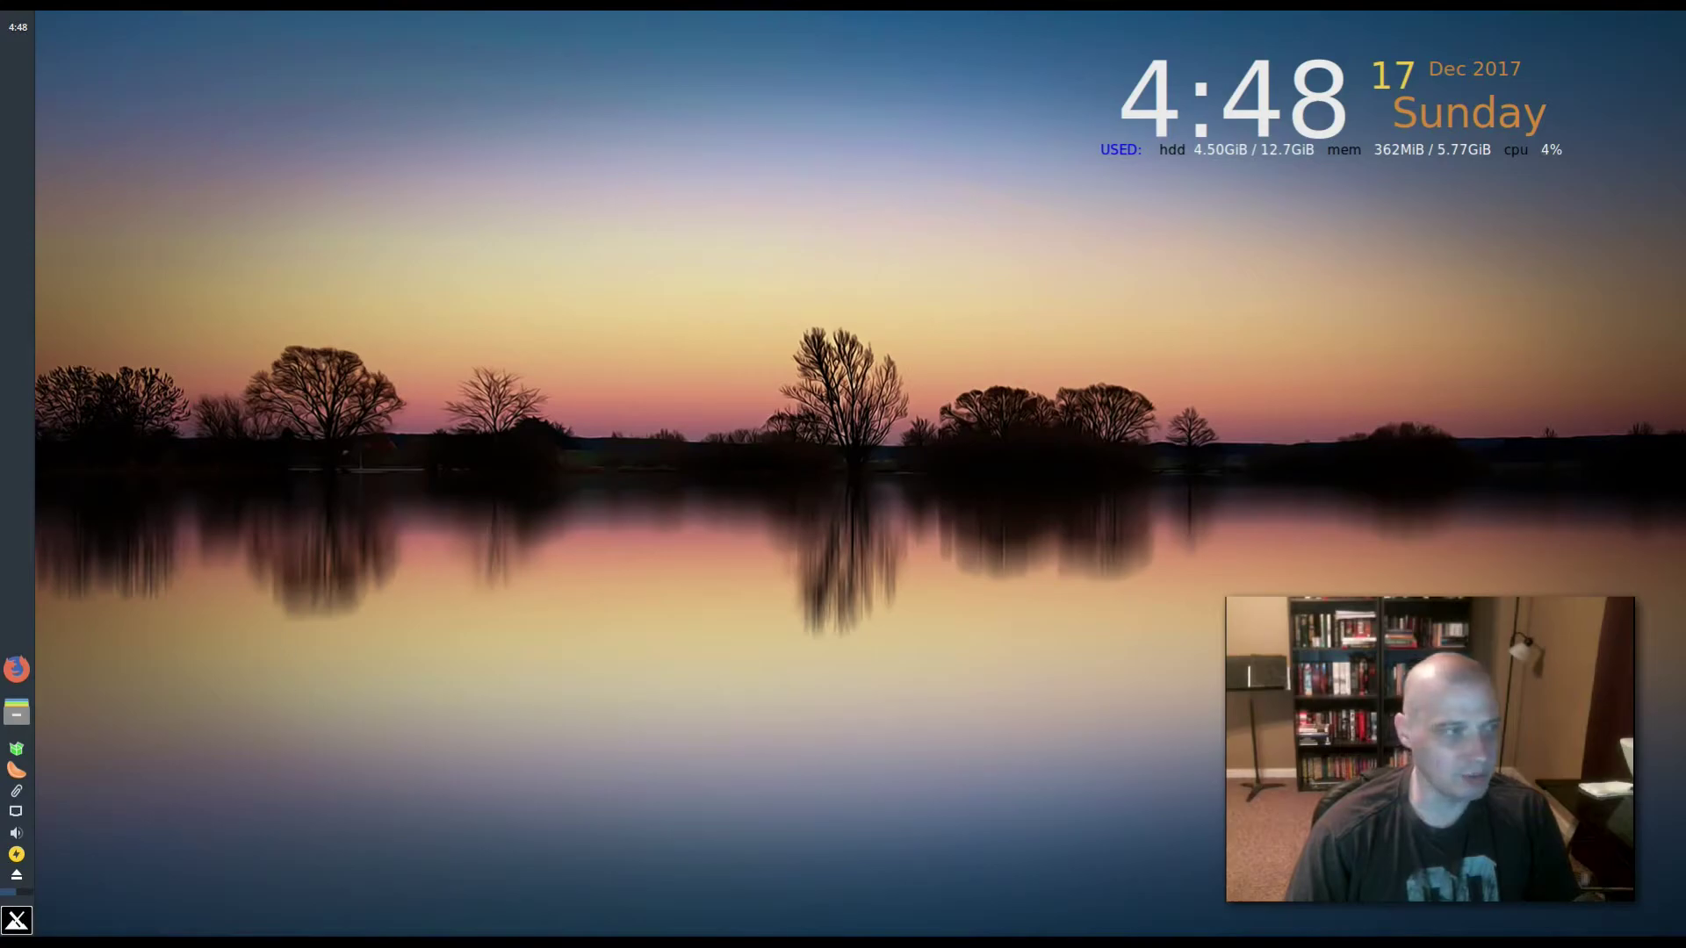
- Launch a Terminal from the Whisker menu, move it mid-screen, then close it
key("super")
left_click(140, 771)
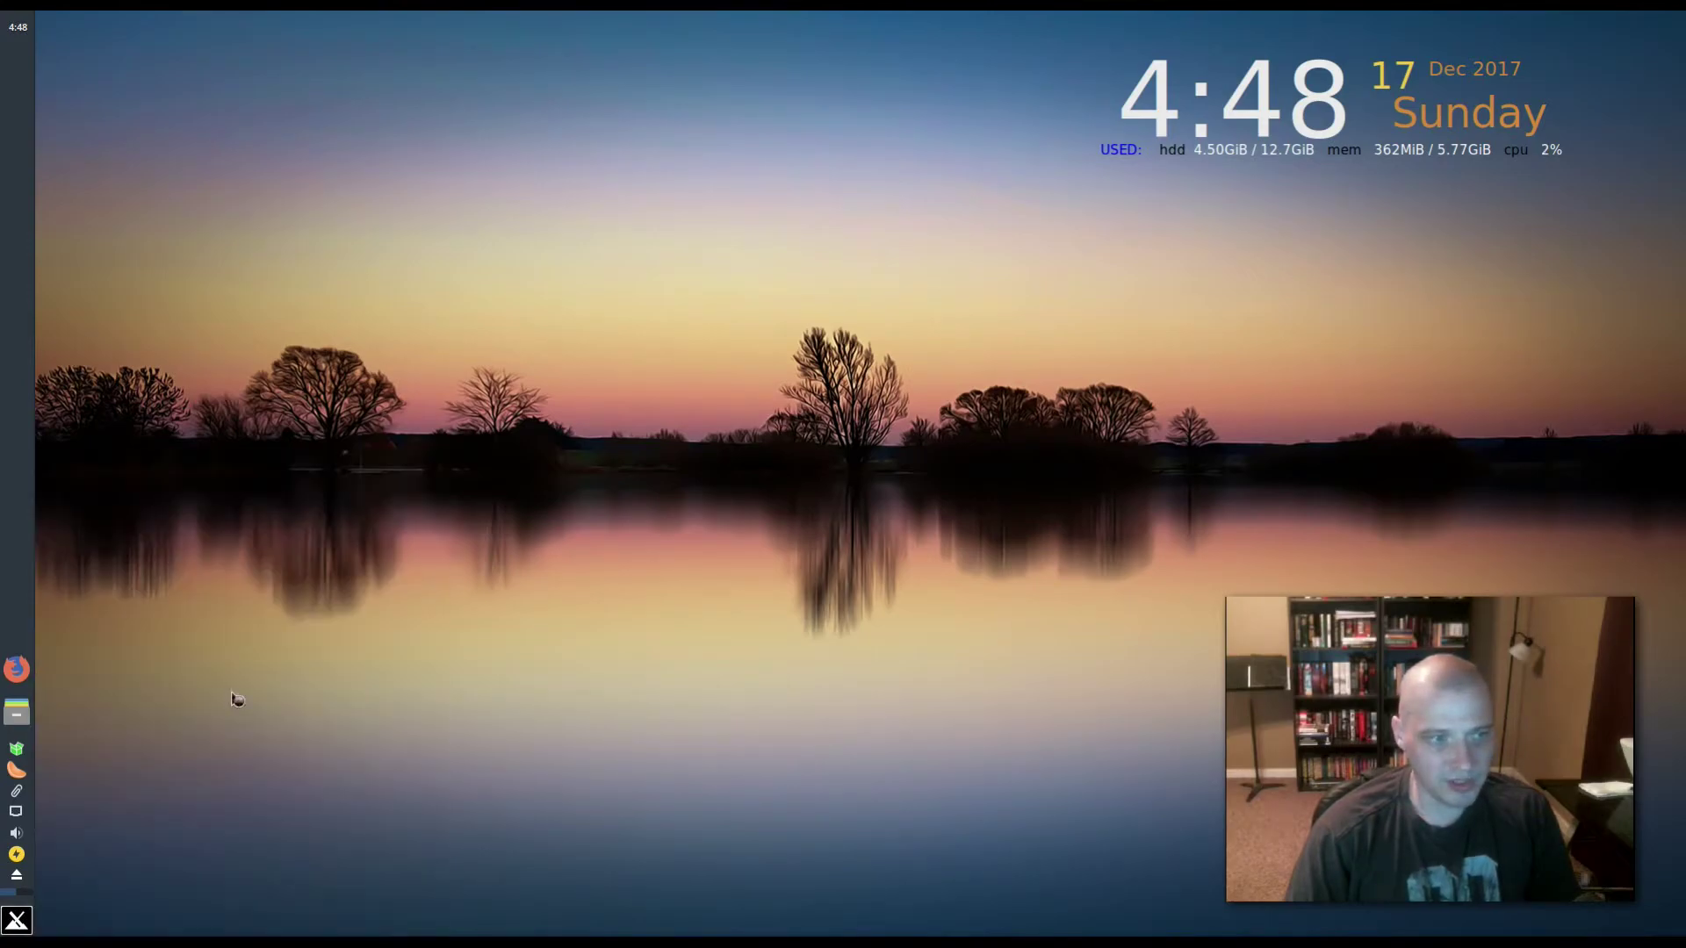
left_click_drag(646, 22, 762, 411)
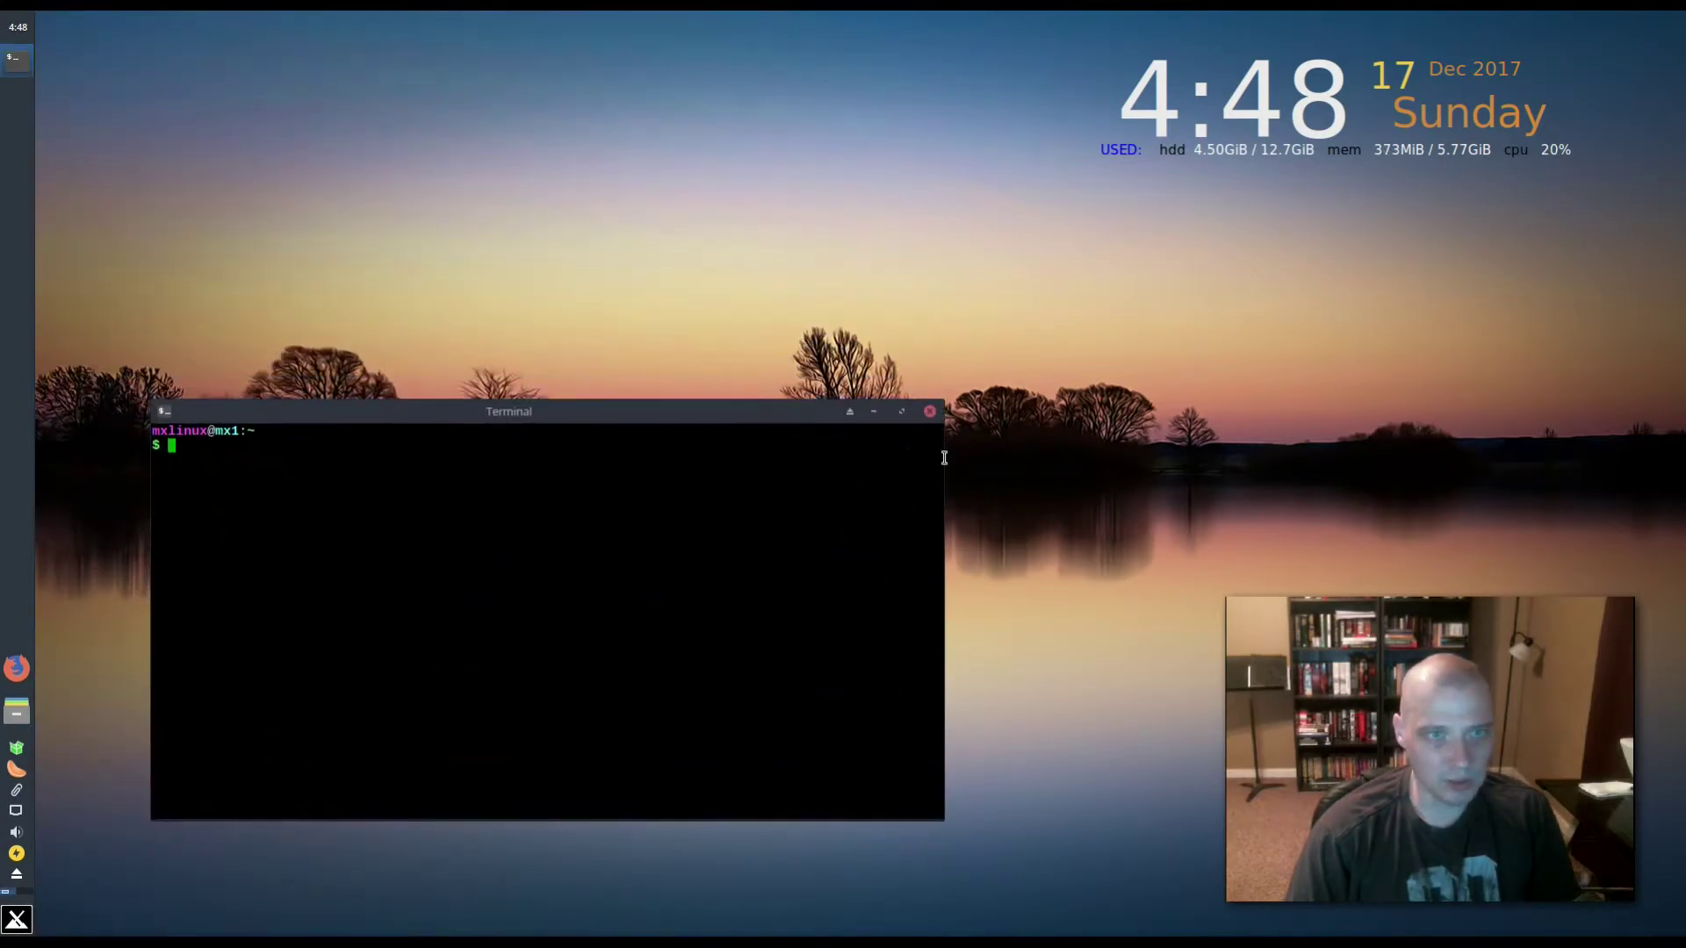
left_click(930, 411)
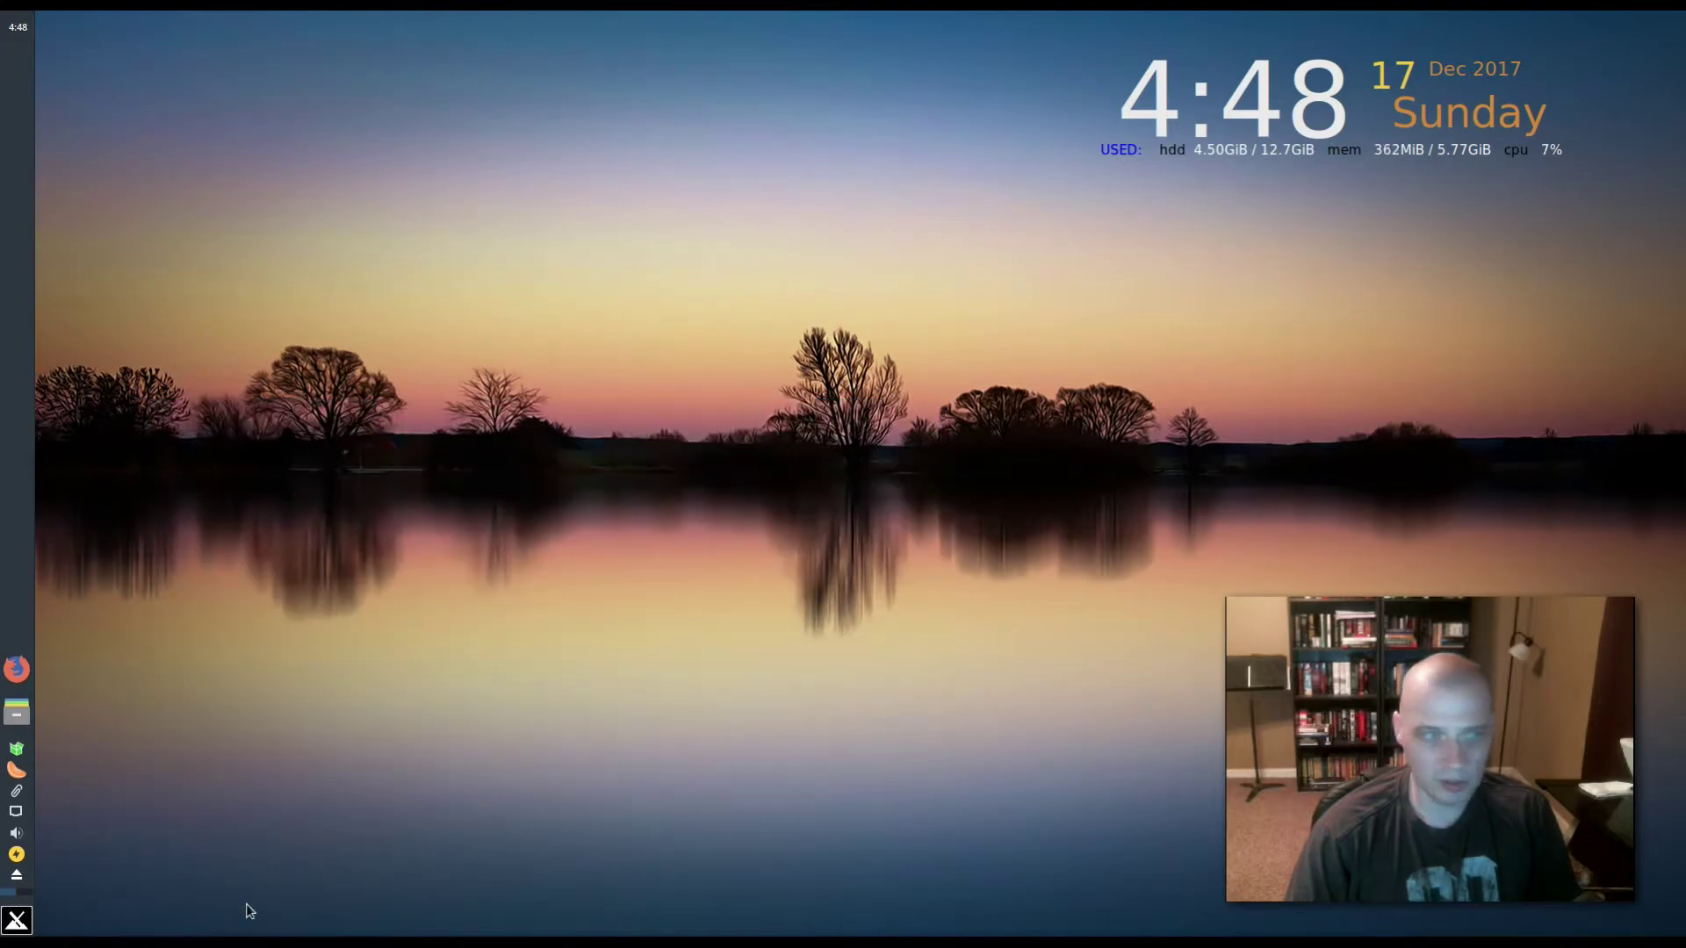
left_click(17, 919)
left_click(167, 731)
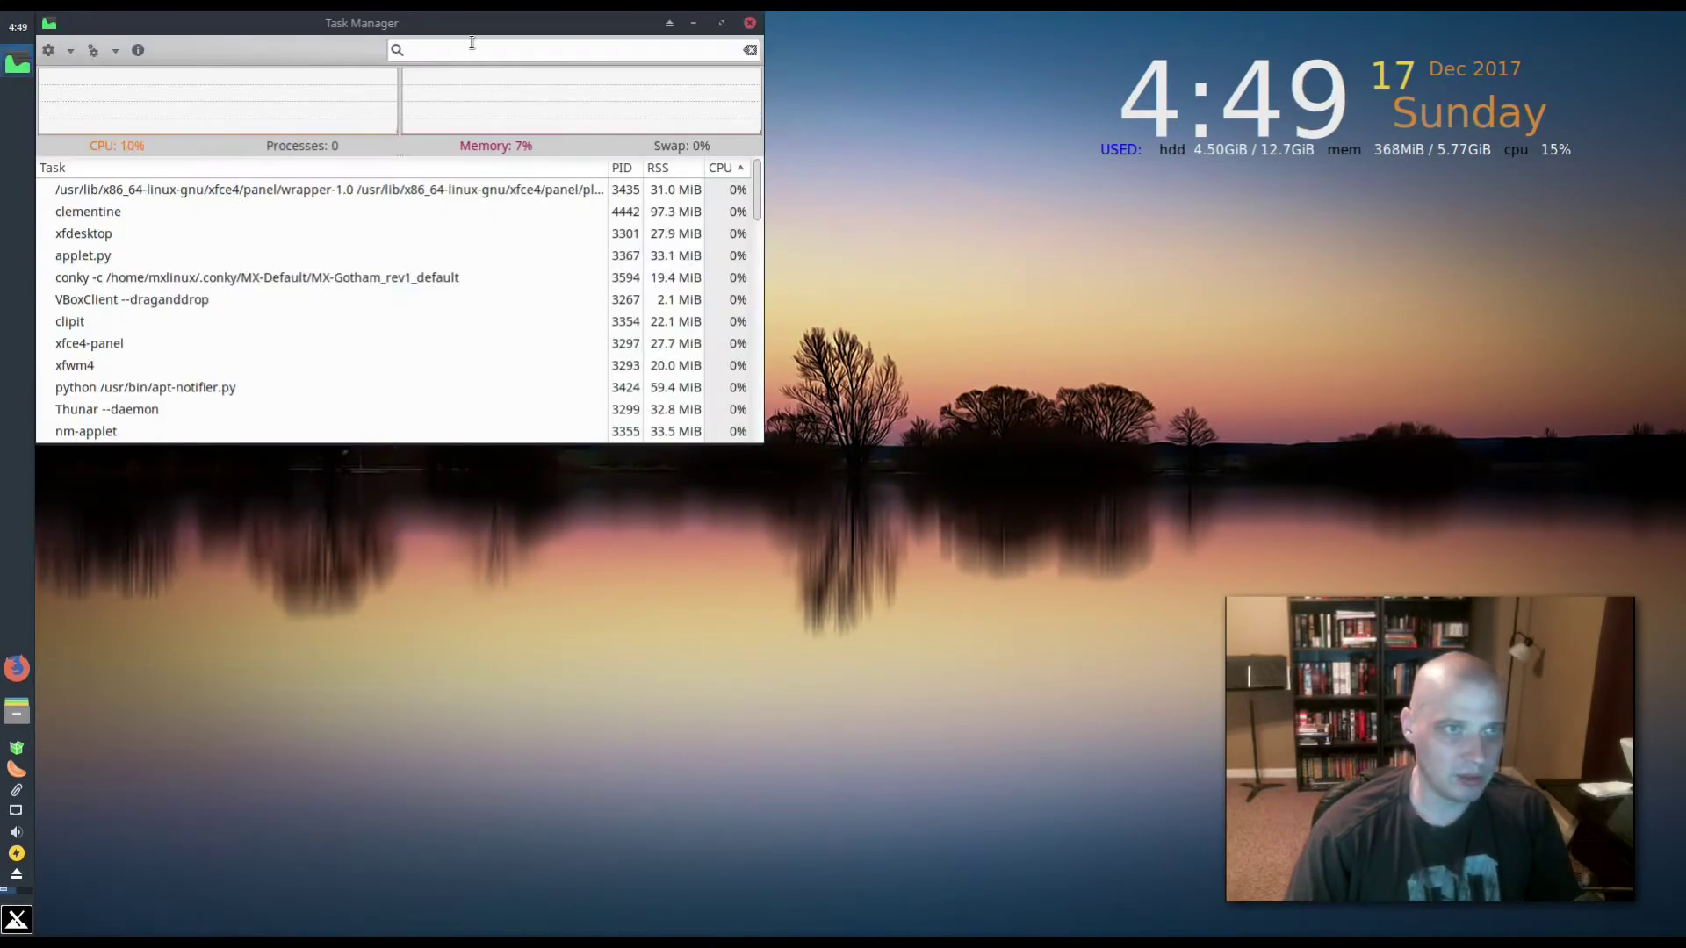
left_click_drag(473, 29, 593, 501)
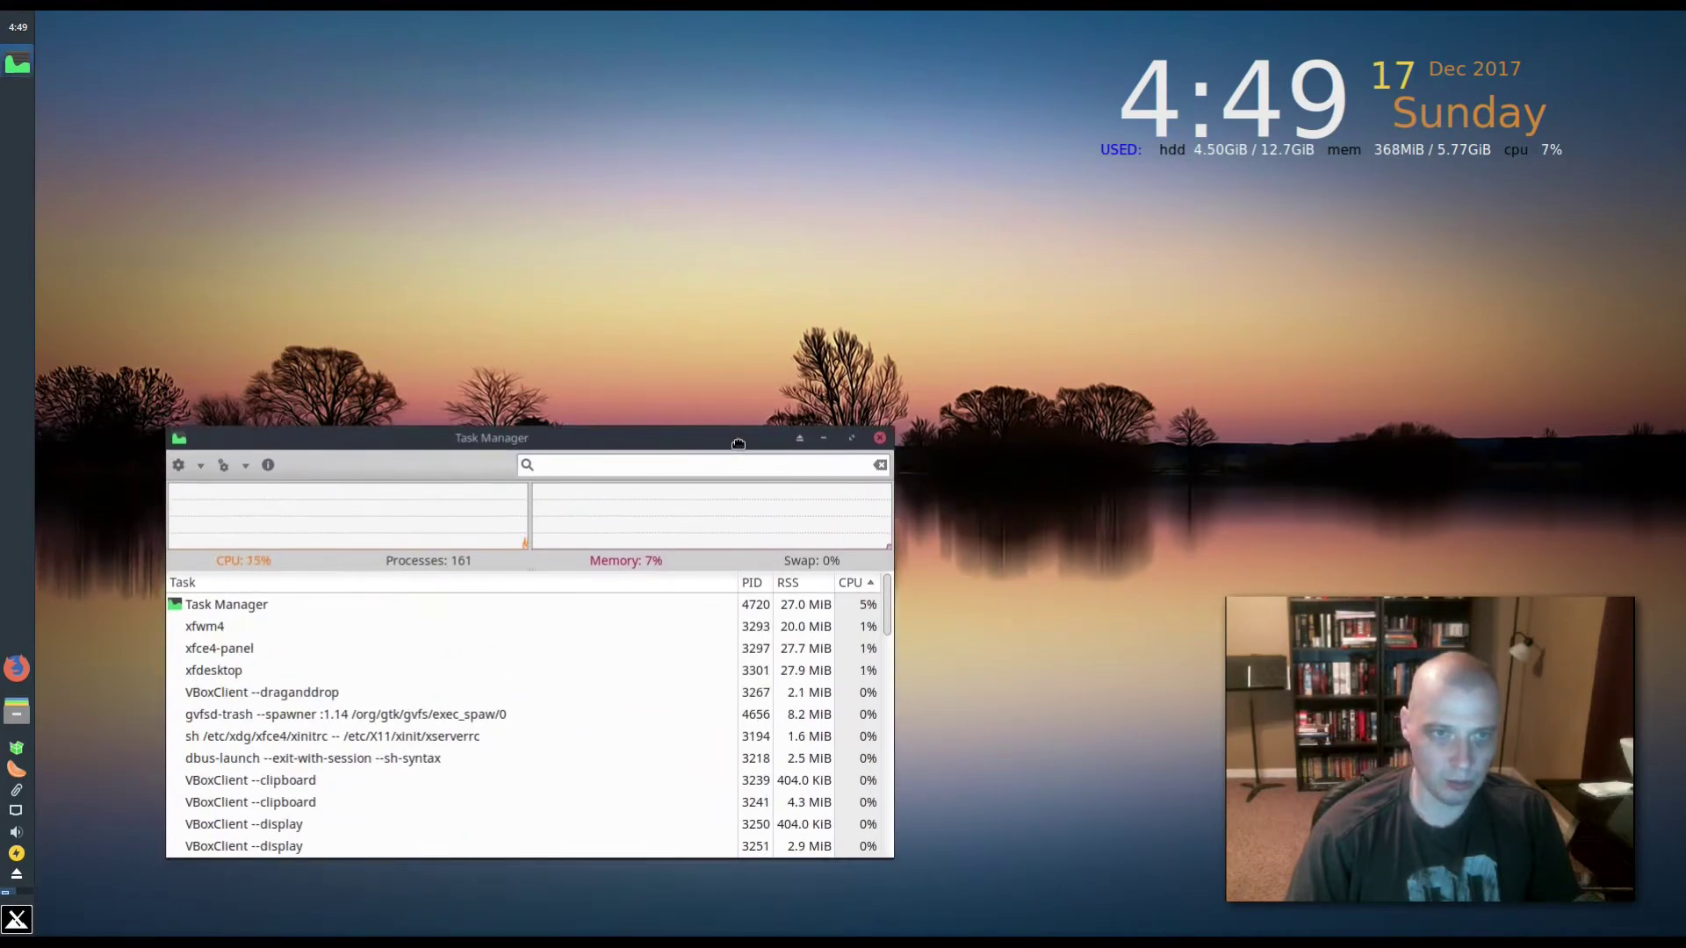
double_click(732, 497)
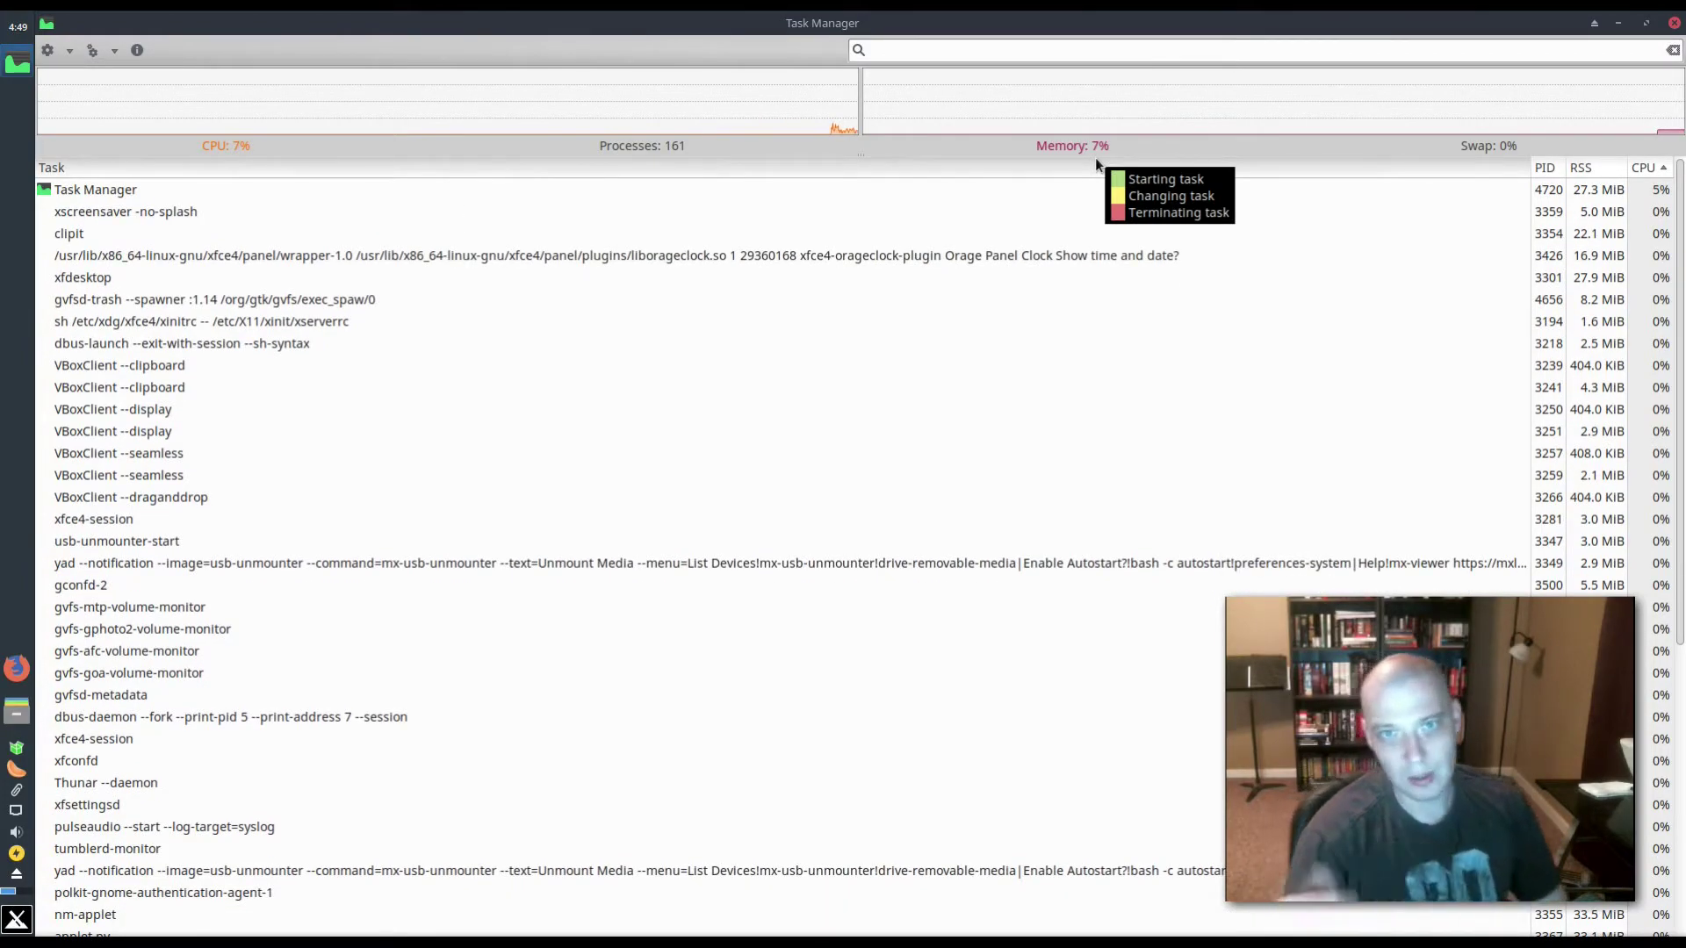
left_click(1674, 25)
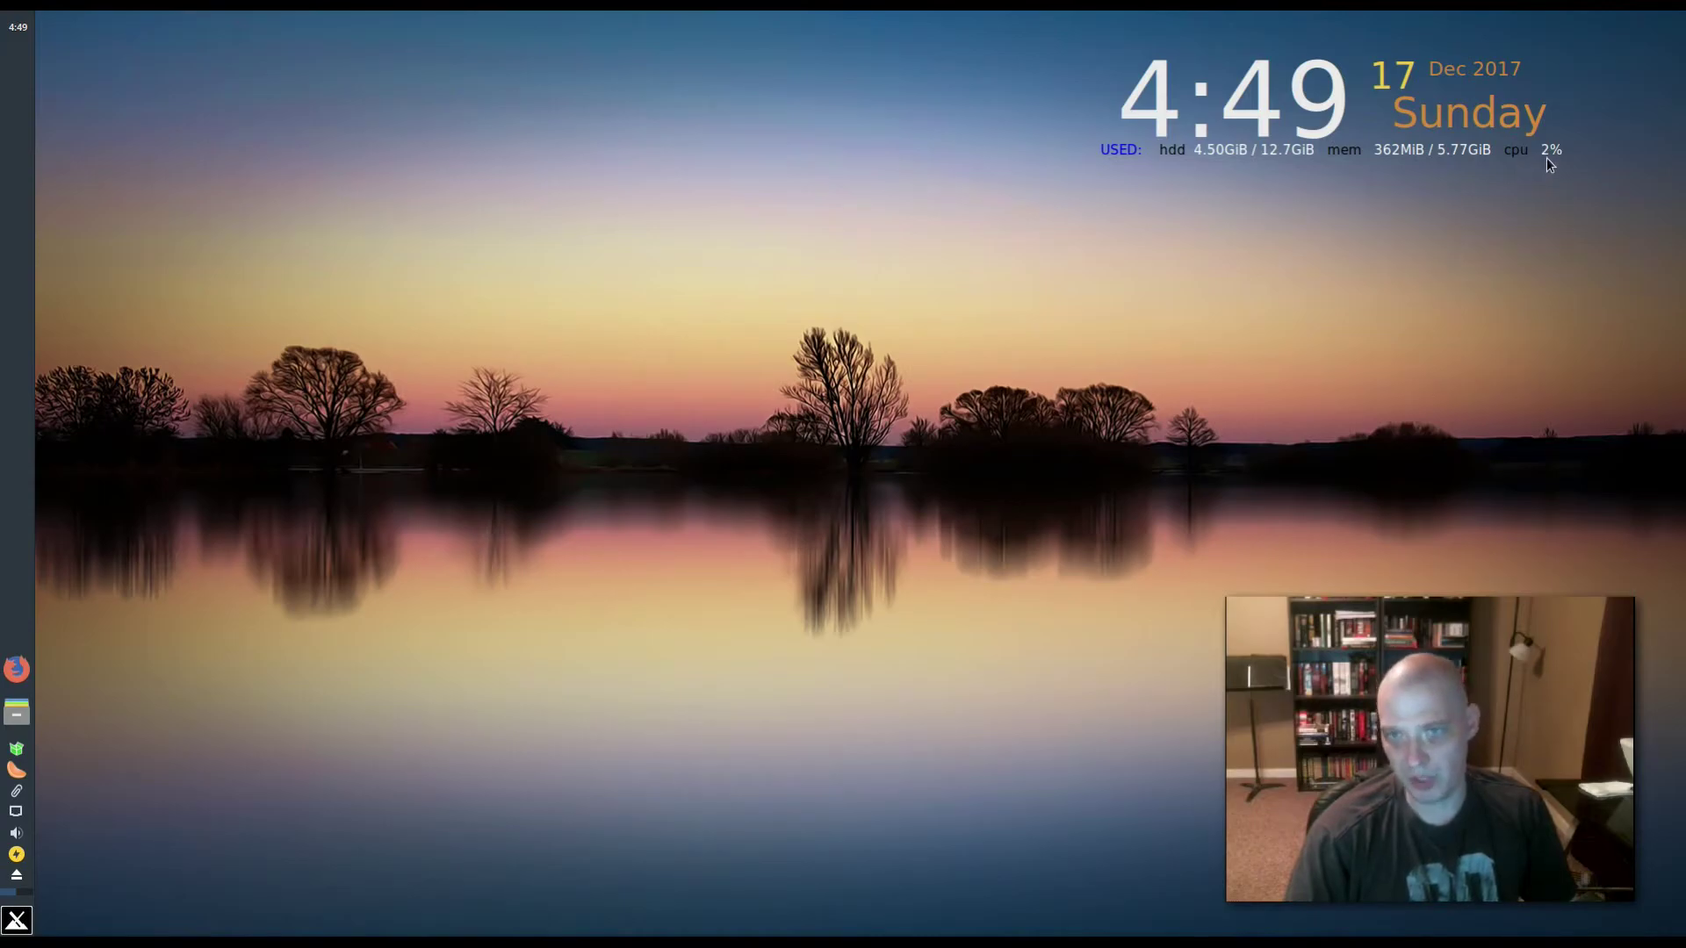
right_click(403, 501)
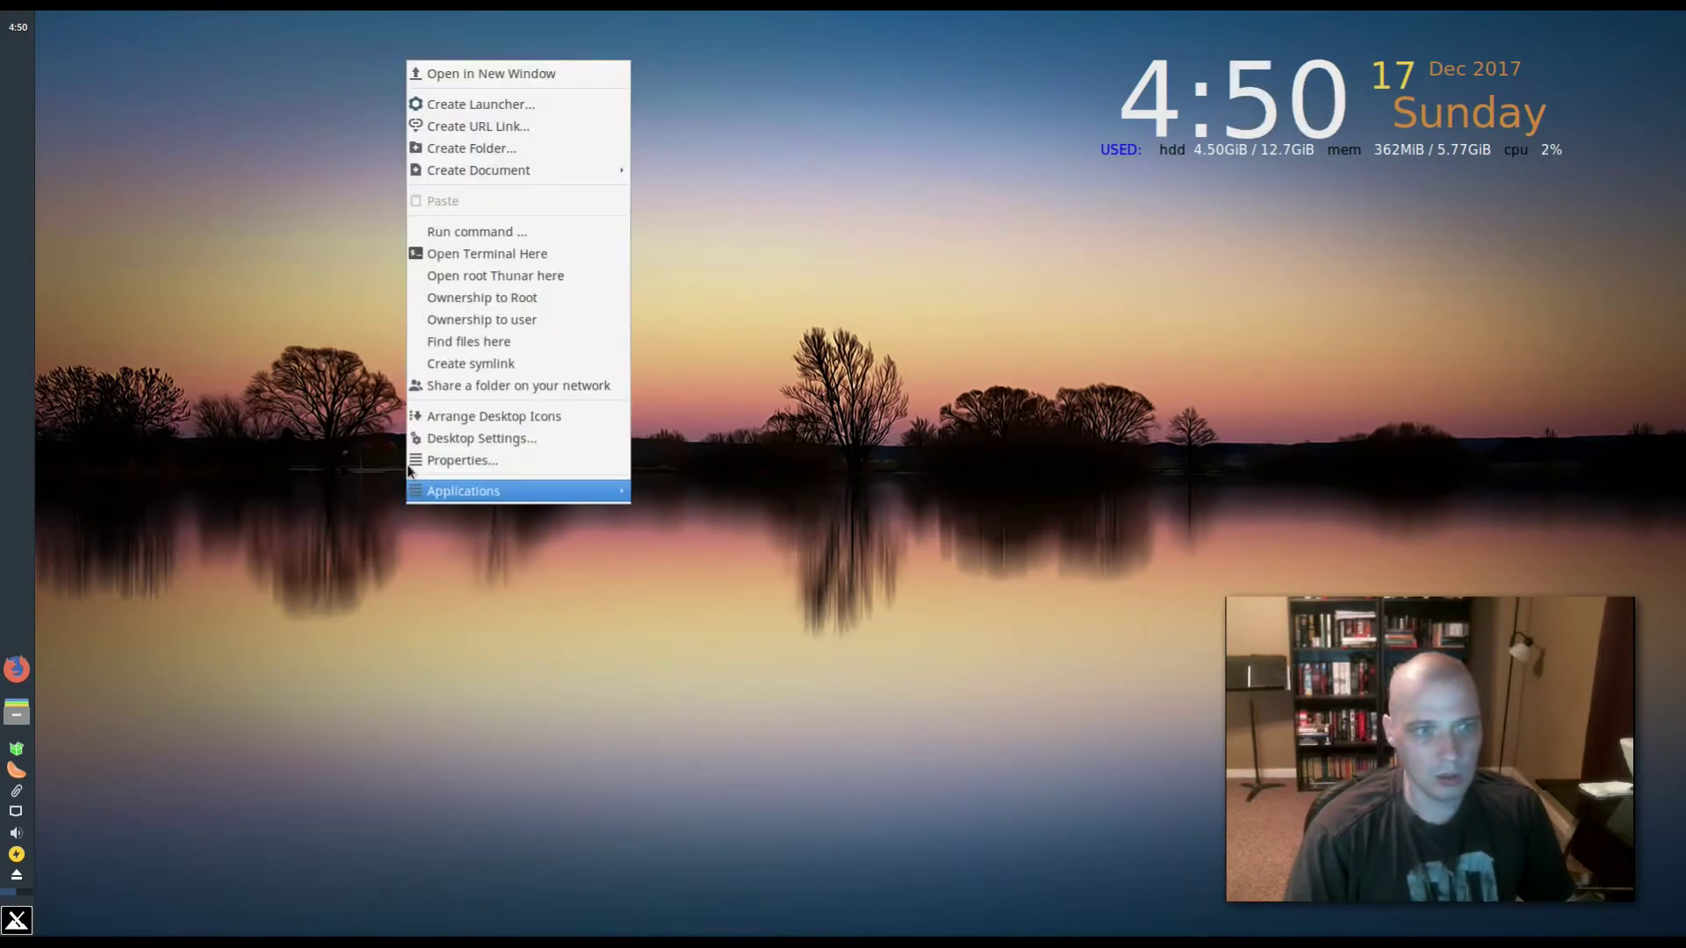
left_click(539, 437)
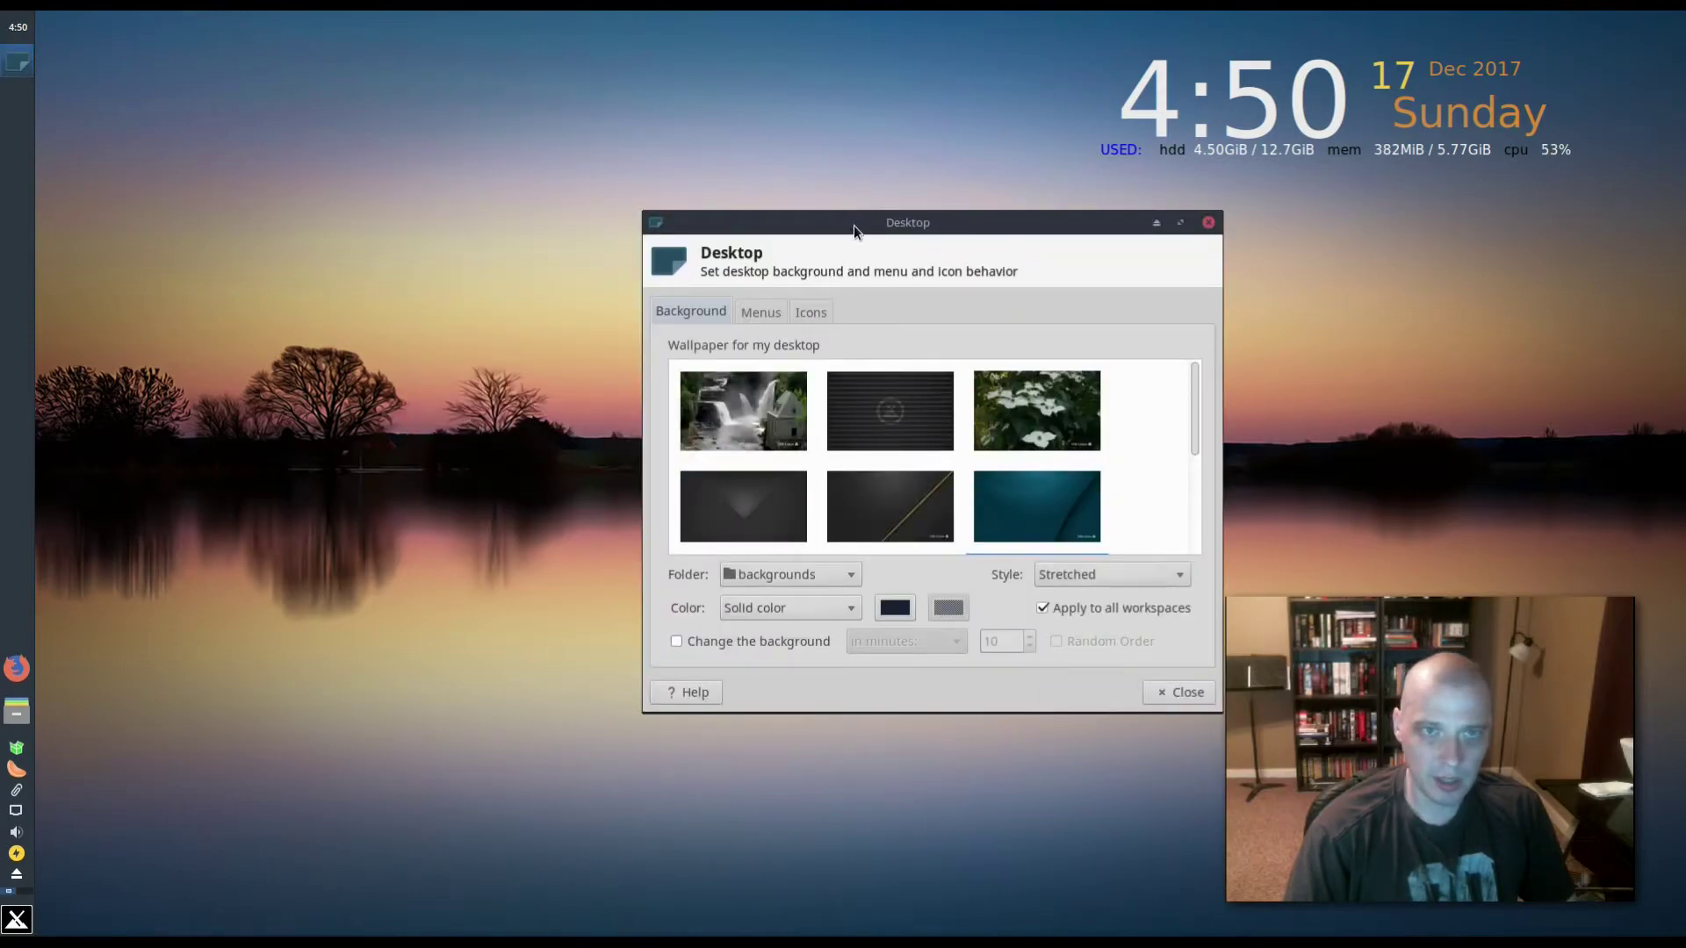
left_click_drag(952, 226, 661, 387)
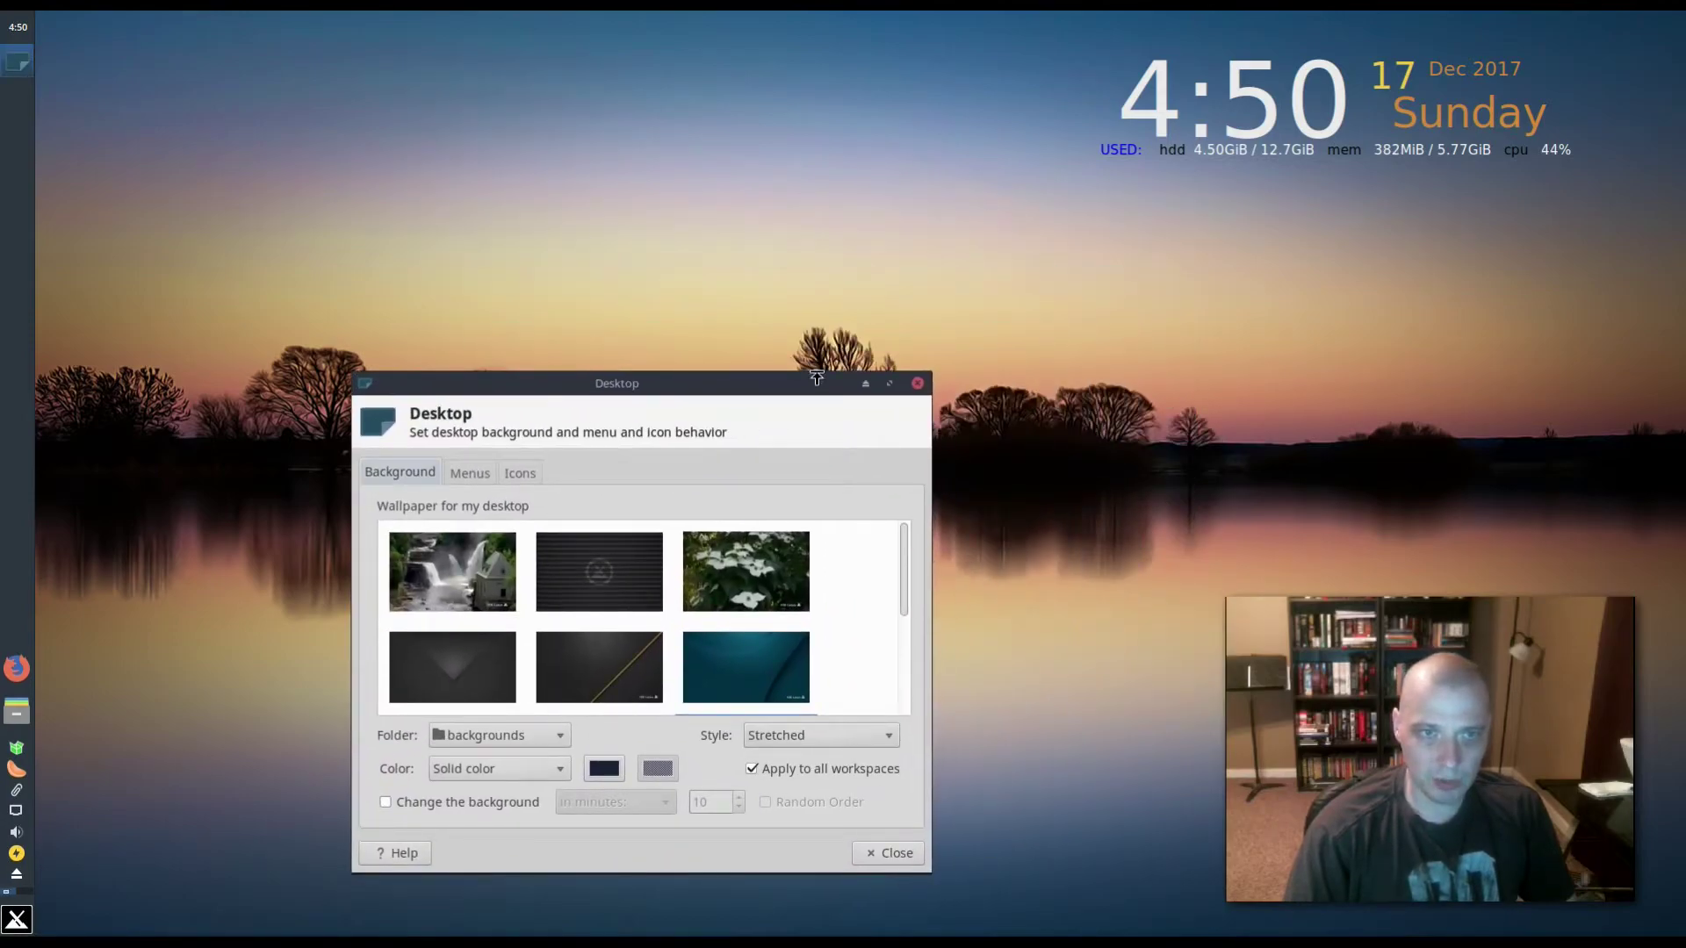
left_click_drag(815, 374, 815, 145)
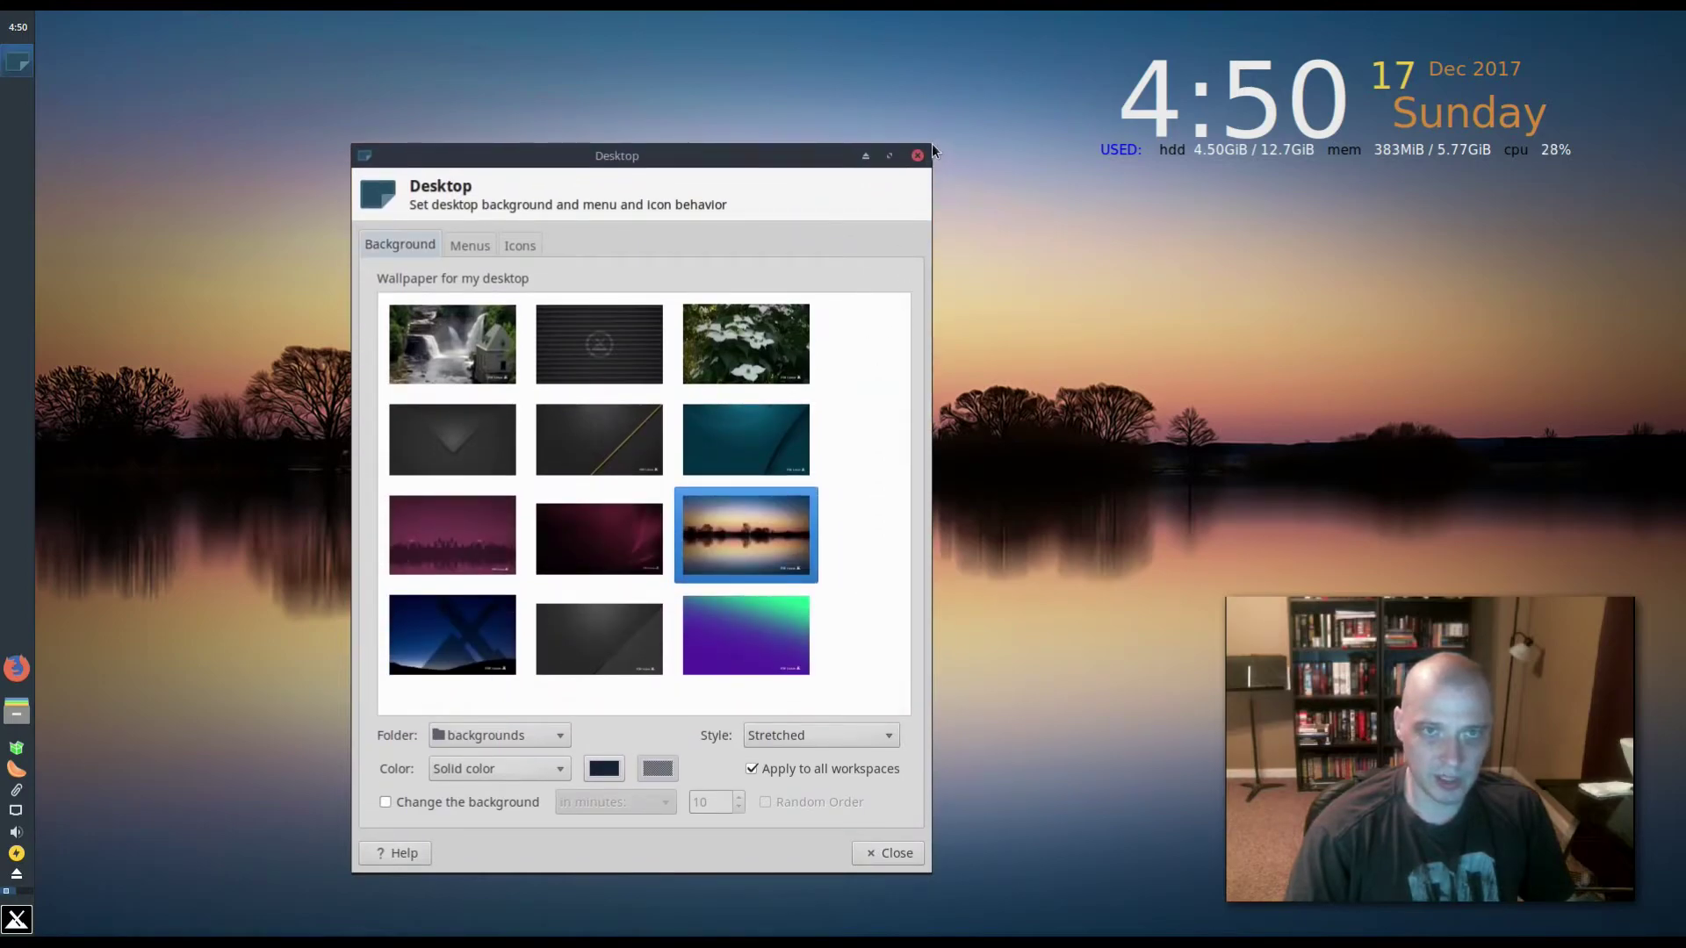
left_click_drag(930, 145, 1146, 121)
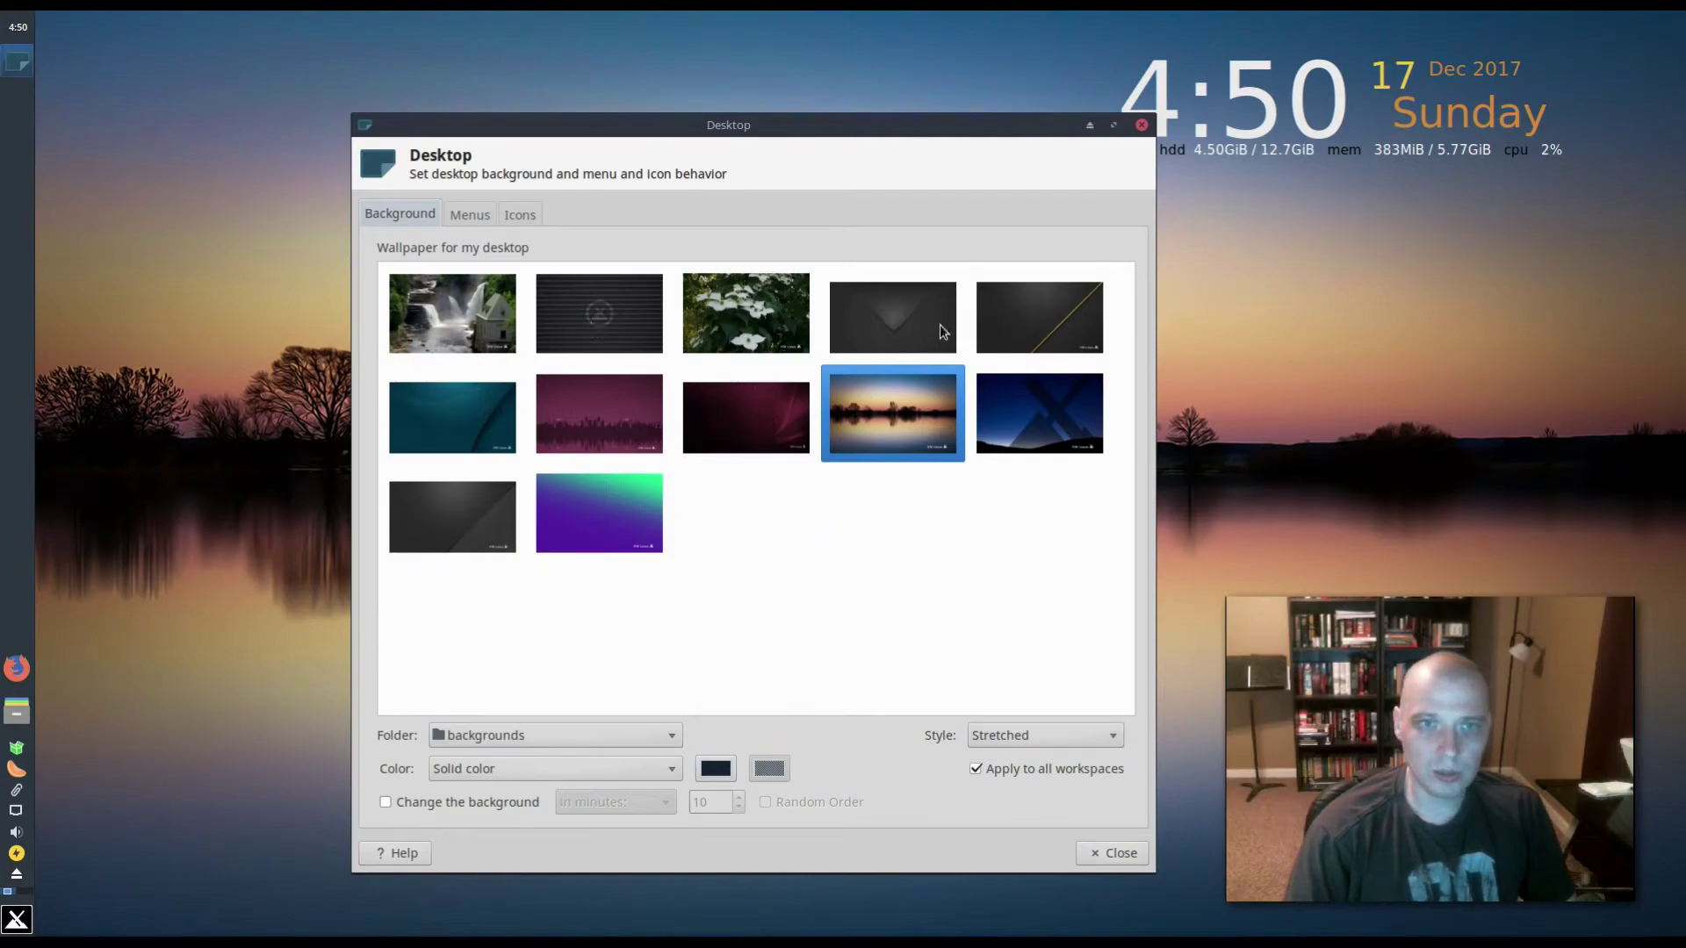
left_click(1141, 125)
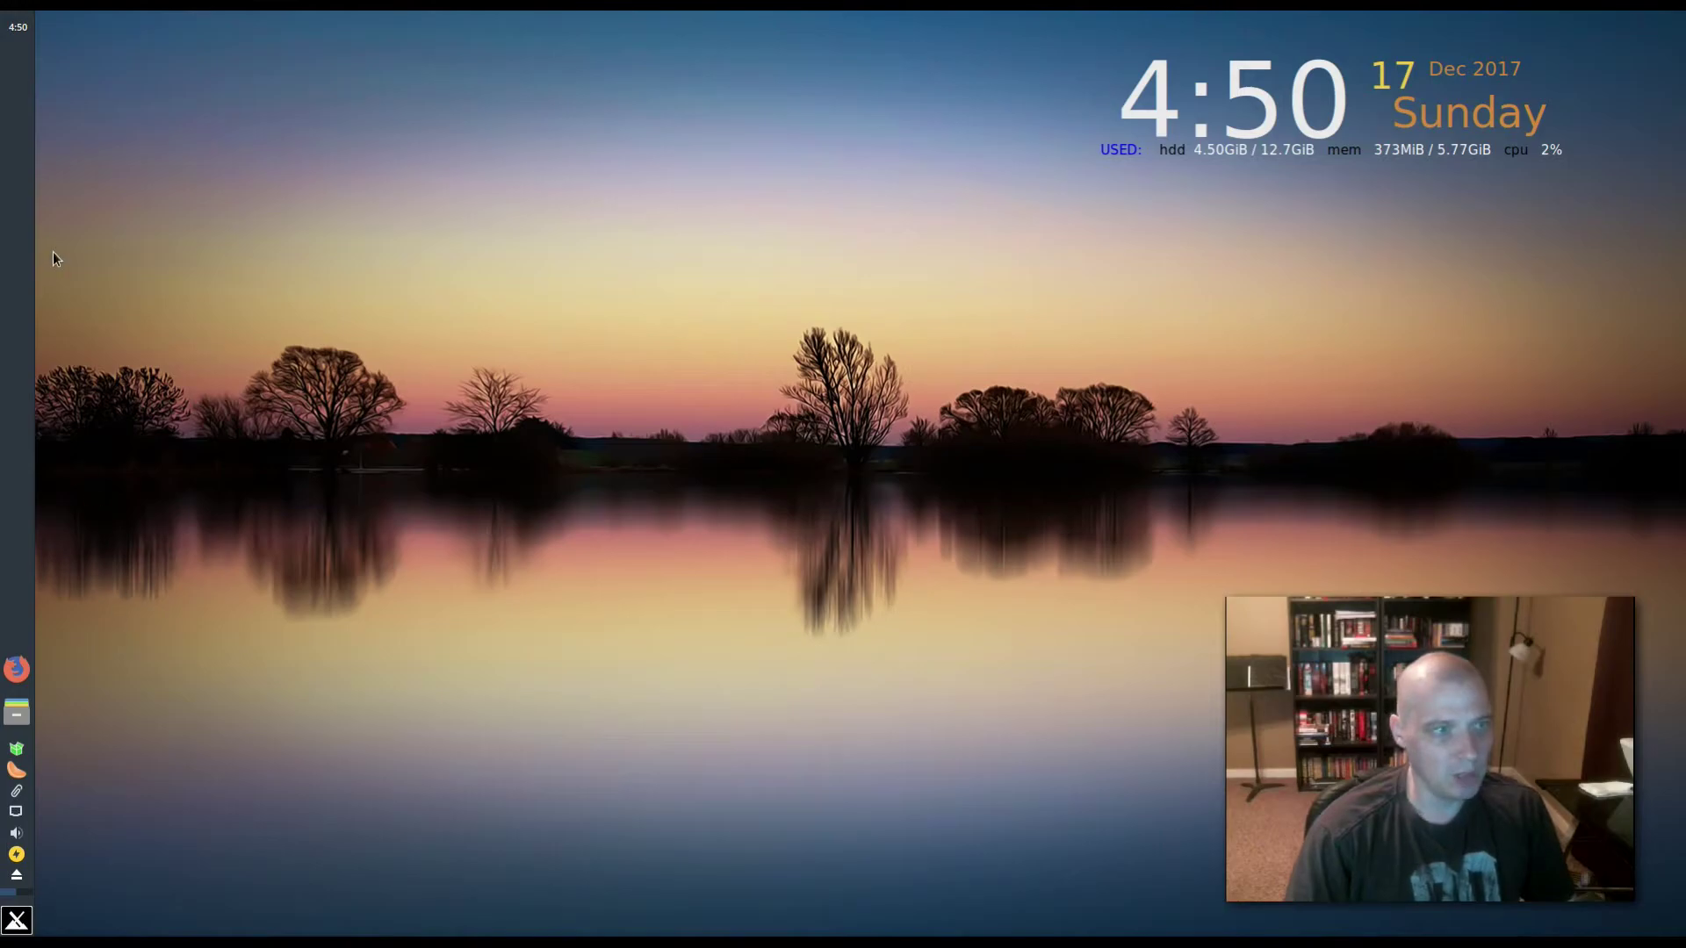
- Open and close the Whisker menu twice, then show and hide the clock calendar
left_click(17, 920)
left_click(18, 920)
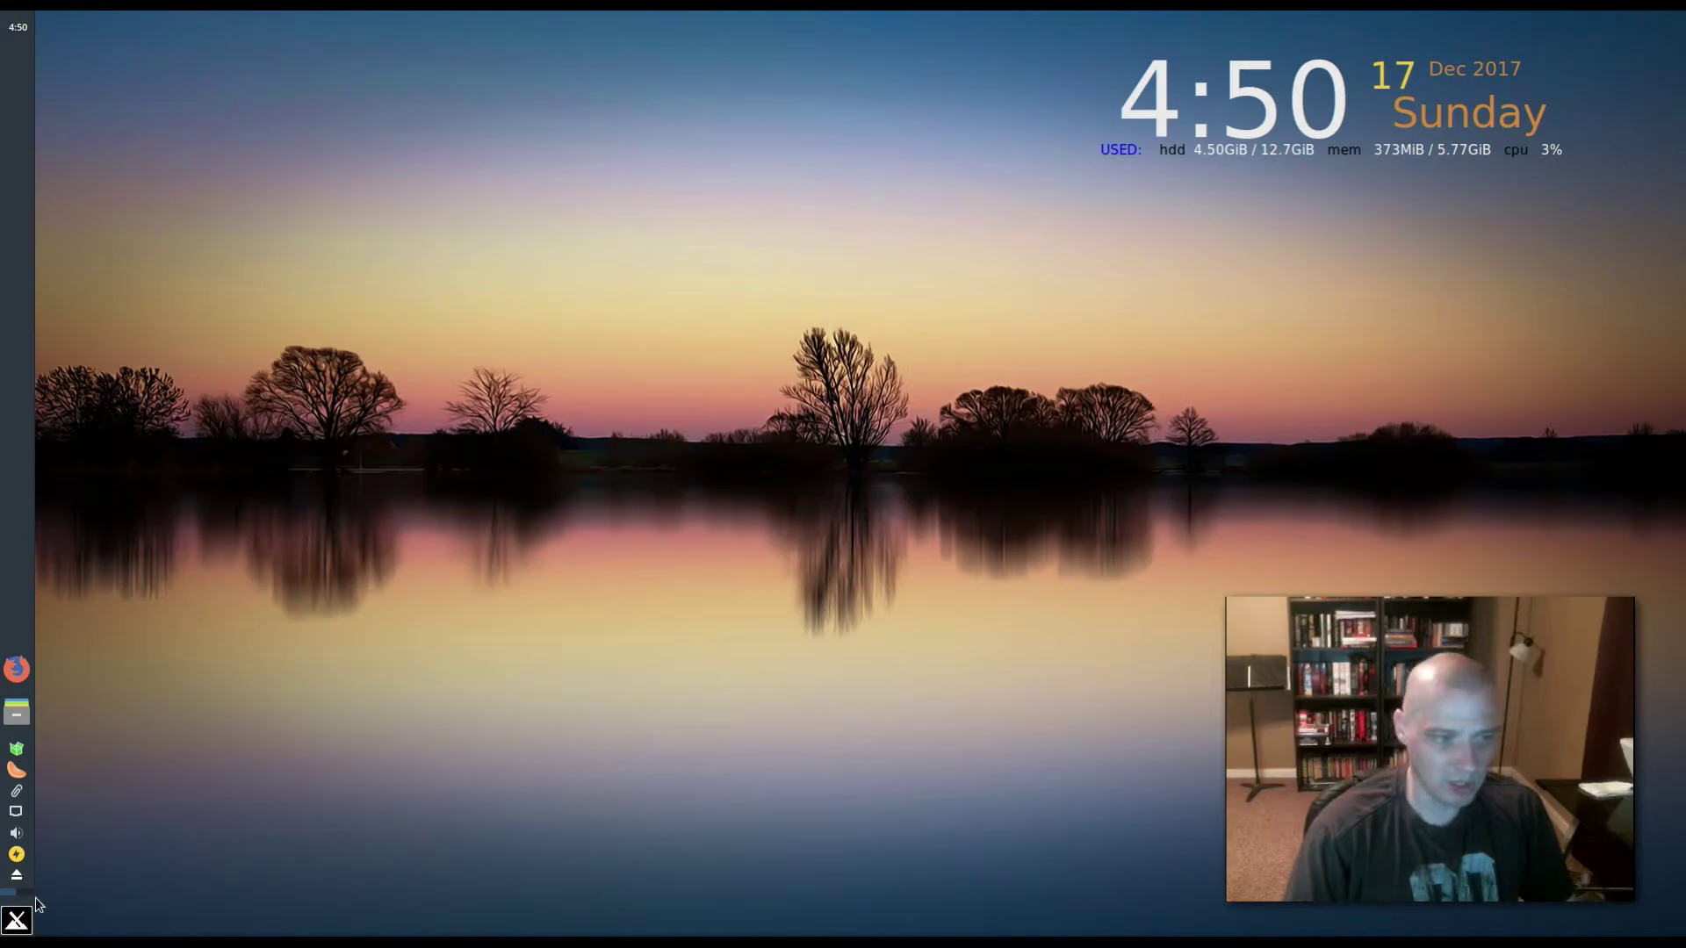
left_click(17, 924)
left_click(17, 923)
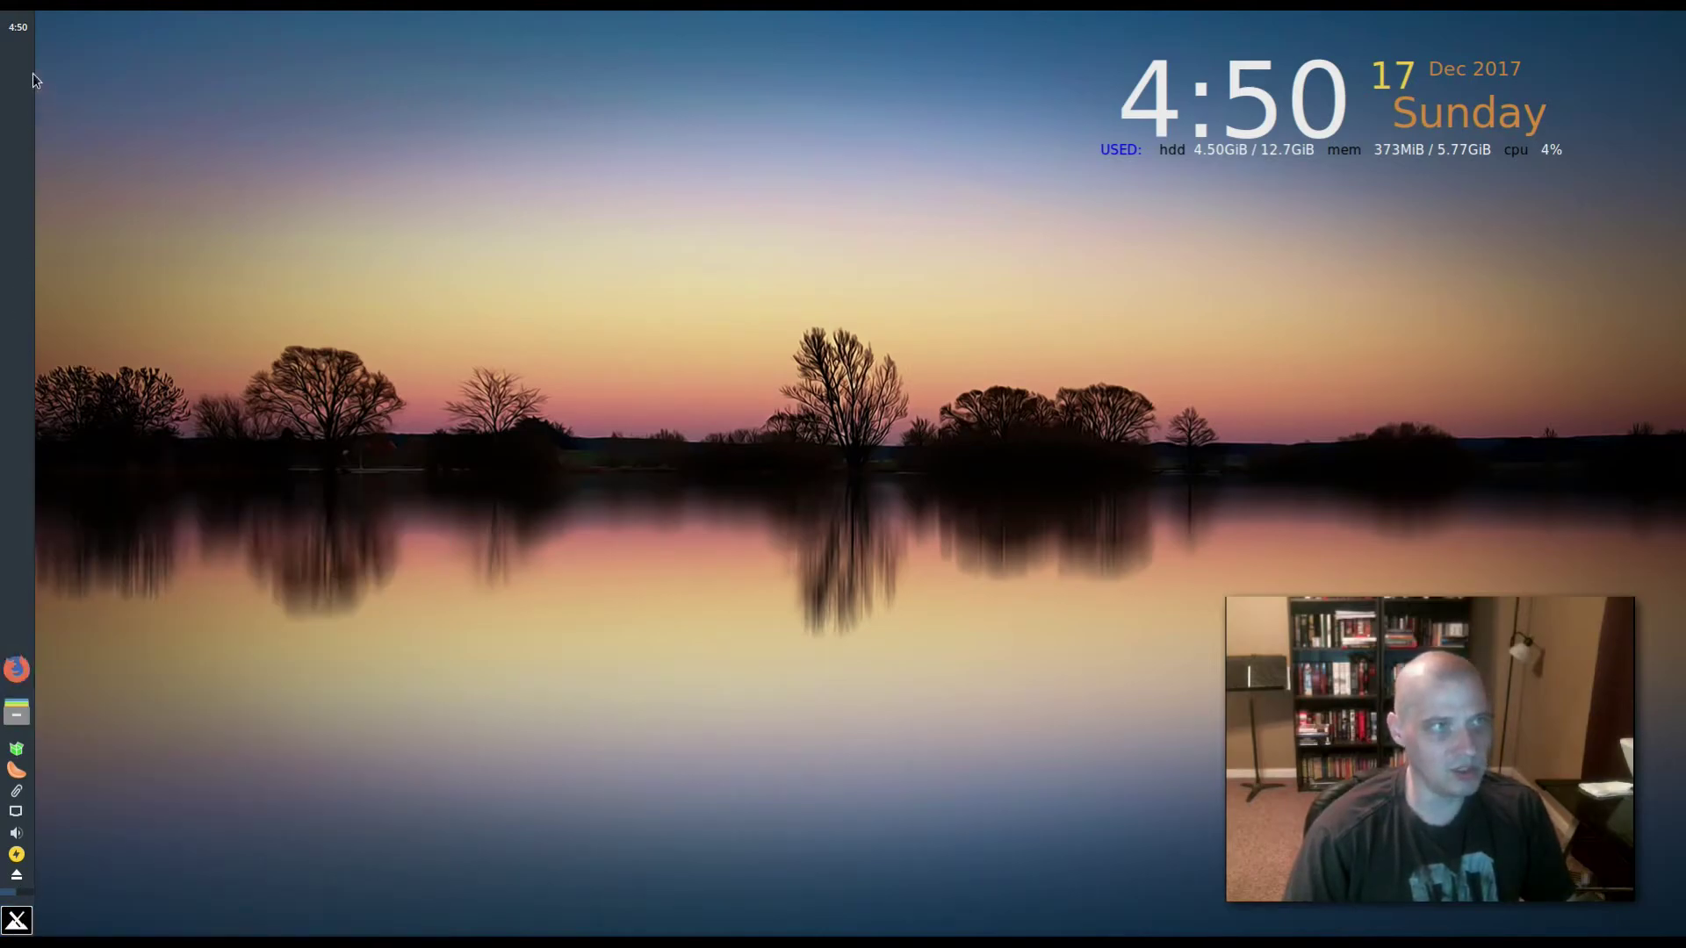
left_click(29, 30)
left_click(29, 30)
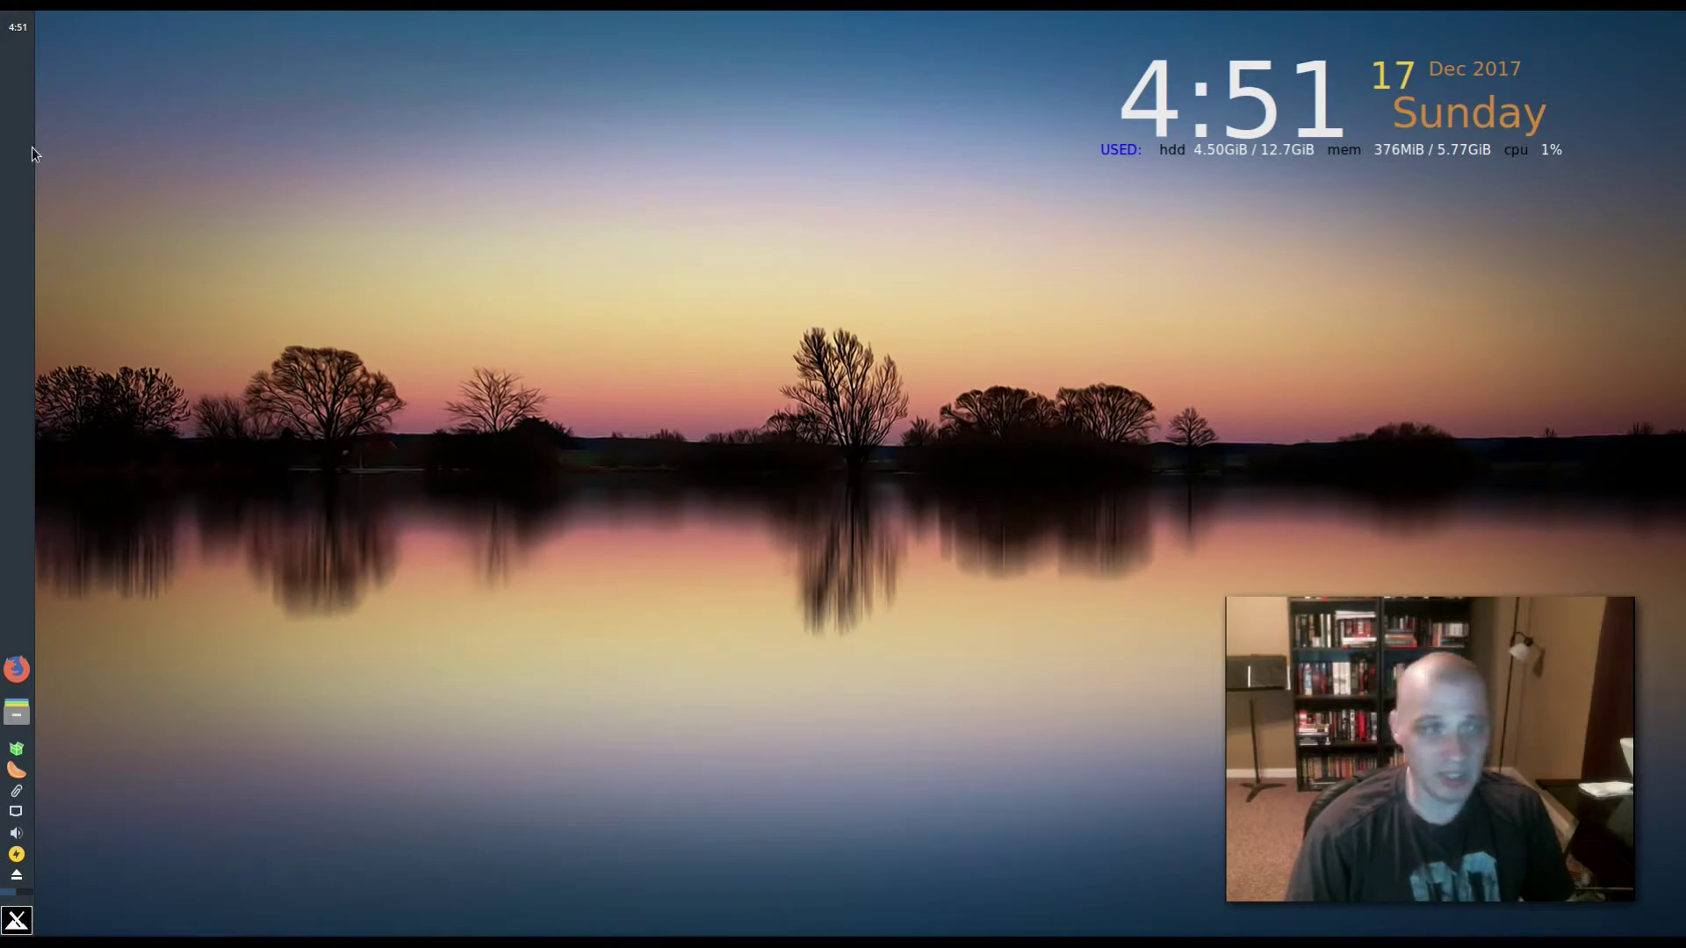
- Choose Move from the left panel's context menu to relocate the panel
right_click(25, 264)
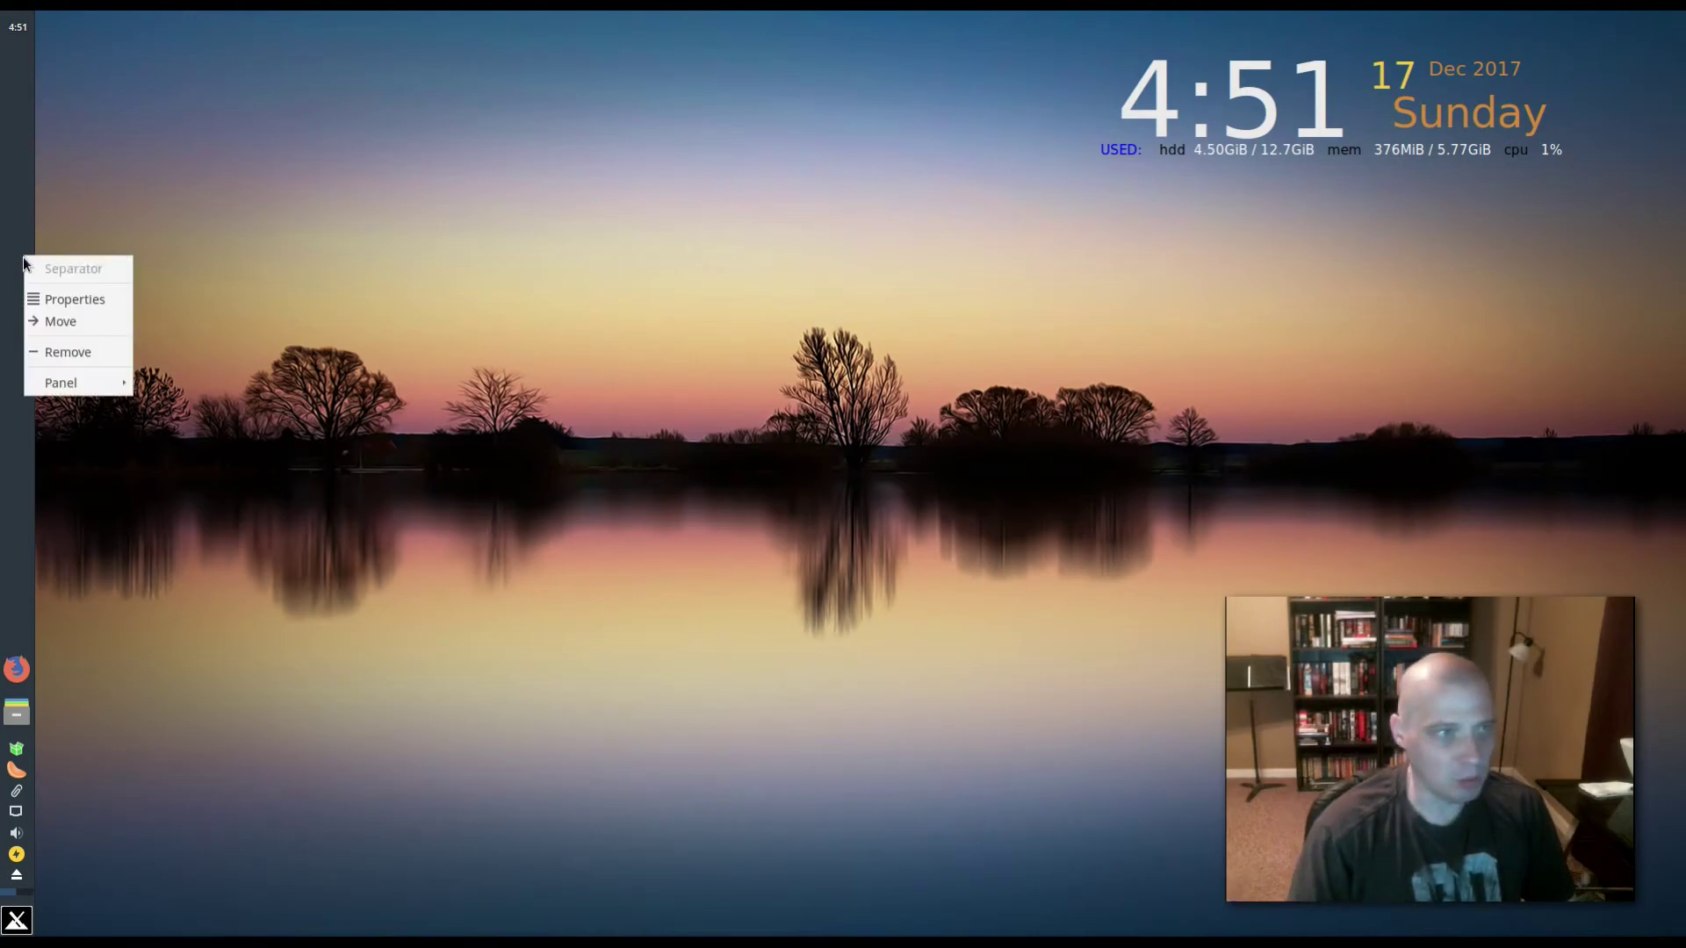
left_click(79, 321)
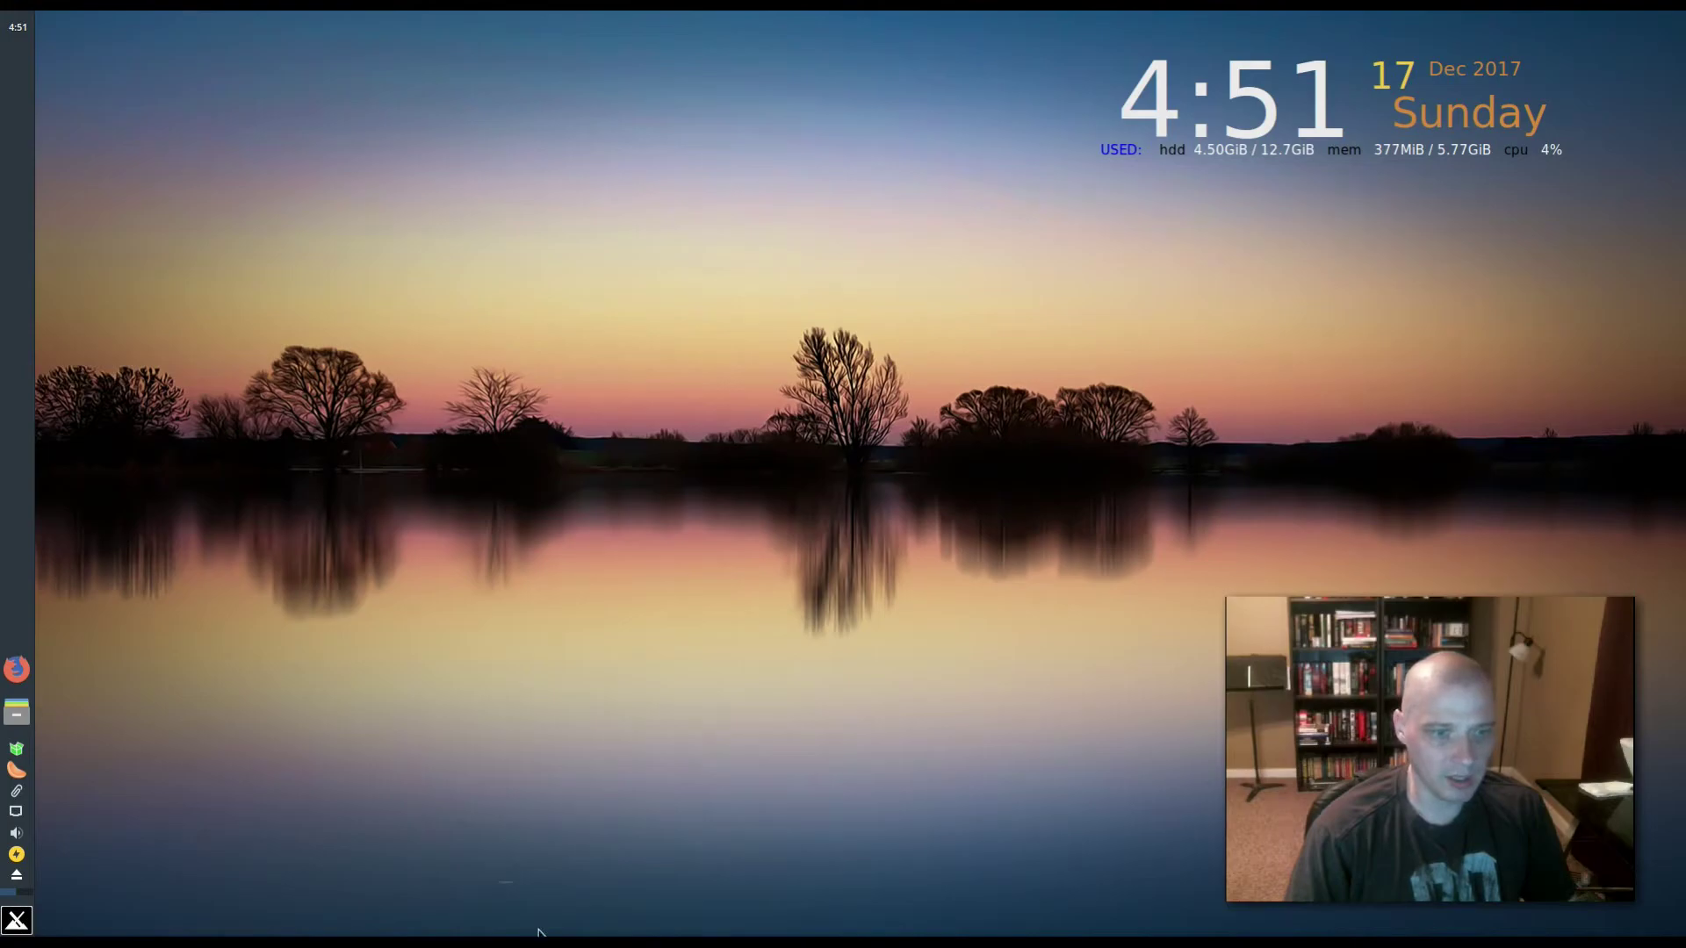
right_click(25, 207)
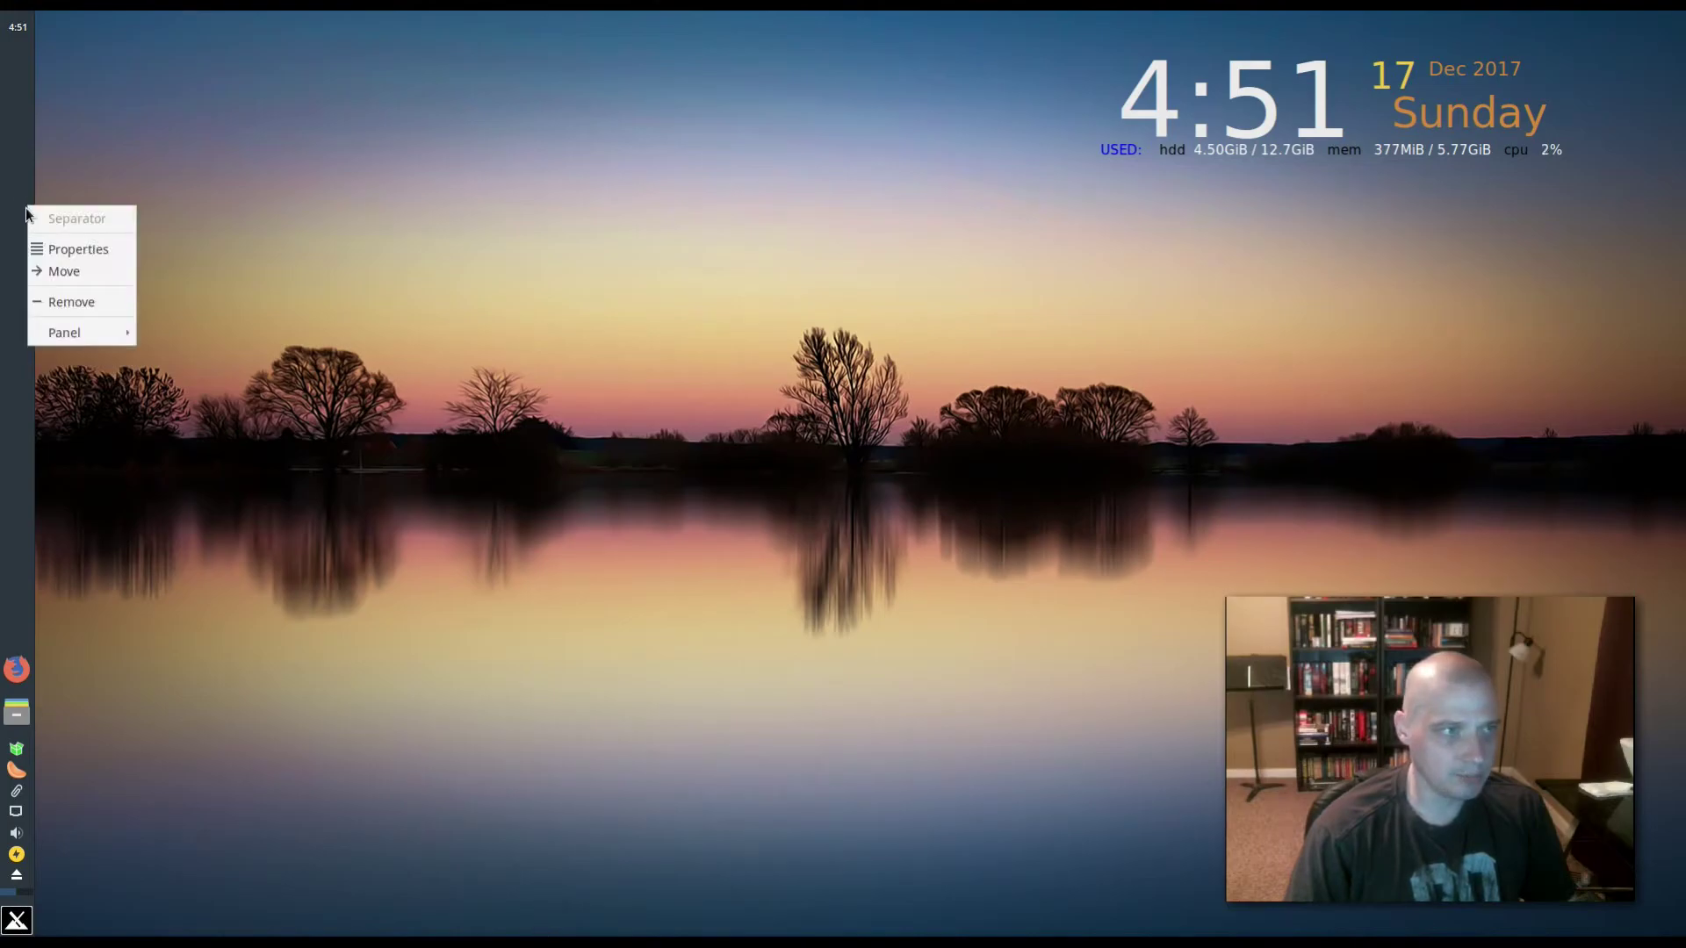
left_click(77, 271)
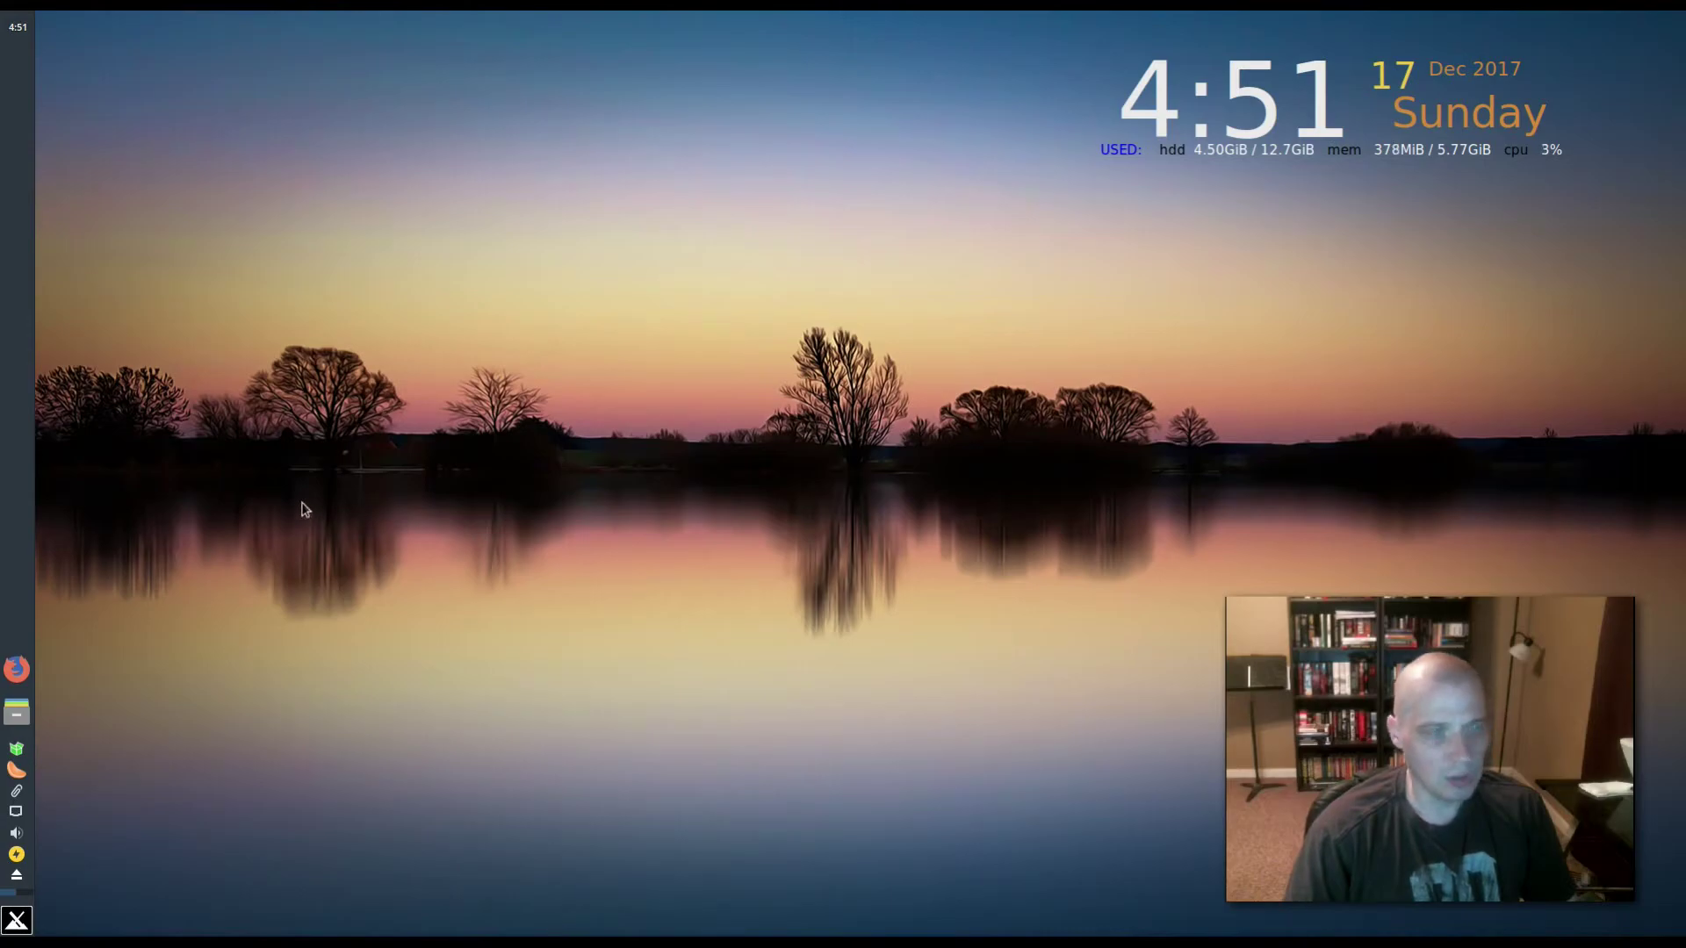
right_click(16, 331)
left_click(50, 394)
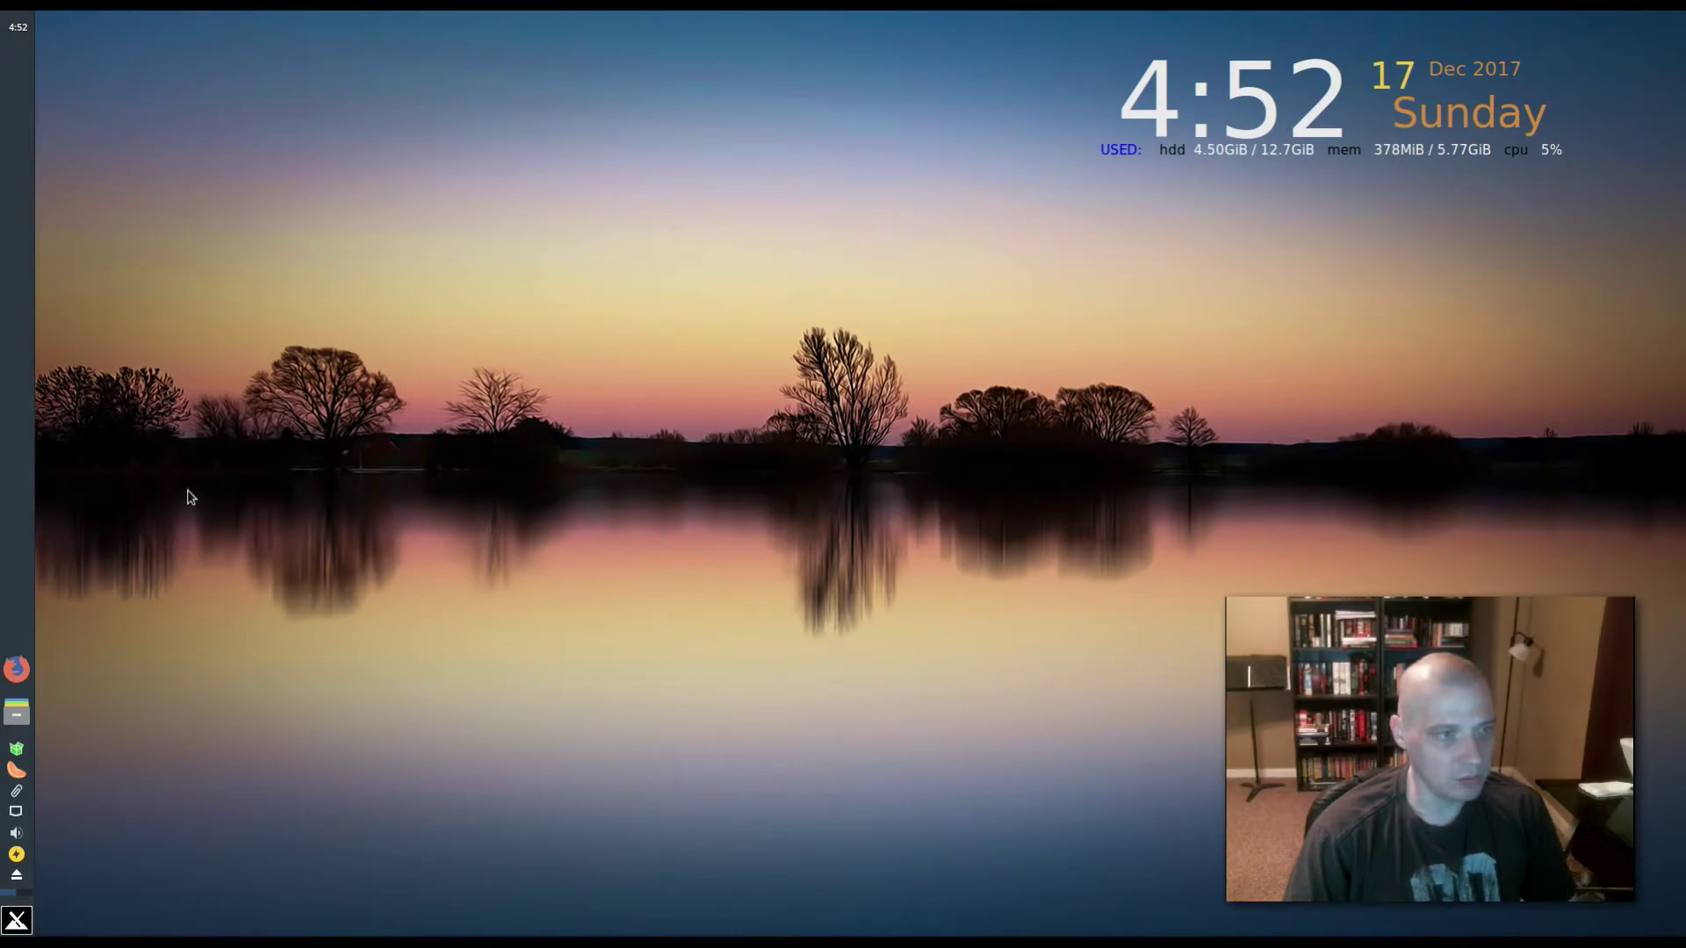
- Open Panel > Panel Preferences and look over its Appearance and Items tabs
right_click(17, 403)
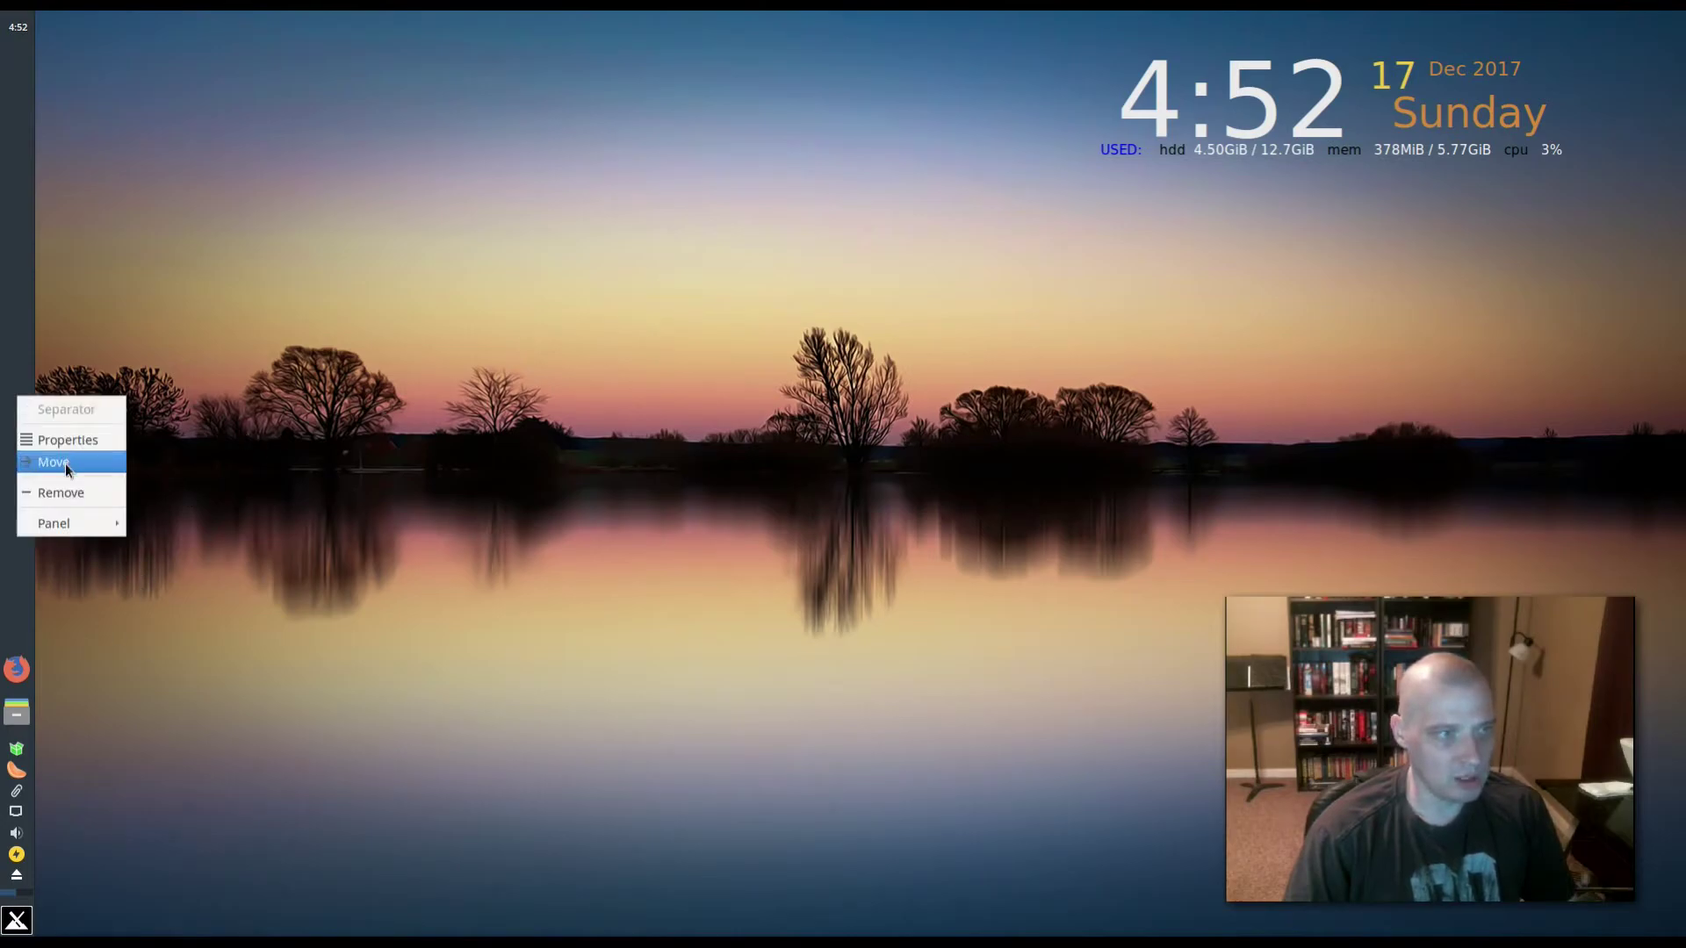
mouse_move(75, 533)
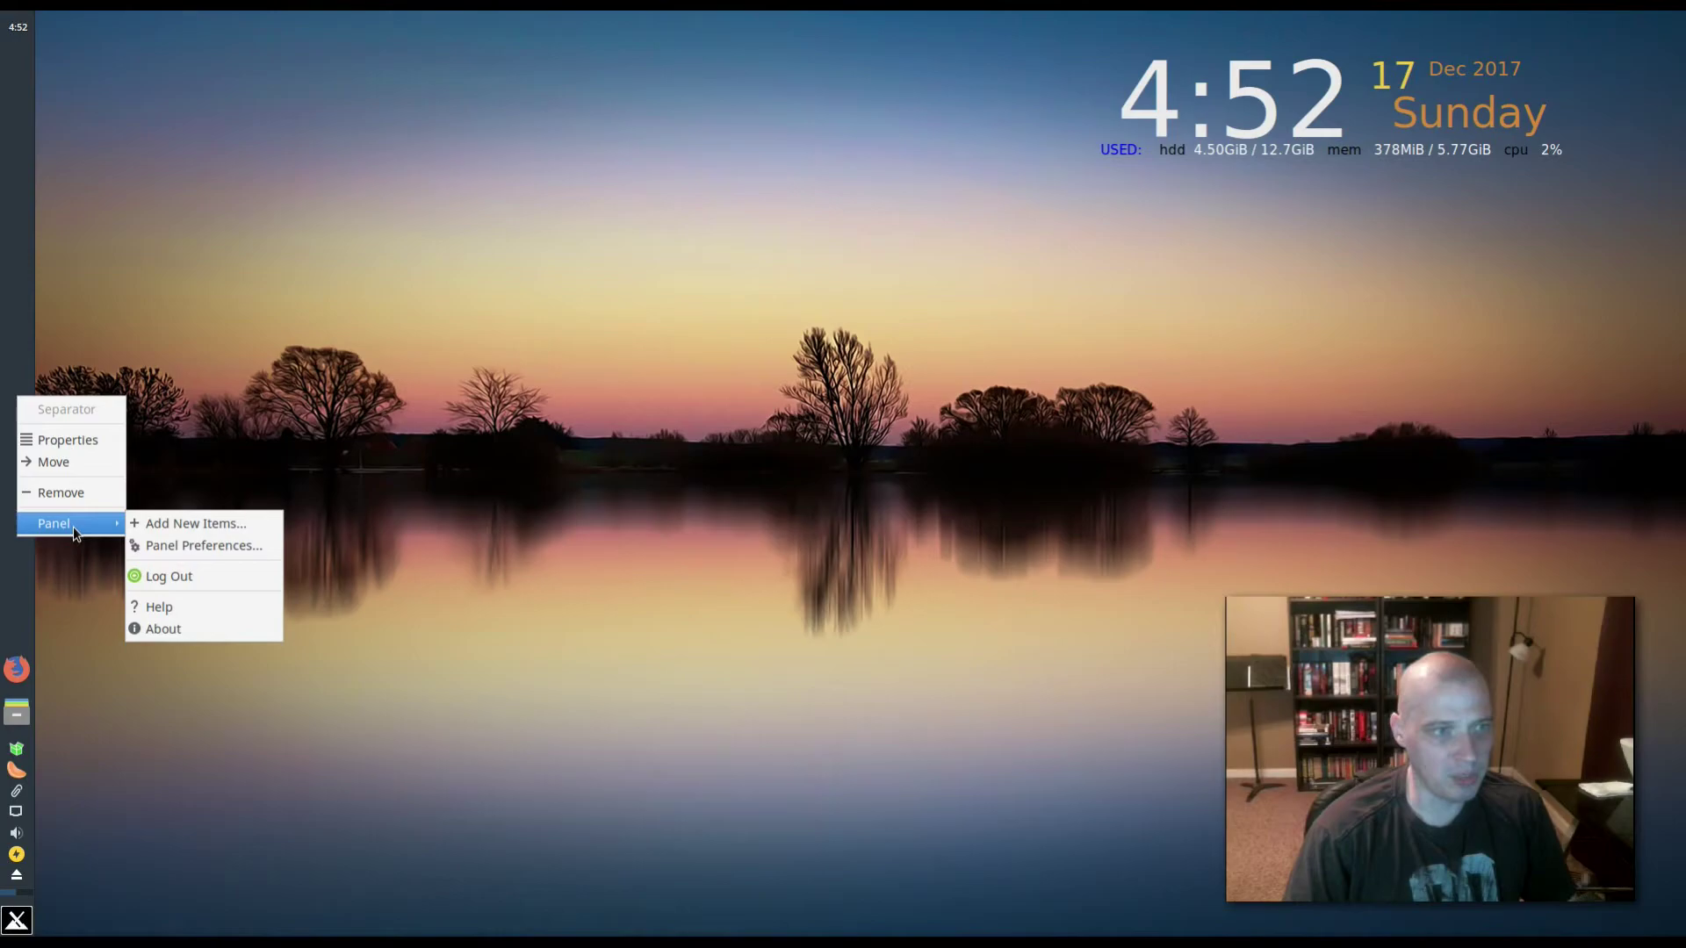
left_click(249, 552)
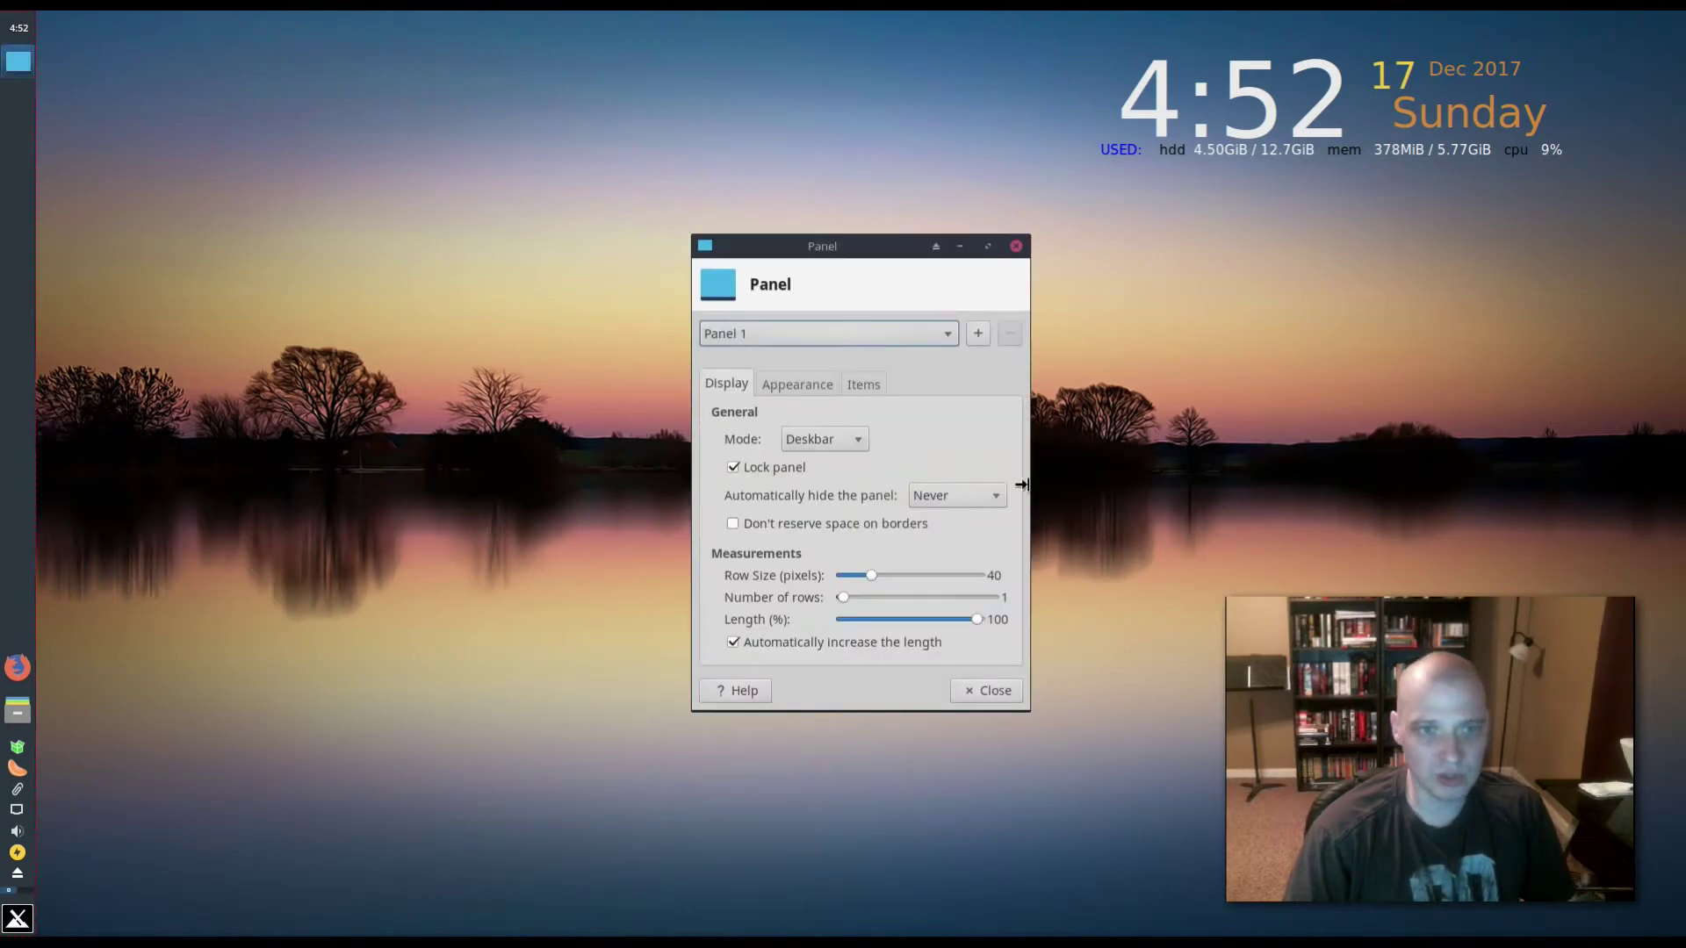
left_click_drag(873, 260, 618, 272)
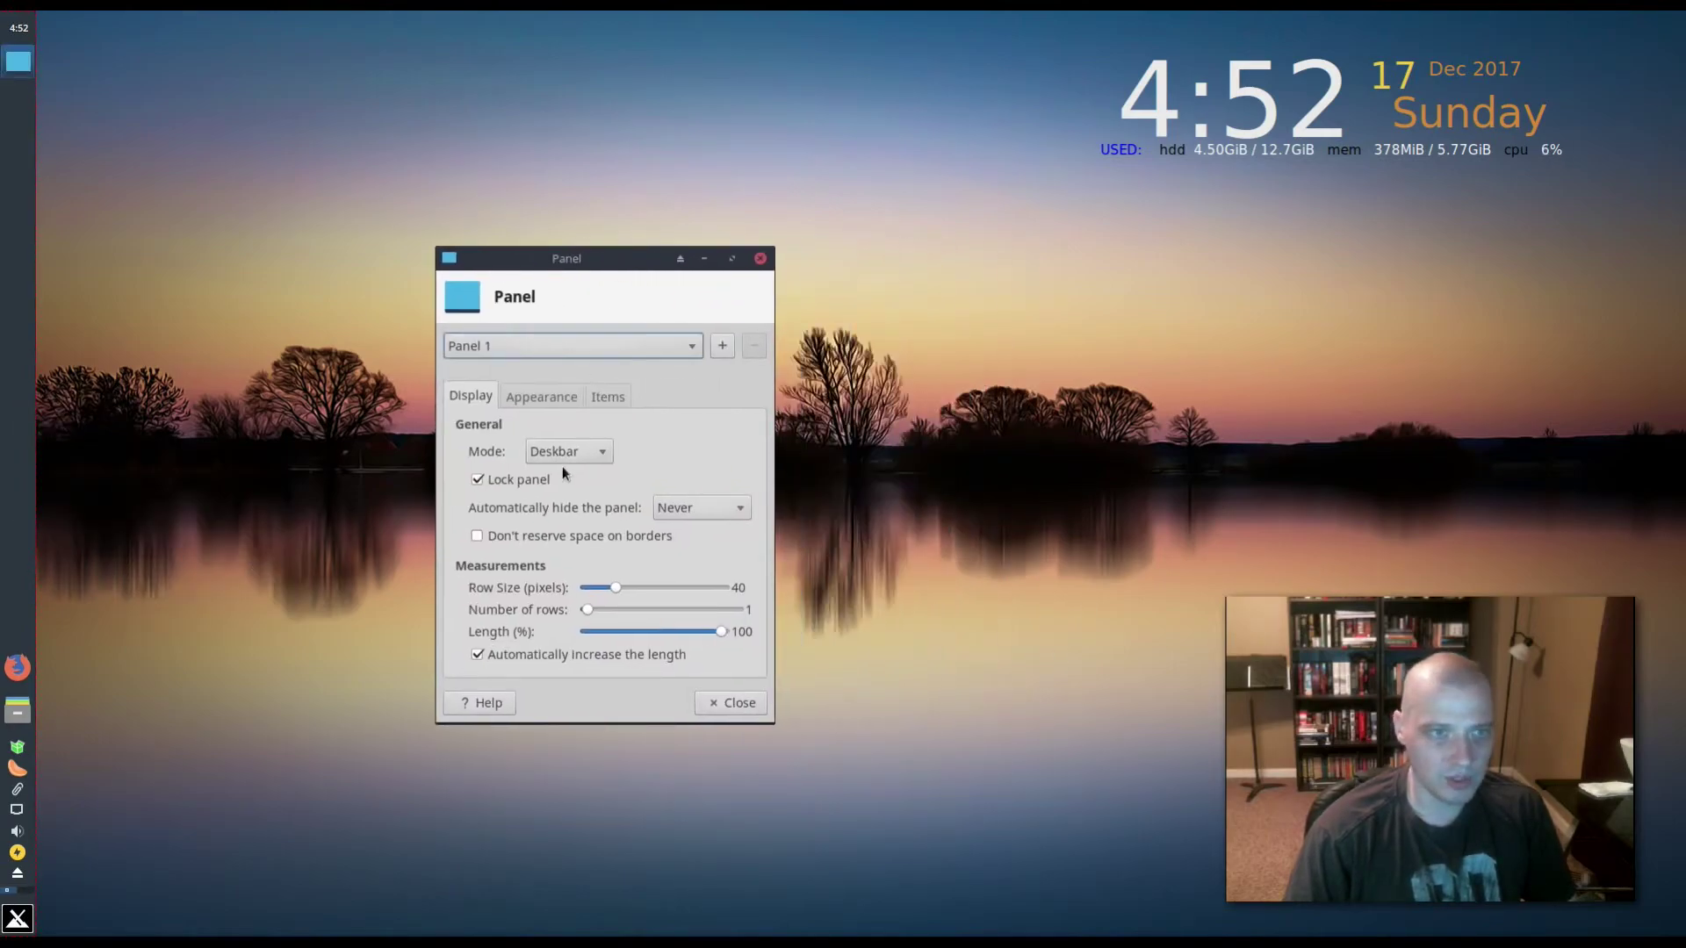
left_click(549, 395)
left_click(602, 398)
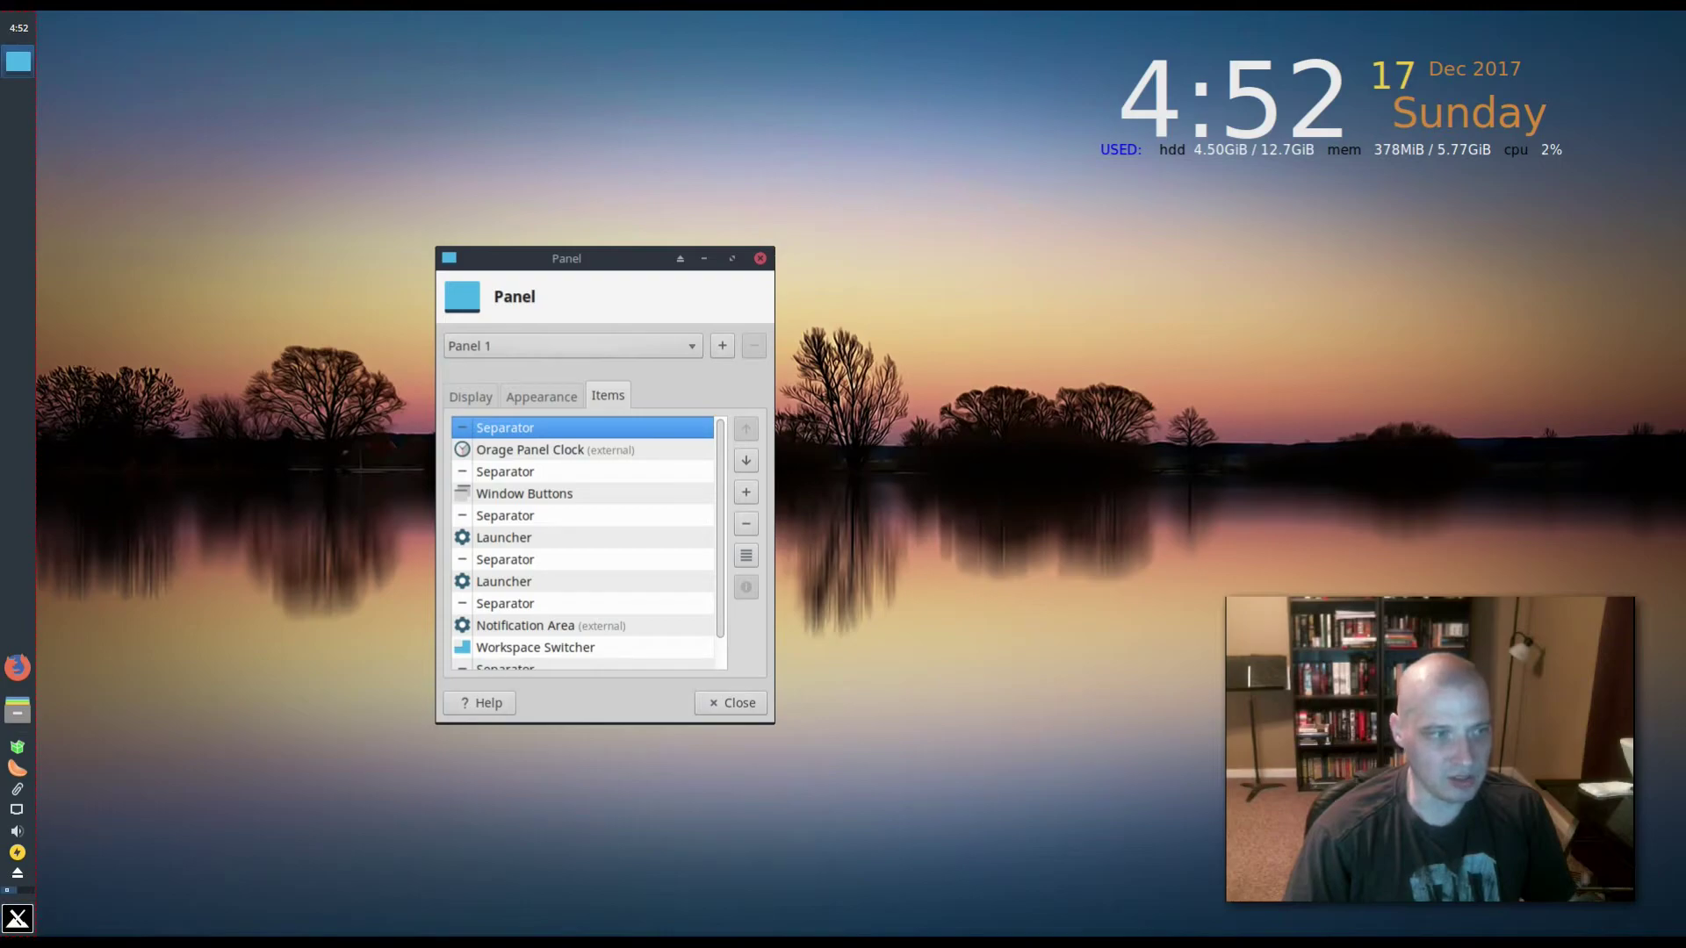
scroll(624, 395, "up", 2)
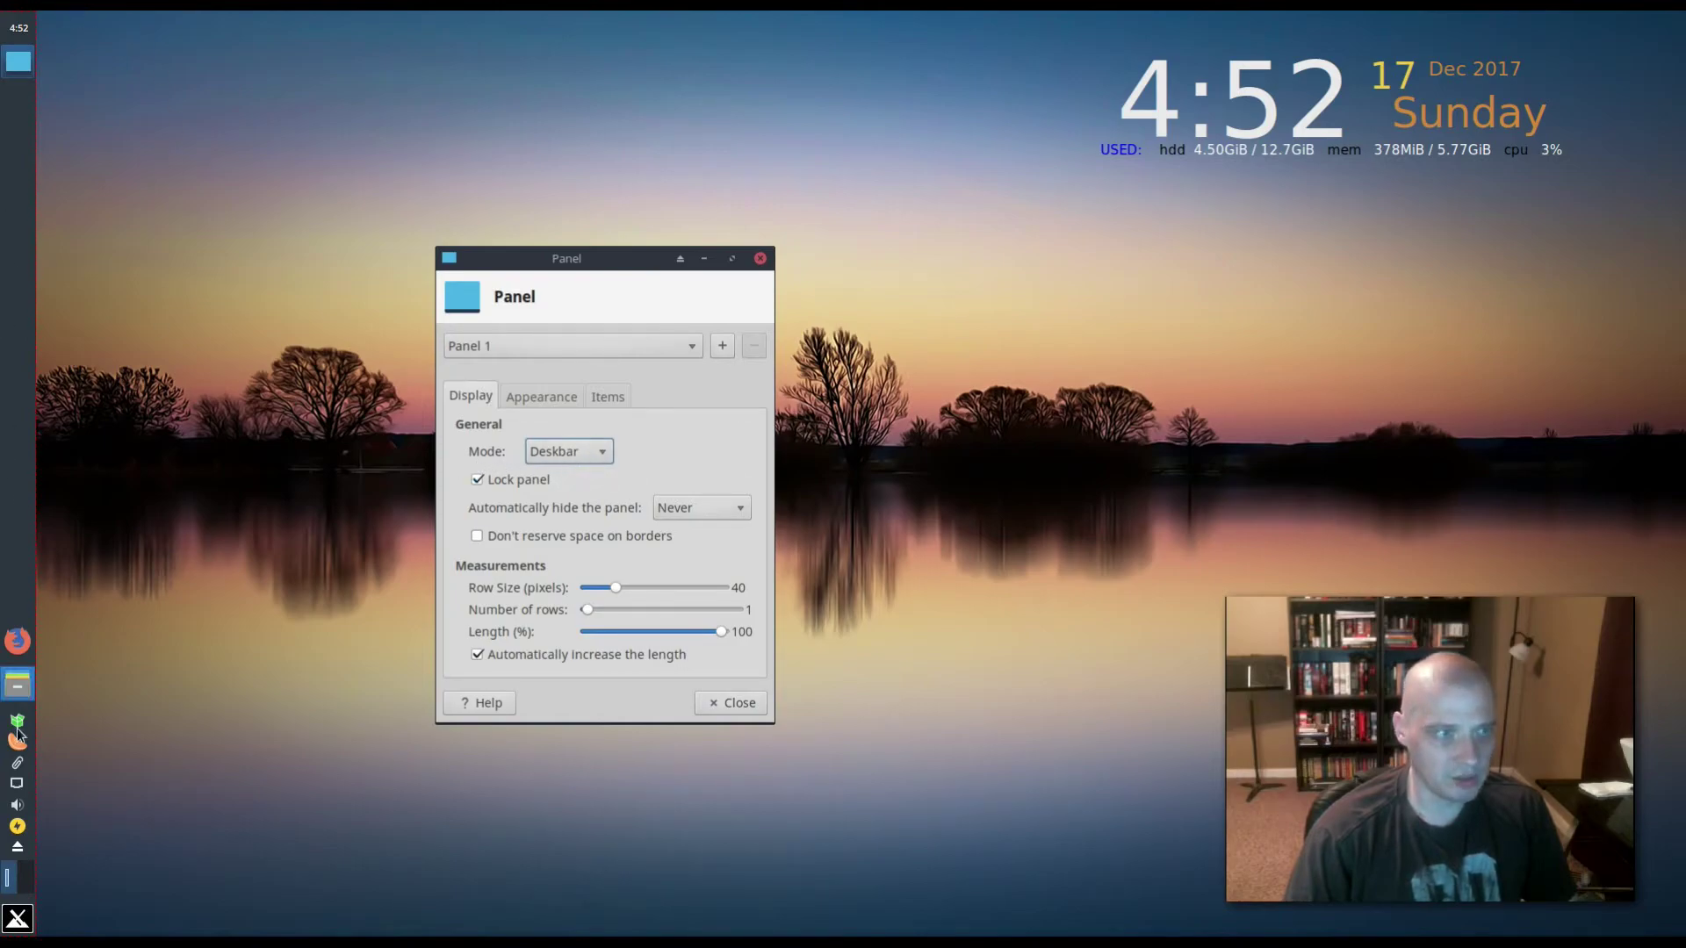
- Set Panel 1's mode to Horizontal (briefly trying Vertical) and close Panel Preferences
left_click(592, 457)
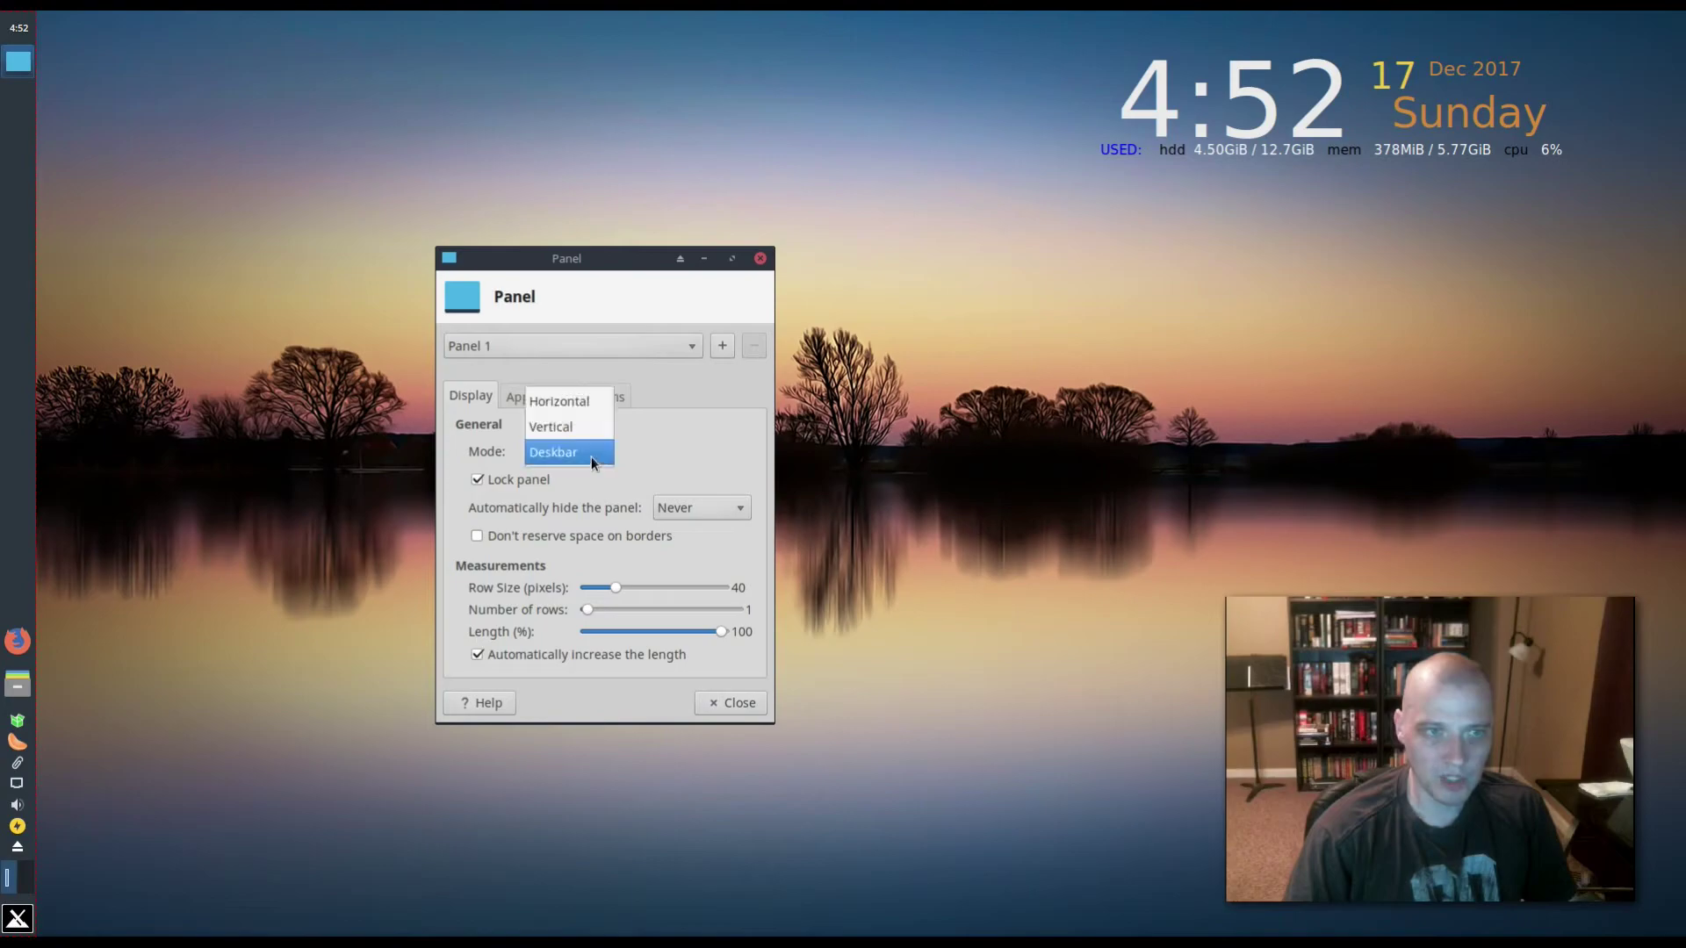
left_click(590, 403)
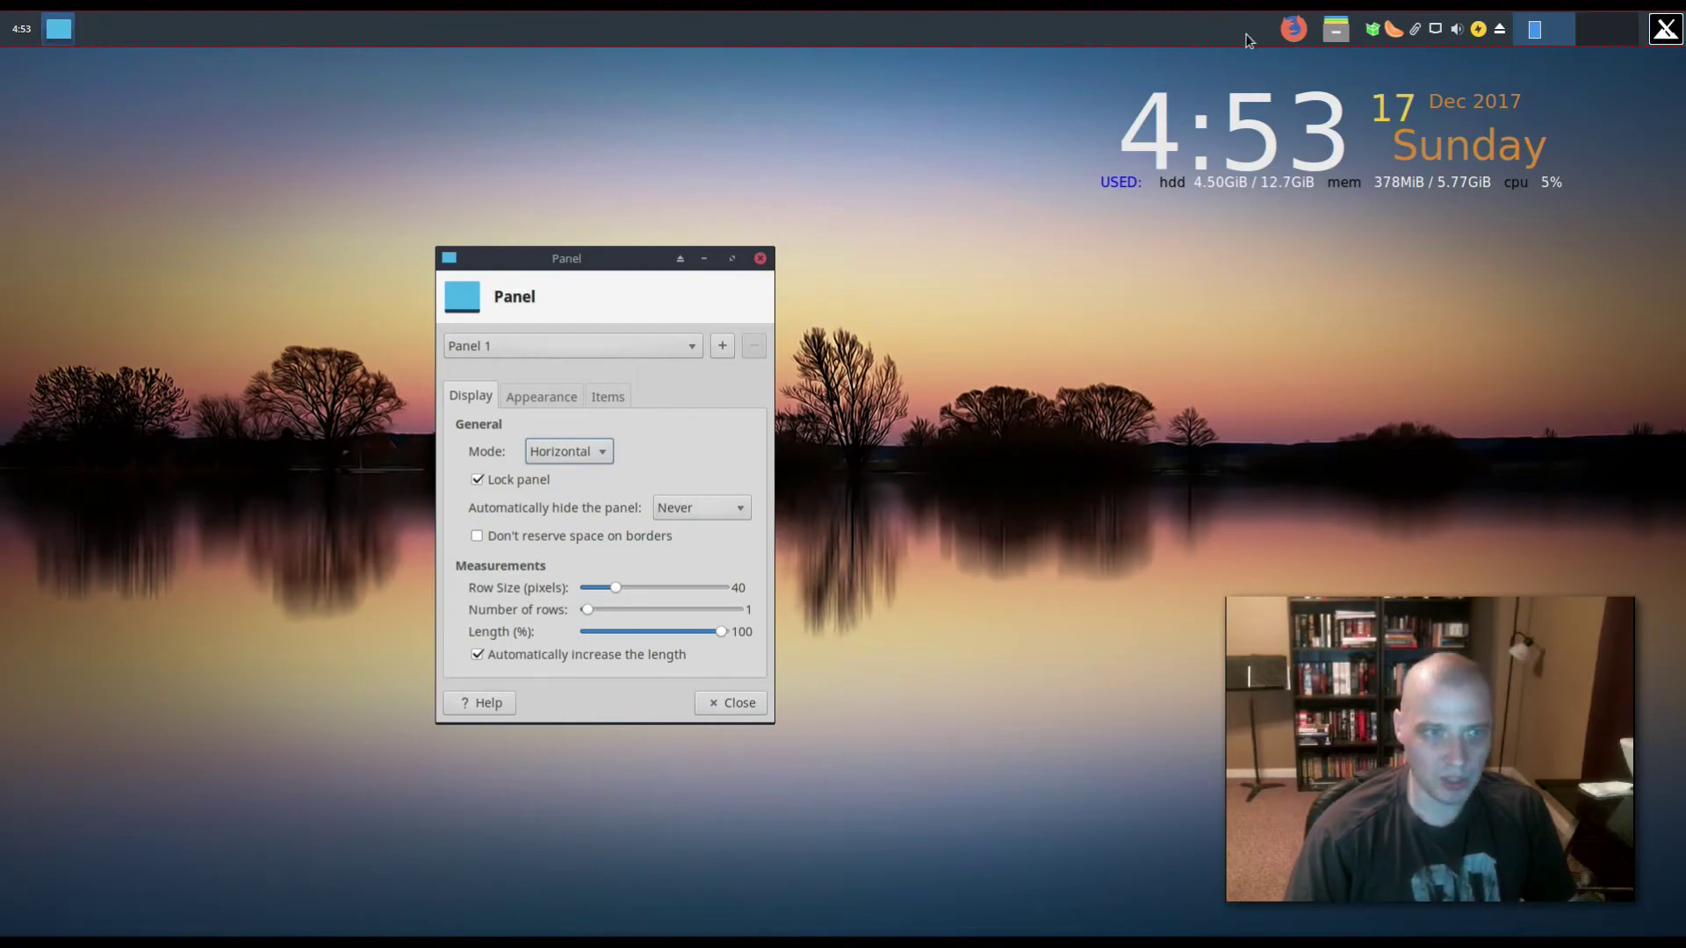
left_click(566, 454)
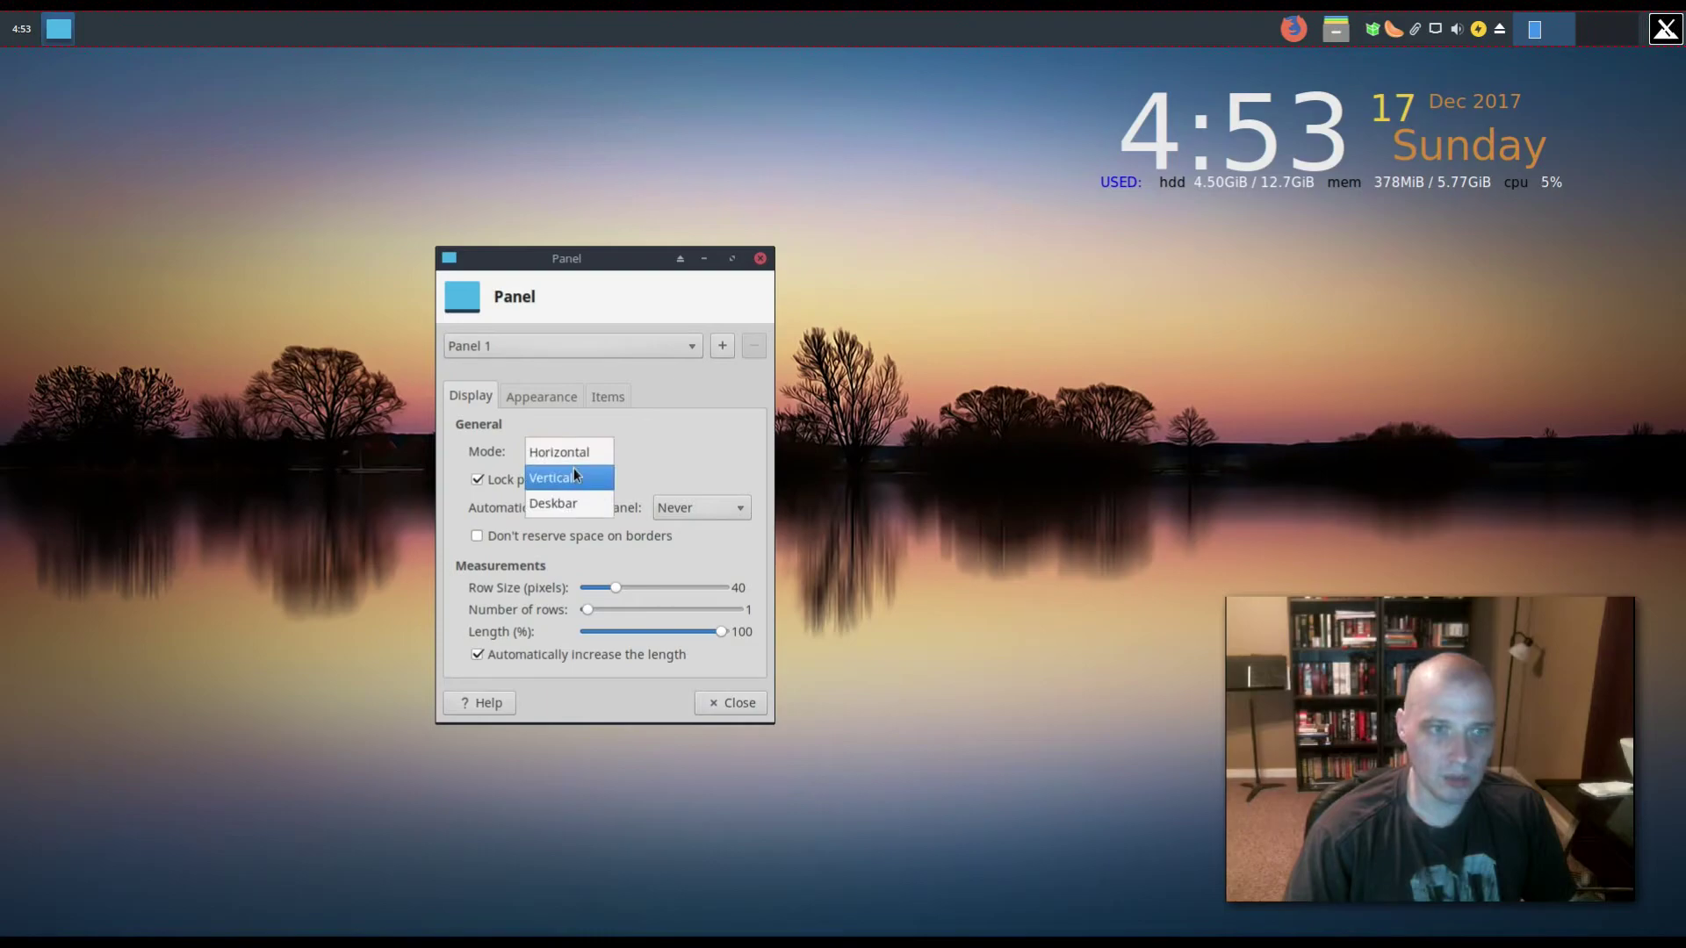
left_click(574, 473)
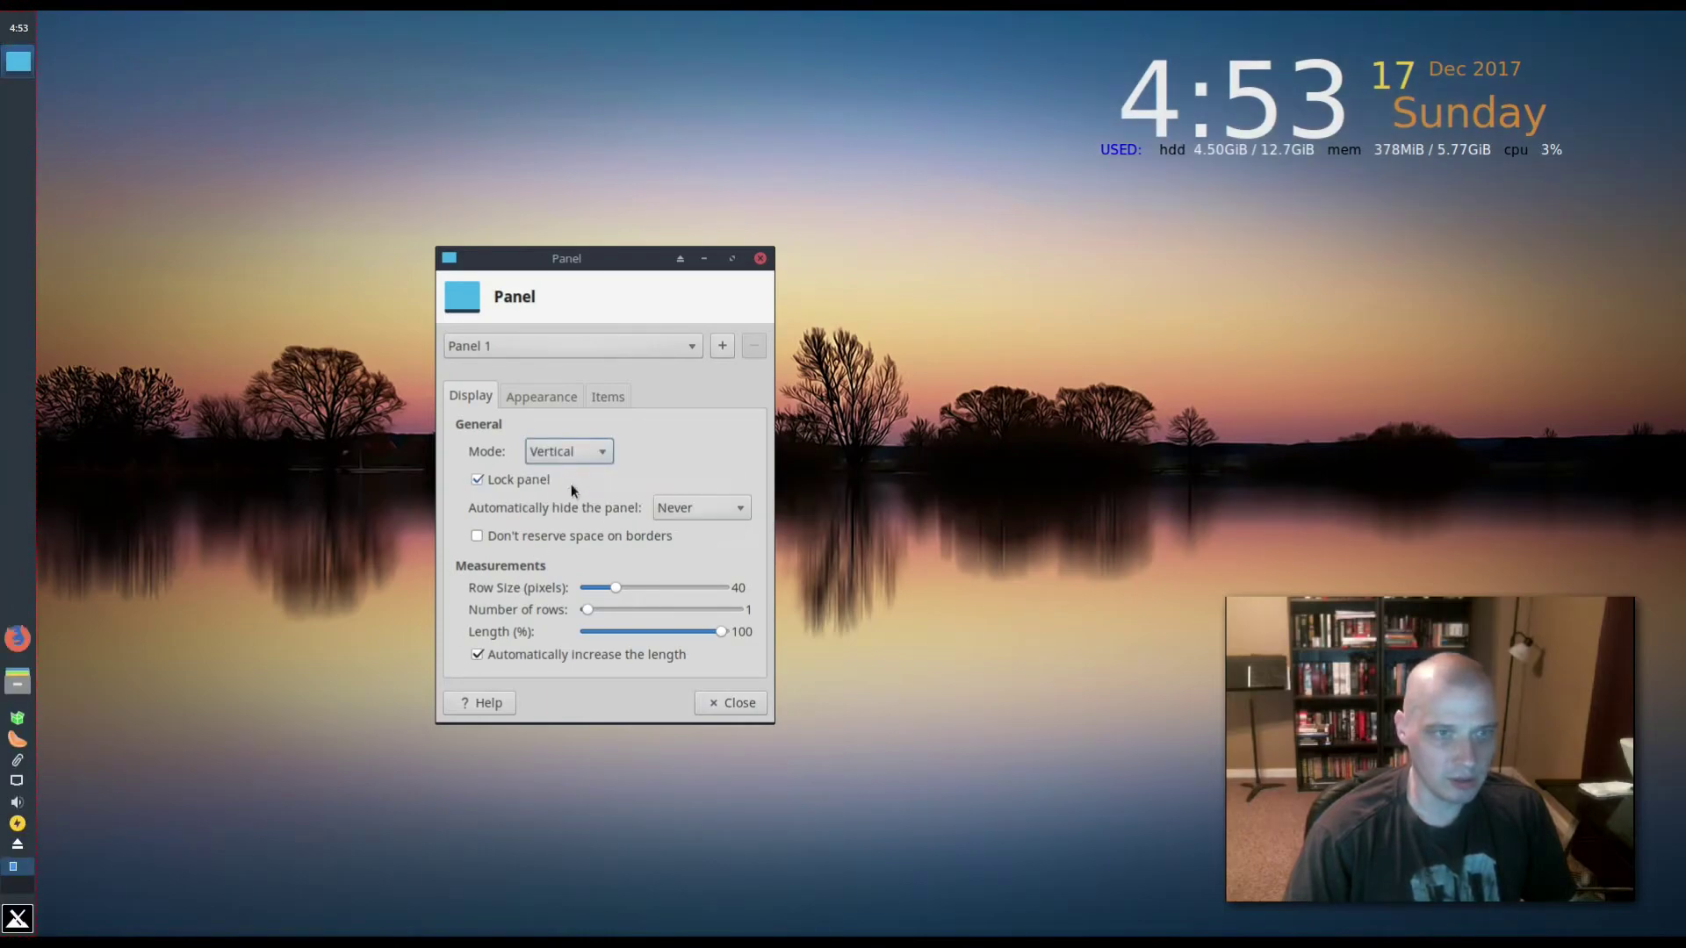
left_click(597, 453)
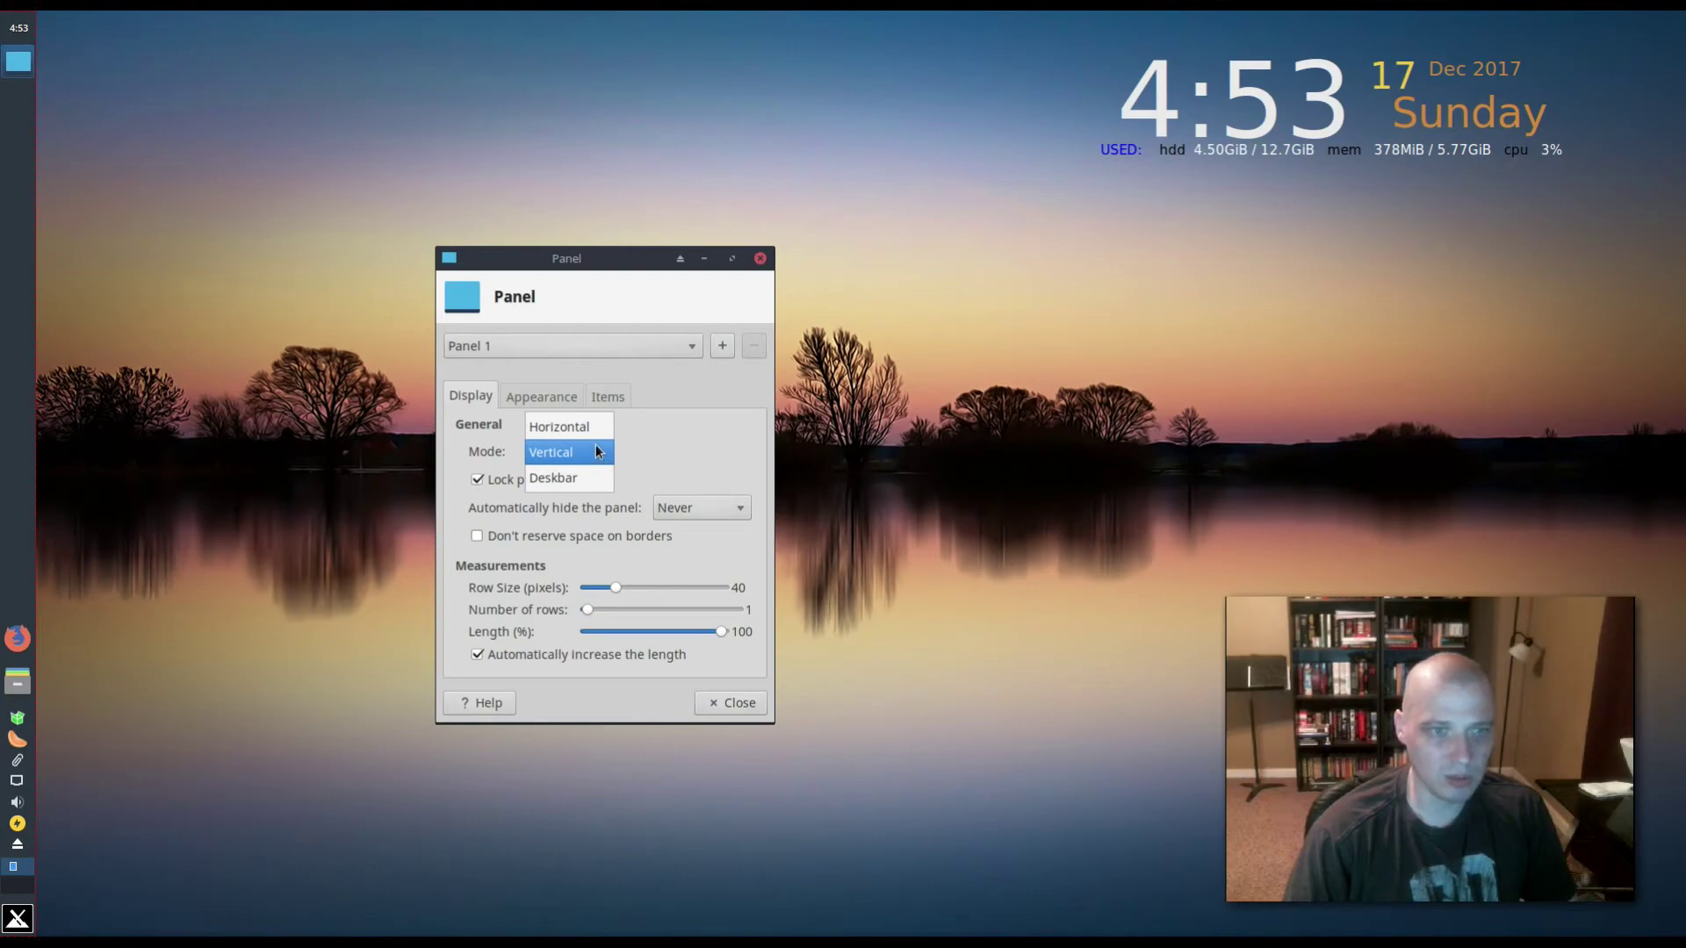
left_click(594, 430)
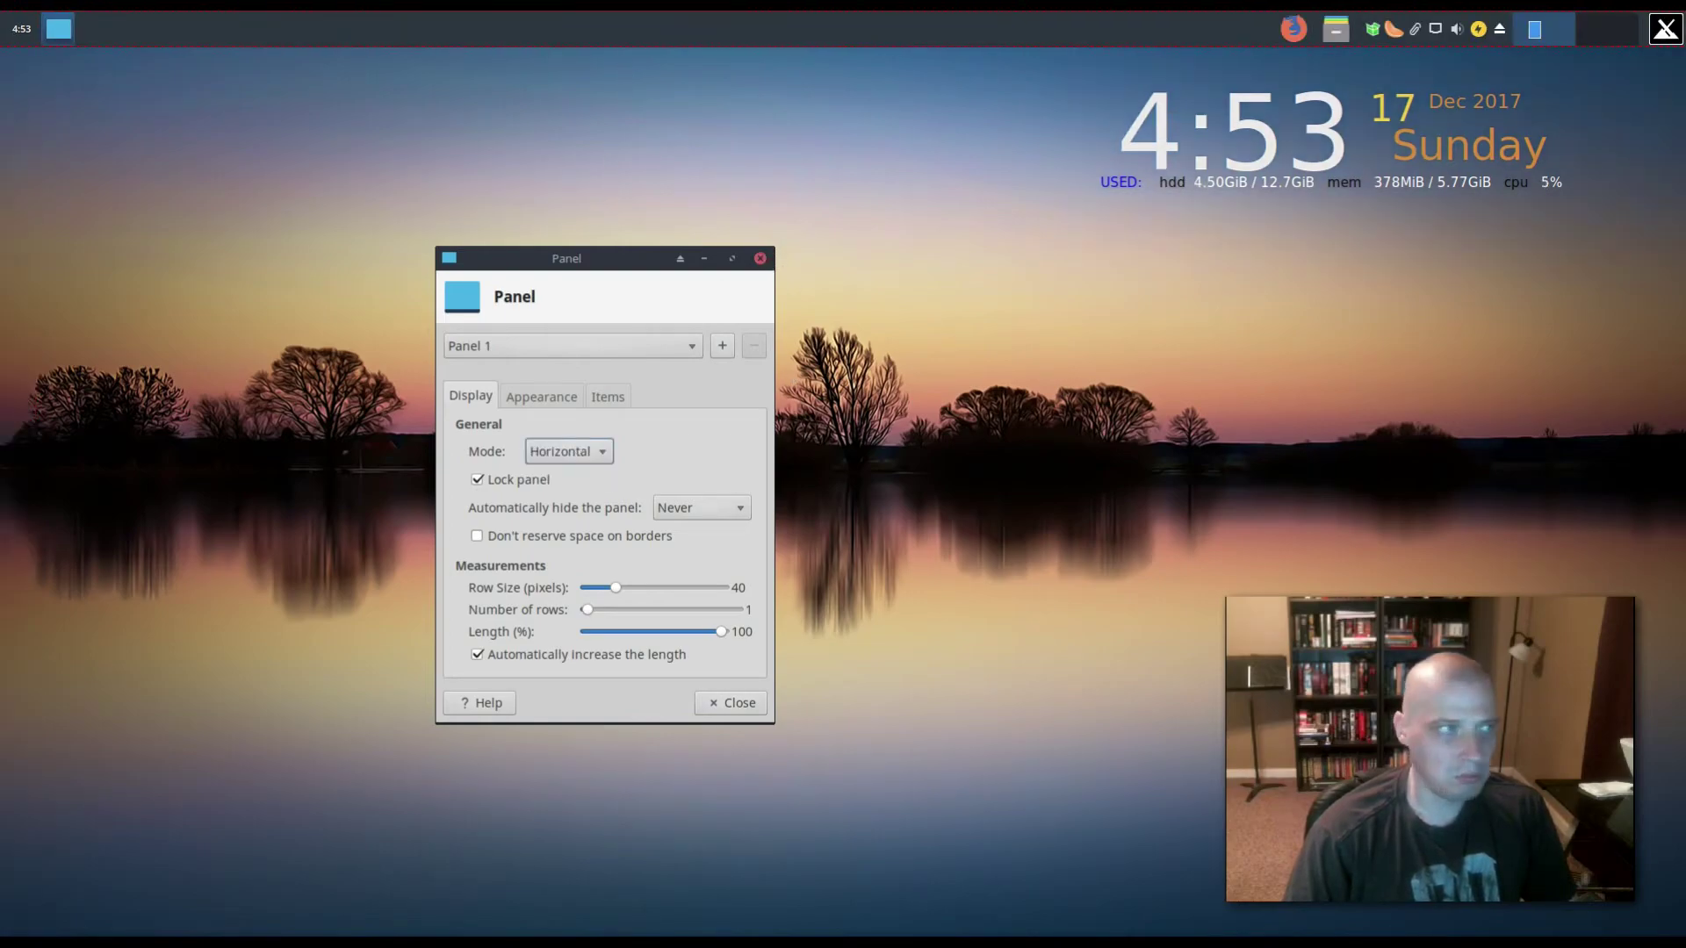
left_click(762, 259)
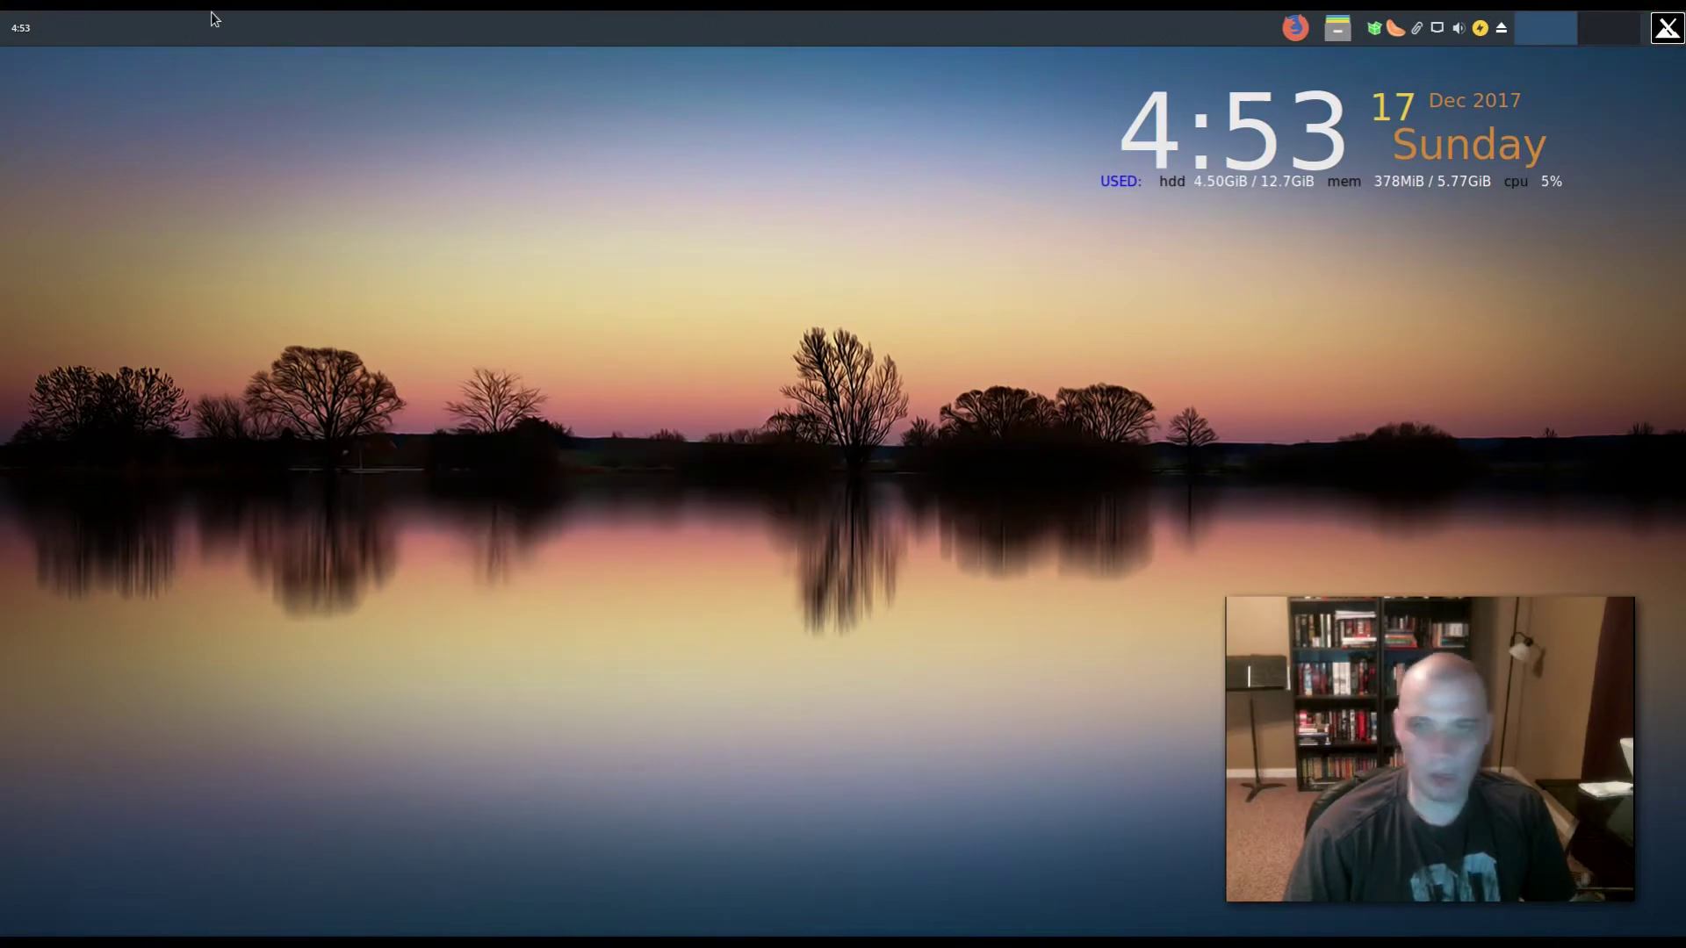
- Move the application menu applet to the far left end of the top panel
right_click(1666, 36)
left_click(1614, 115)
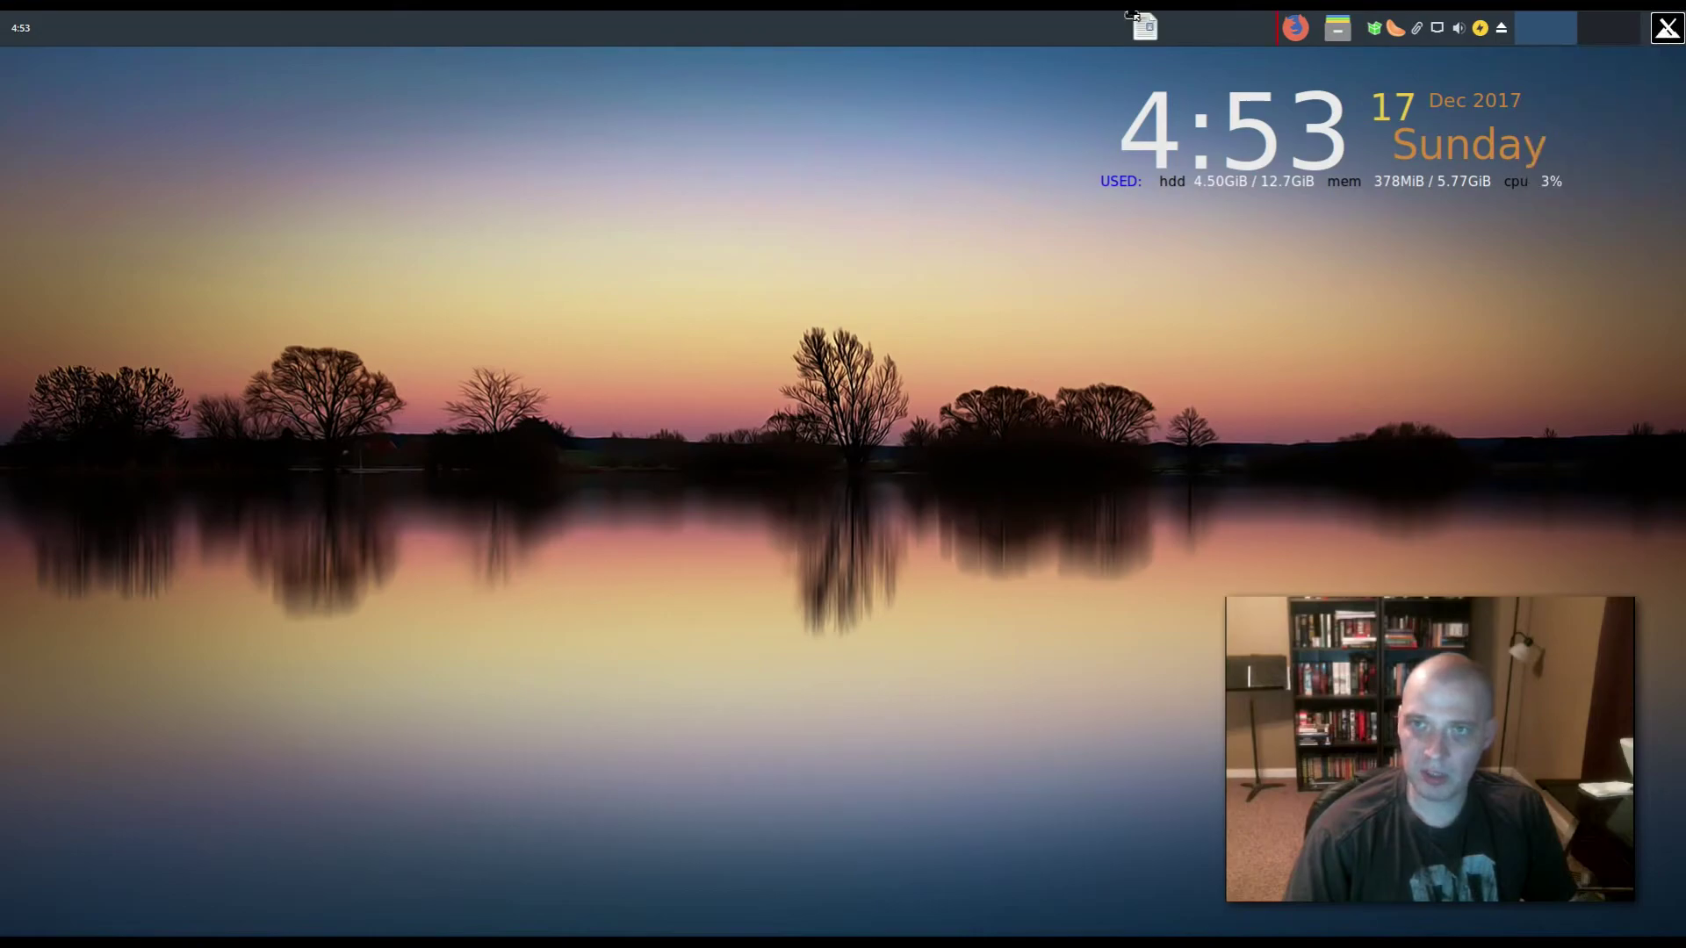
left_click(20, 15)
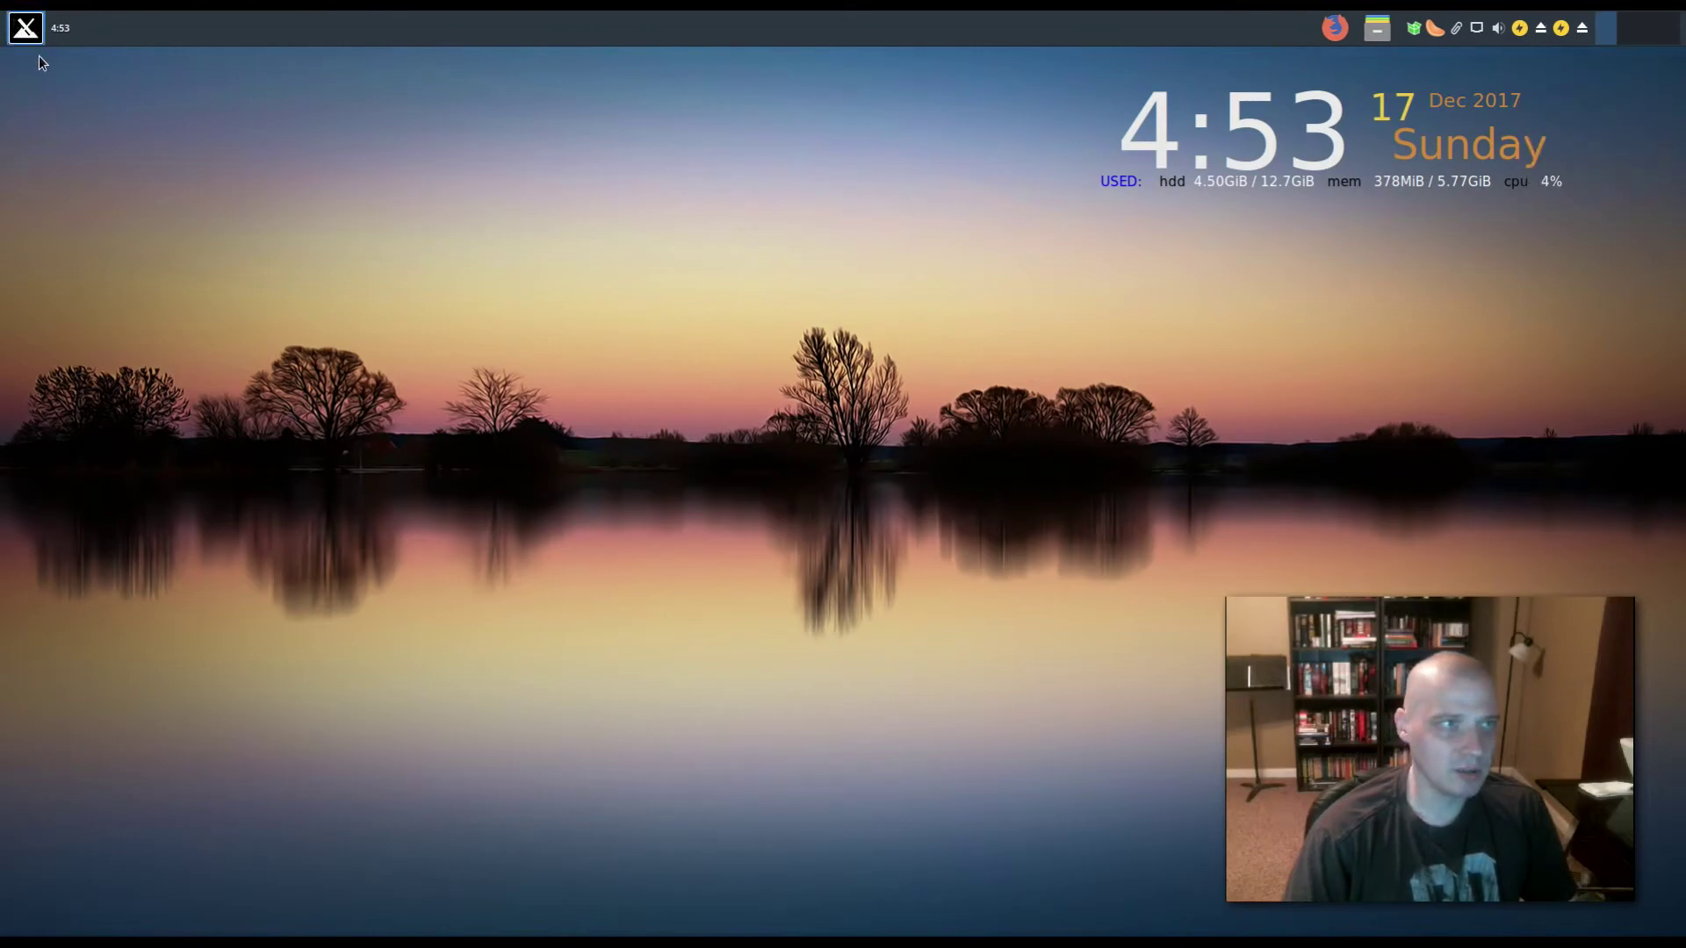
left_click(26, 27)
left_click(26, 27)
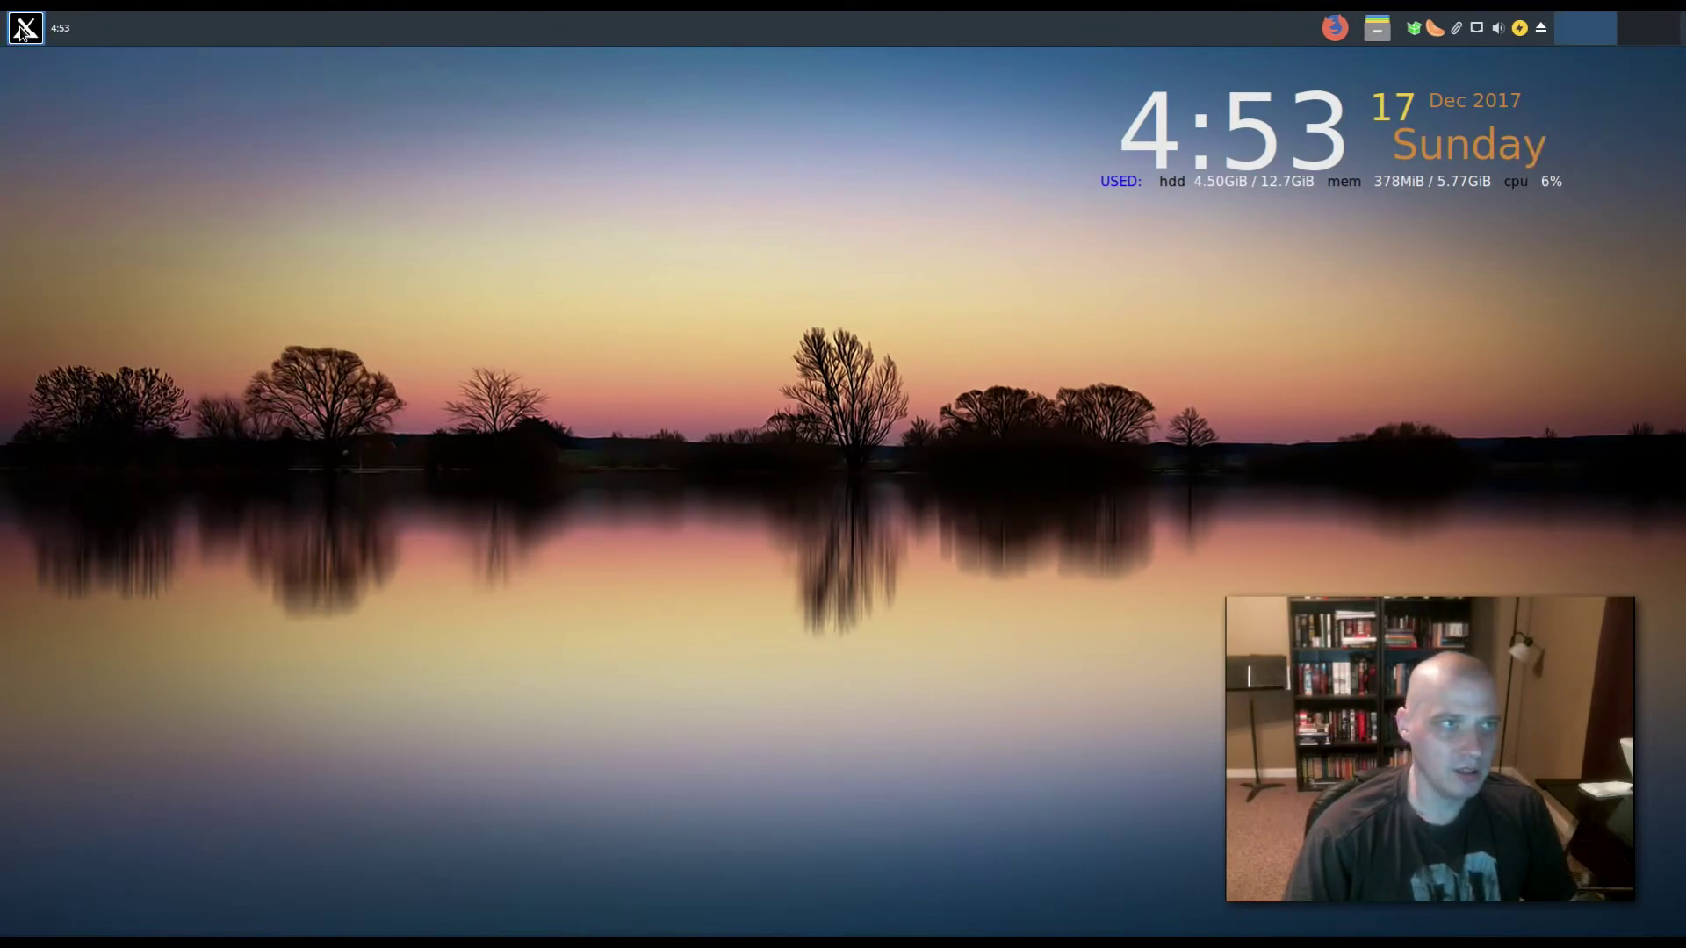
- Relocate the clock to the far right end of the panel
right_click(67, 31)
left_click(172, 89)
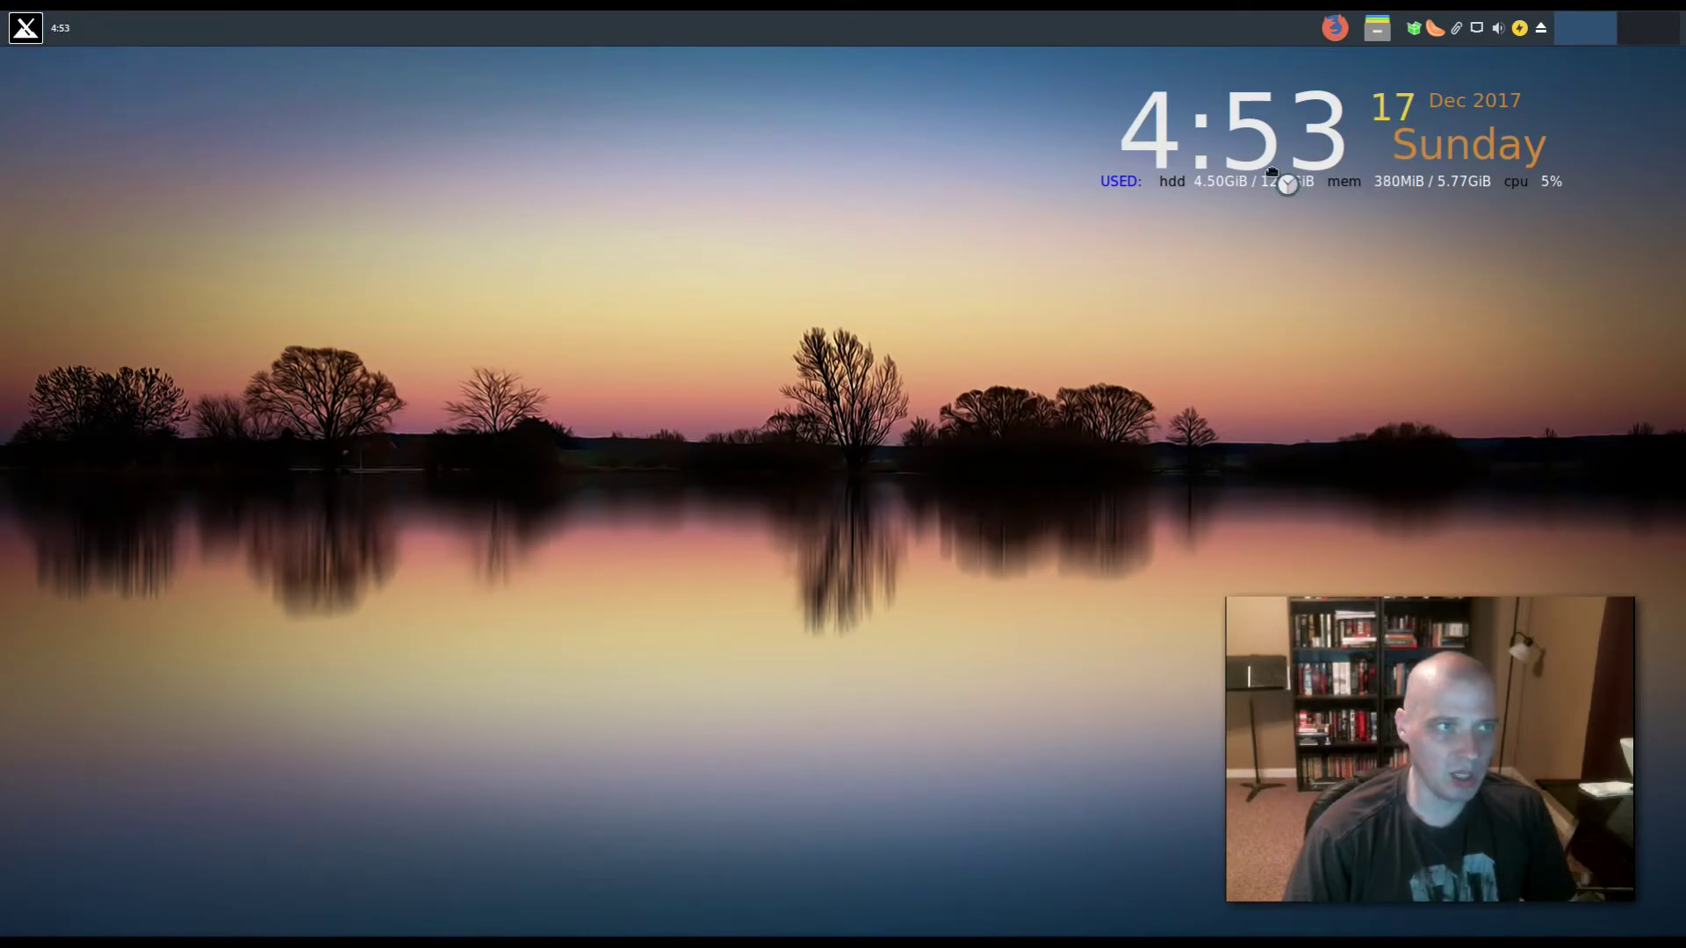
left_click(1655, 37)
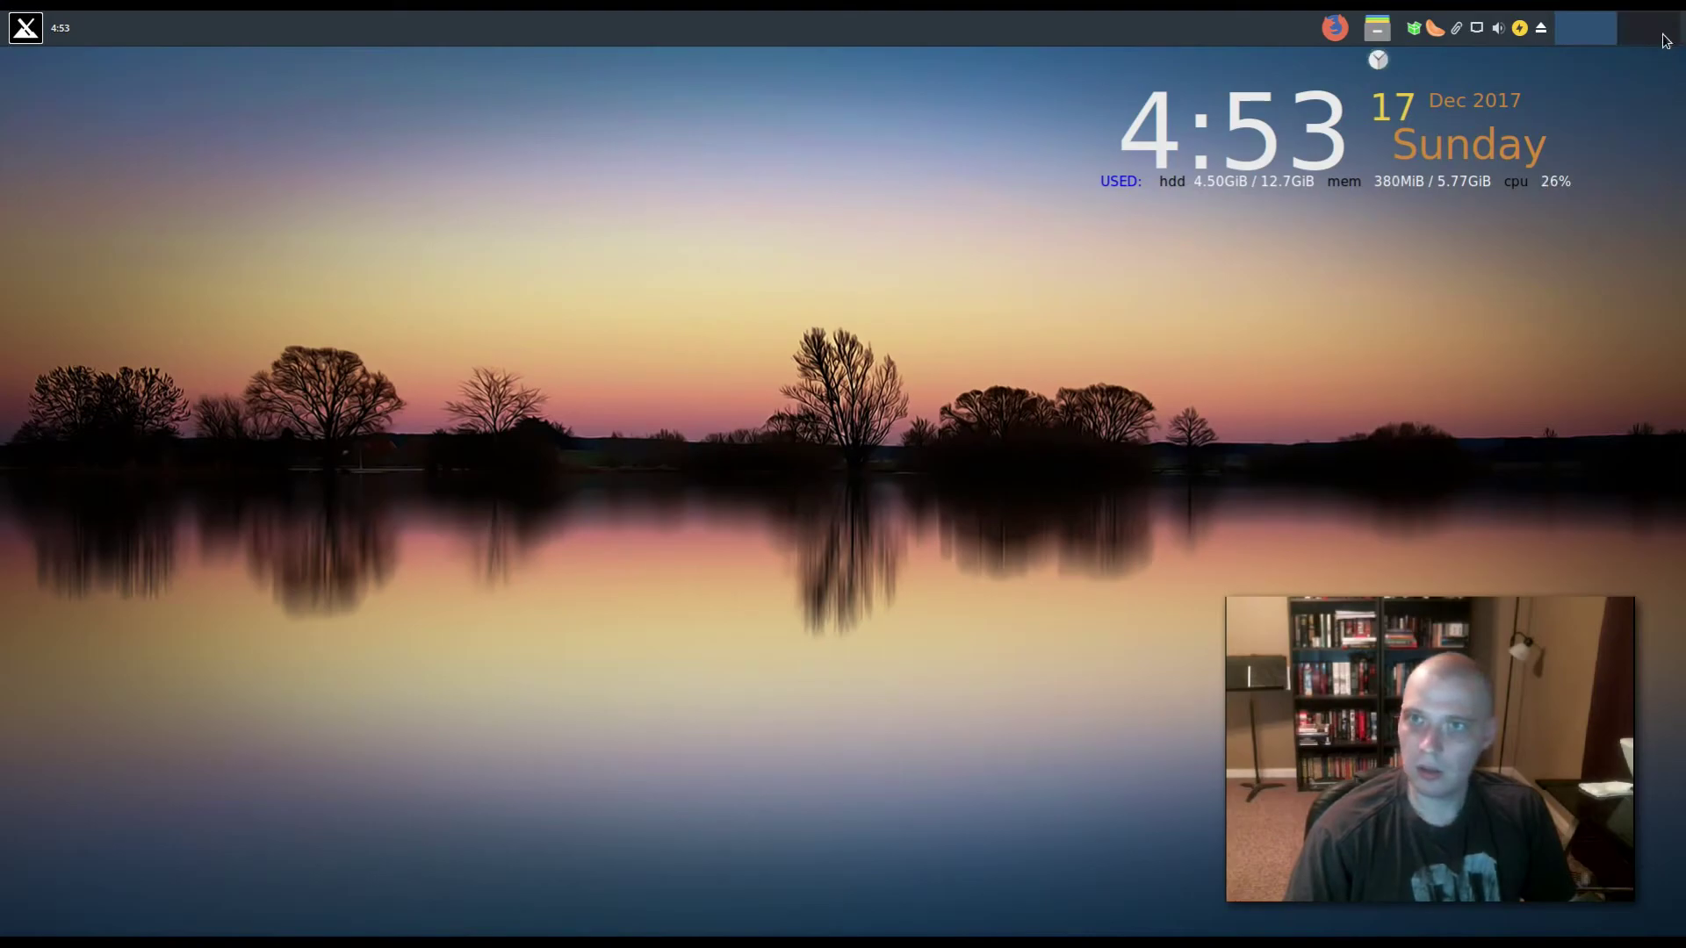
right_click(77, 31)
left_click(110, 89)
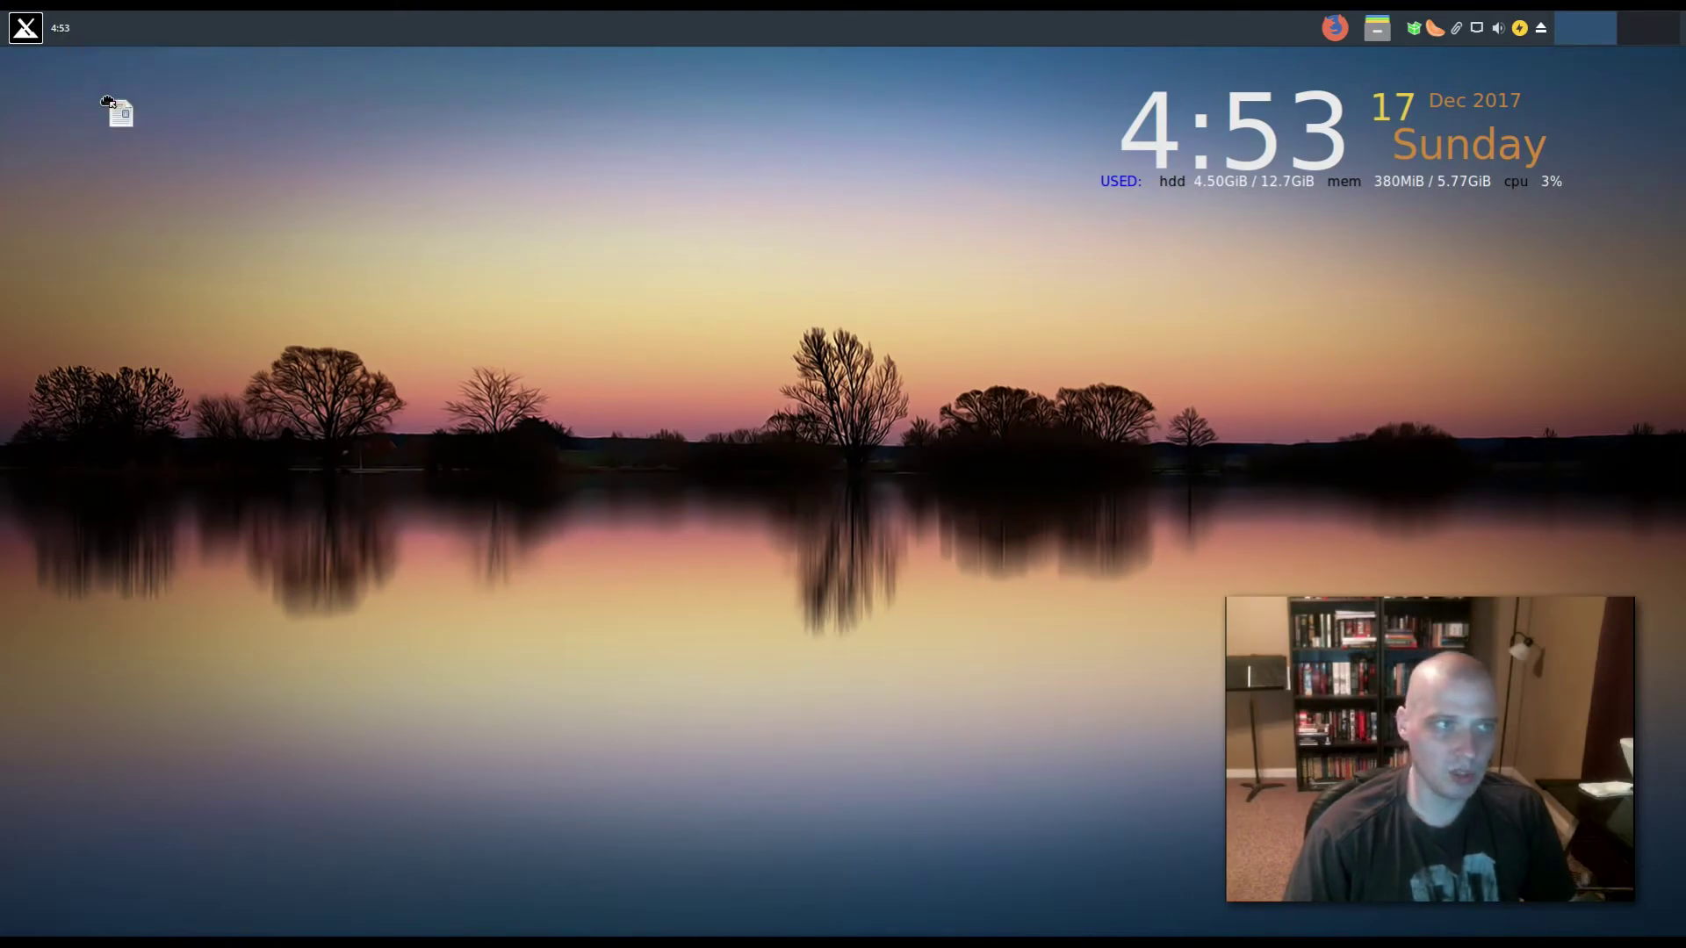
left_click(1680, 31)
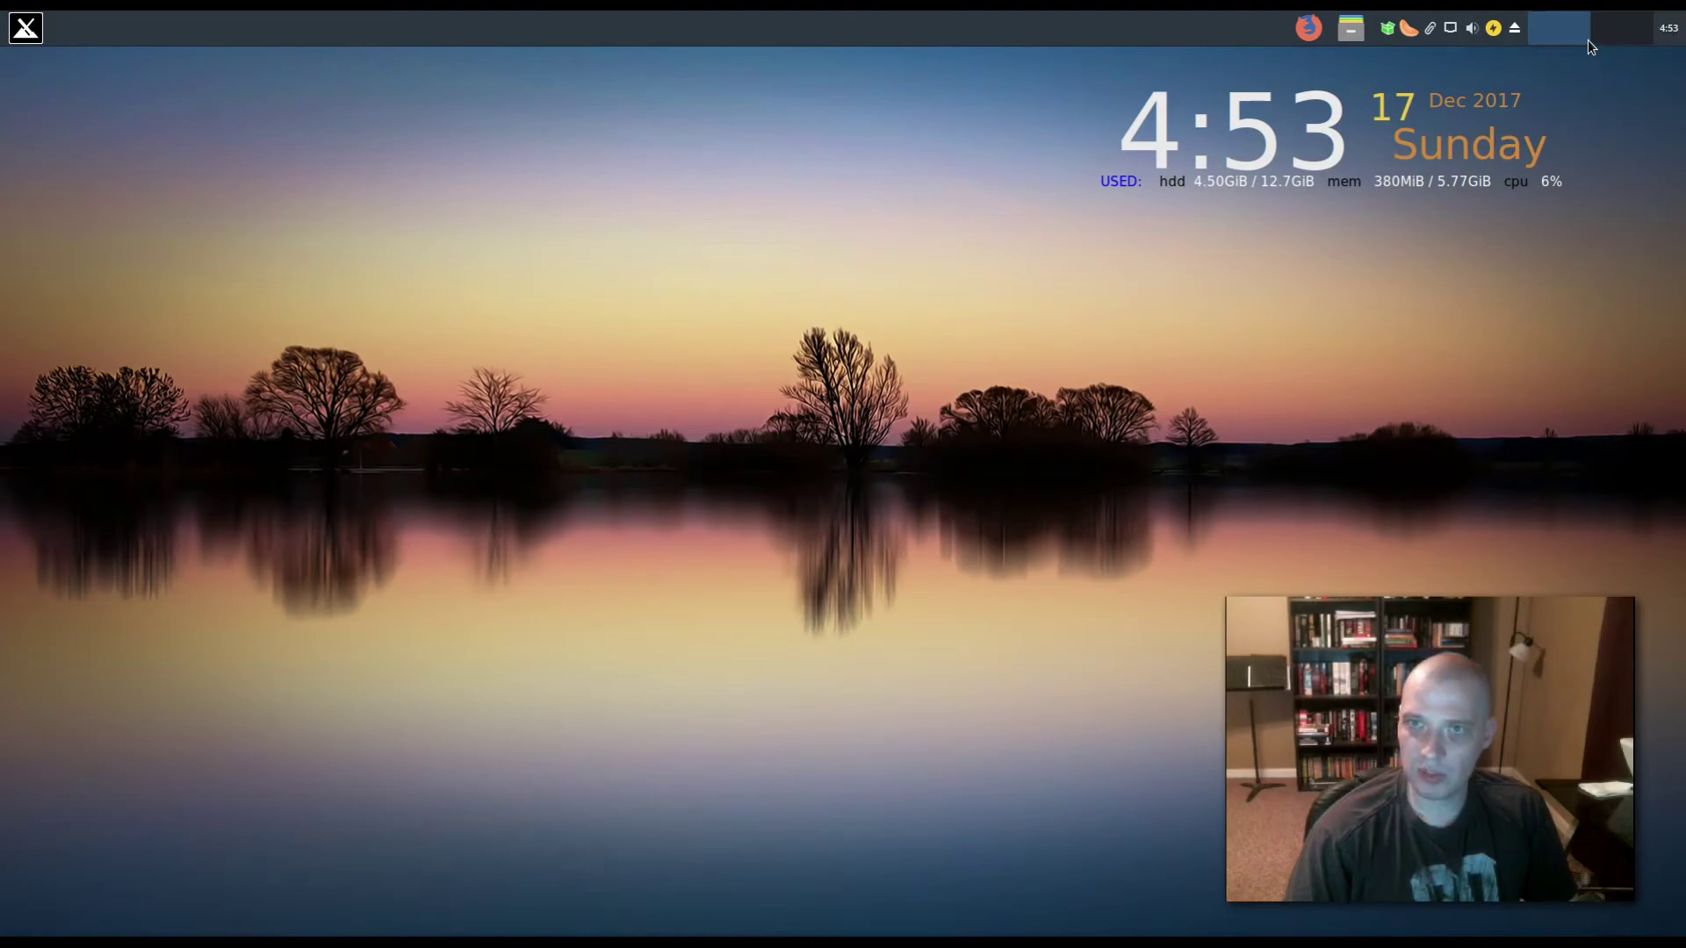
- Place the workspace switcher, Firefox and file-manager launchers at left, then quit the music player
right_click(1561, 30)
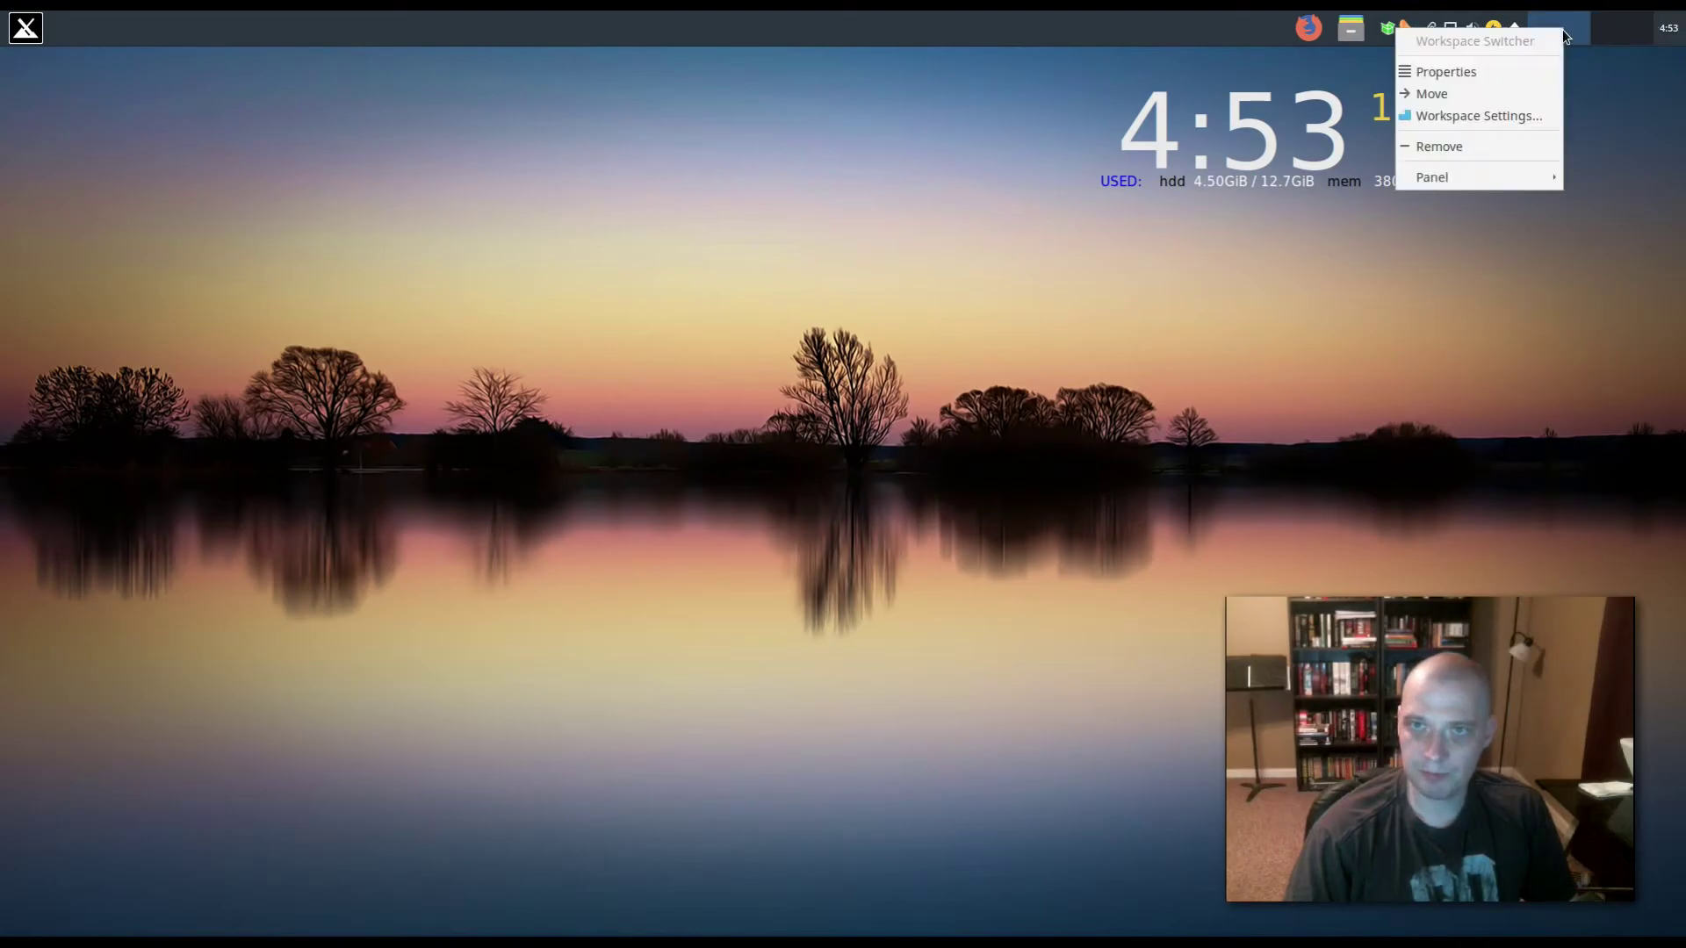
left_click(1537, 94)
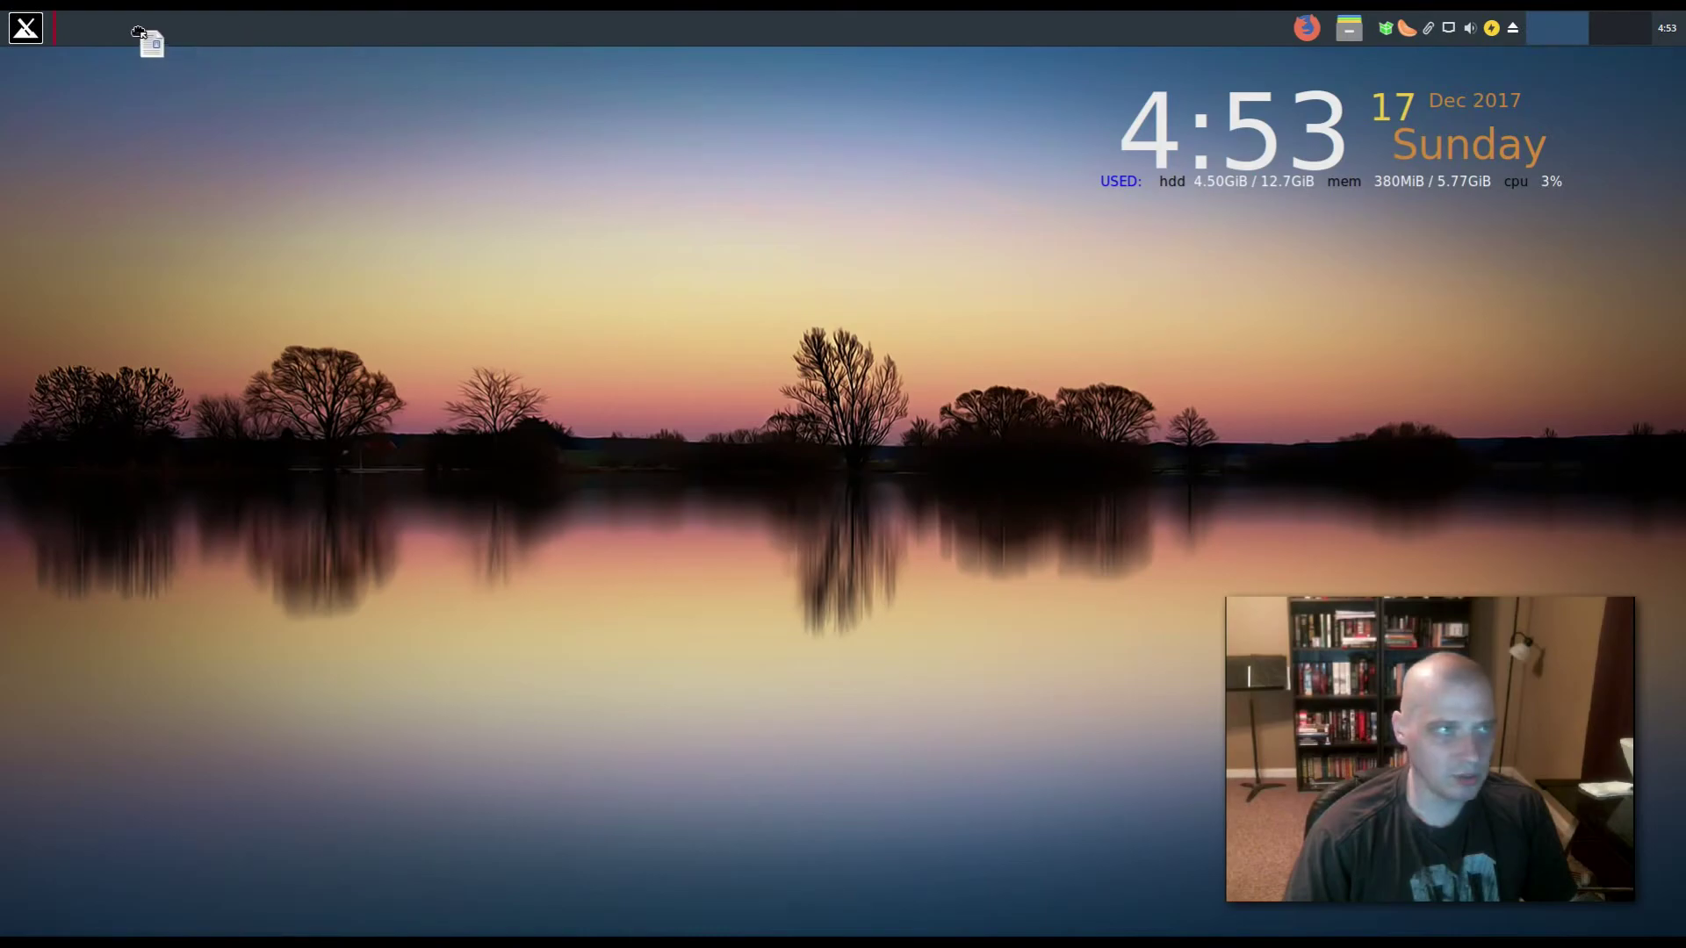
left_click(104, 22)
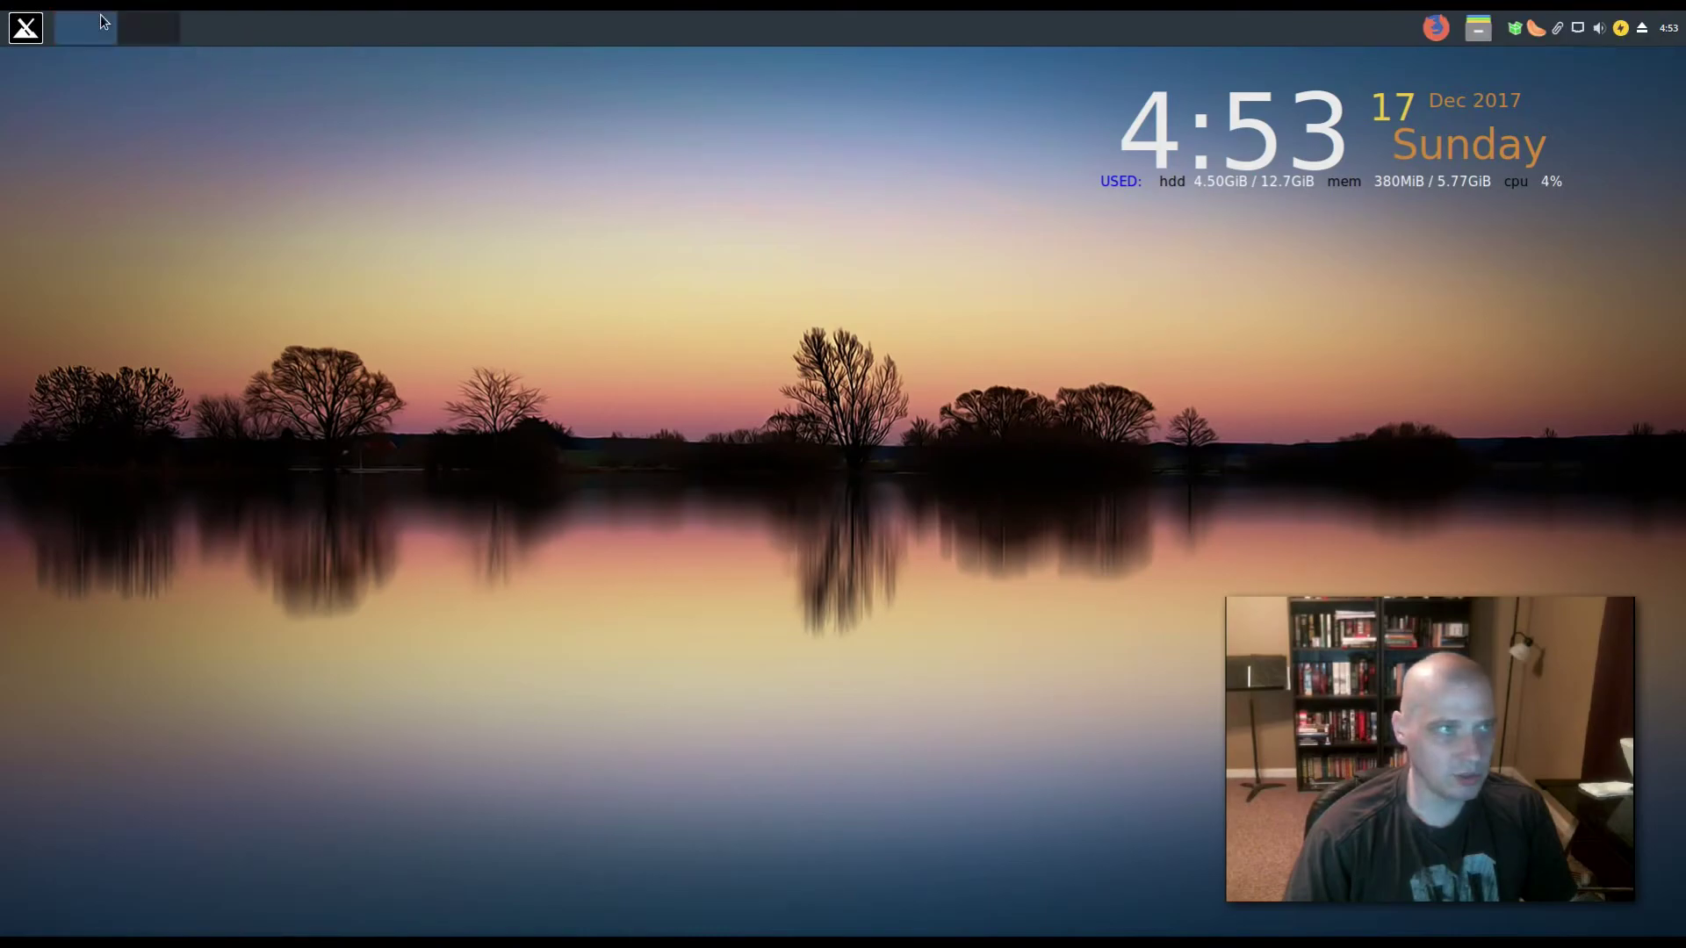
right_click(1444, 33)
left_click(1483, 97)
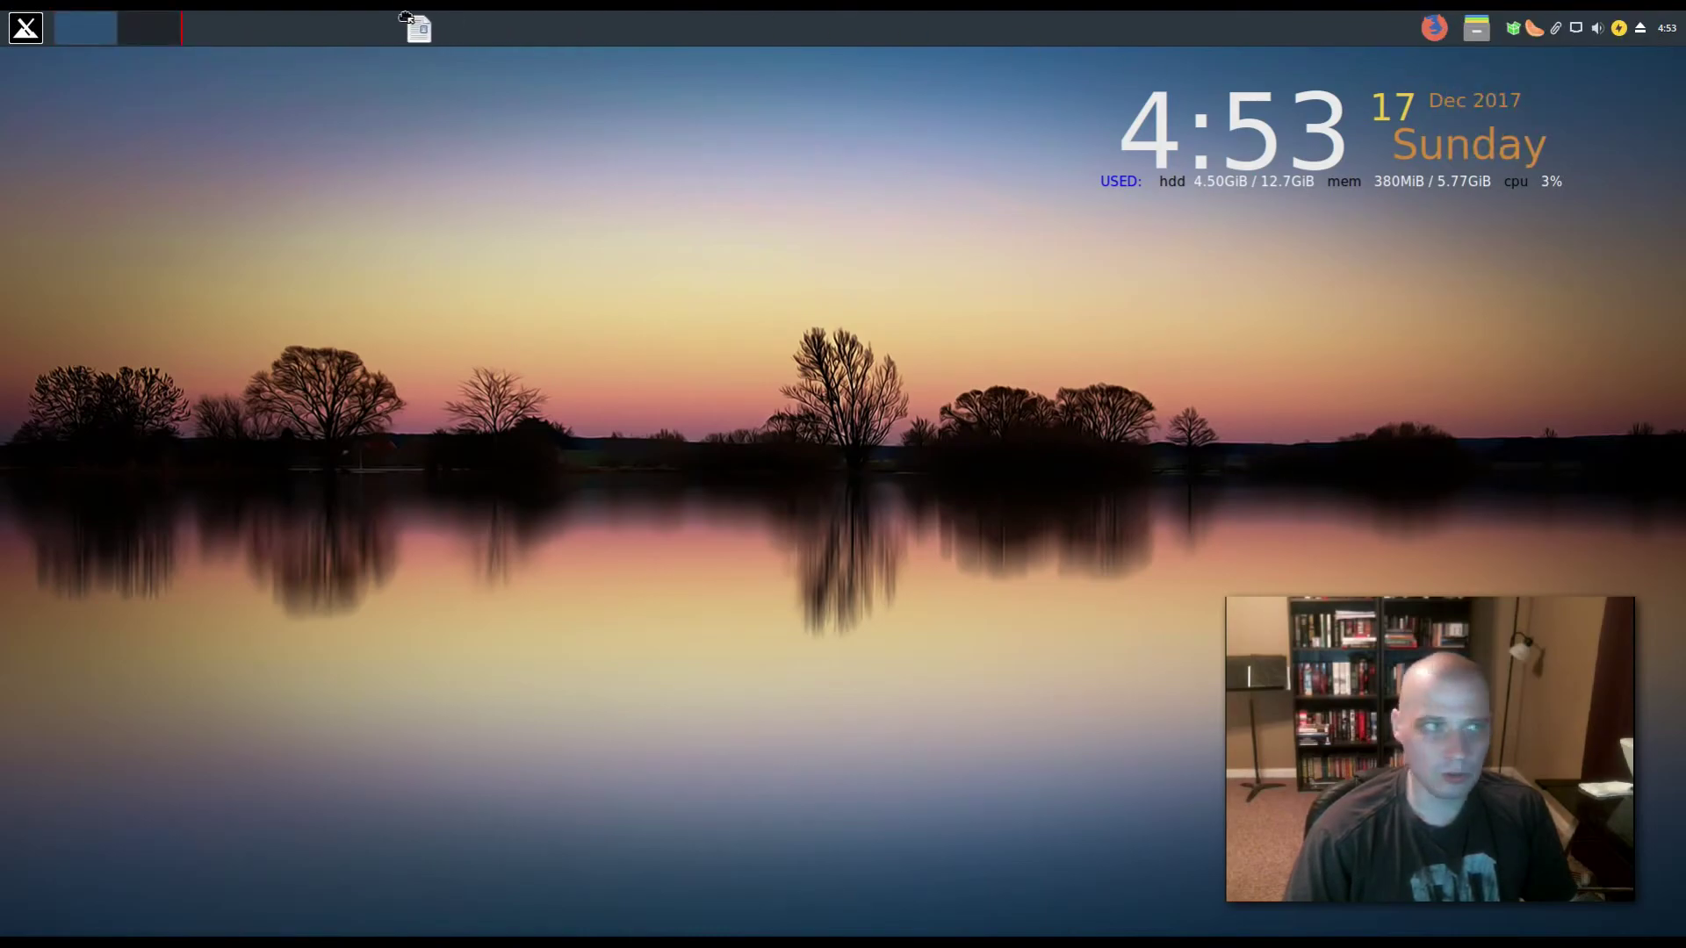
left_click(198, 35)
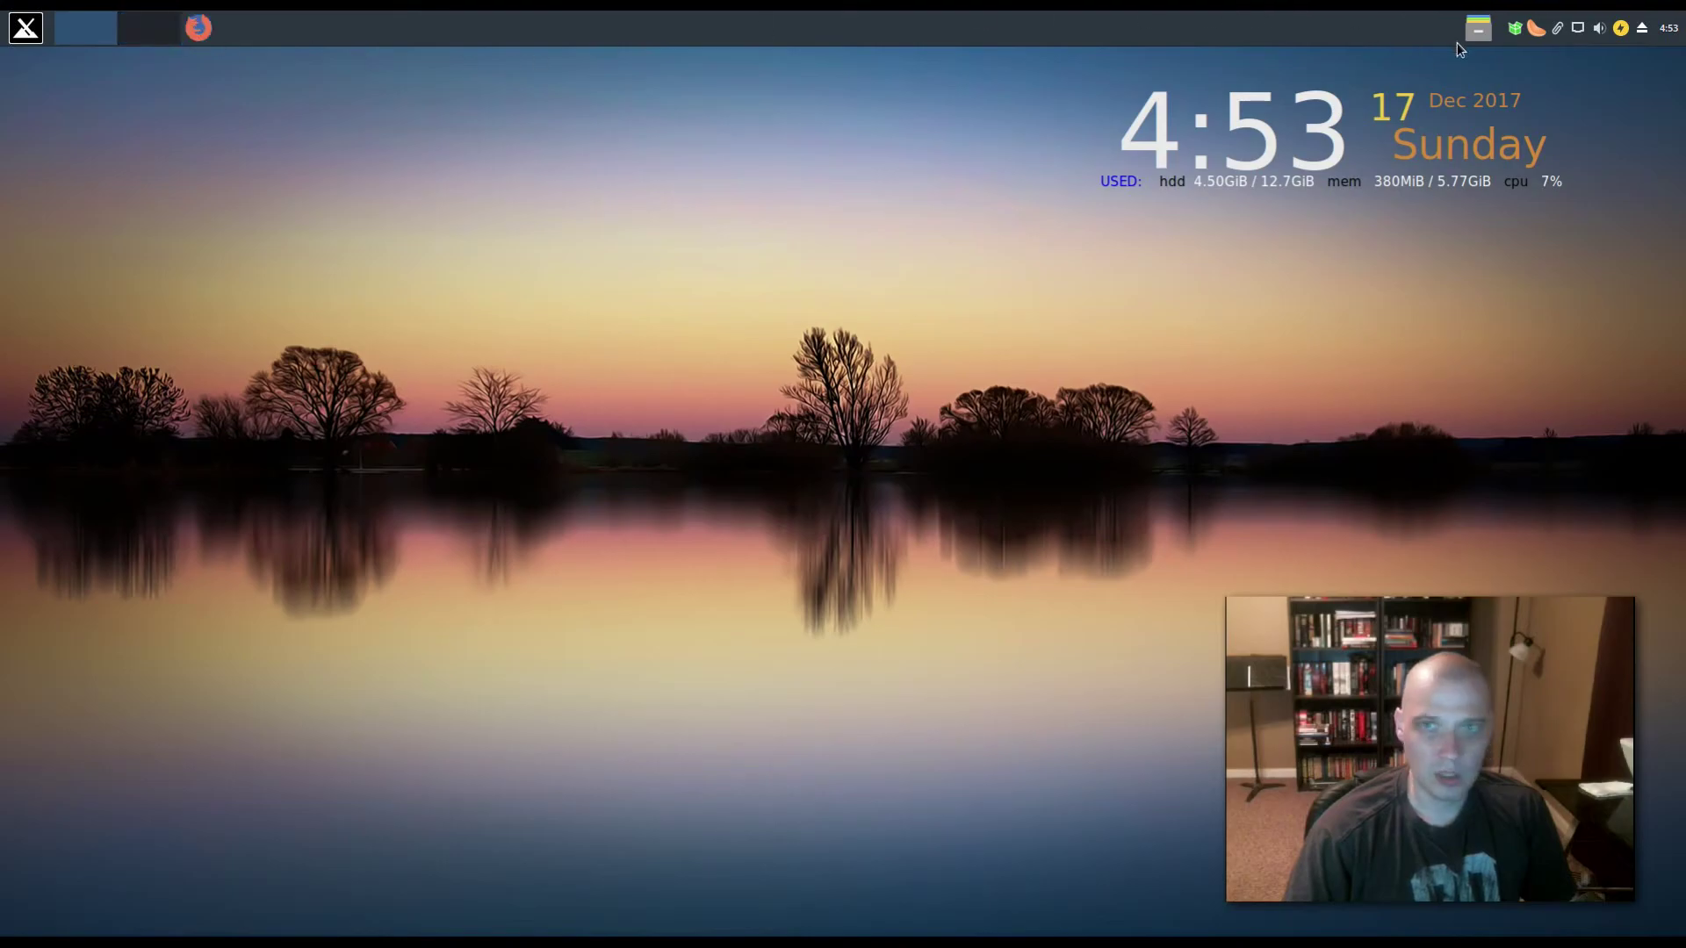
right_click(1479, 28)
left_click(1536, 104)
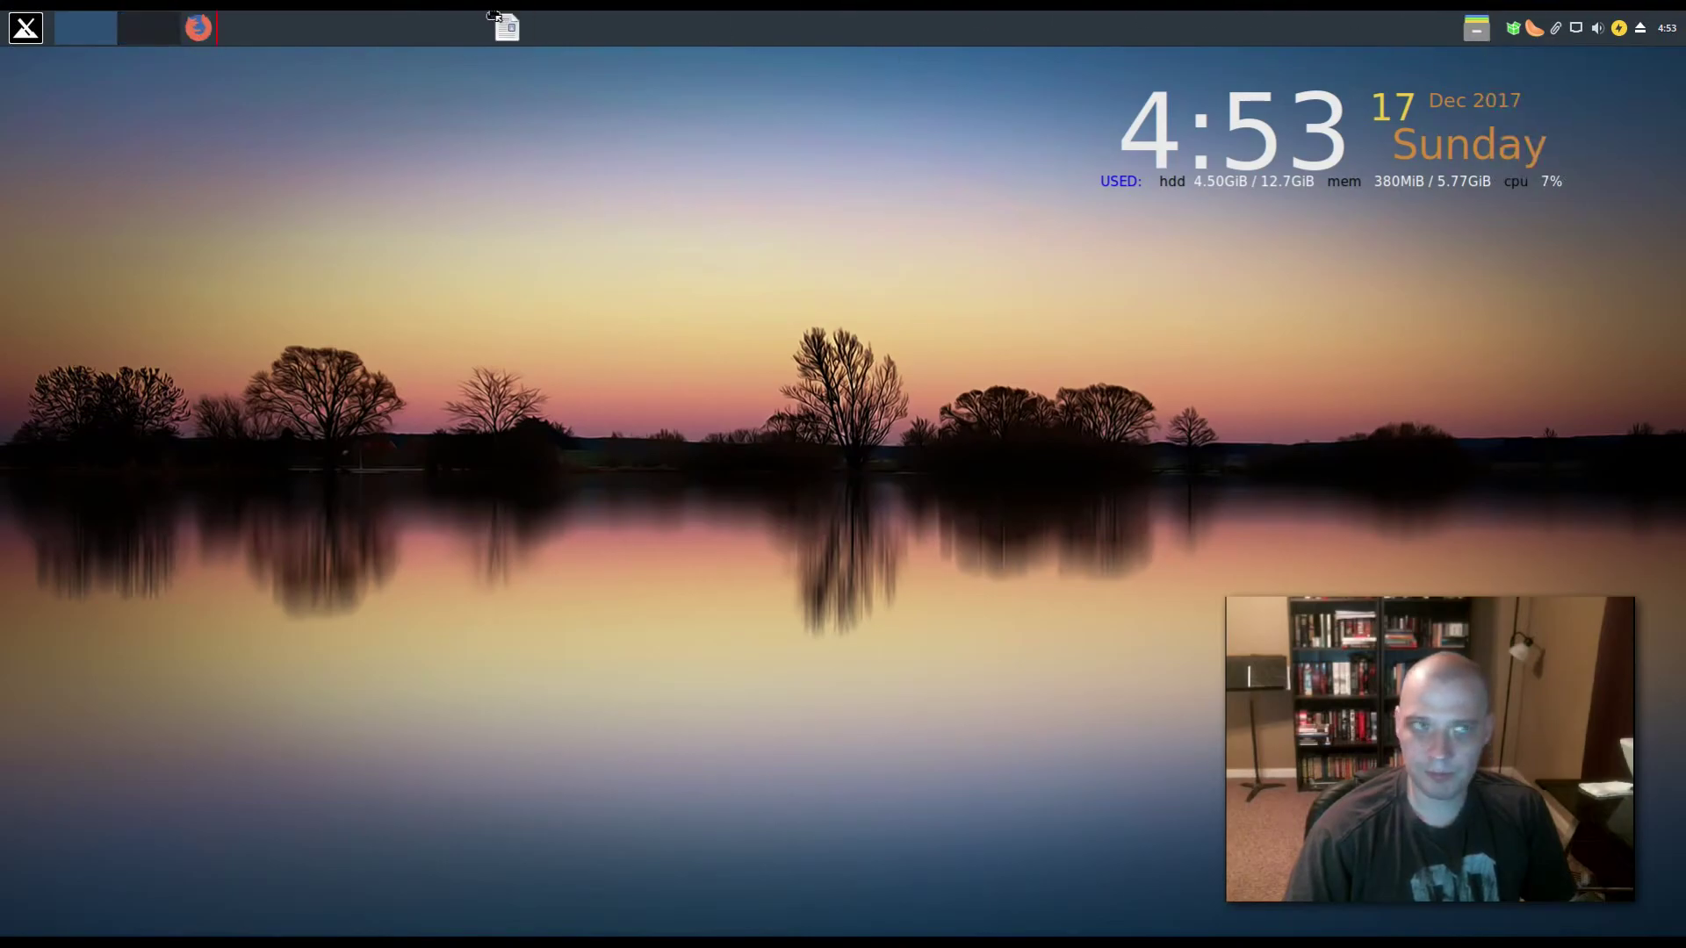
left_click(230, 27)
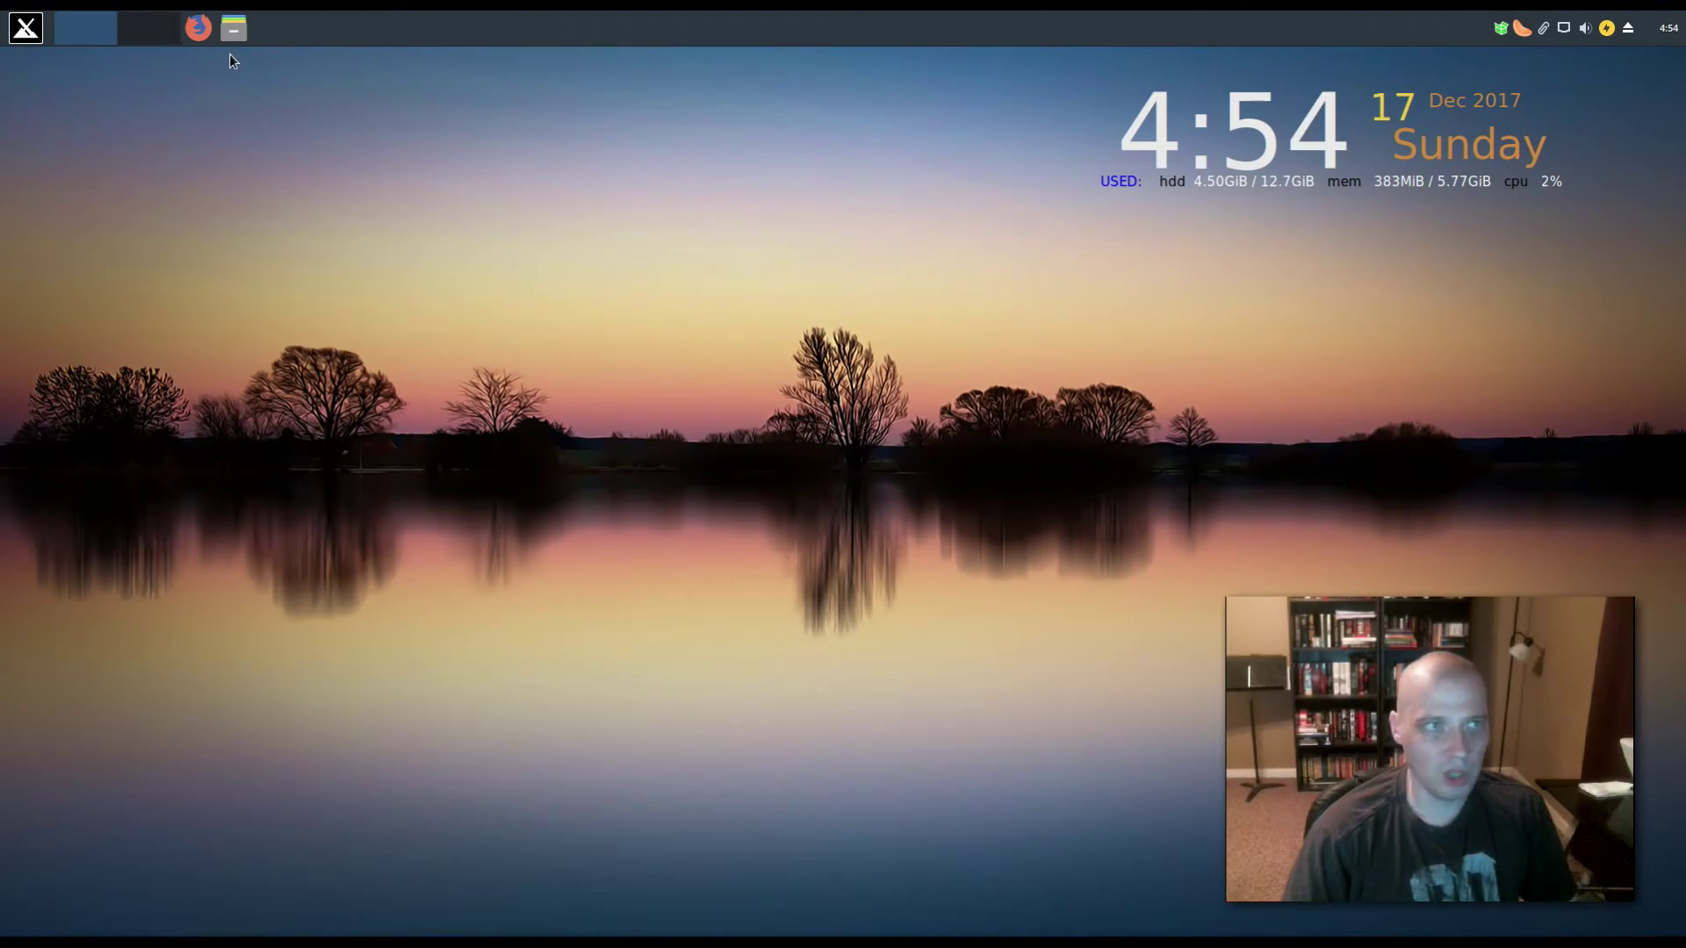
right_click(1520, 32)
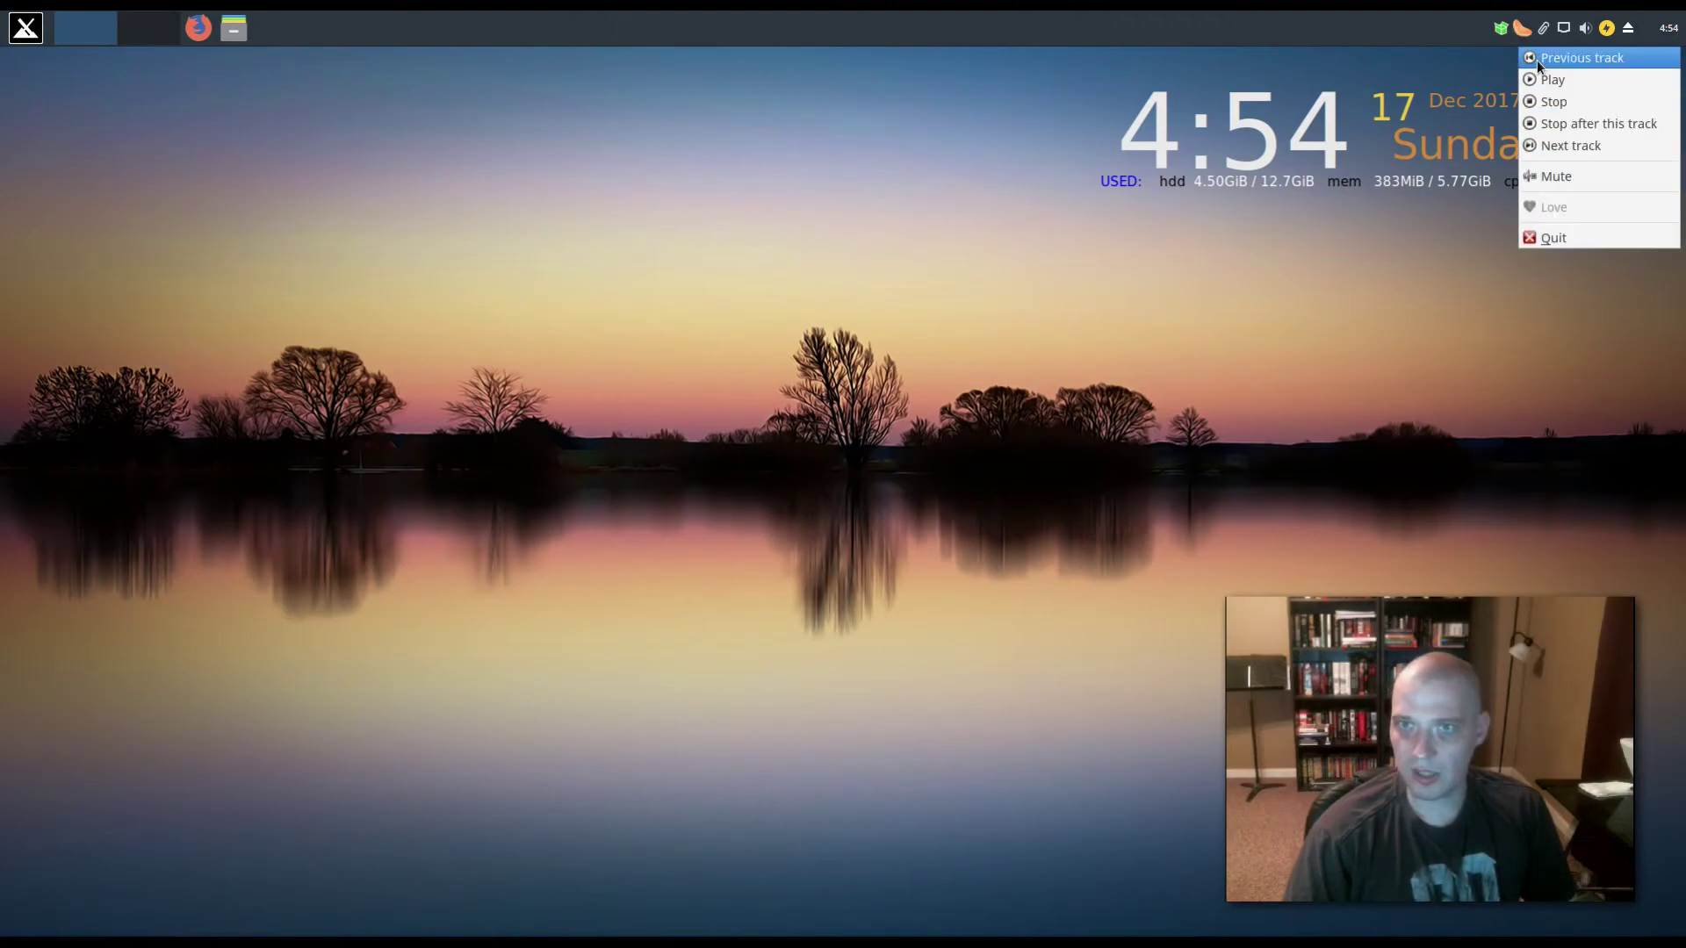
left_click(1541, 241)
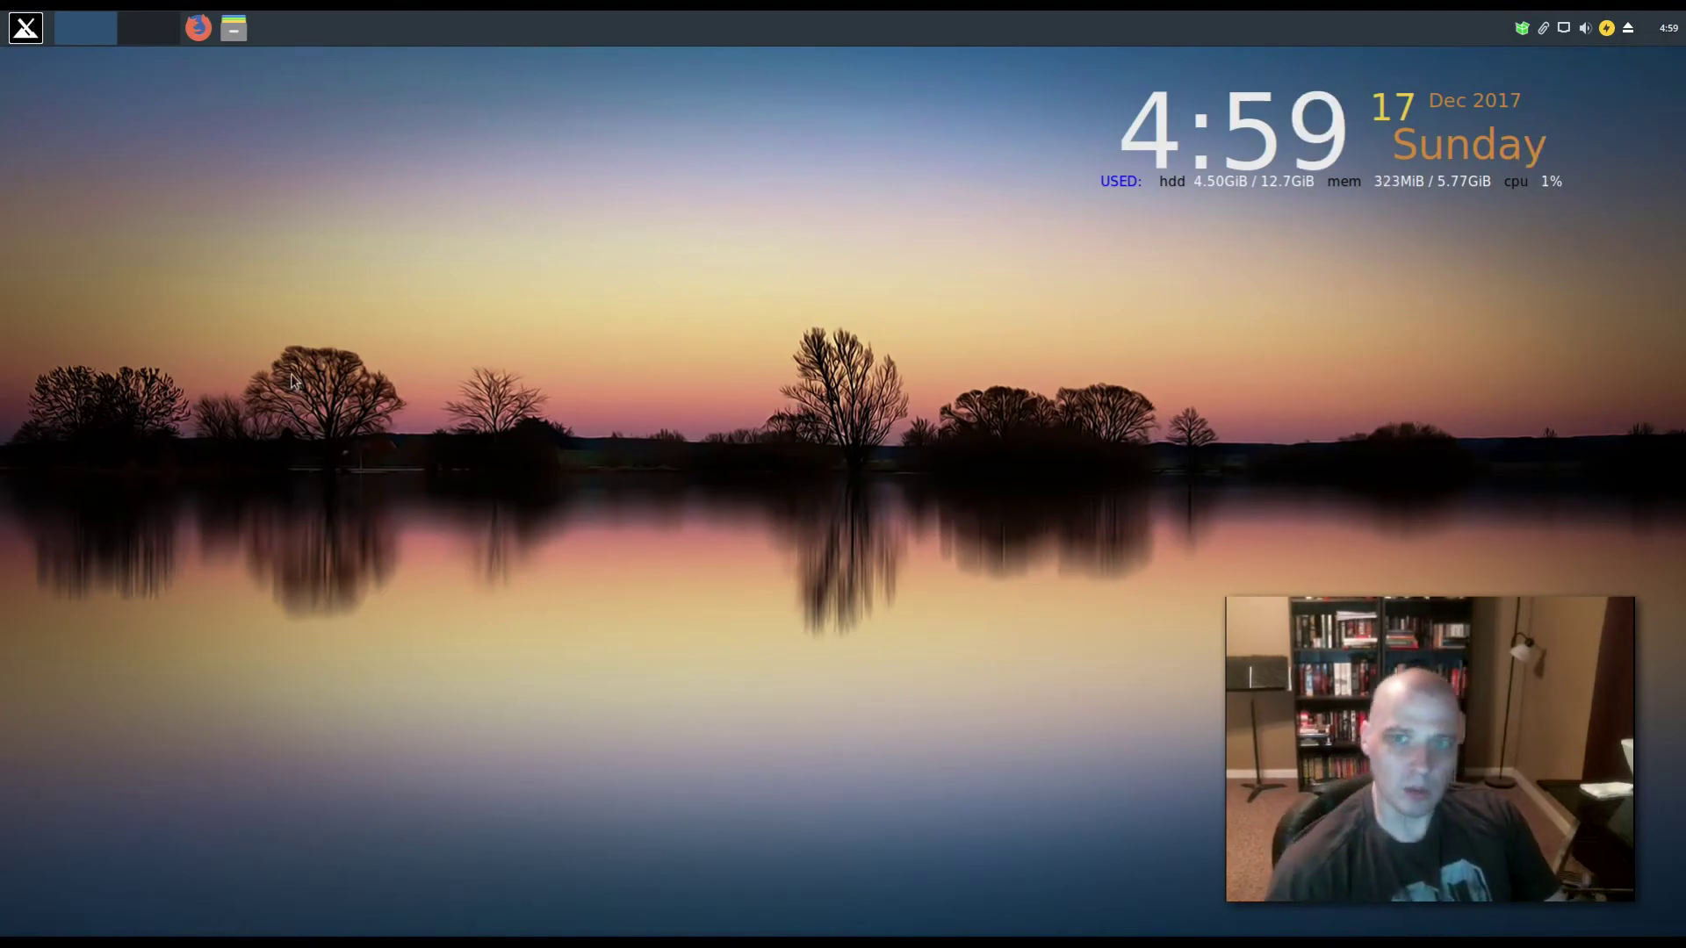
- Unlock the panel in Panel Preferences and drag it to the bottom screen edge
right_click(445, 20)
mouse_move(529, 132)
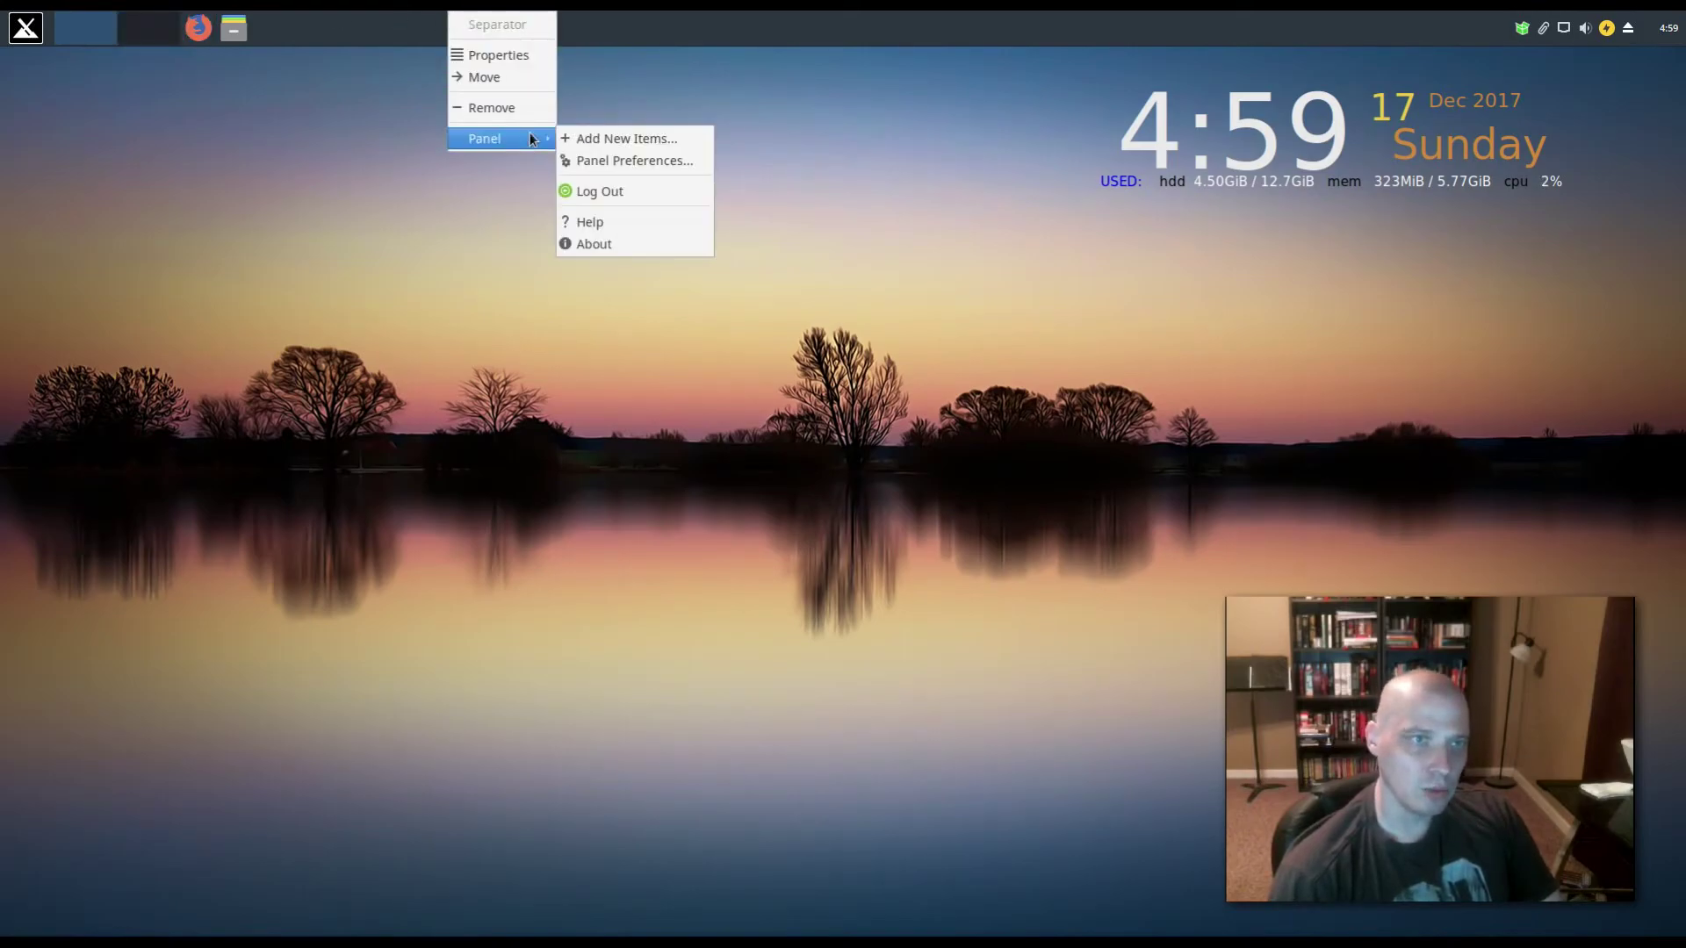
left_click(622, 154)
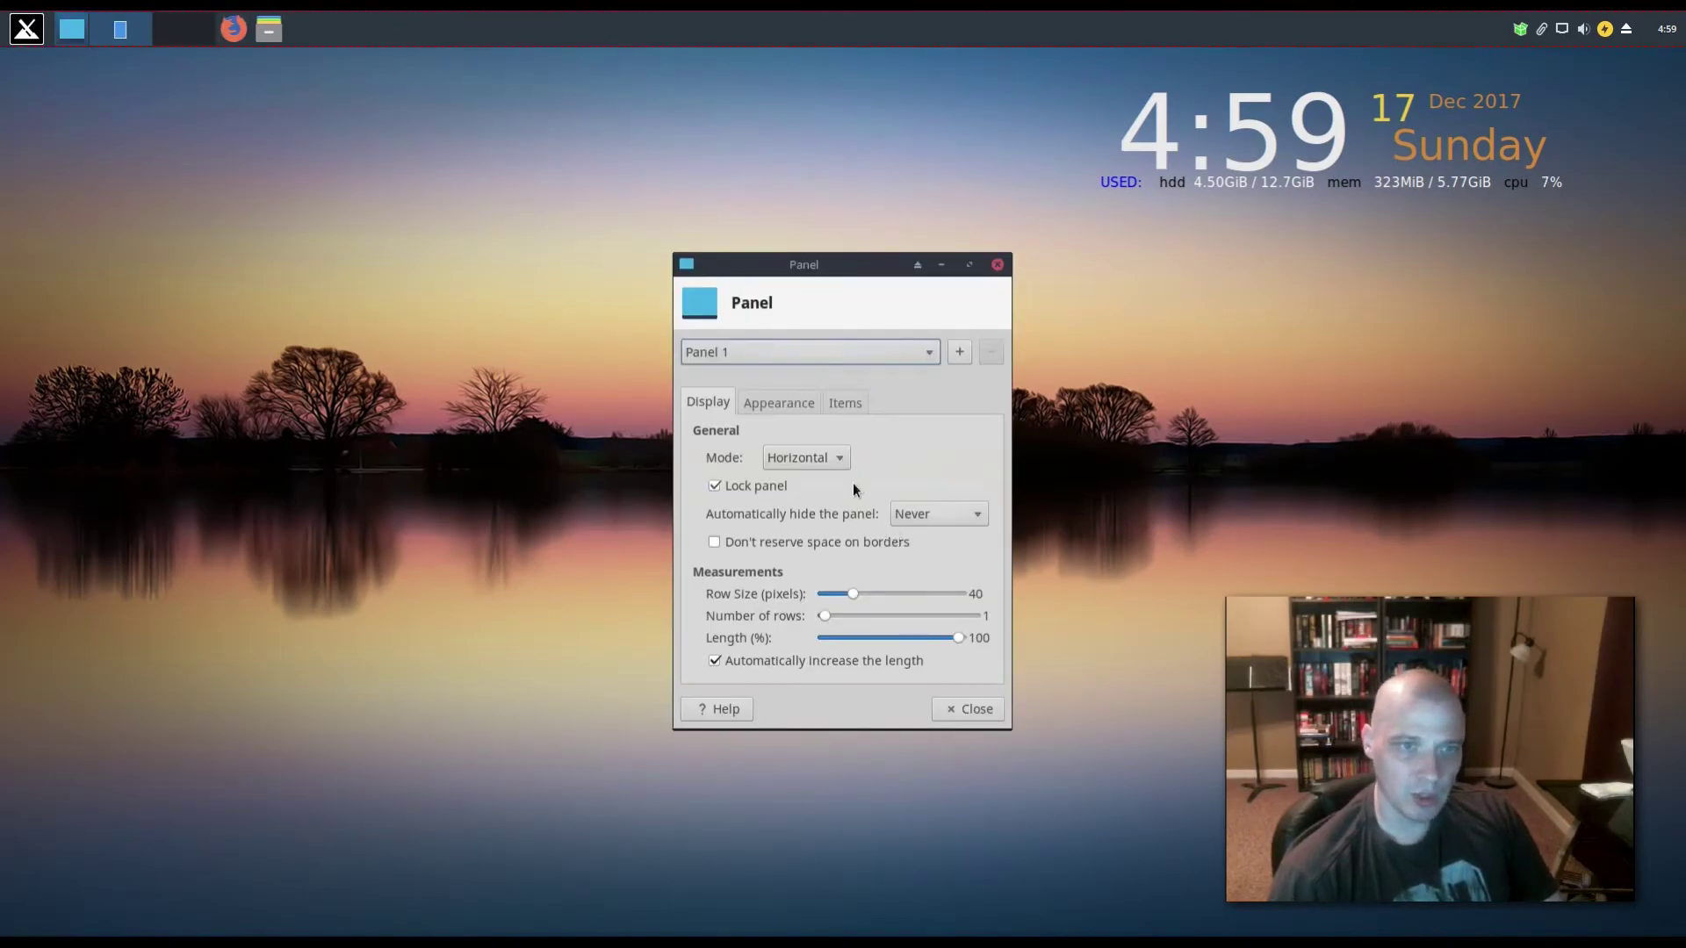
left_click(715, 487)
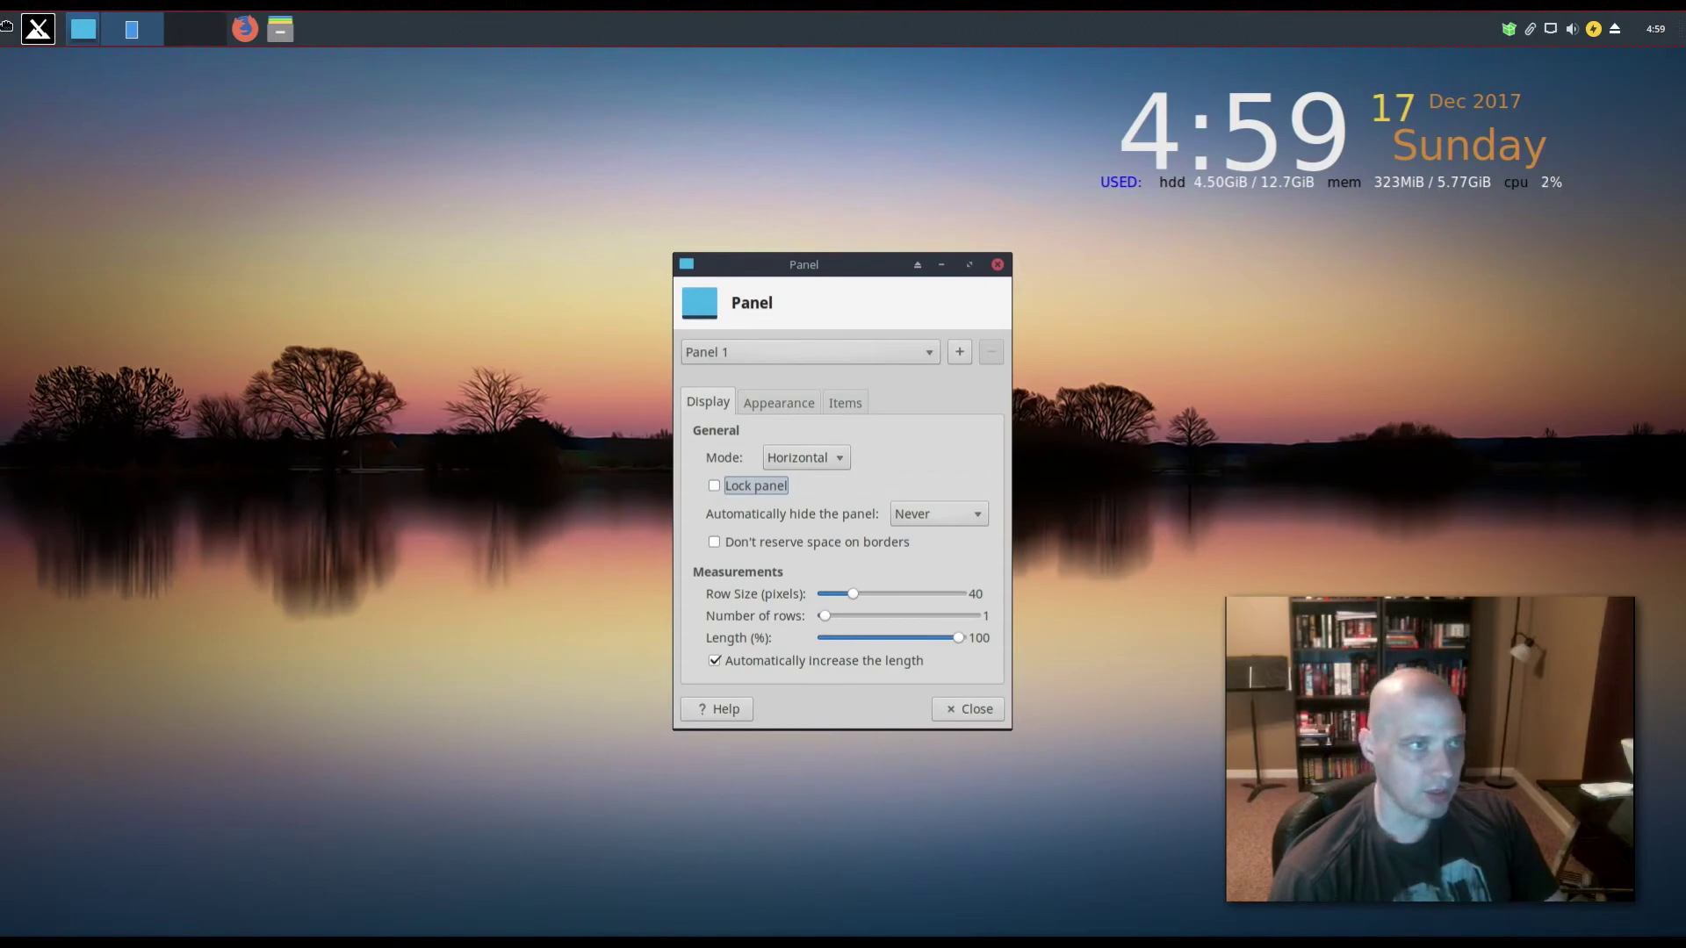
left_click_drag(8, 32, 39, 917)
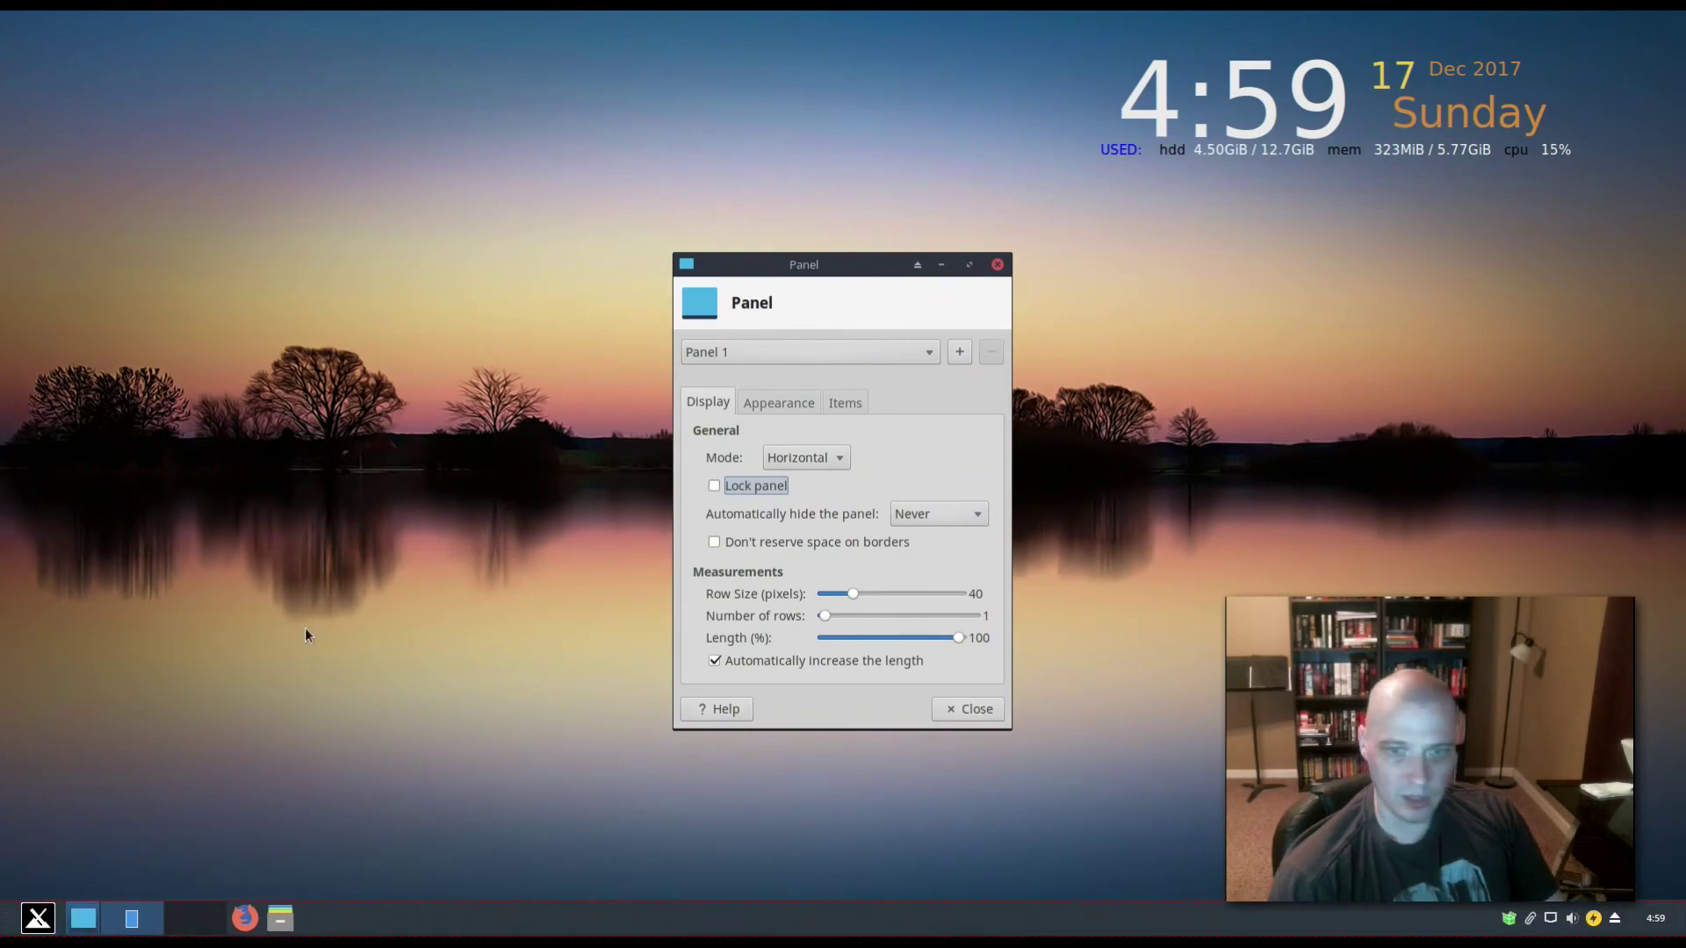
left_click(993, 712)
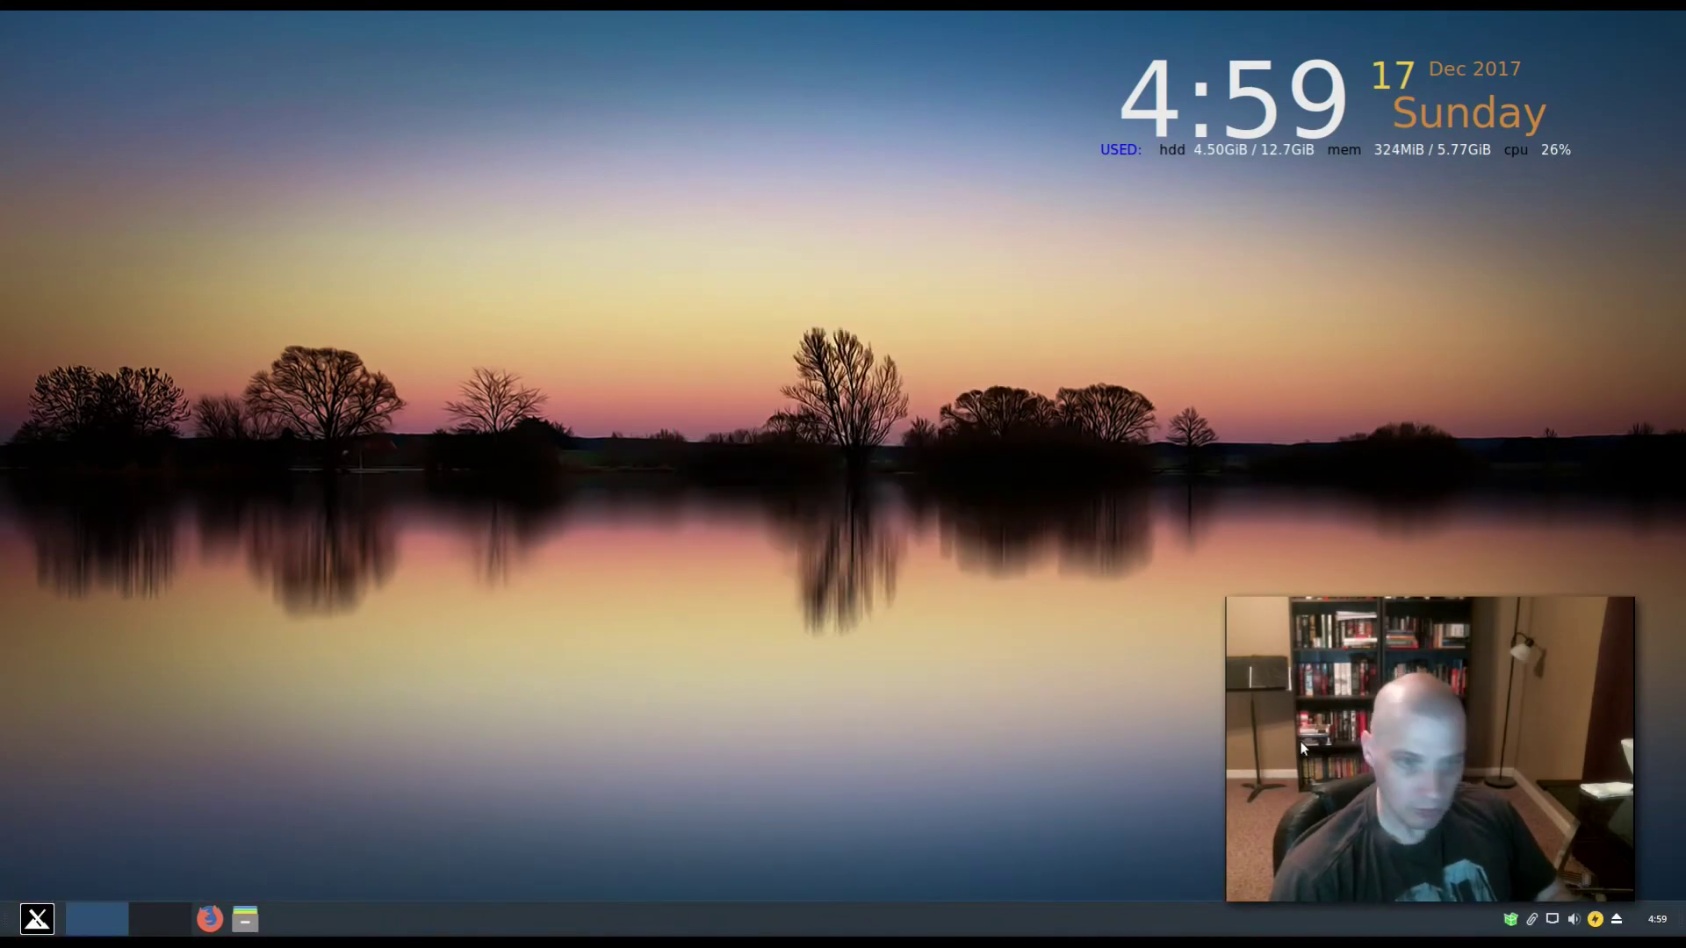
- Check the application menu from the relocated bottom panel
left_click_drag(1355, 732, 1341, 582)
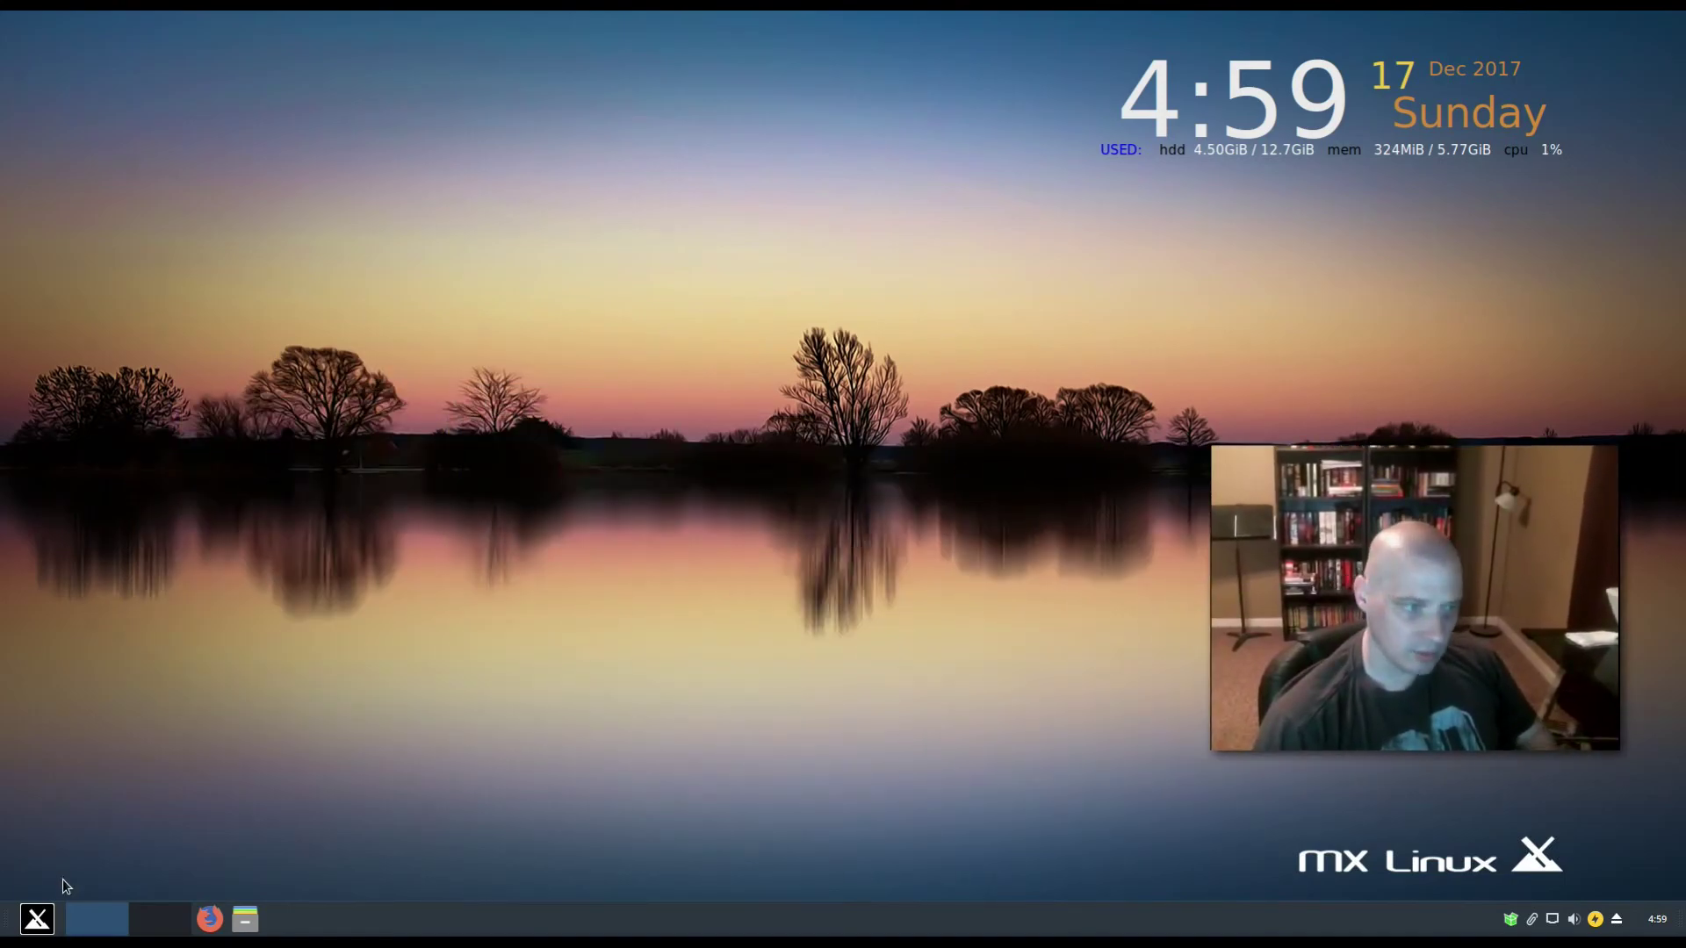
left_click(39, 921)
left_click(40, 921)
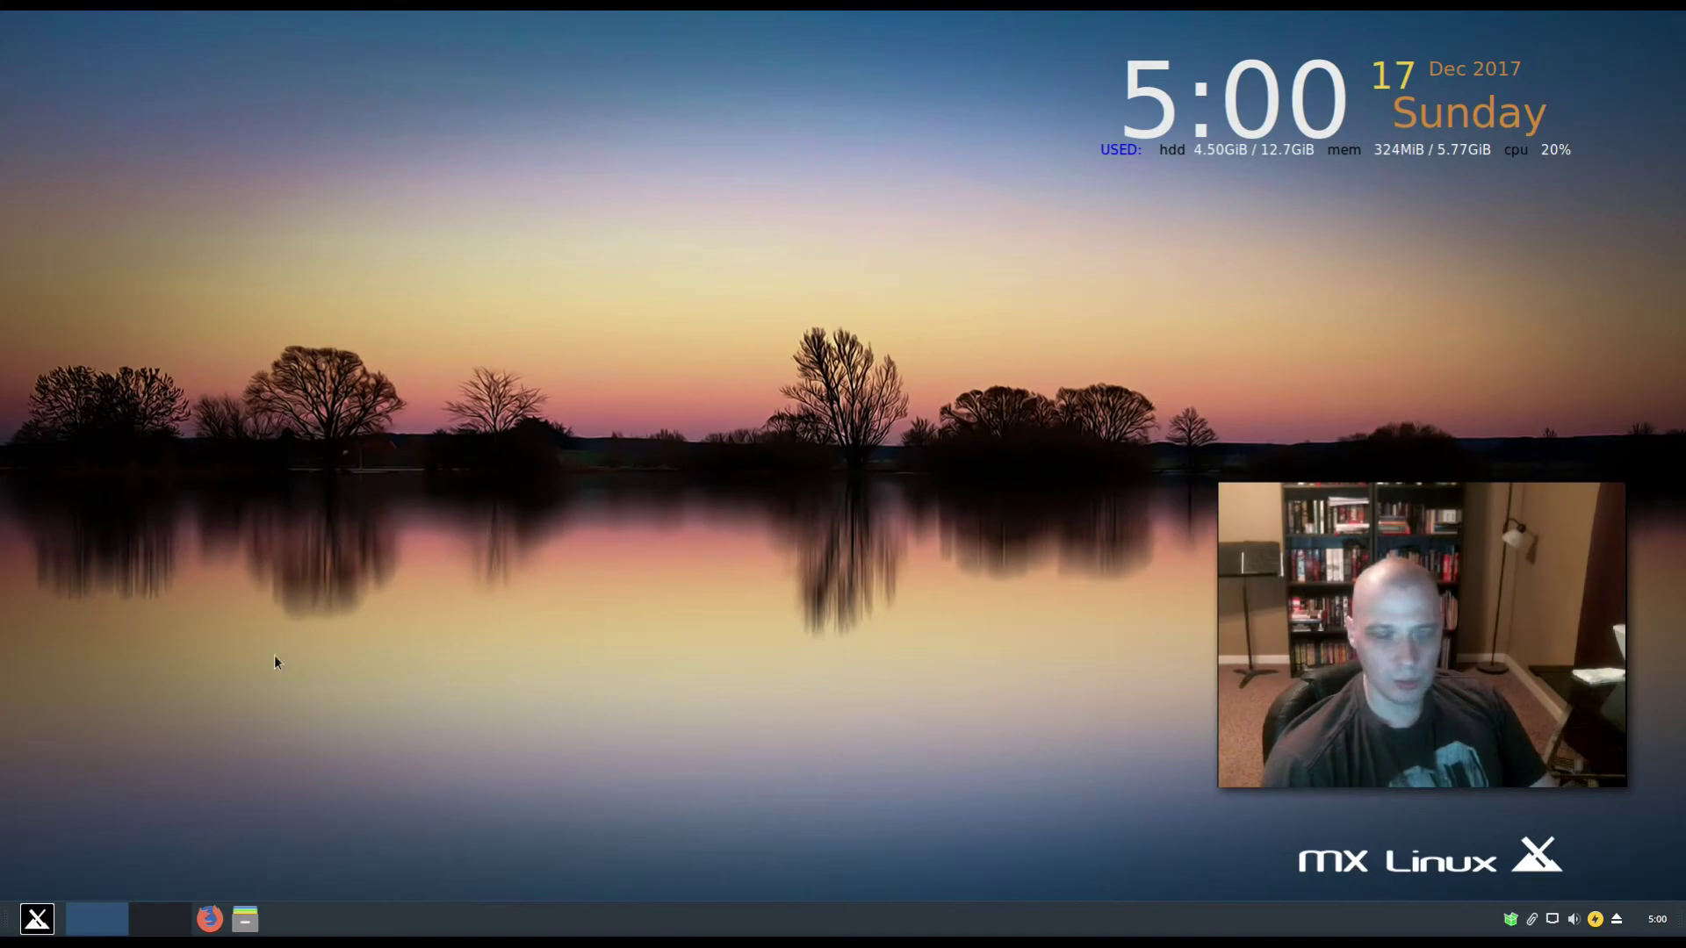
- Launch Synaptic Package Manager from the menu's System category, authenticating with the root password
left_click(35, 919)
left_click(352, 784)
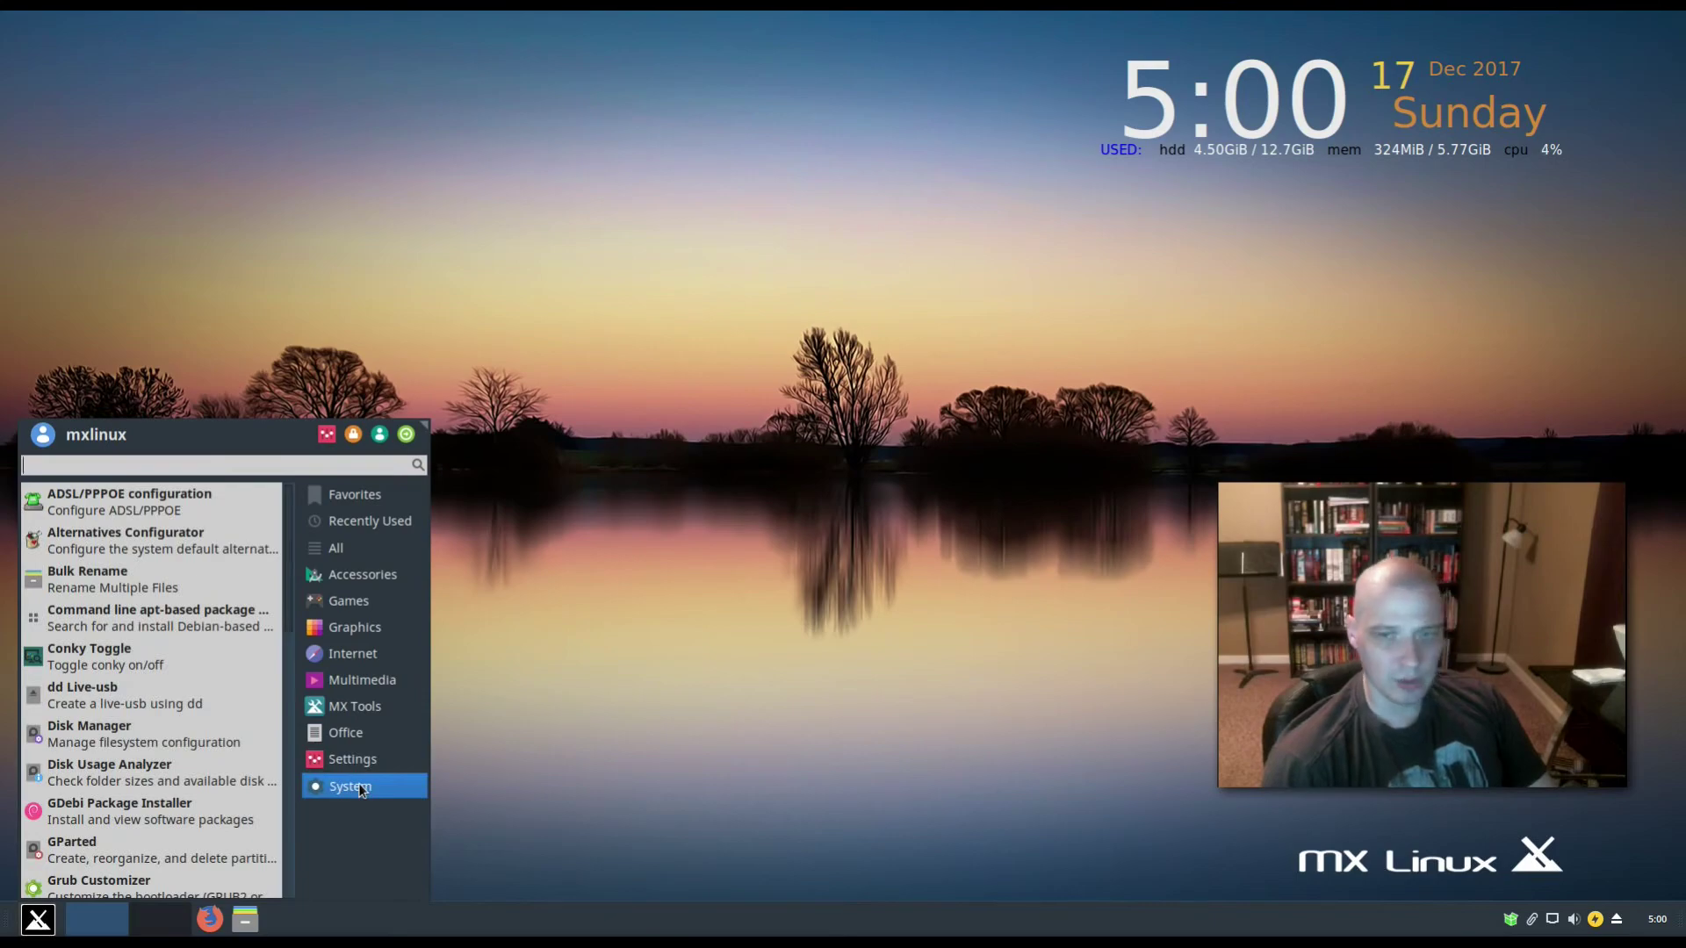
scroll(136, 685, "down", 5)
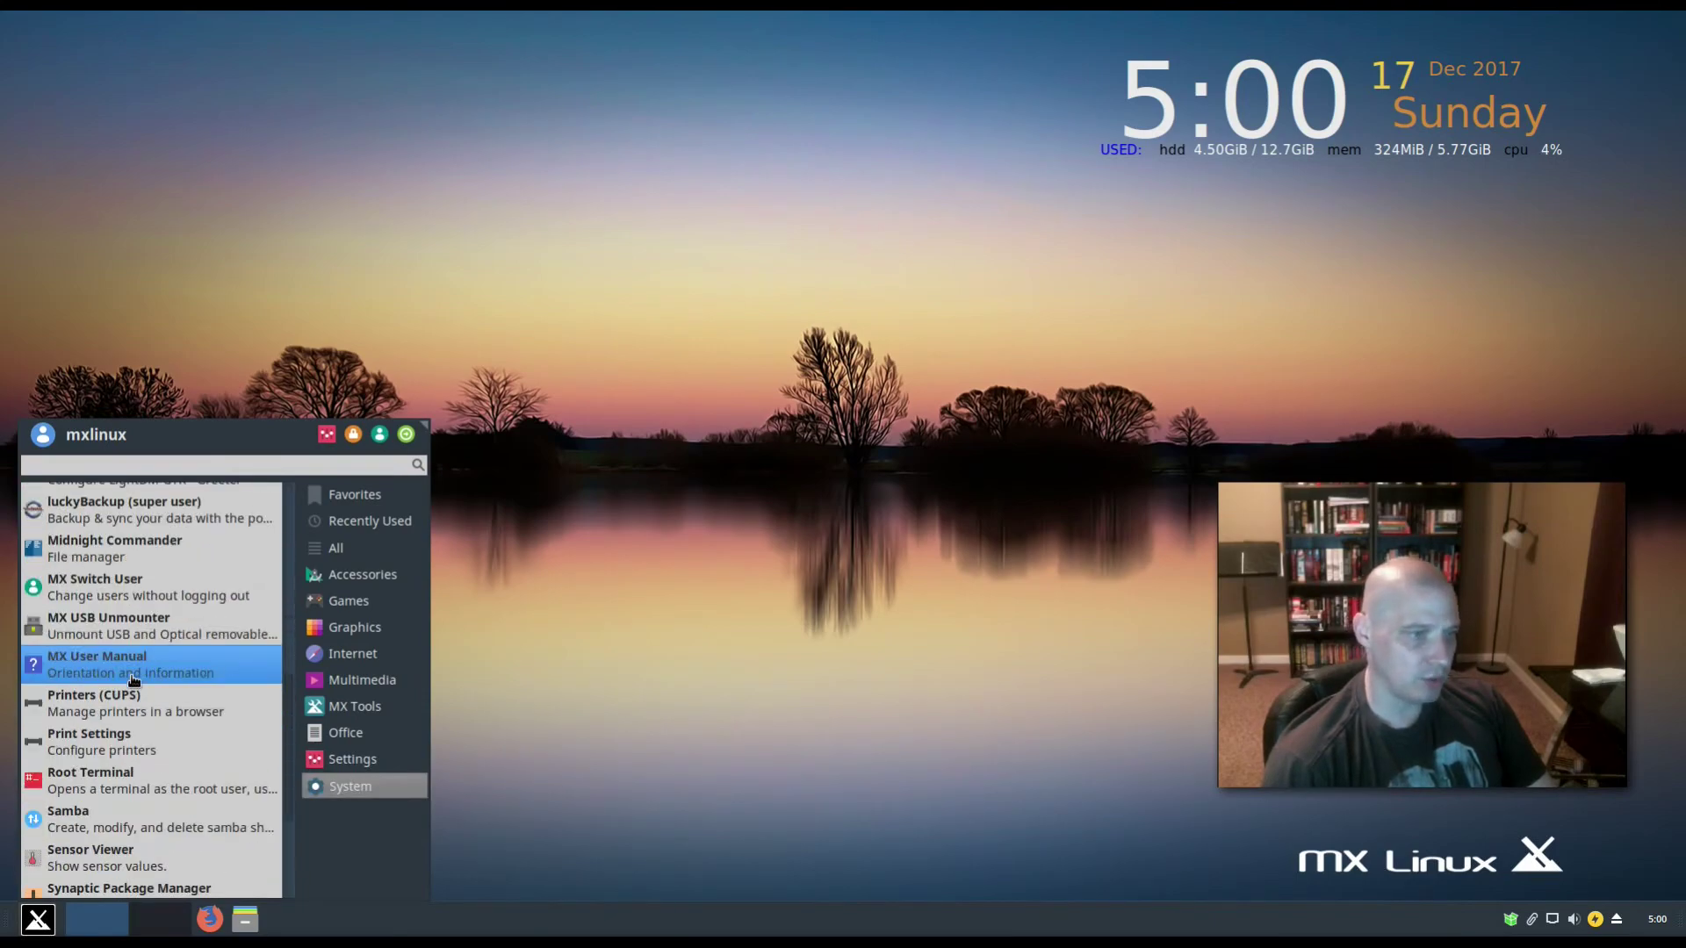
scroll(135, 679, "down", 3)
left_click(154, 730)
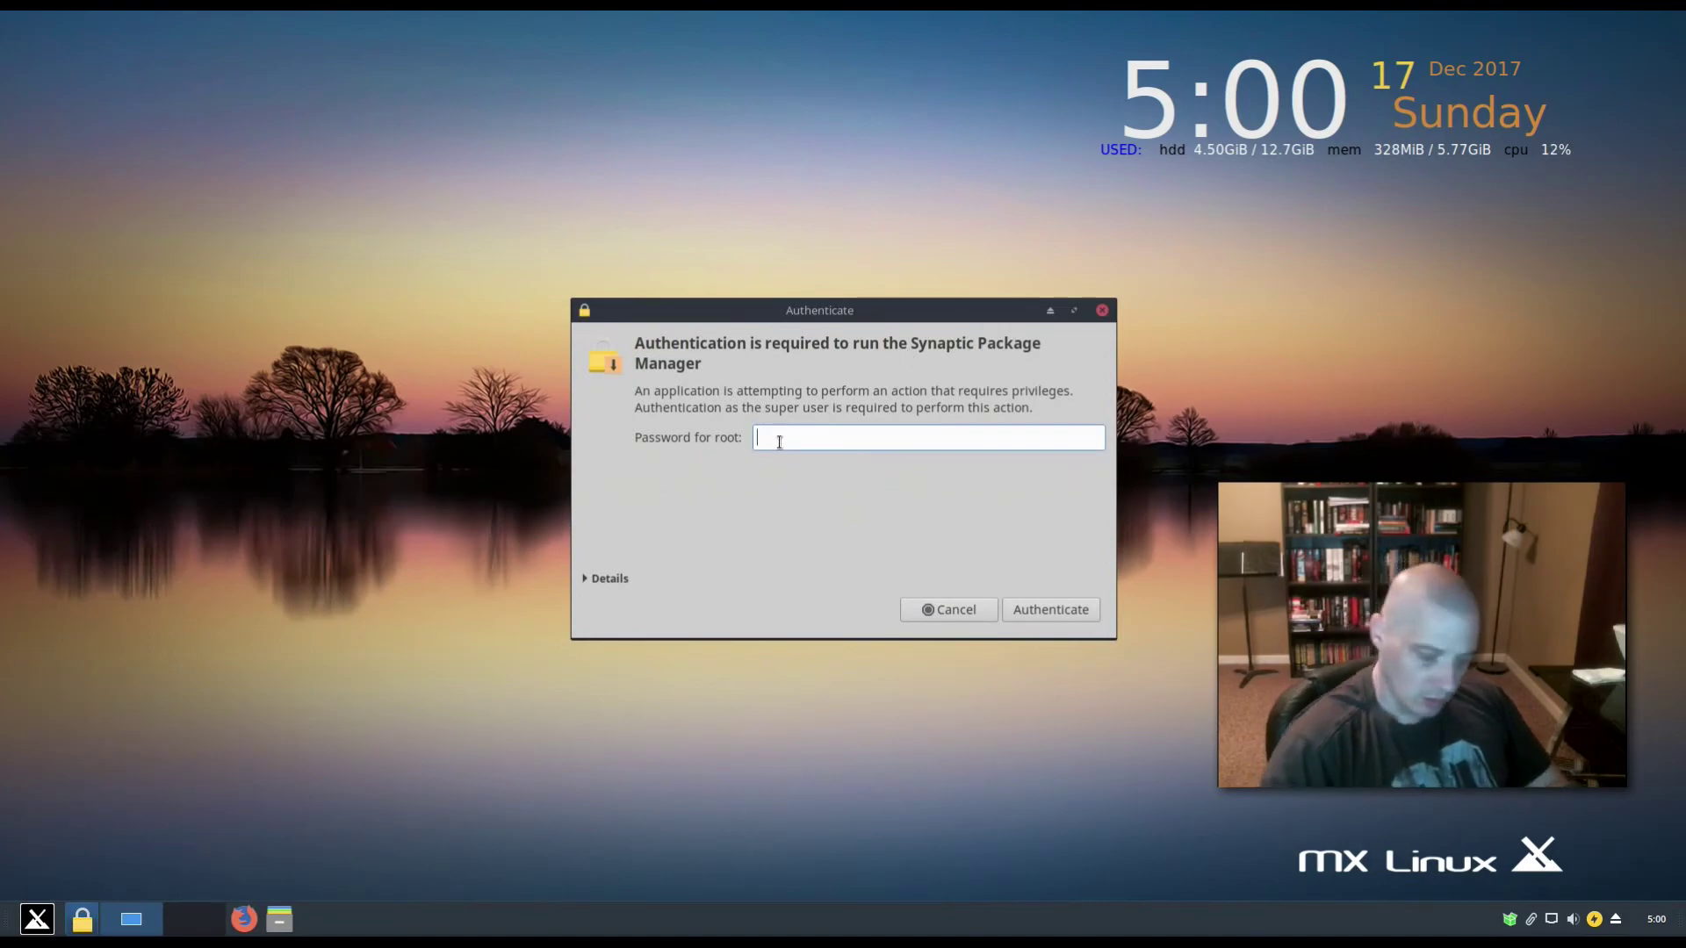
type("***")
key("BackSpace")
key("BackSpace")
key("BackSpace")
type("******")
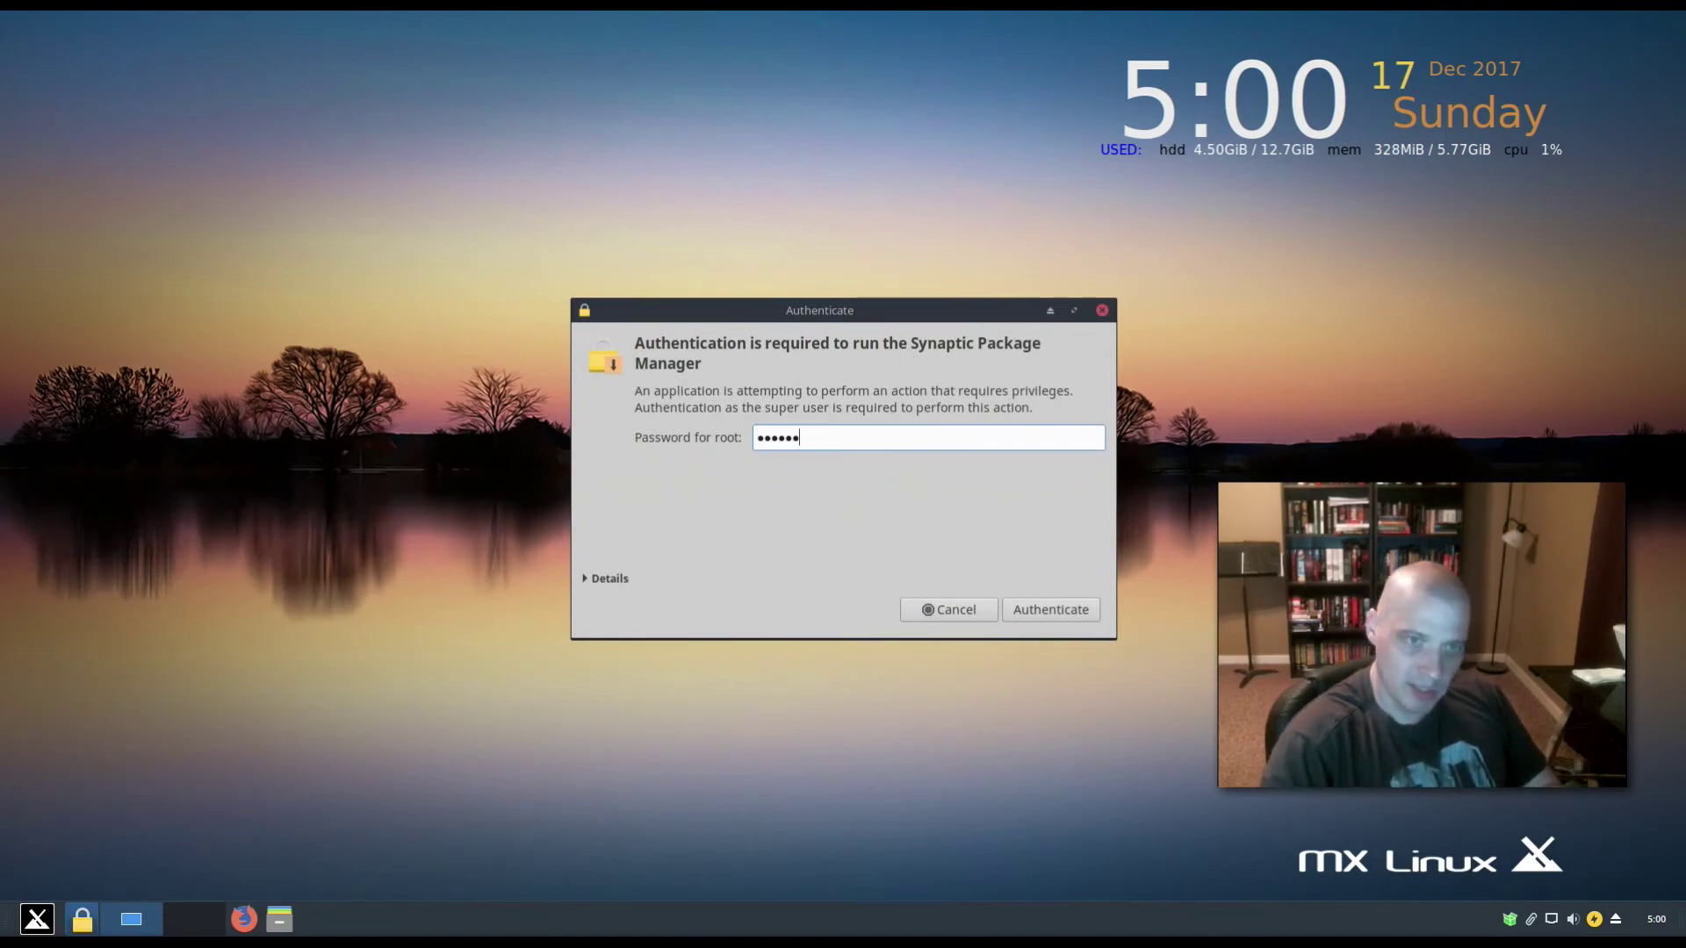
type("*")
key("Return")
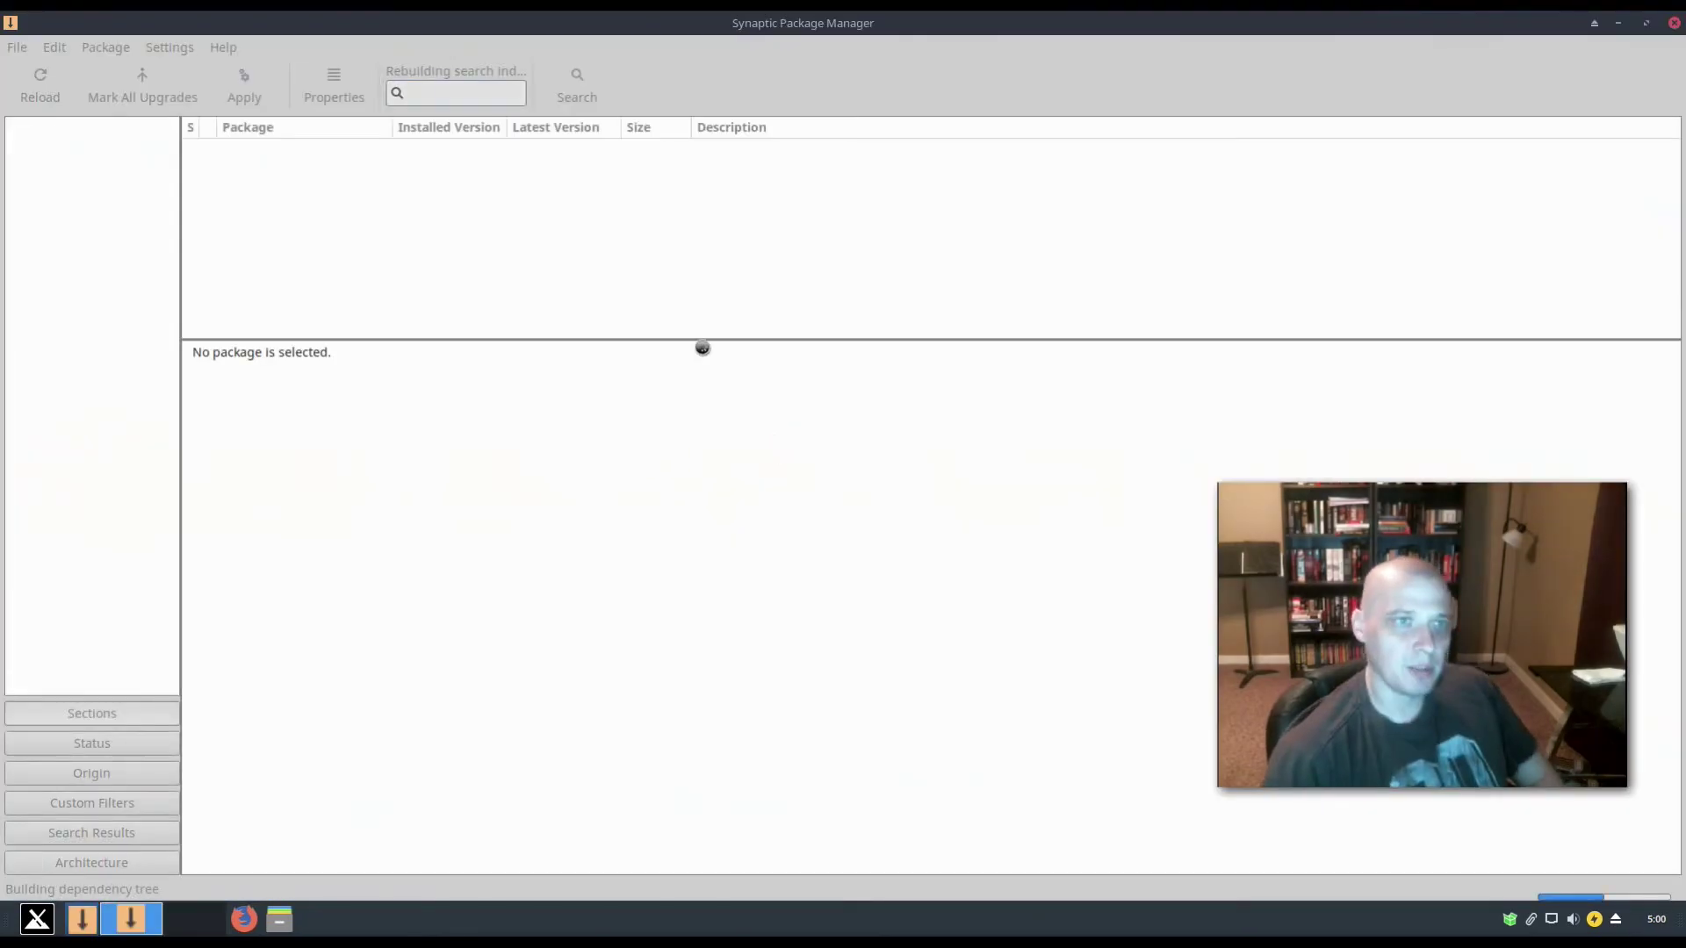
- Shrink the Synaptic window, reload package info, and mark all upgrades plus required extras
left_click(1646, 23)
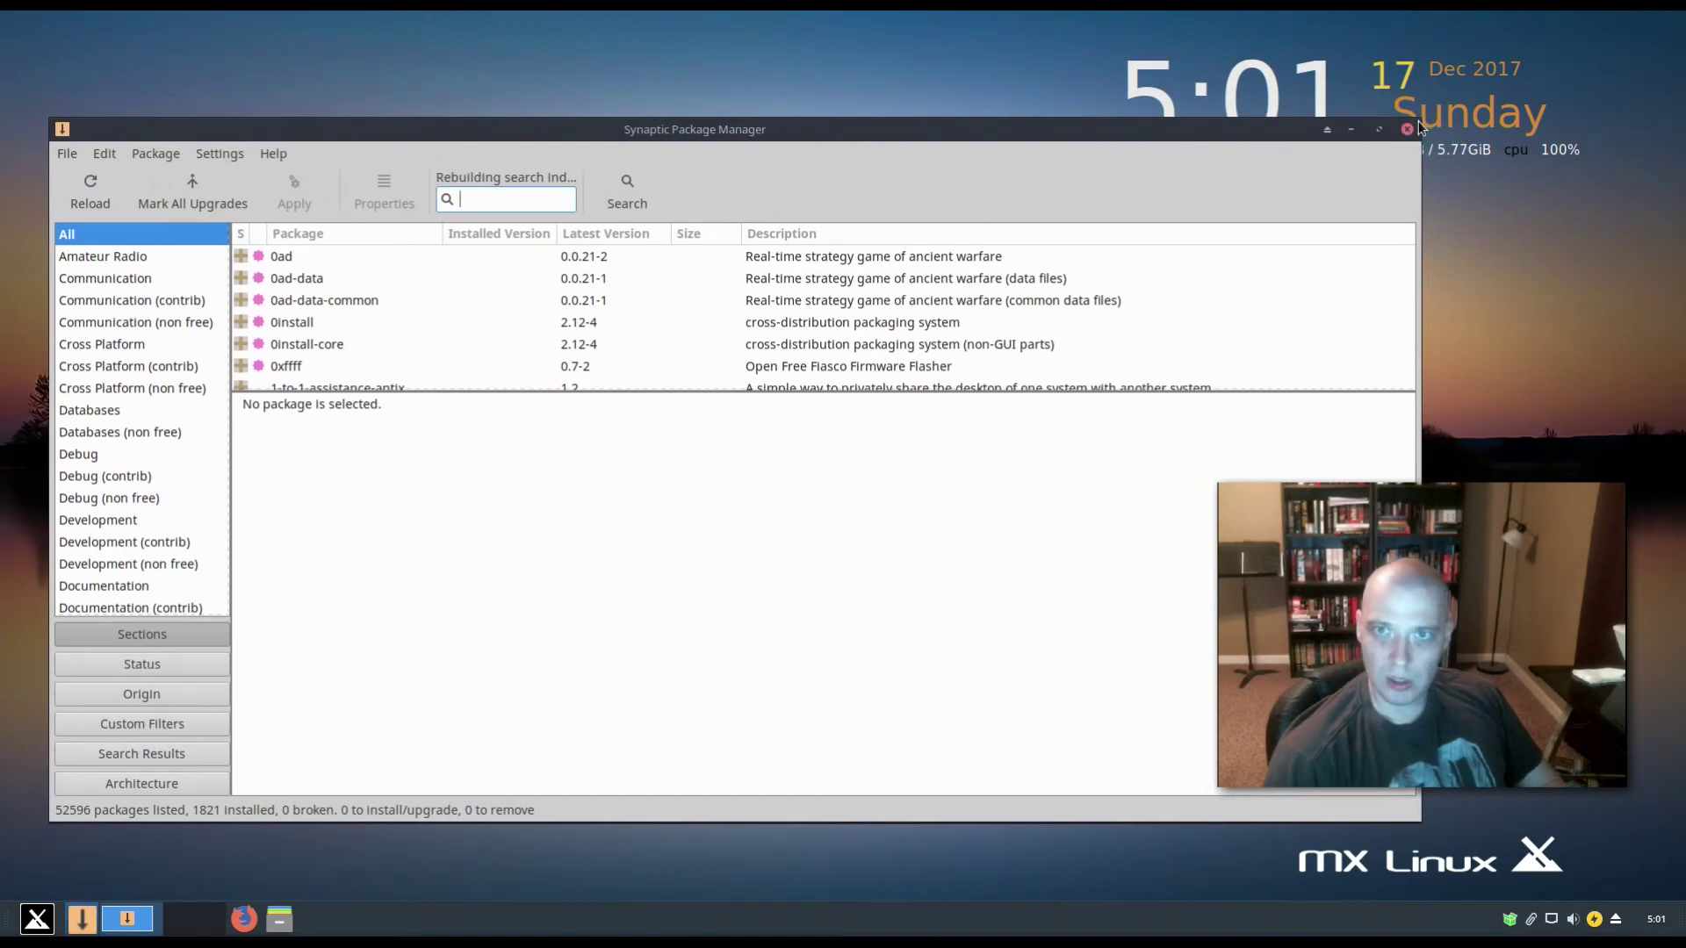
left_click_drag(1419, 120, 1130, 112)
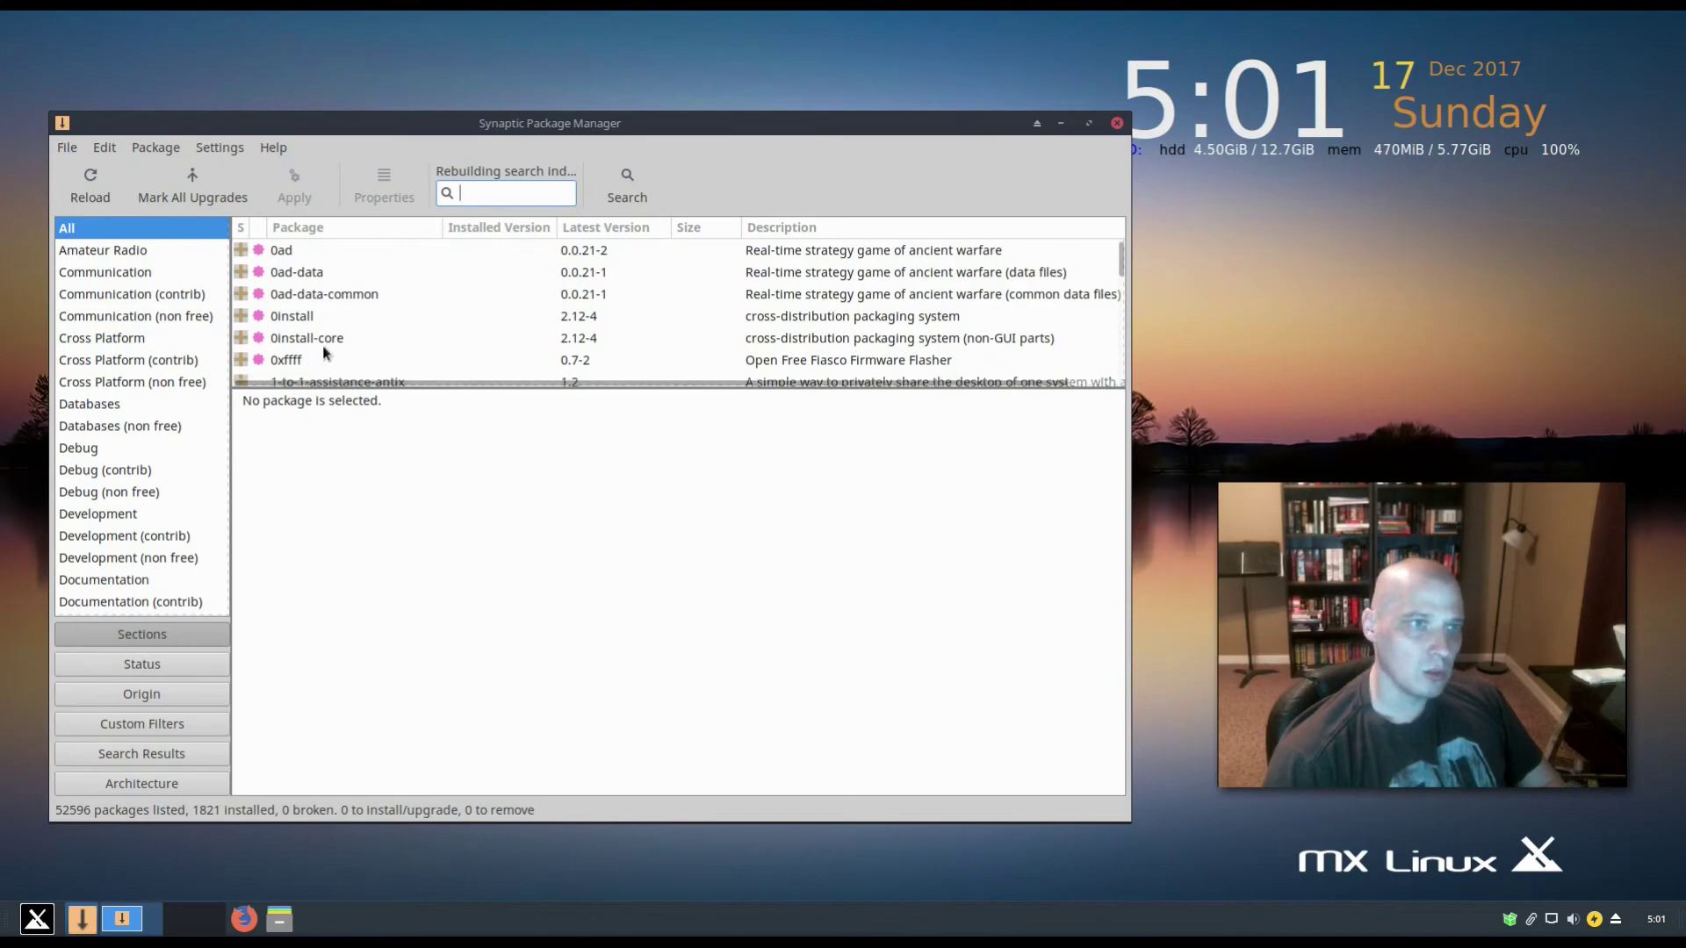
left_click(79, 181)
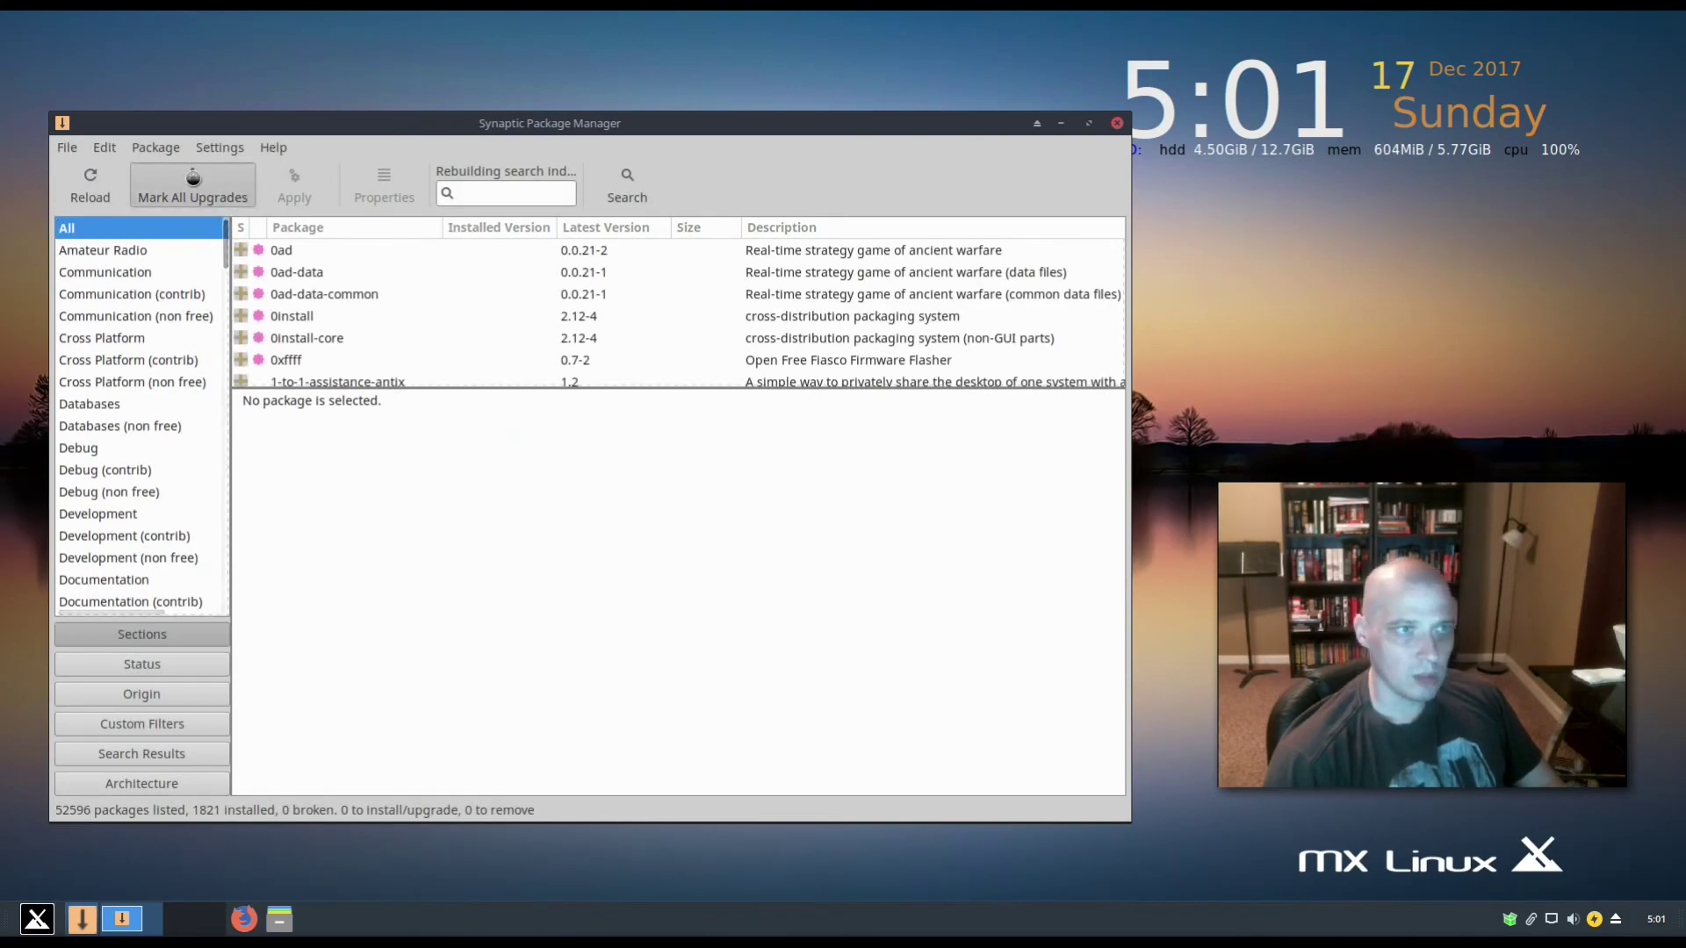
left_click(192, 186)
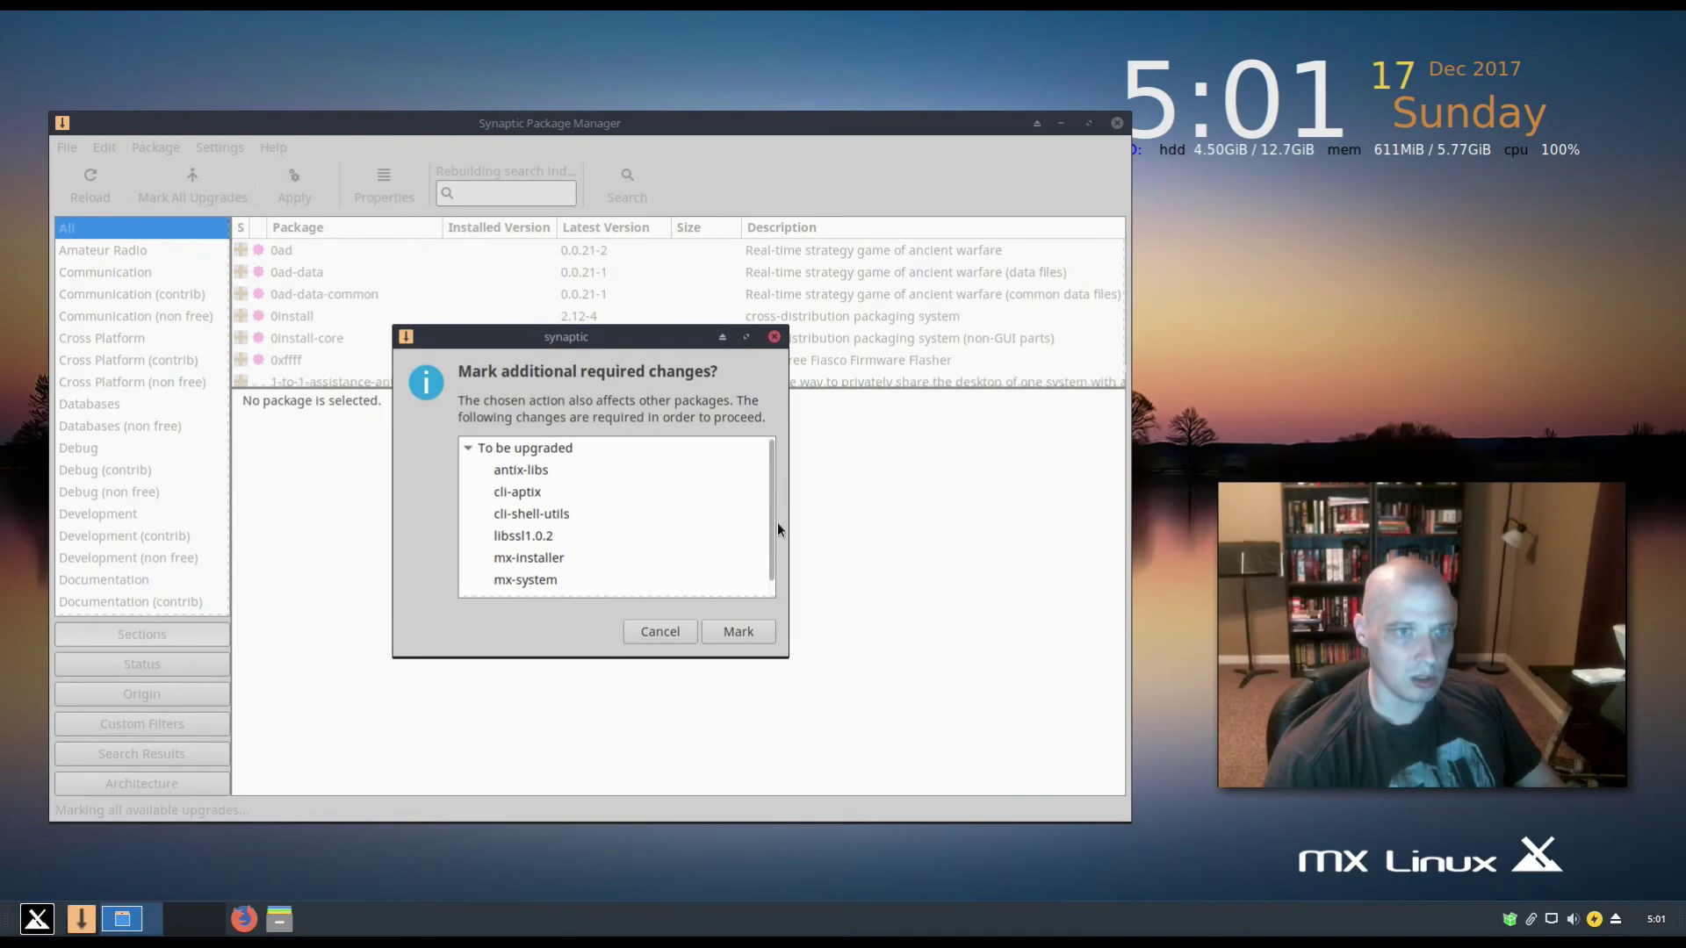
scroll(577, 534, "down", 1)
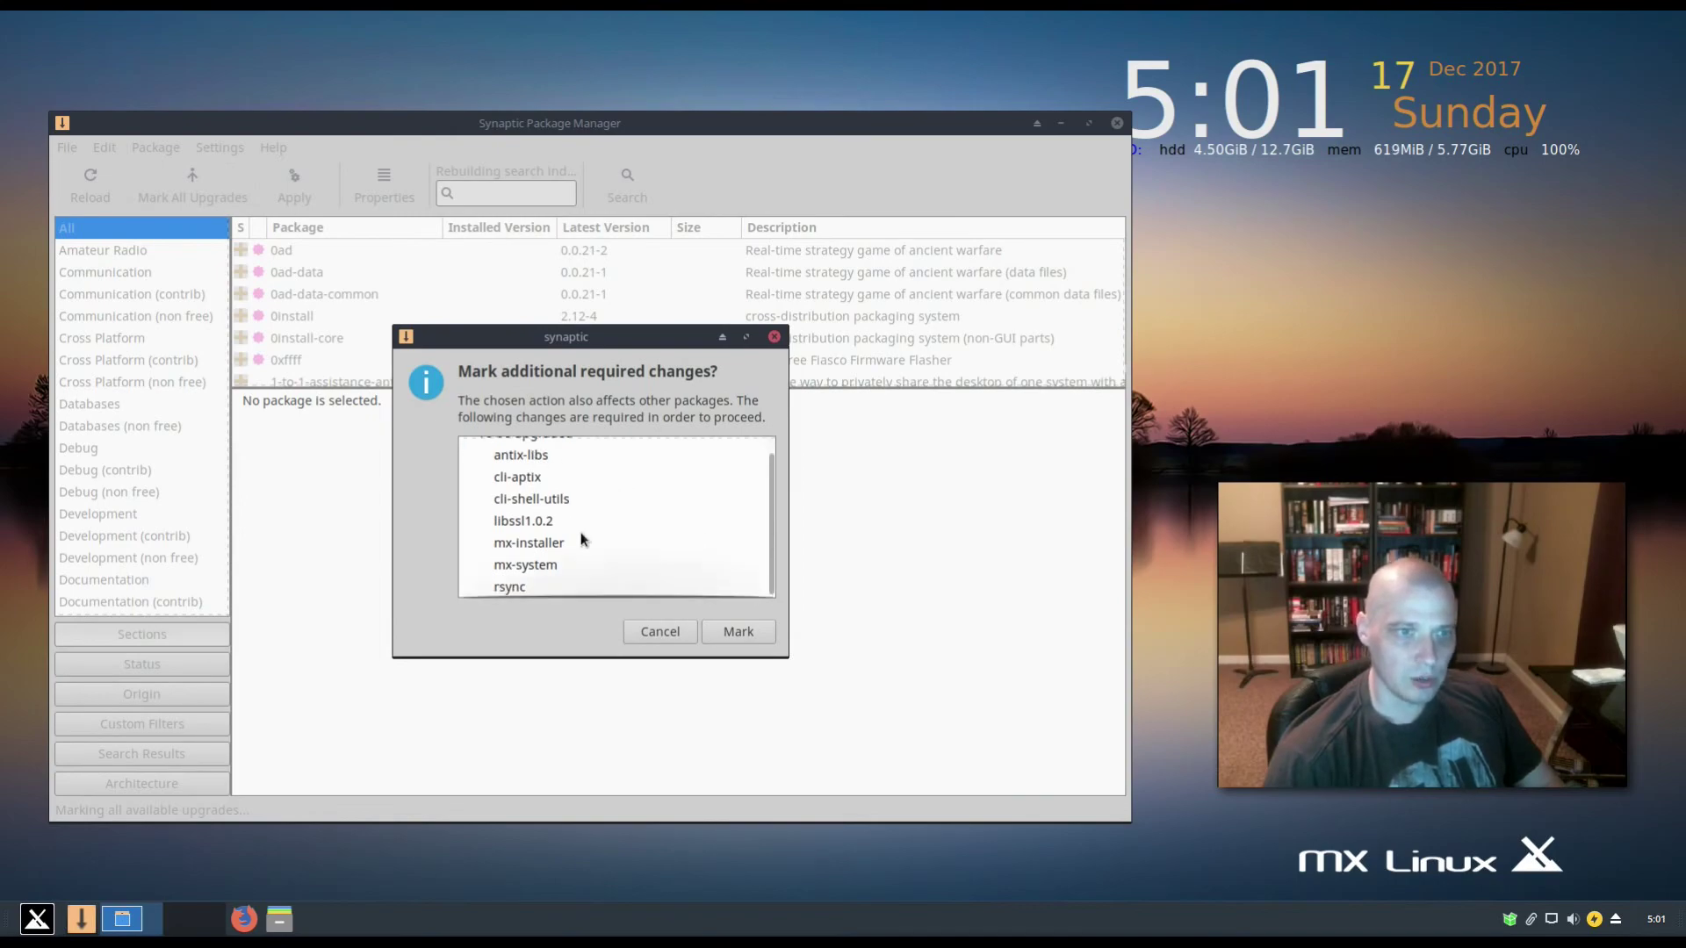
scroll(581, 540, "up", 1)
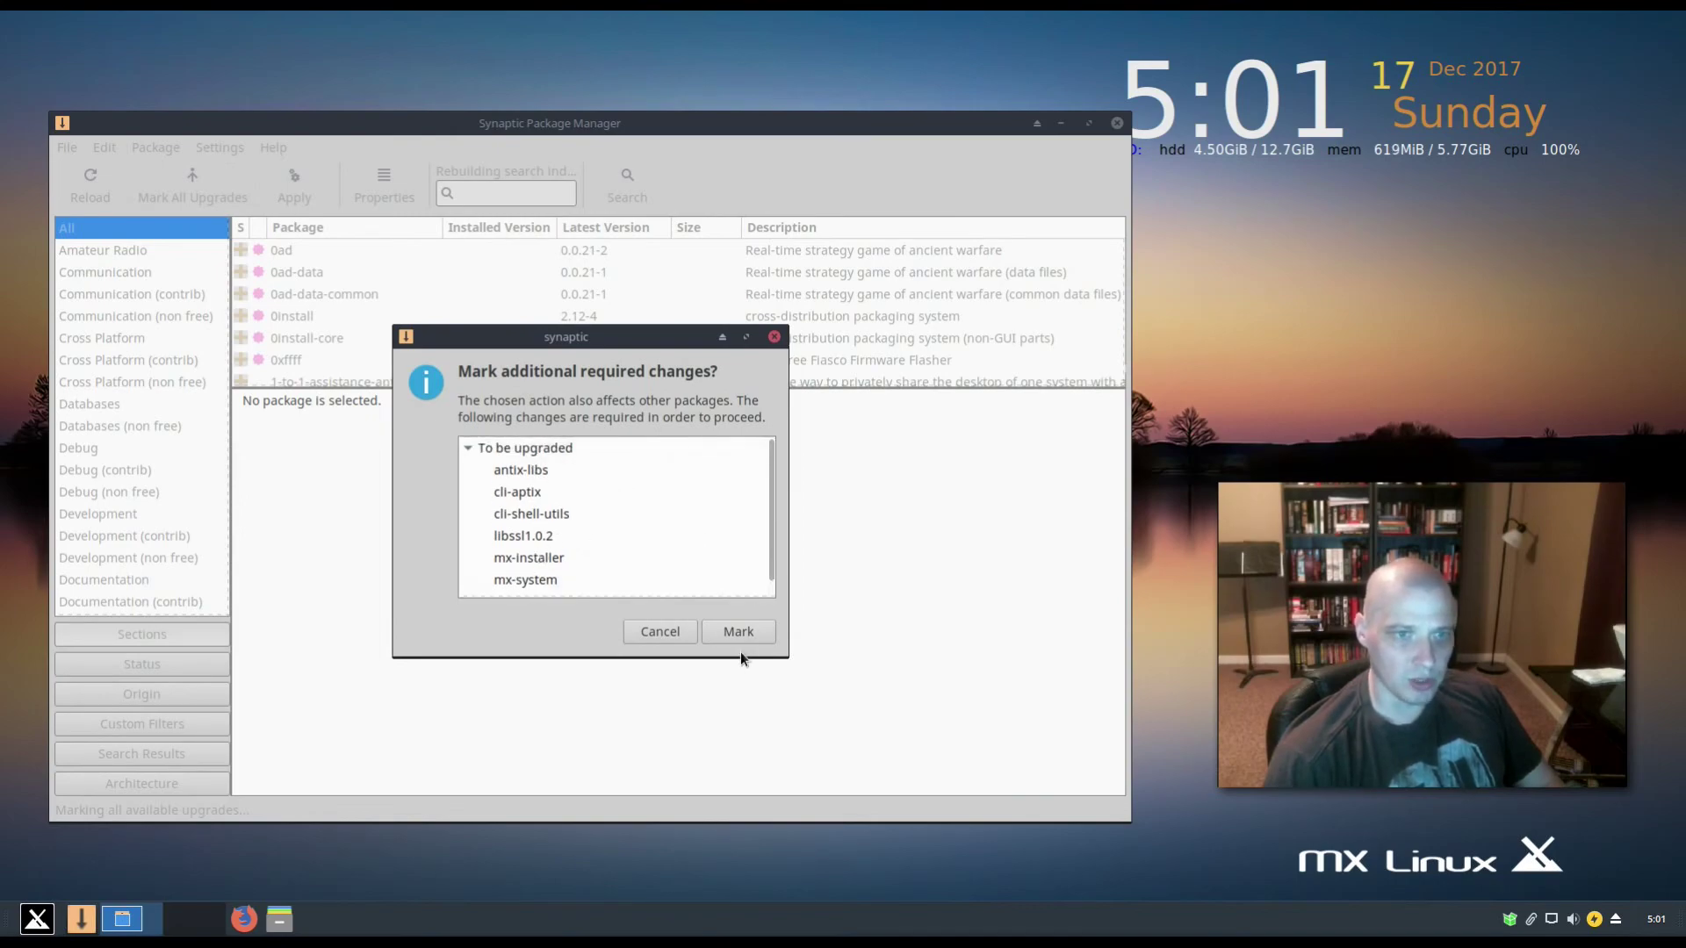
left_click(725, 631)
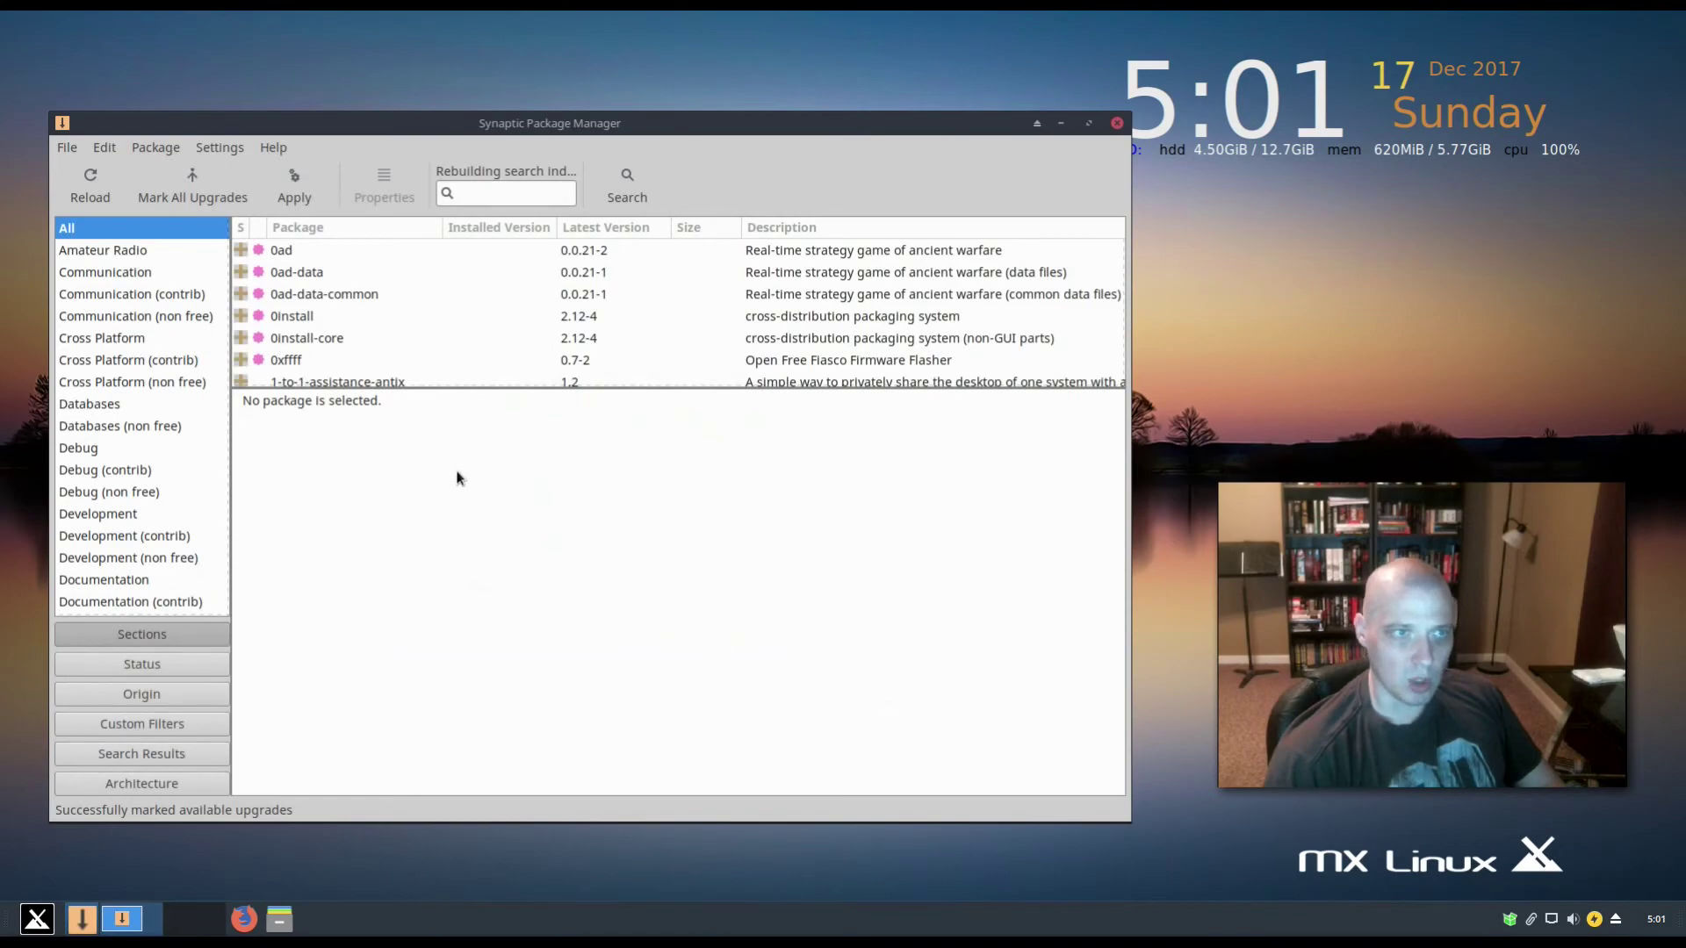
- Review the 7 packages to be upgraded, apply them, and close Synaptic when finished
left_click(303, 201)
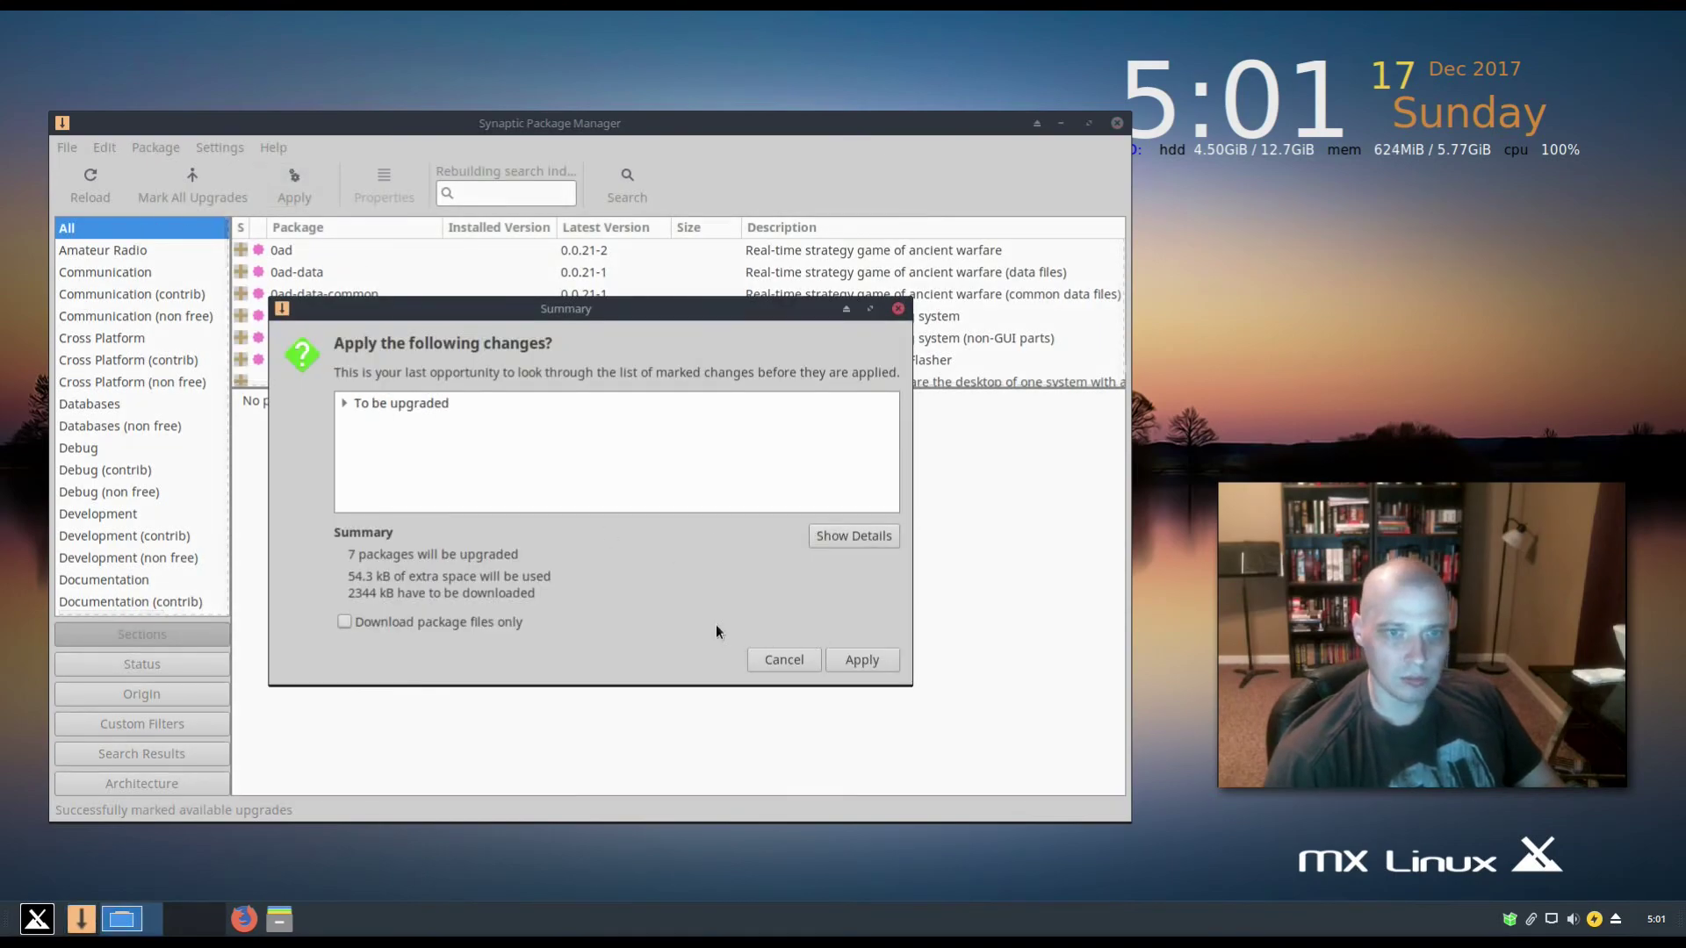
left_click(344, 406)
scroll(553, 432, "down", 2)
scroll(553, 432, "up", 2)
scroll(551, 431, "down", 1)
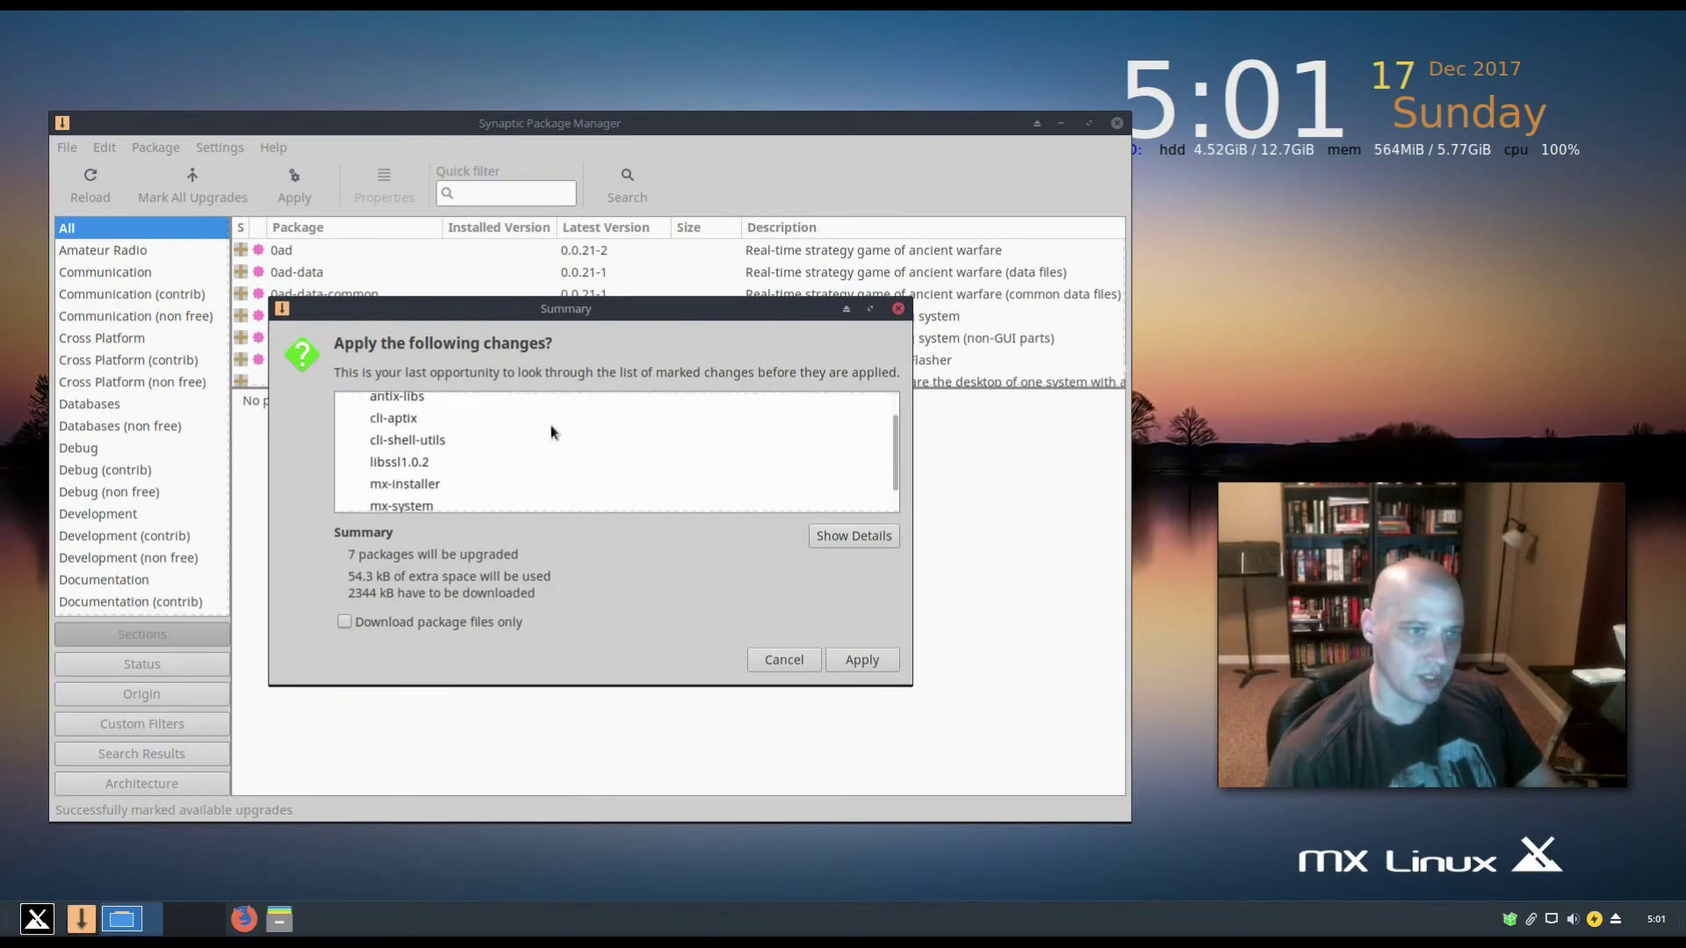
scroll(552, 431, "down", 1)
scroll(552, 431, "up", 3)
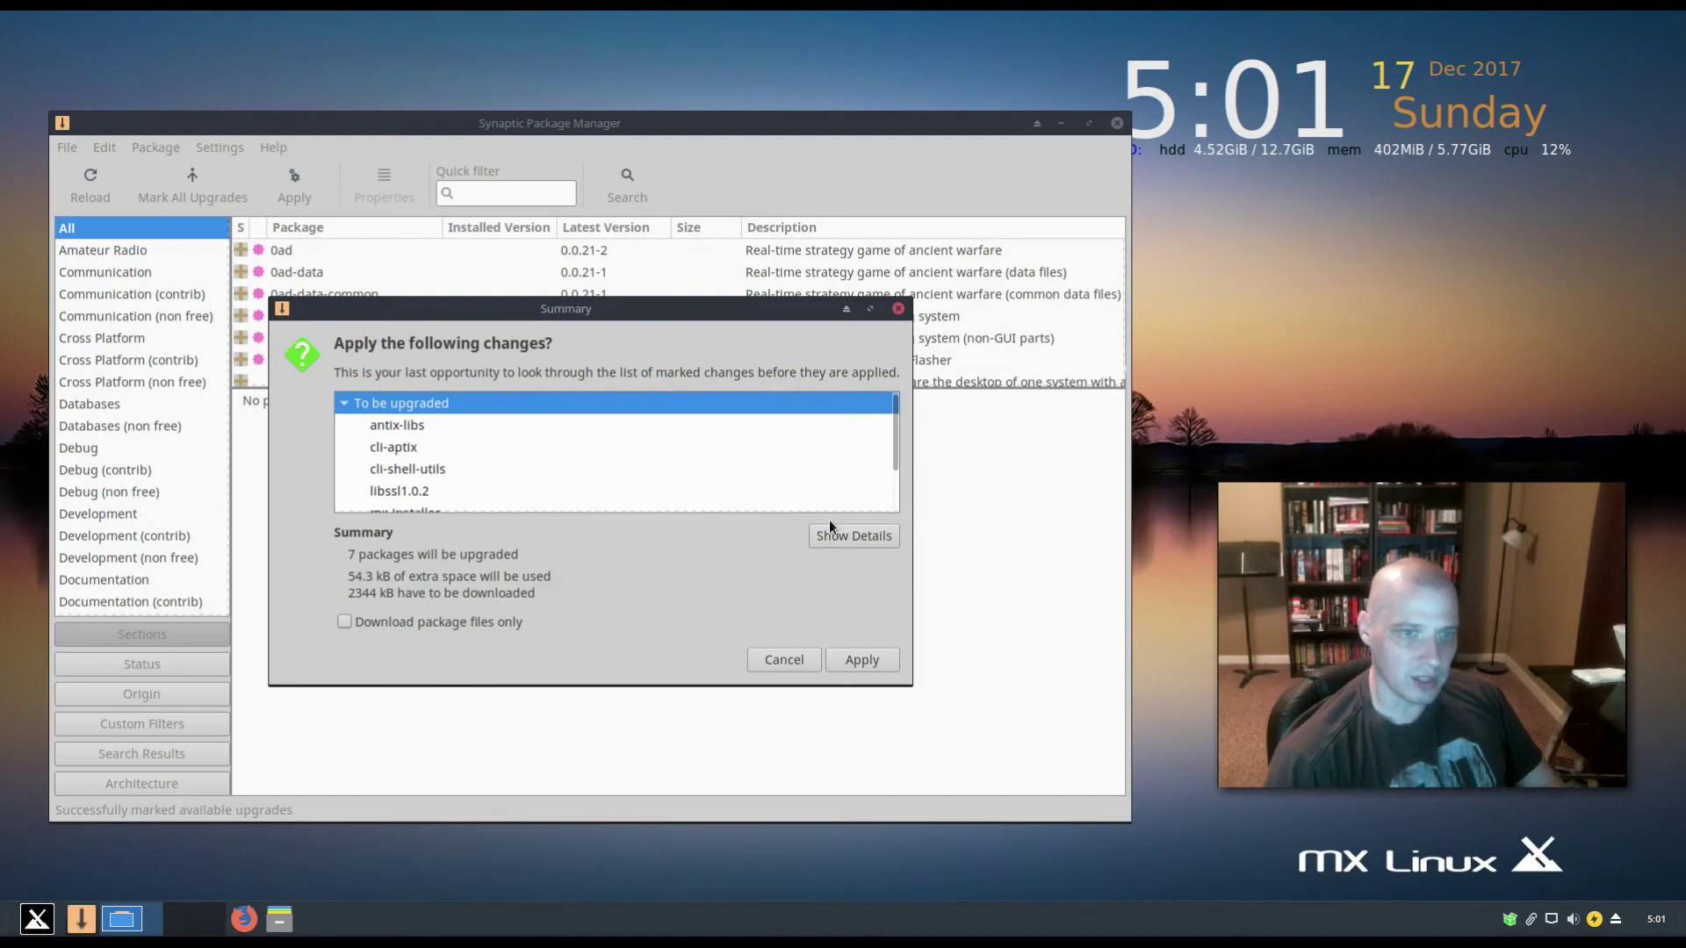
left_click(862, 662)
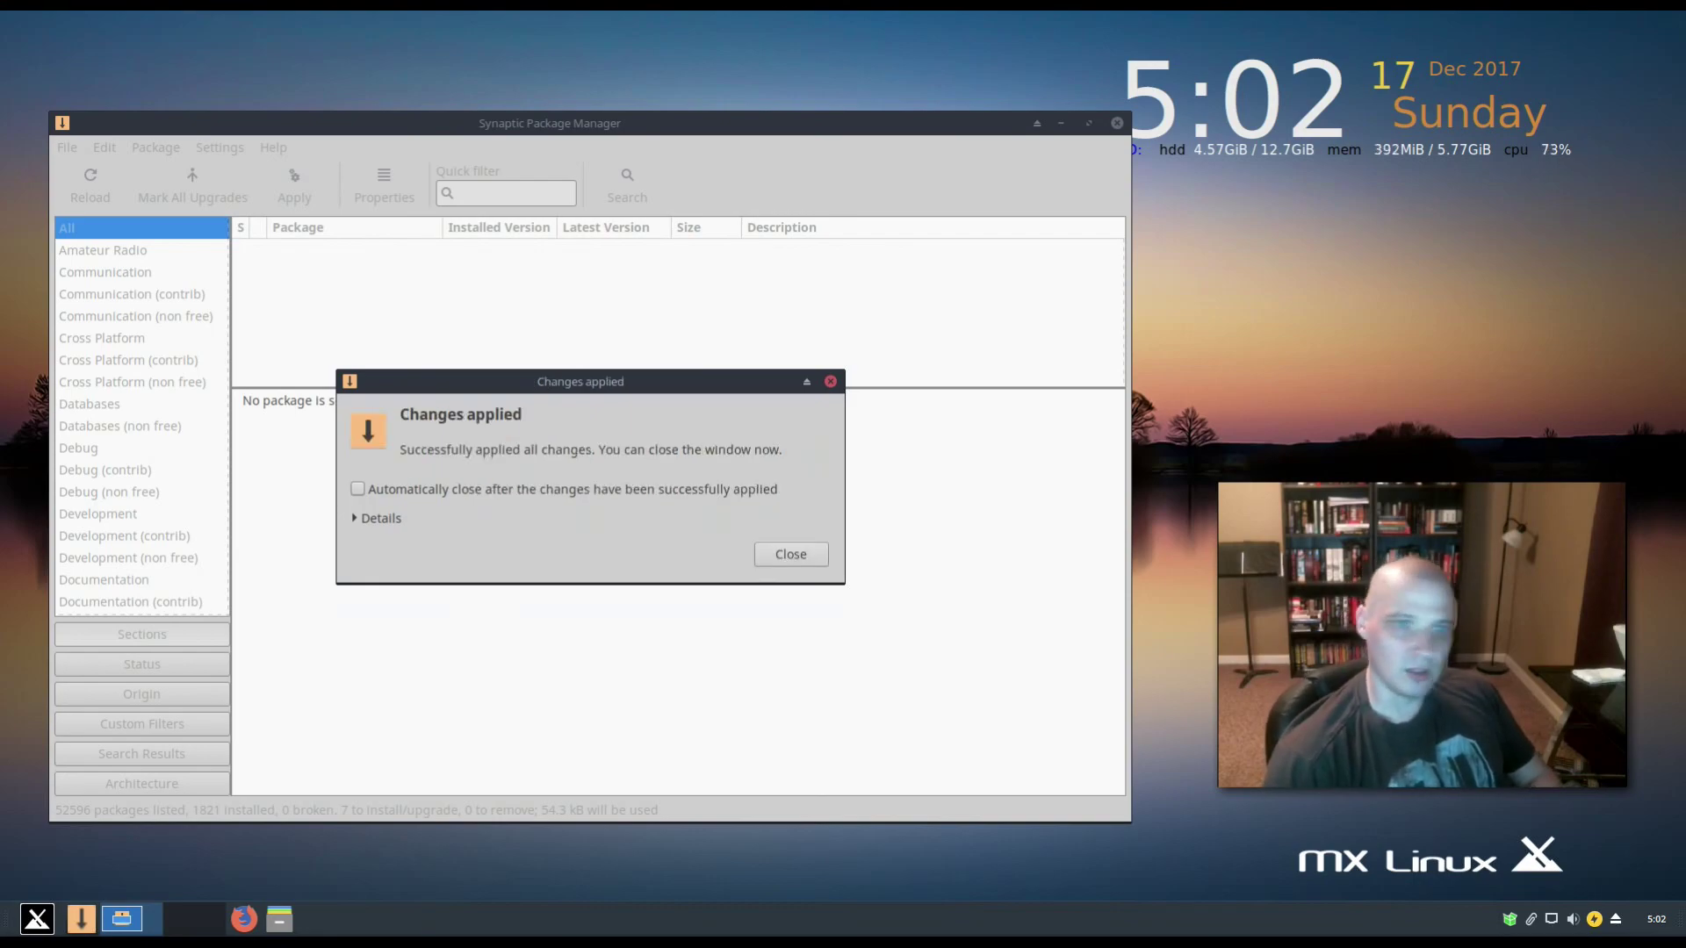
key("Return")
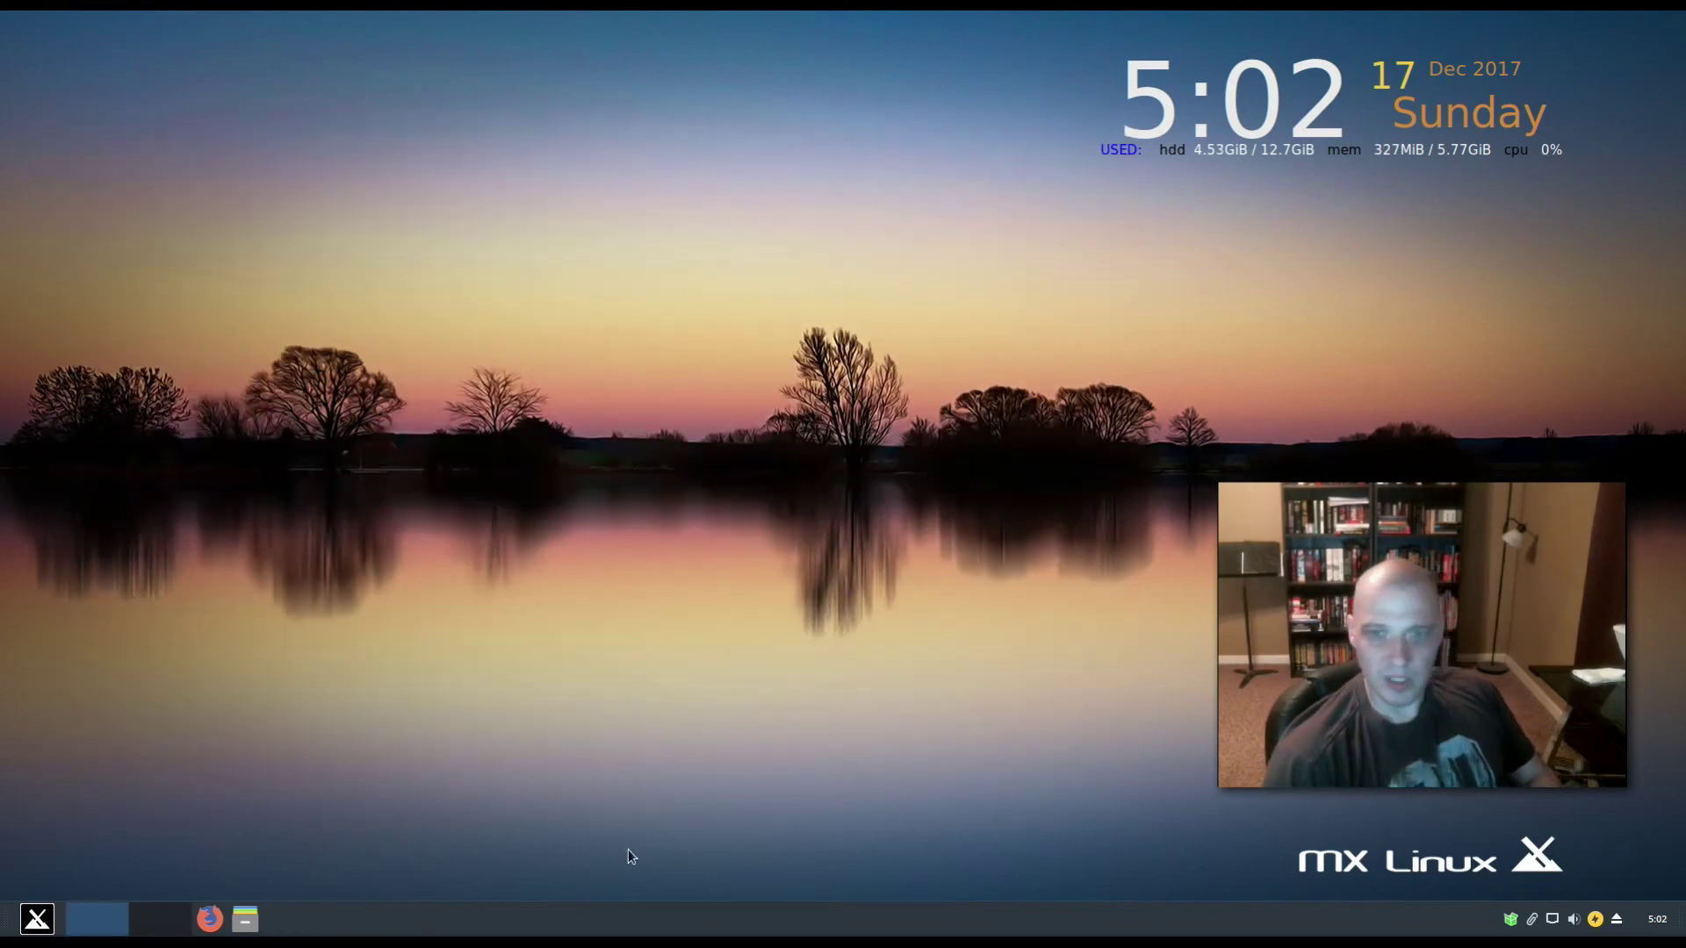